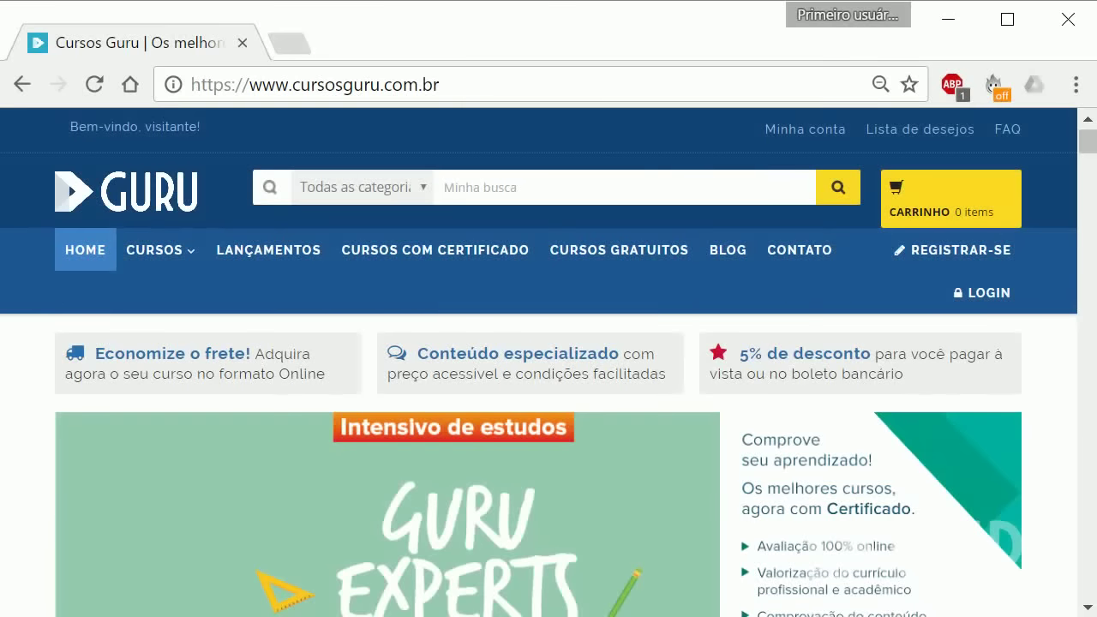
- Scroll the Cursos Guru page and reveal the CURSOS > Office course list, which includes Excel
scroll(549, 391, down, 2)
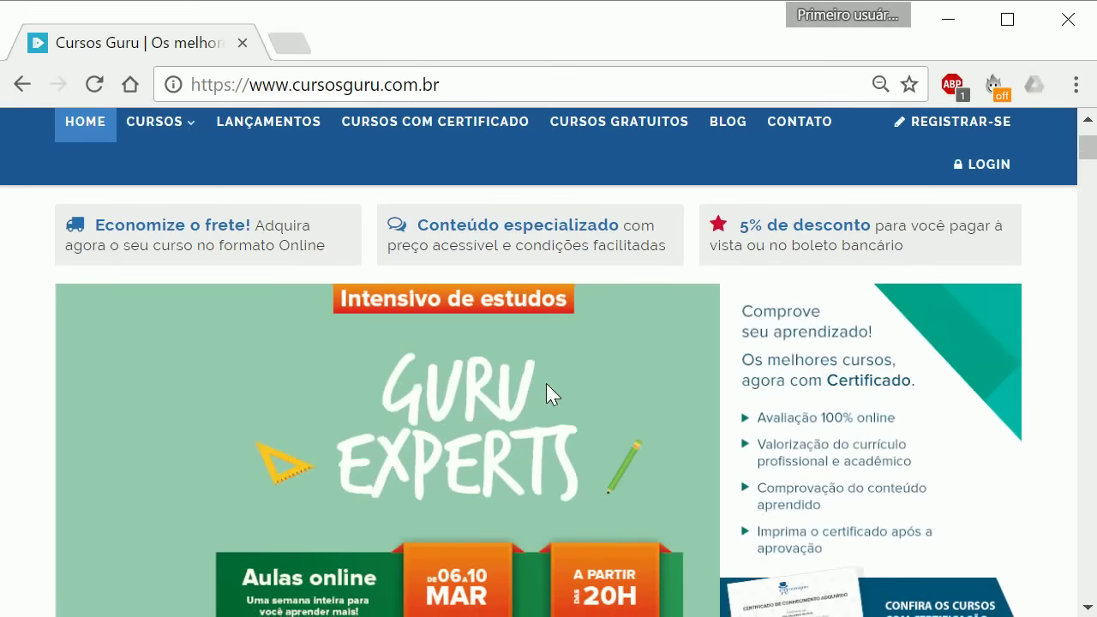
scroll(548, 391, up, 2)
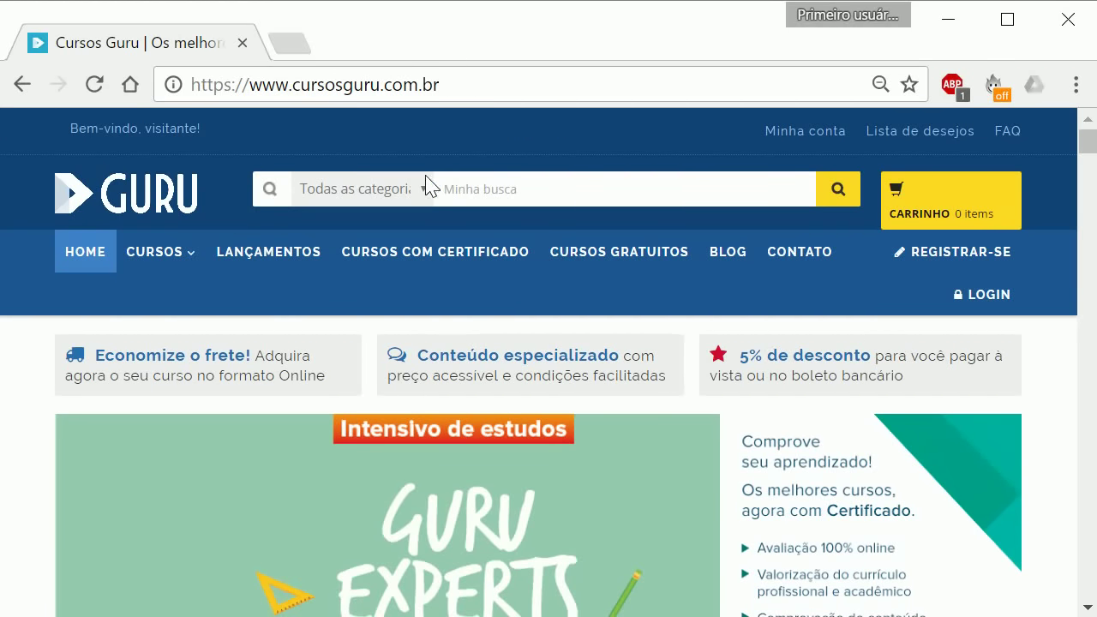
scroll(299, 282, down, 2)
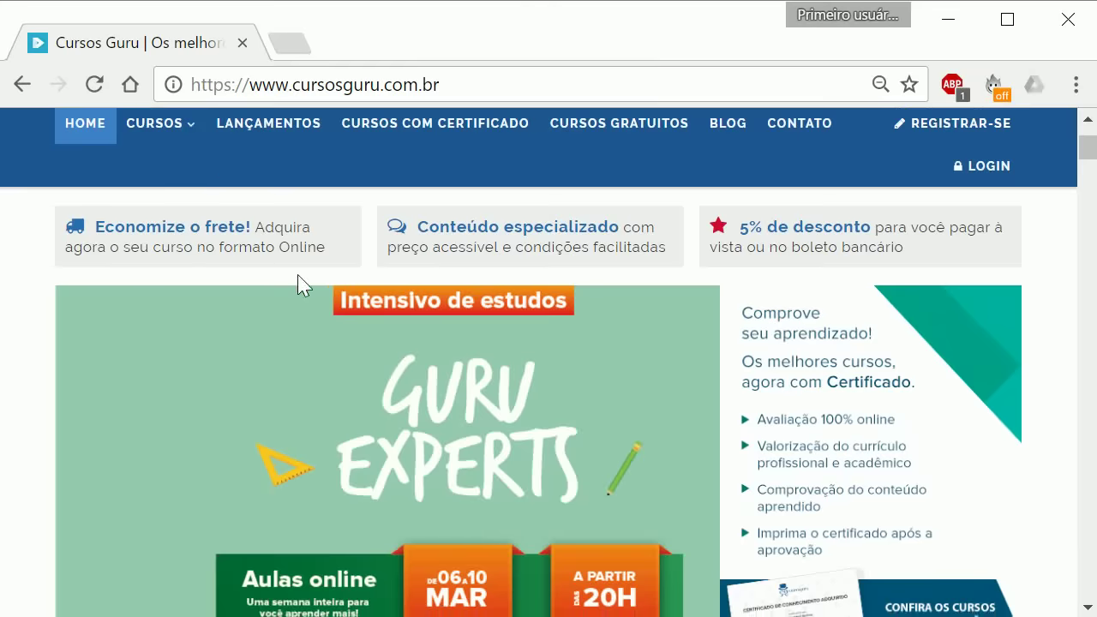
scroll(205, 305, up, 2)
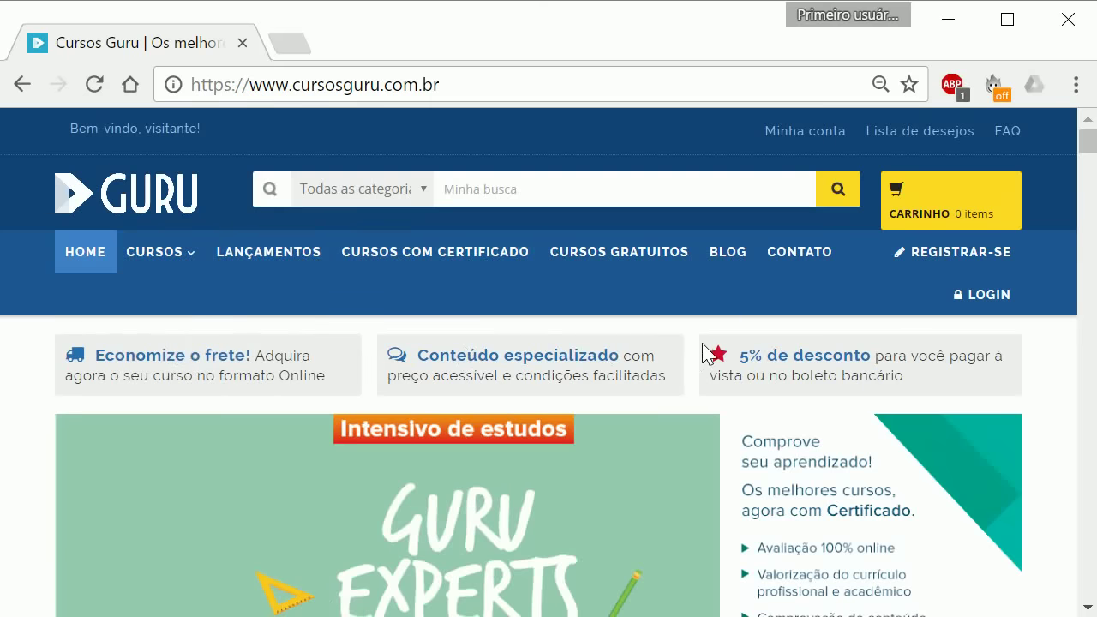
scroll(484, 319, down, 1)
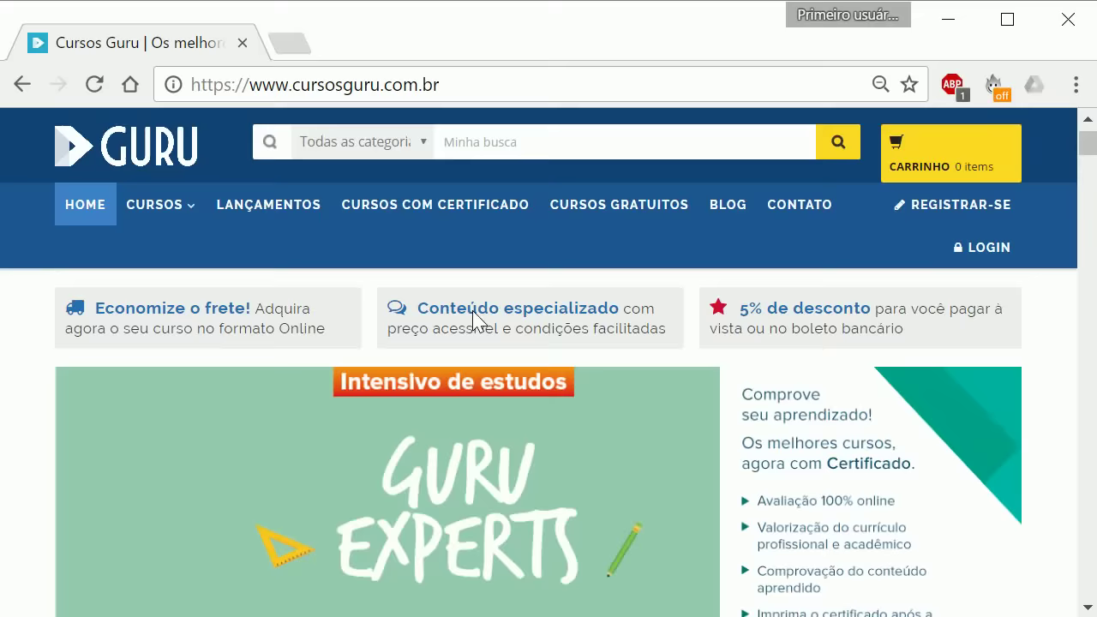
scroll(472, 385, down, 1)
scroll(360, 312, up, 1)
scroll(335, 311, up, 1)
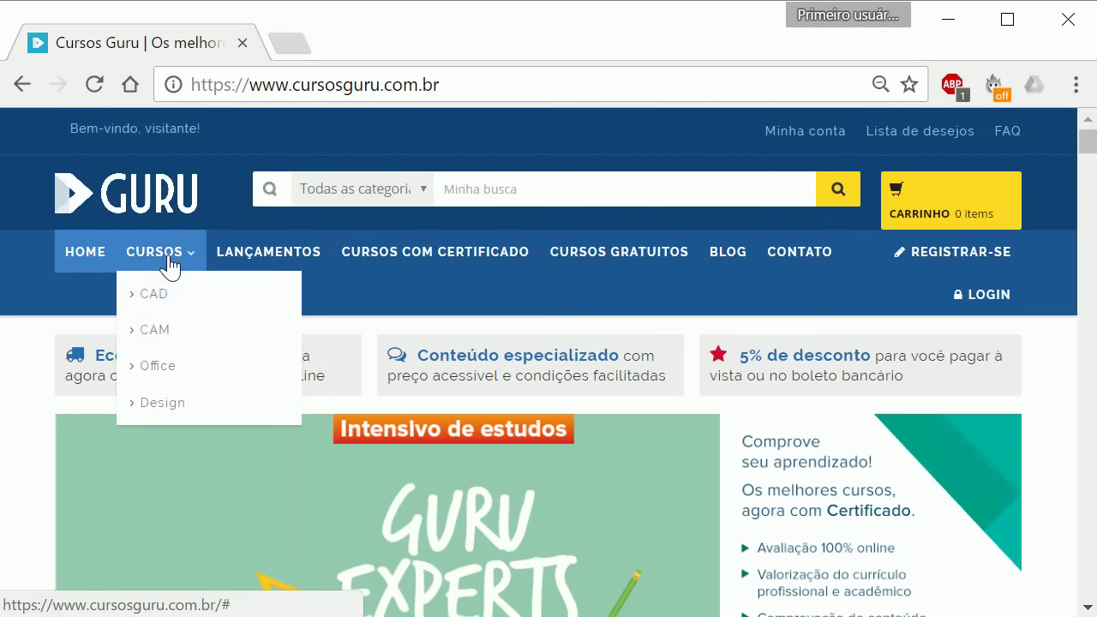
scroll(412, 395, down, 4)
scroll(412, 396, up, 4)
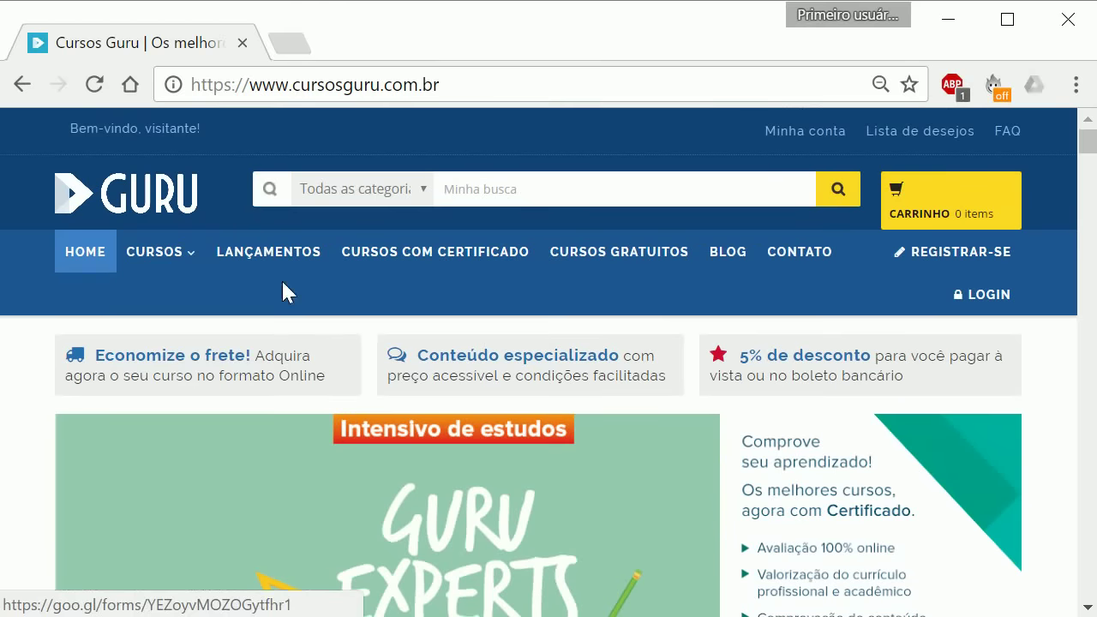
mouse_move(137, 260)
mouse_move(152, 291)
scroll(397, 367, down, 3)
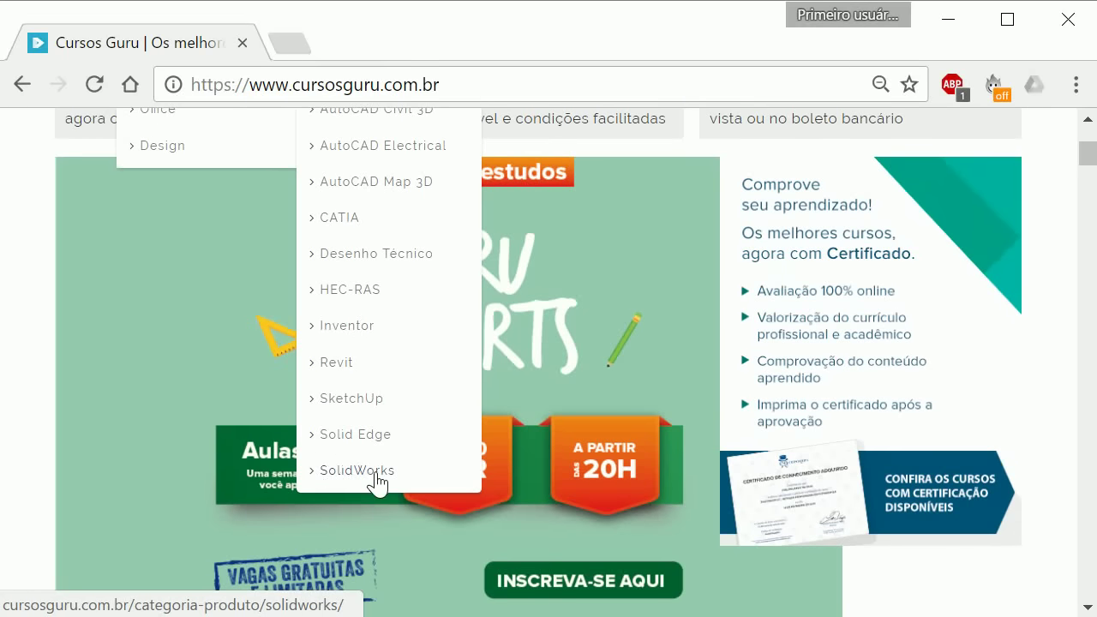
scroll(335, 462, up, 3)
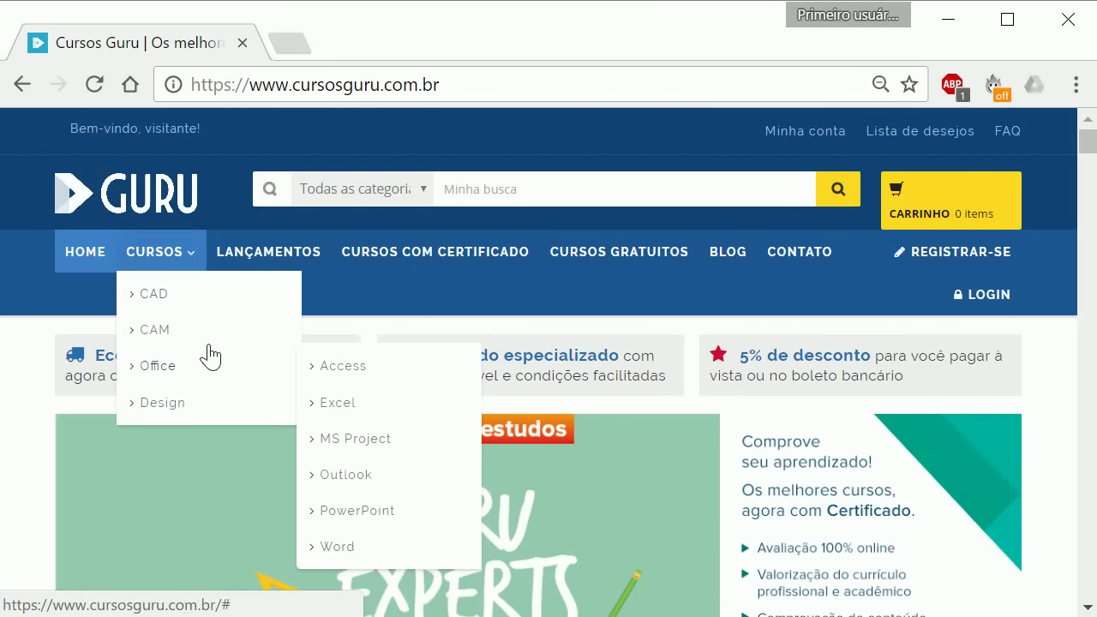
mouse_move(199, 327)
mouse_move(198, 366)
mouse_move(203, 402)
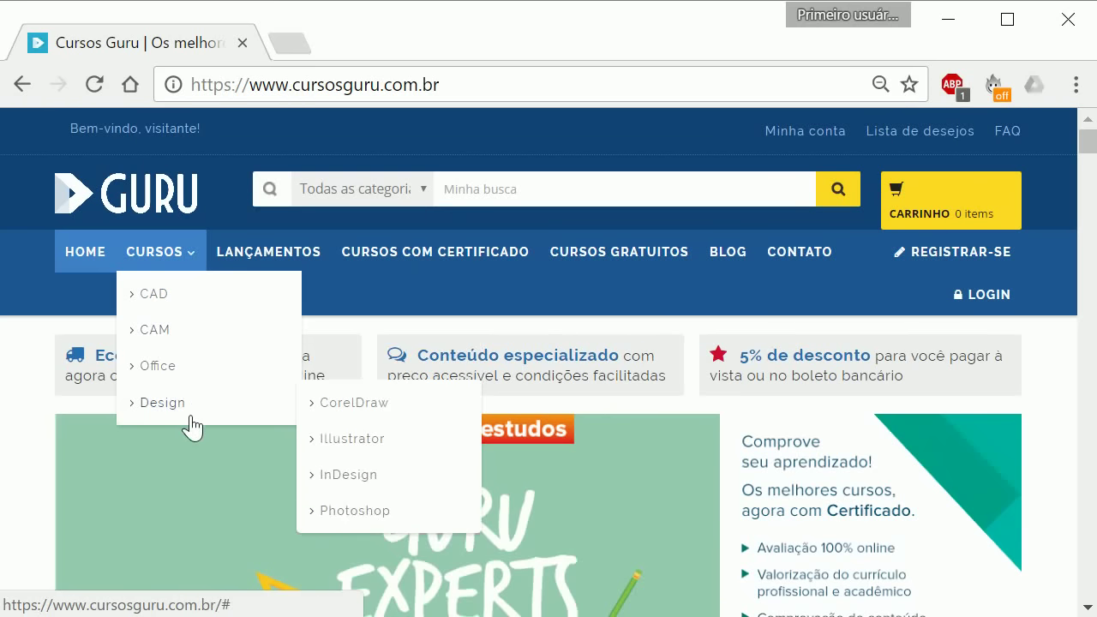
mouse_move(131, 375)
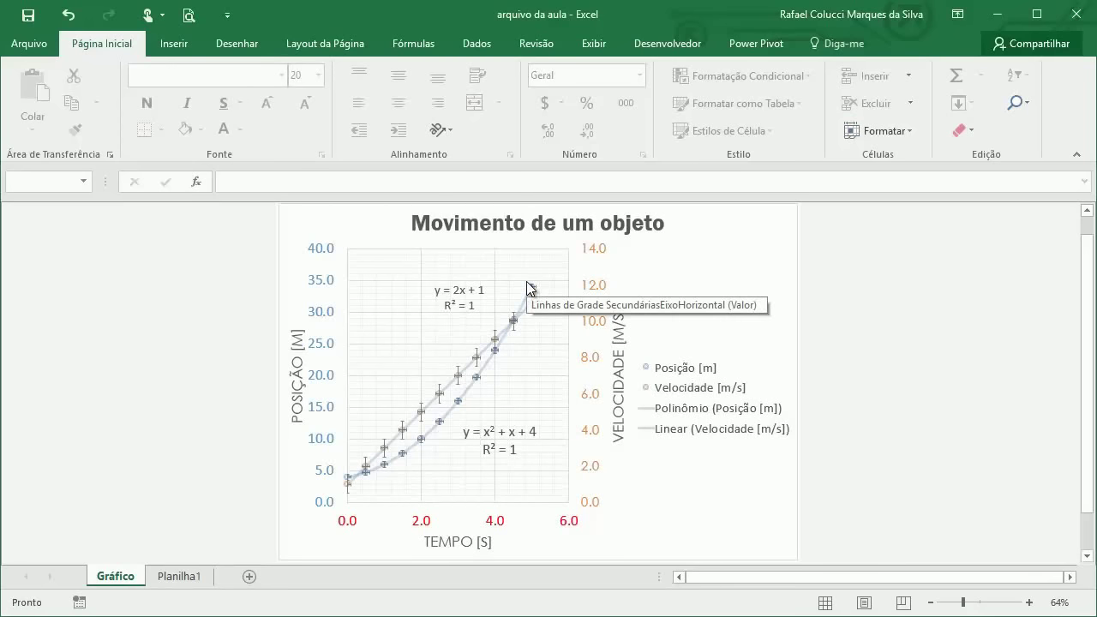
- View the data table on Planilha1, then return to the finished chart on the Gráfico sheet
click(167, 575)
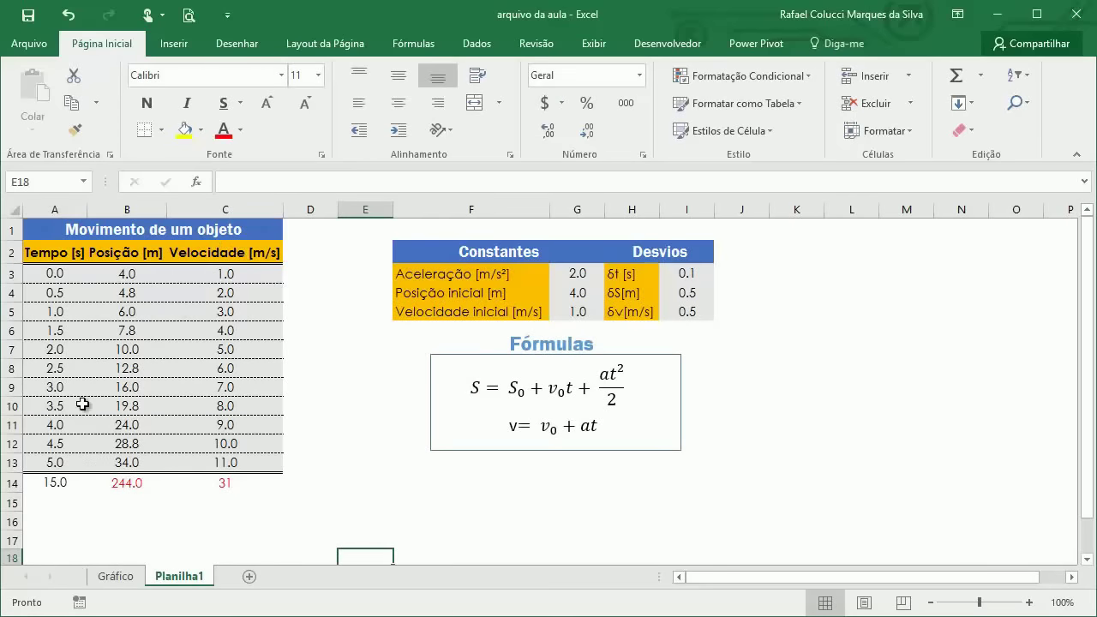
click(115, 577)
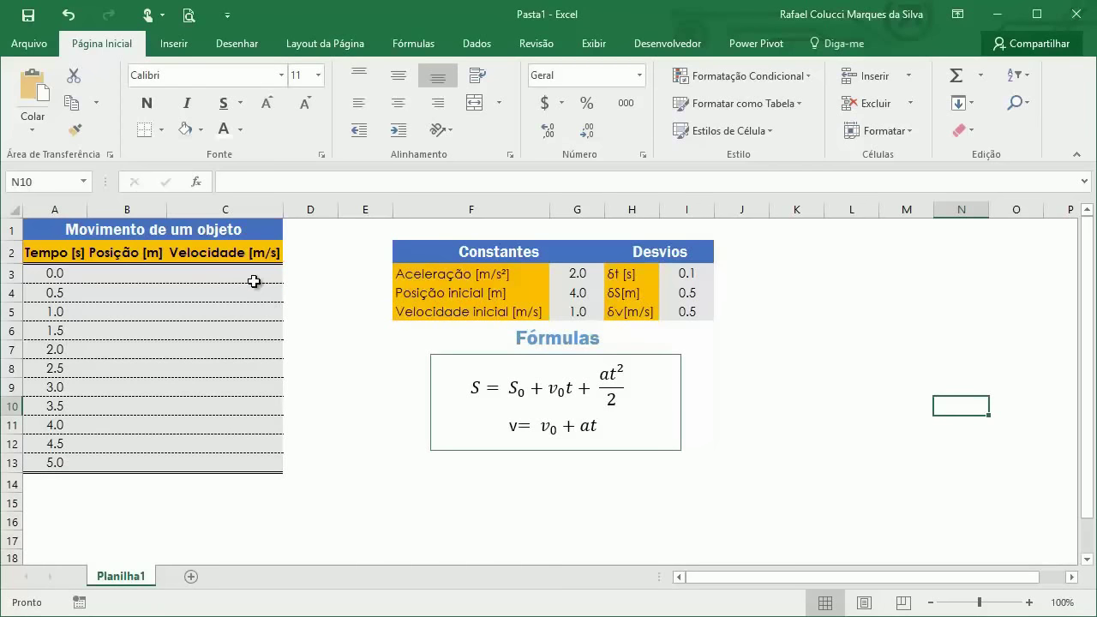
- Select cell B3 in the empty Posição column and start a new formula for it
click(115, 276)
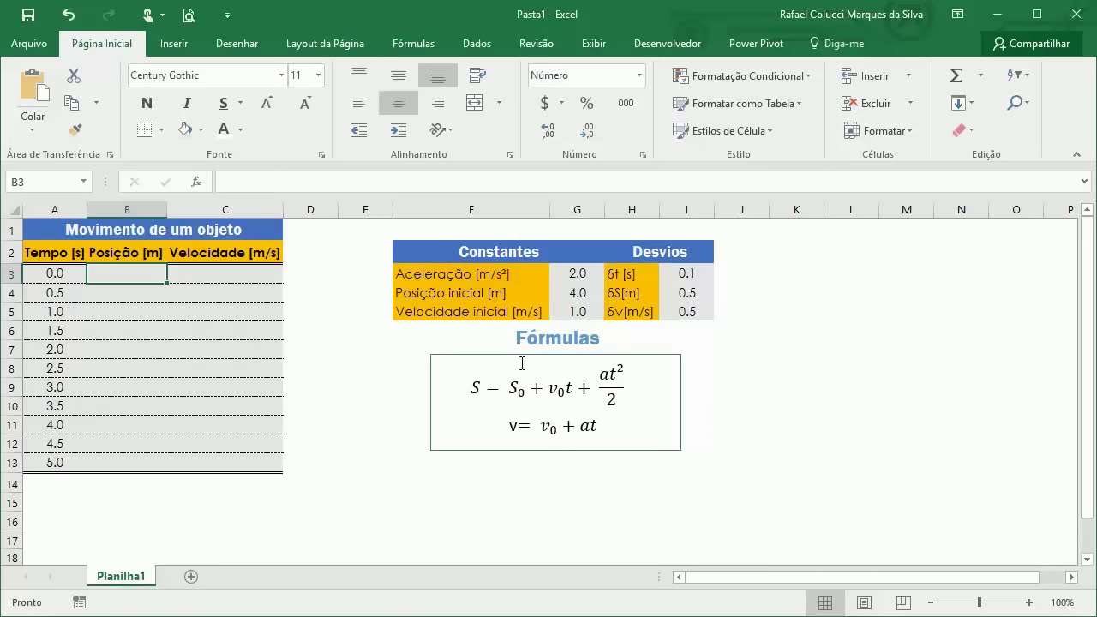
click(303, 187)
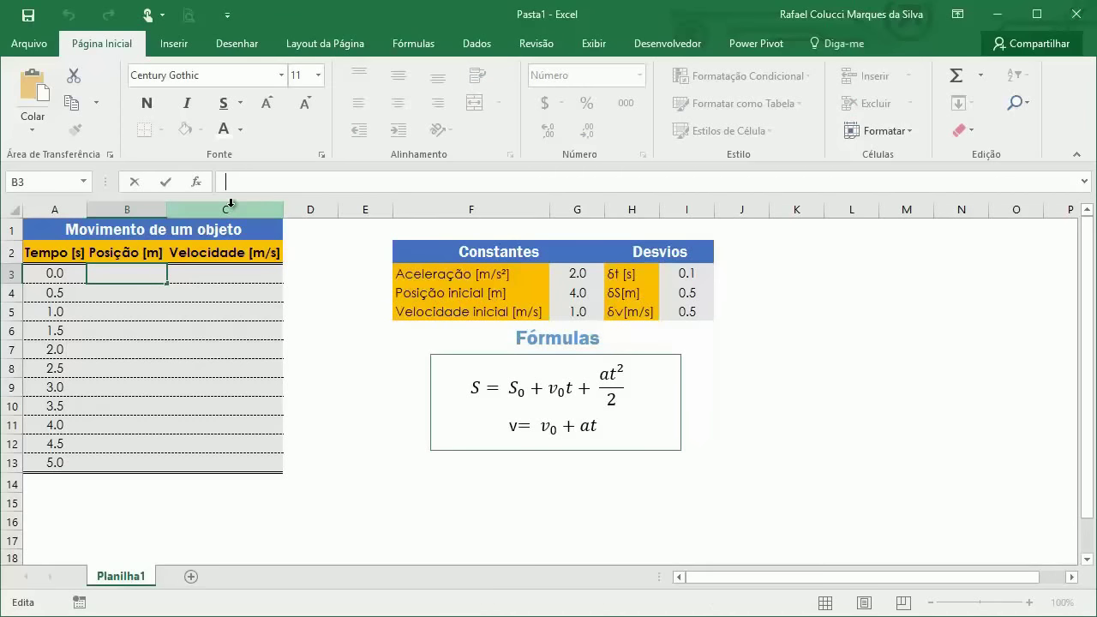
- Begin the B3 formula with absolute $G$4 plus the ($G$5*A3) velocity-time term
text(=)
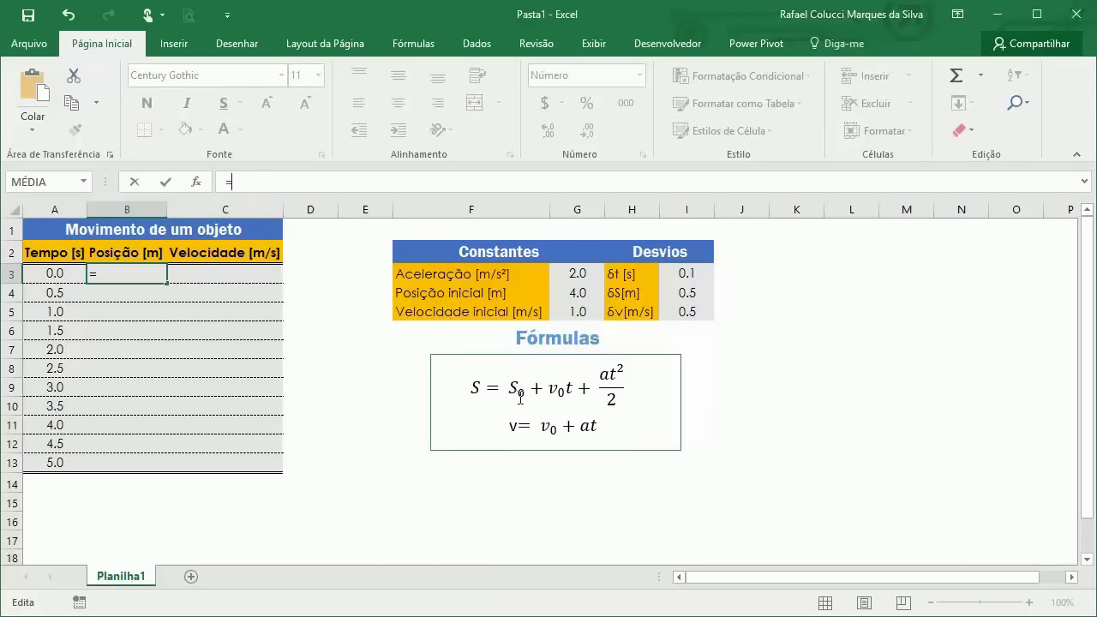
click(580, 295)
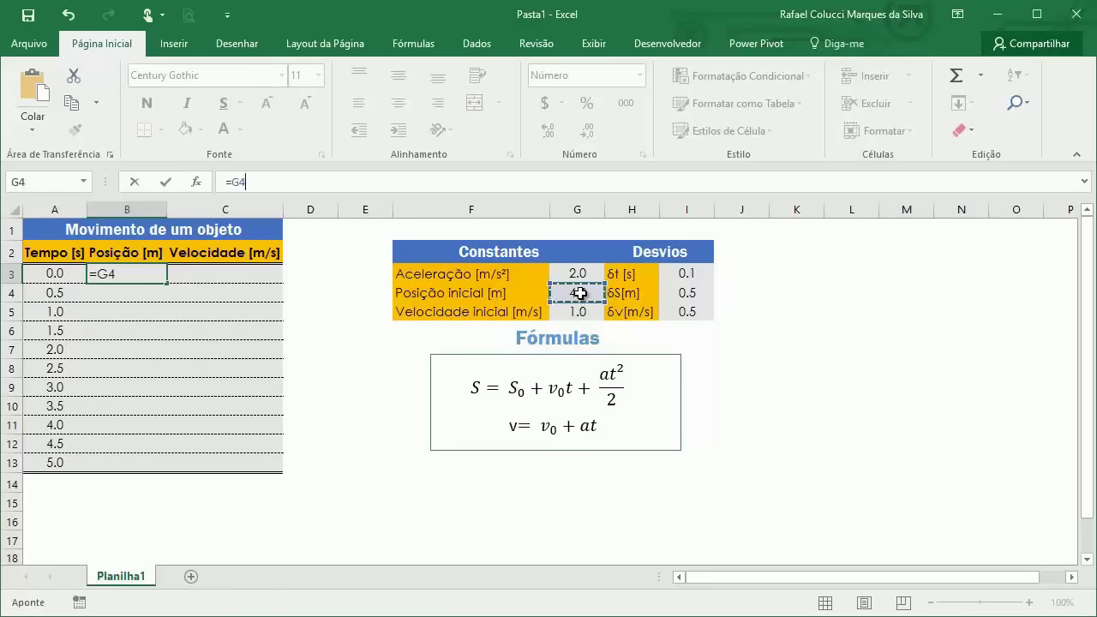
key(F4)
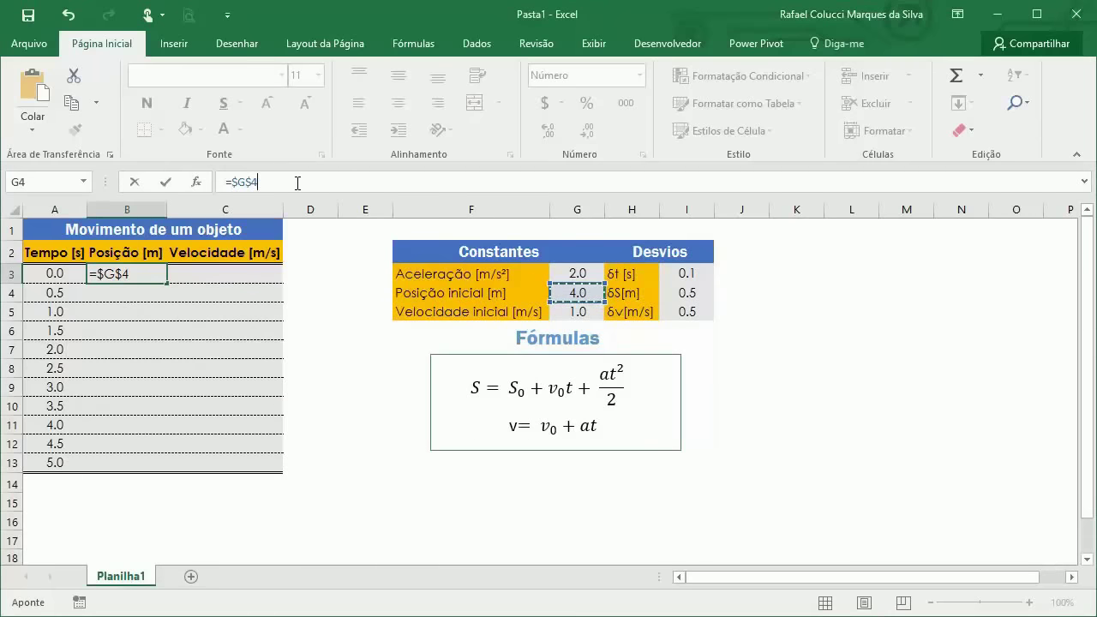
text(+)
click(573, 312)
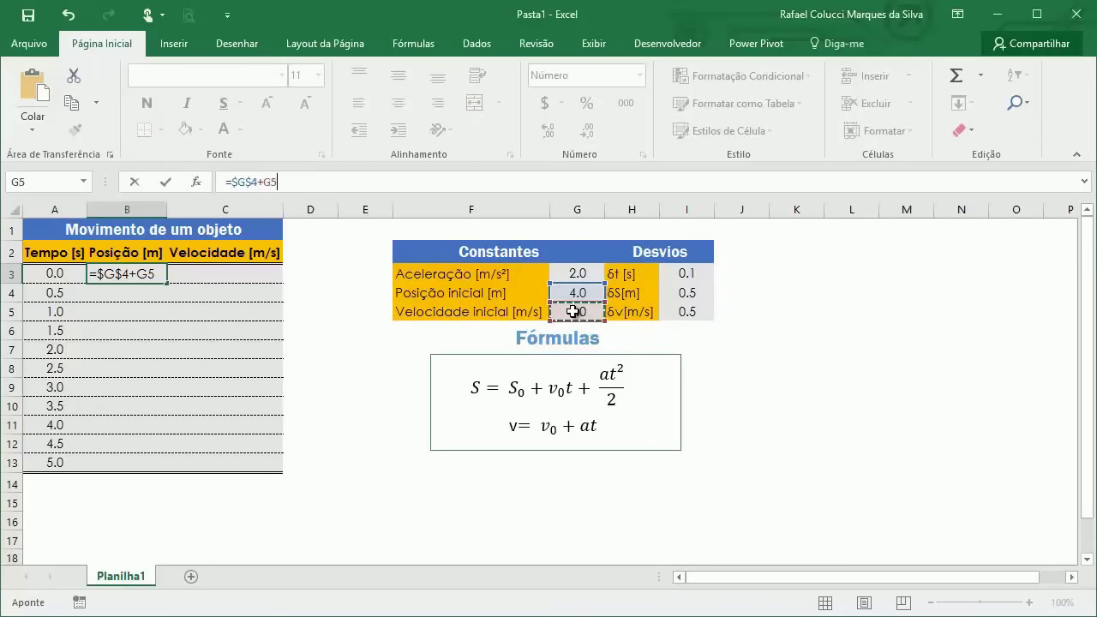
key(F4)
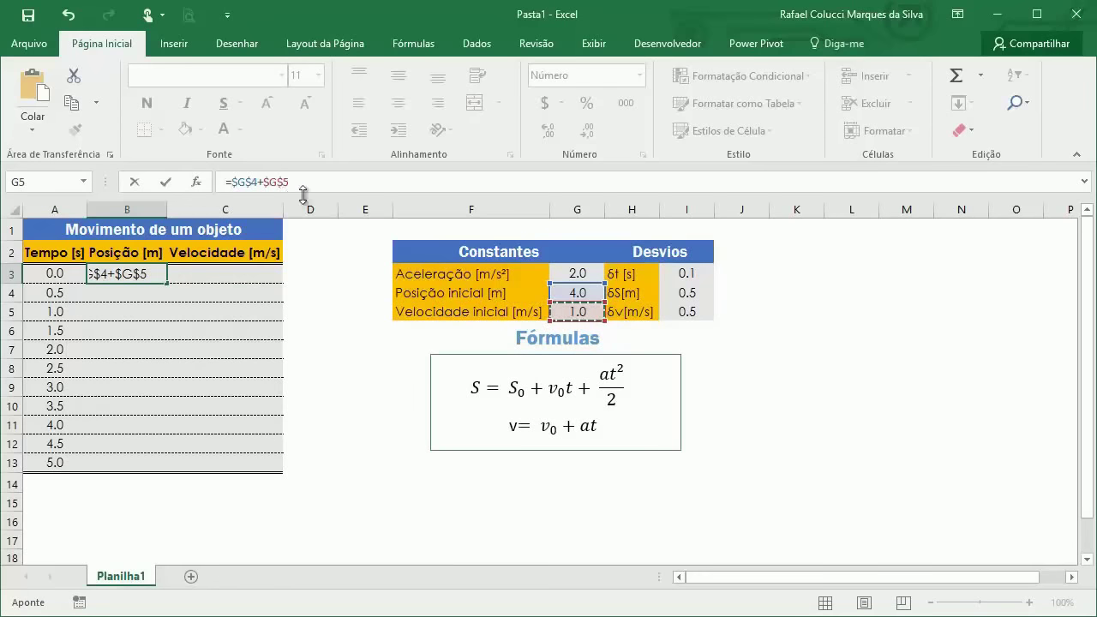
text(*)
click(41, 272)
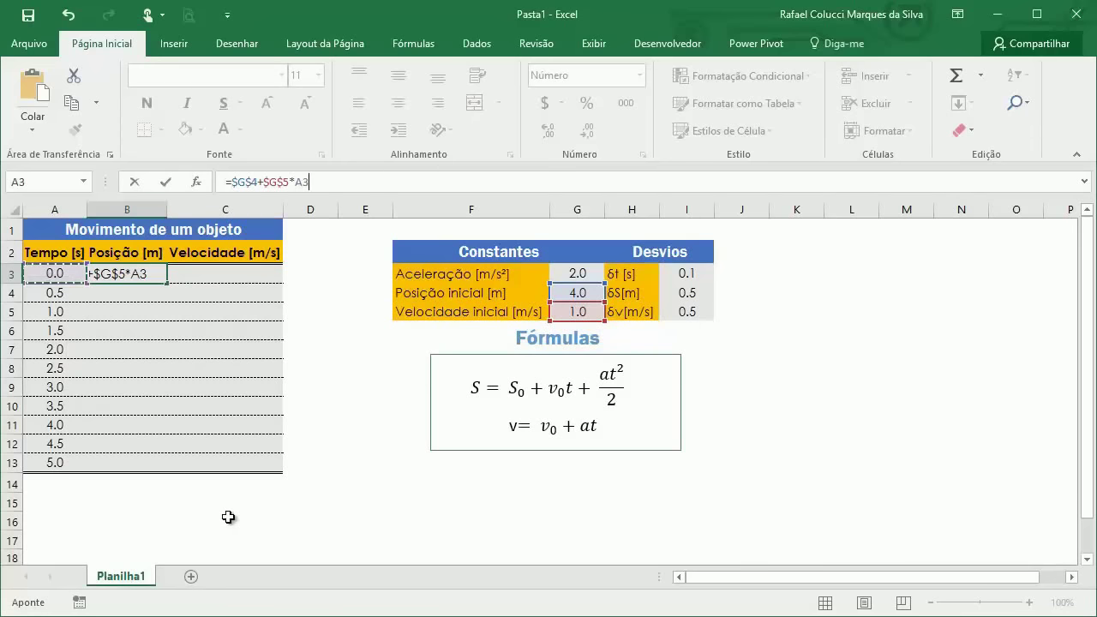
text())
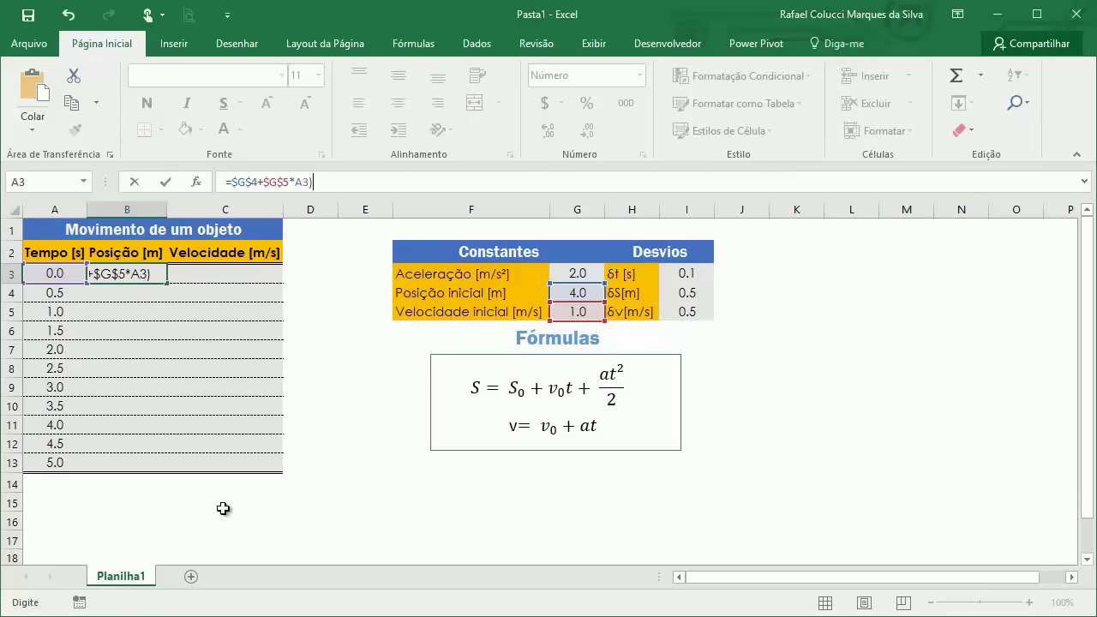
click(261, 182)
text(()
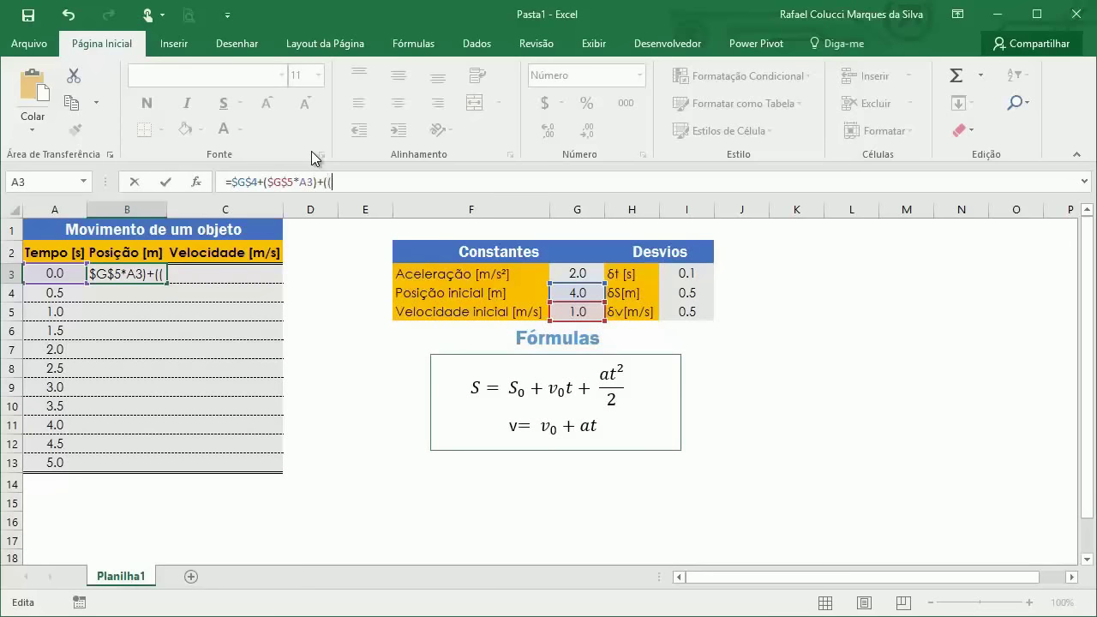
- Add the (($G$3*A3^2)/2) acceleration term and commit, so B3 returns 4.0
click(579, 268)
key(F4)
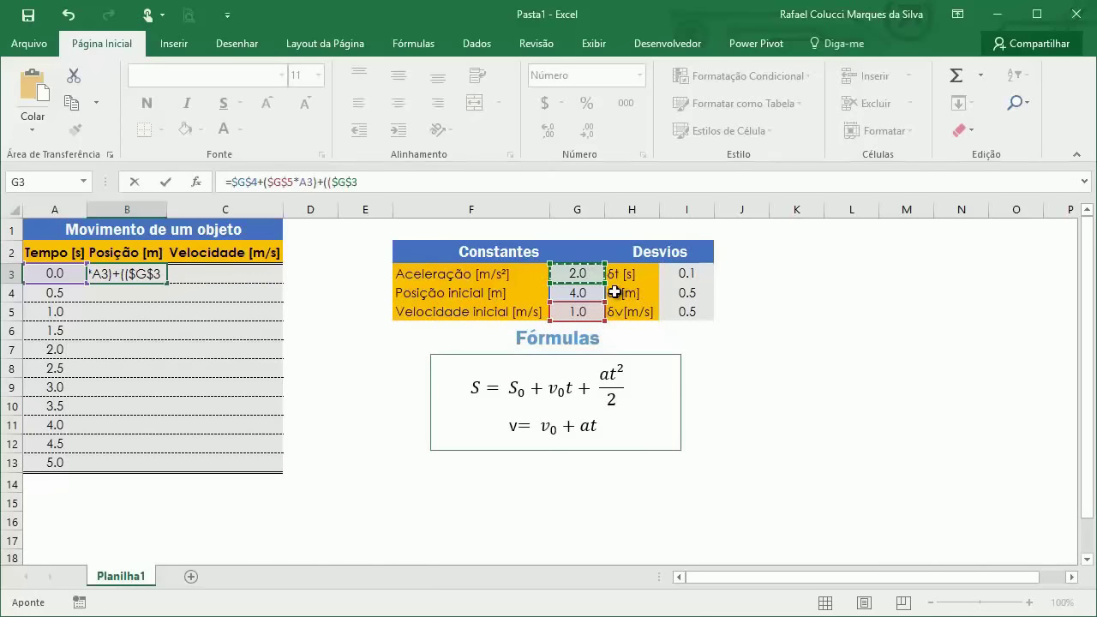
text(*)
click(65, 274)
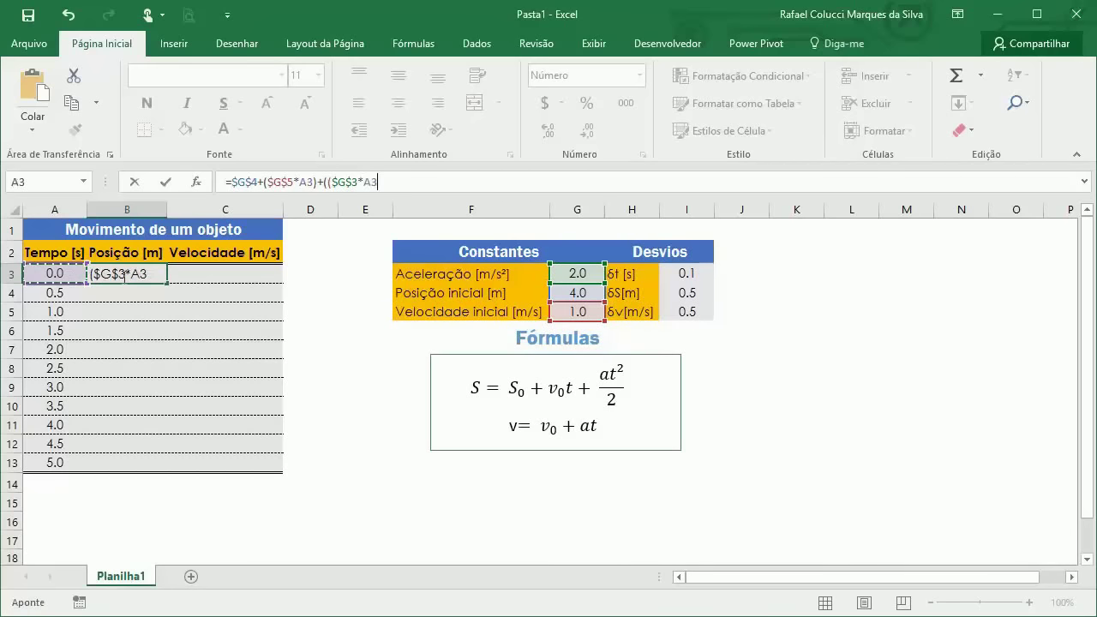
text(^2)
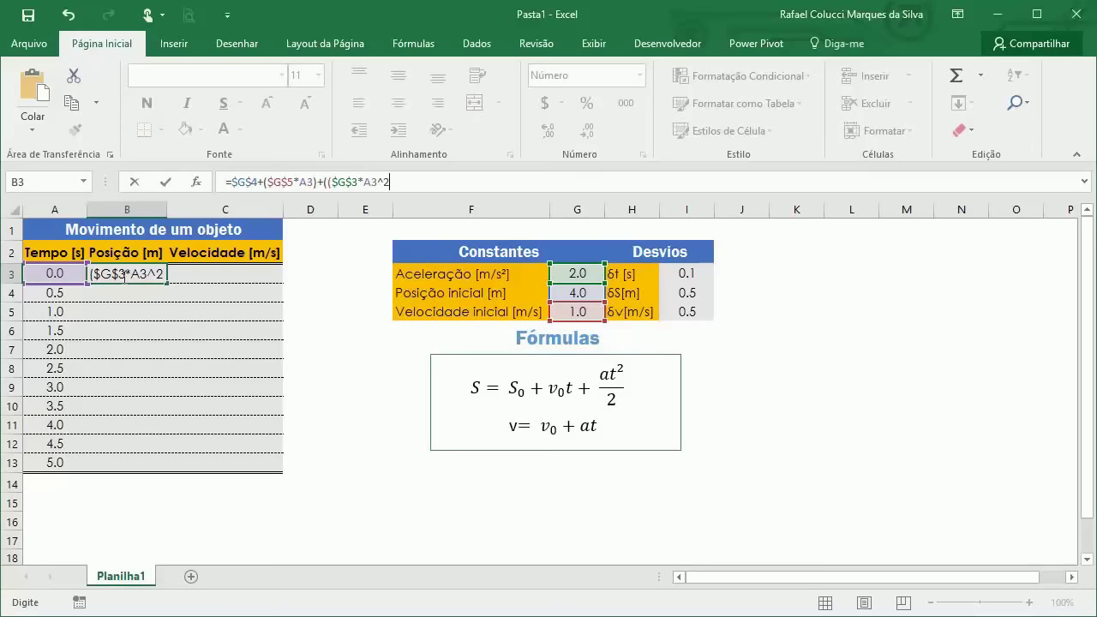
text()/)
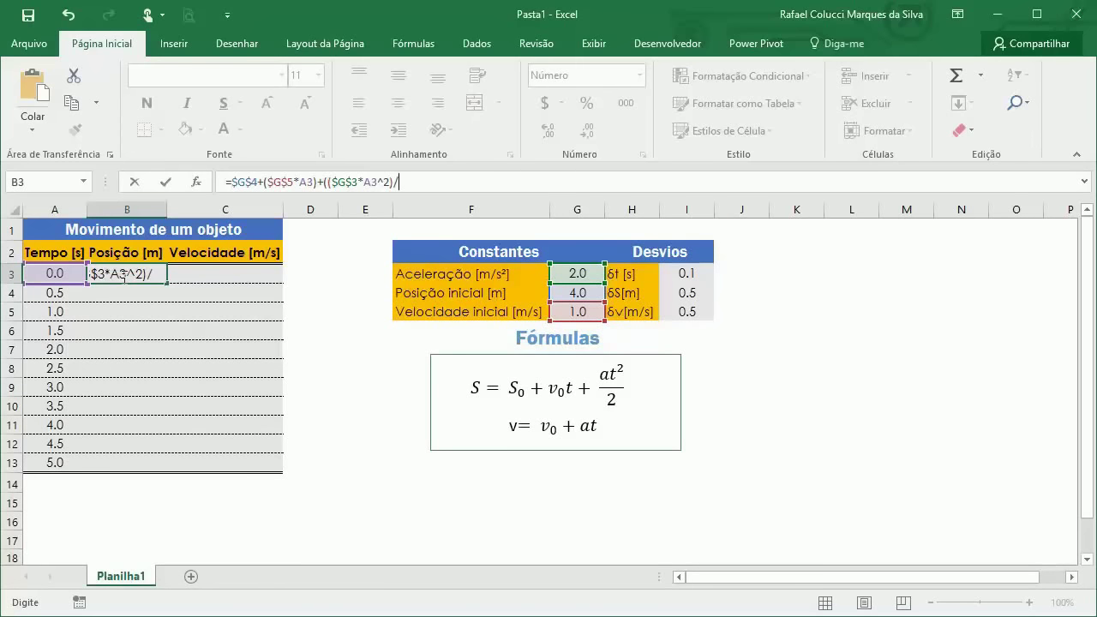
text(20)
key(BackSpace)
text())
key(Return)
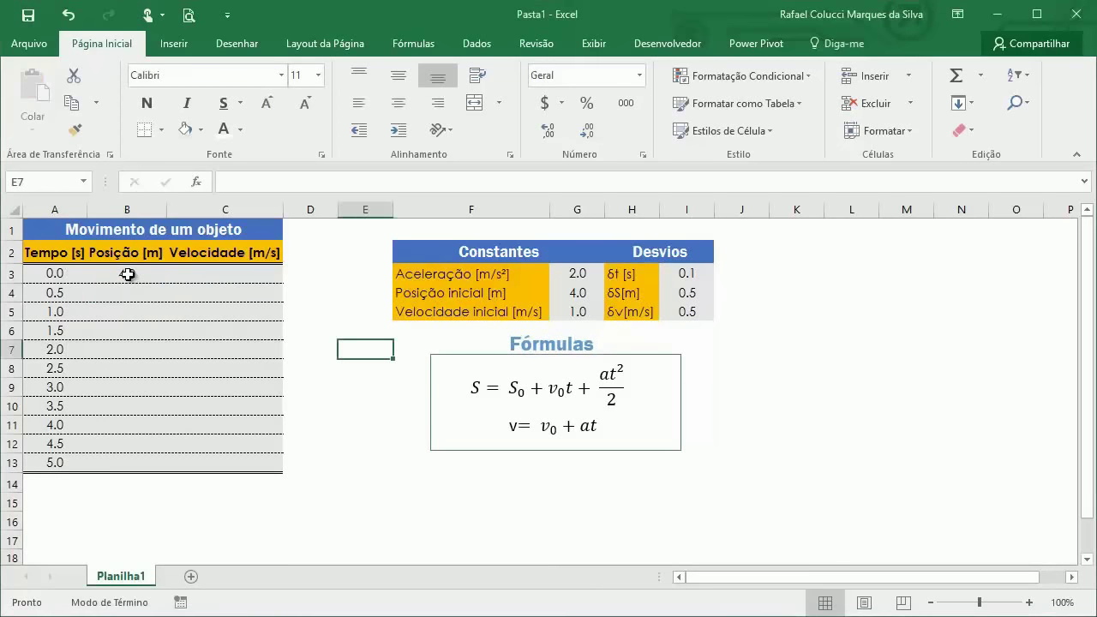
click(127, 274)
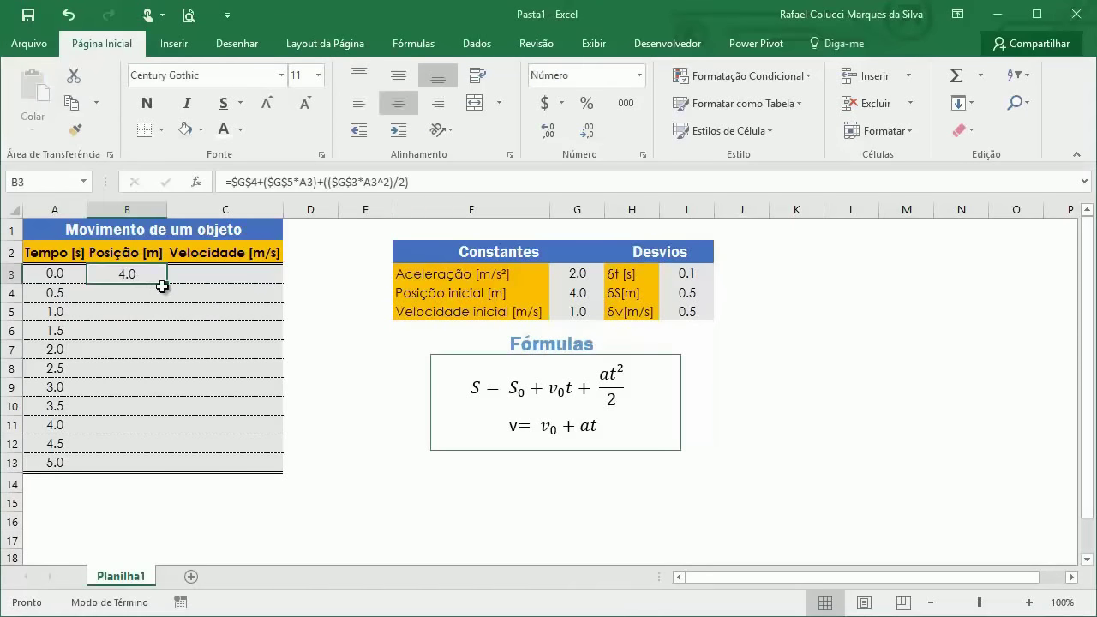
double_click(169, 283)
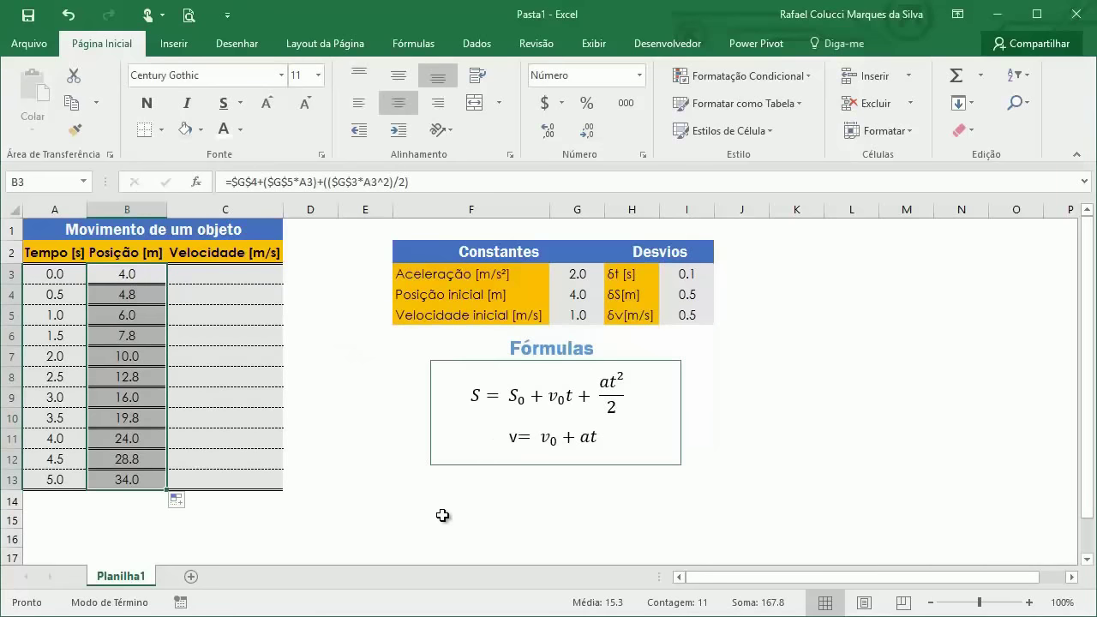
click(448, 485)
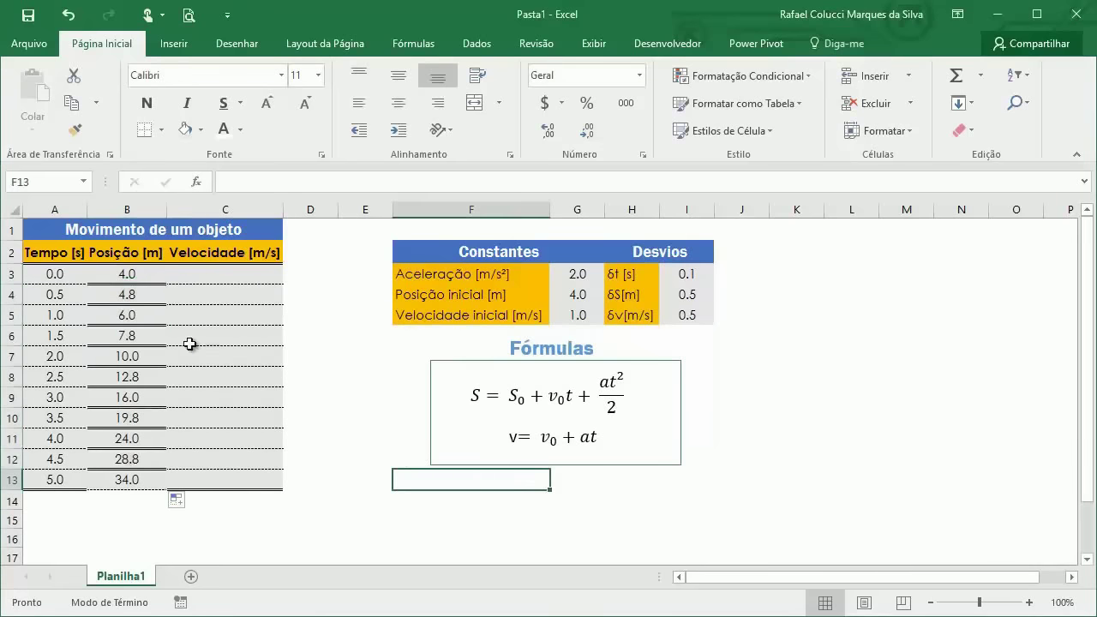
click(156, 275)
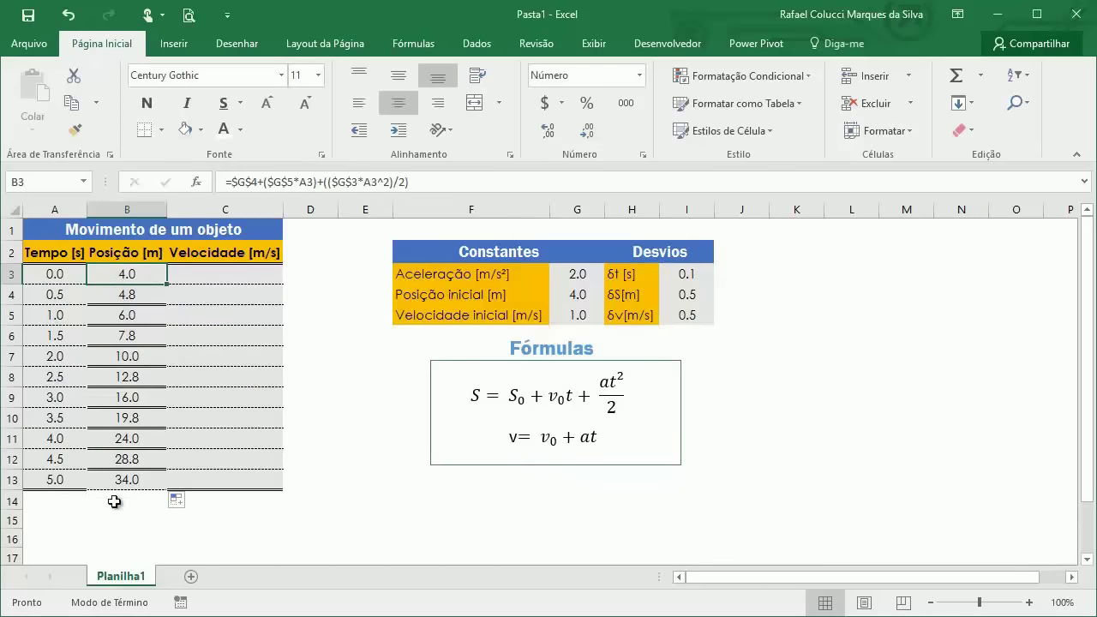
click(298, 462)
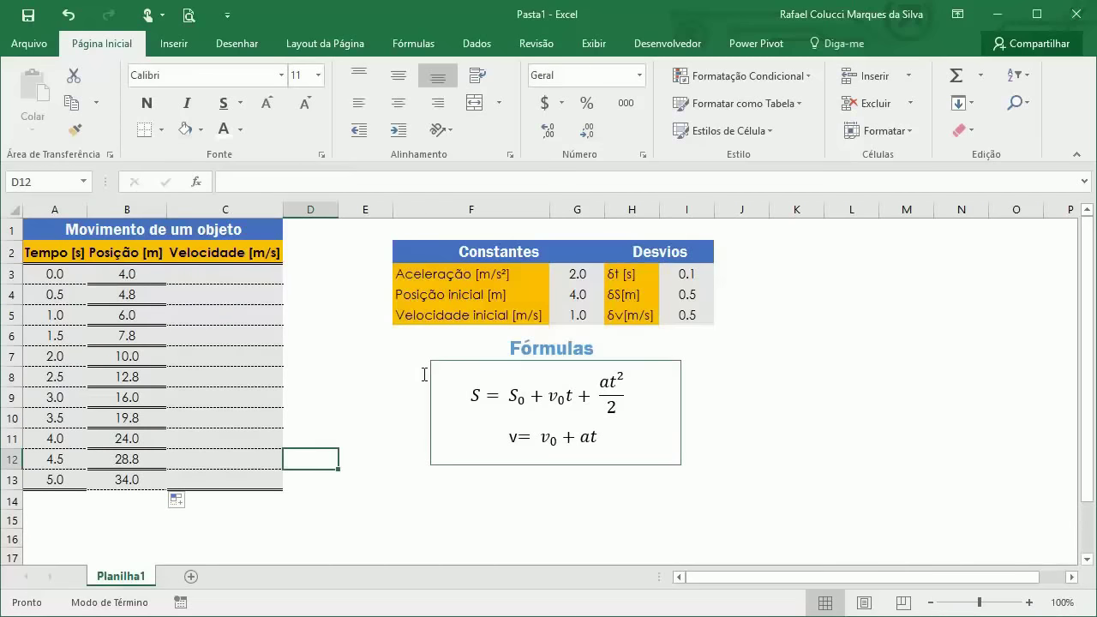
key(ctrl+z)
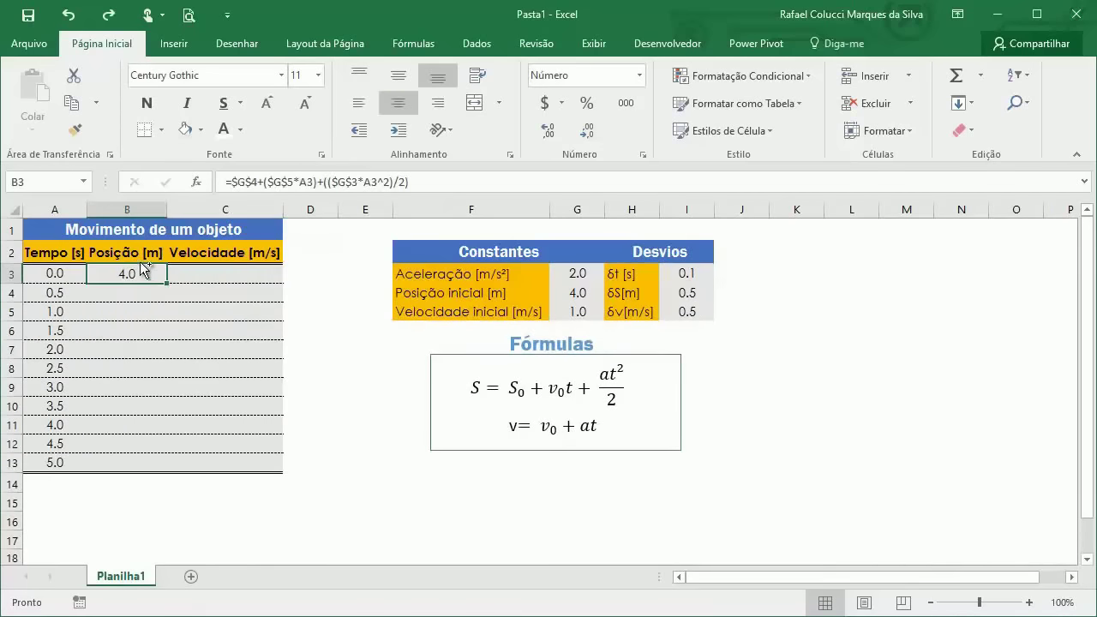
- Paste the B3 position formula into B4:B13 as formulas only, giving 4.8 to 34.0
key(ctrl+c)
drag(135, 292, 127, 463)
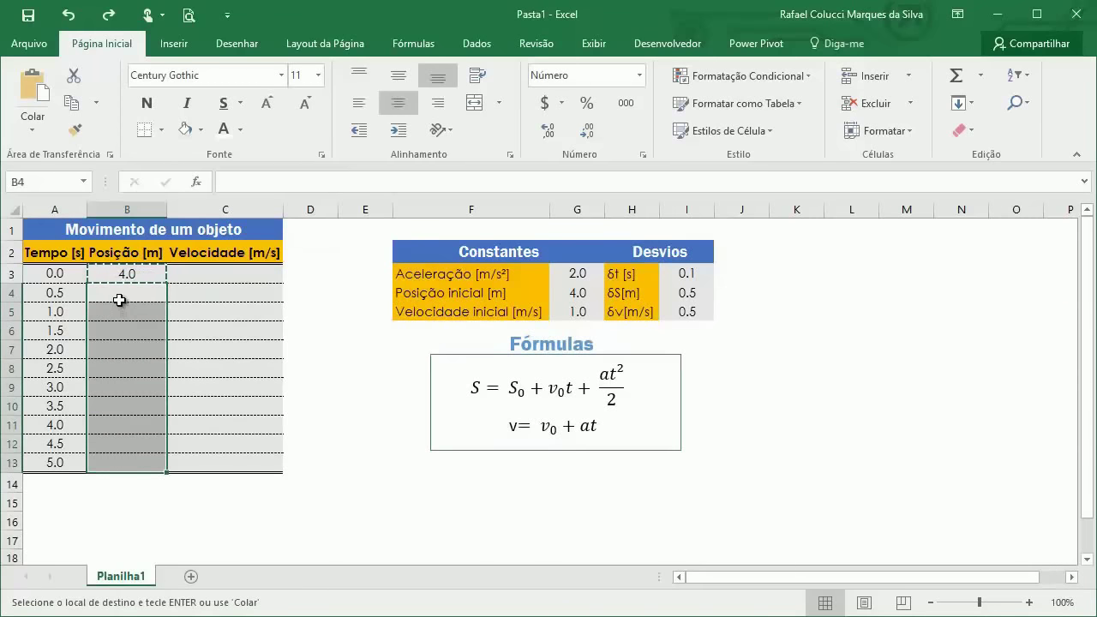
right_click(120, 298)
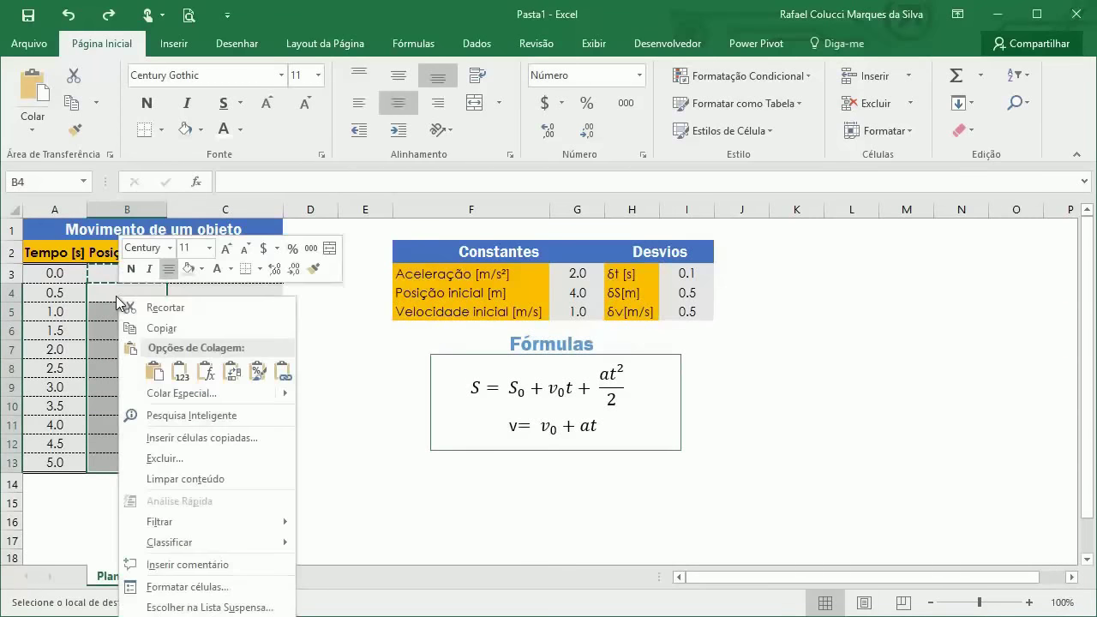
click(207, 374)
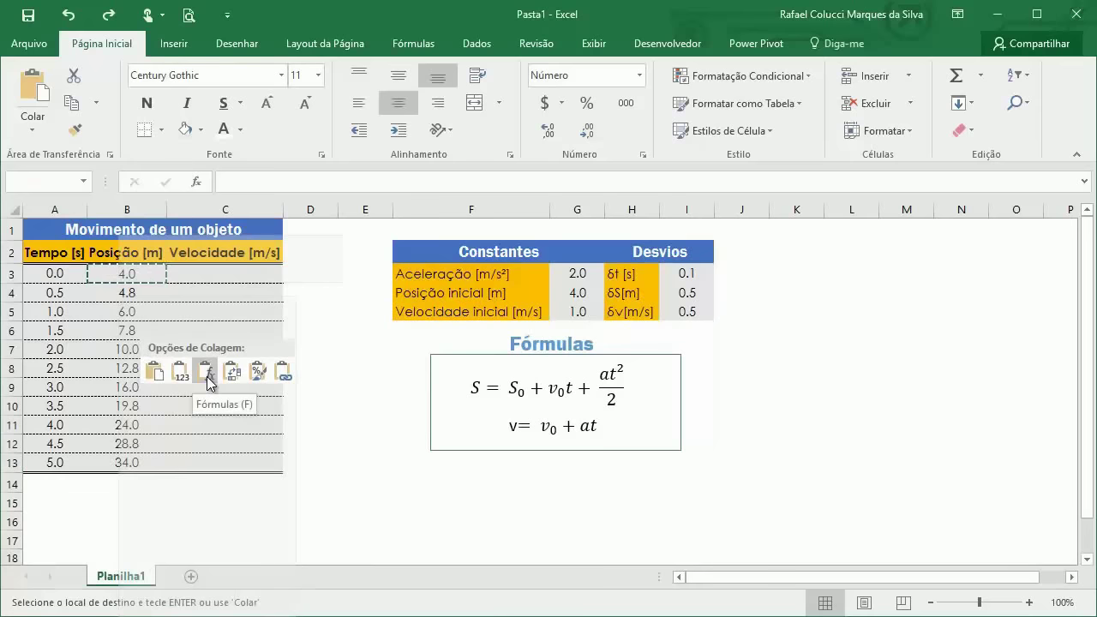
click(206, 373)
click(330, 370)
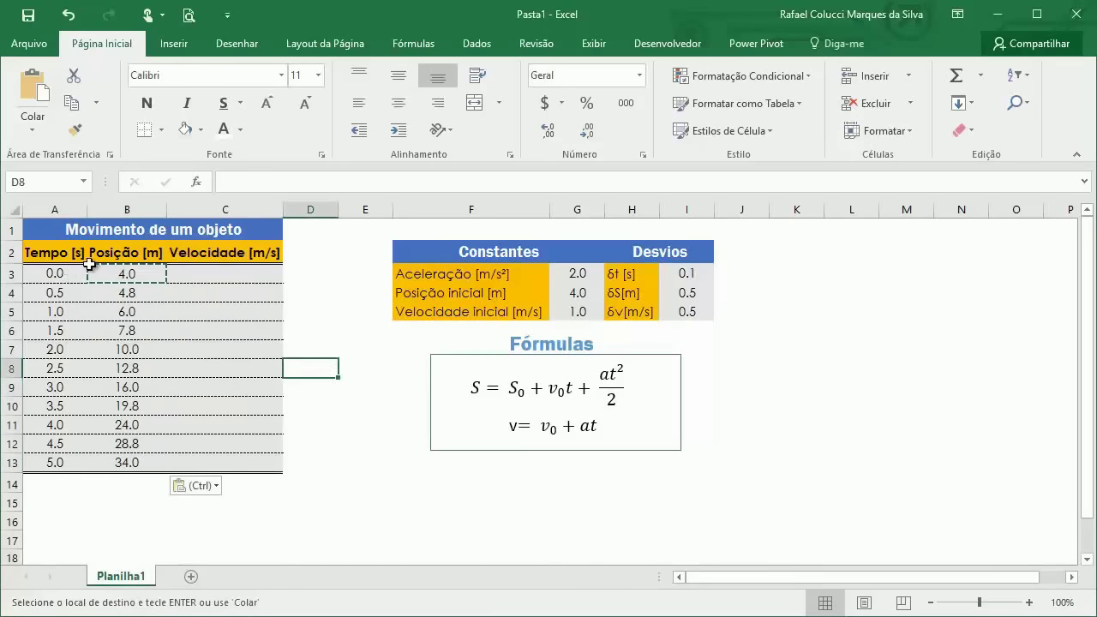
key(Escape)
click(213, 276)
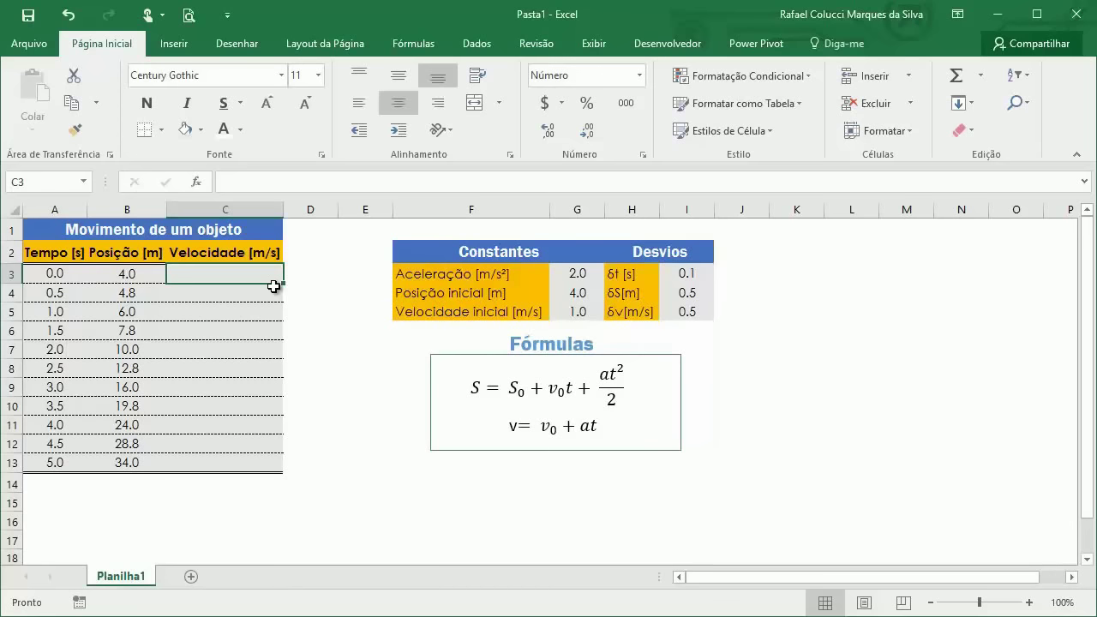
- Enter =$G$5+($G$3*A3) in C3 so the first velocity reads 1.0
click(260, 186)
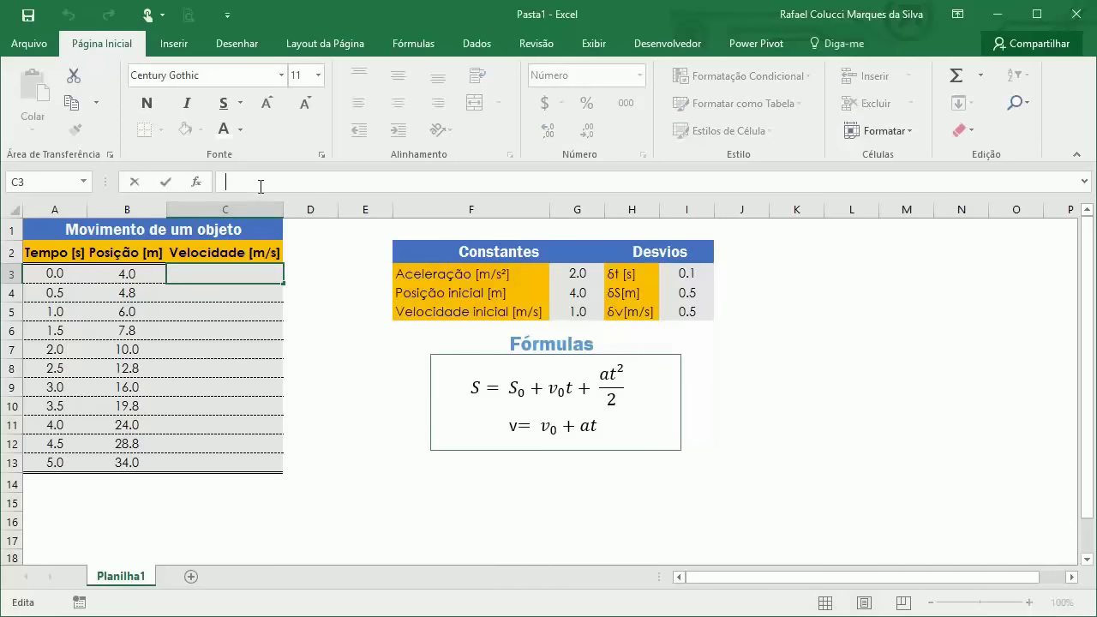
text(=)
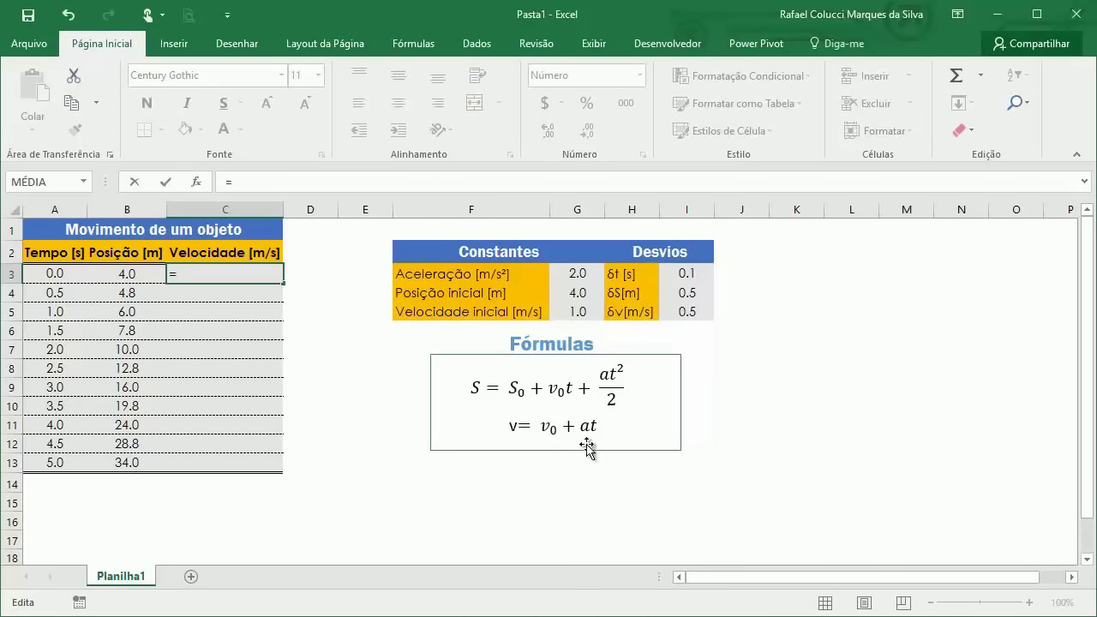
click(585, 313)
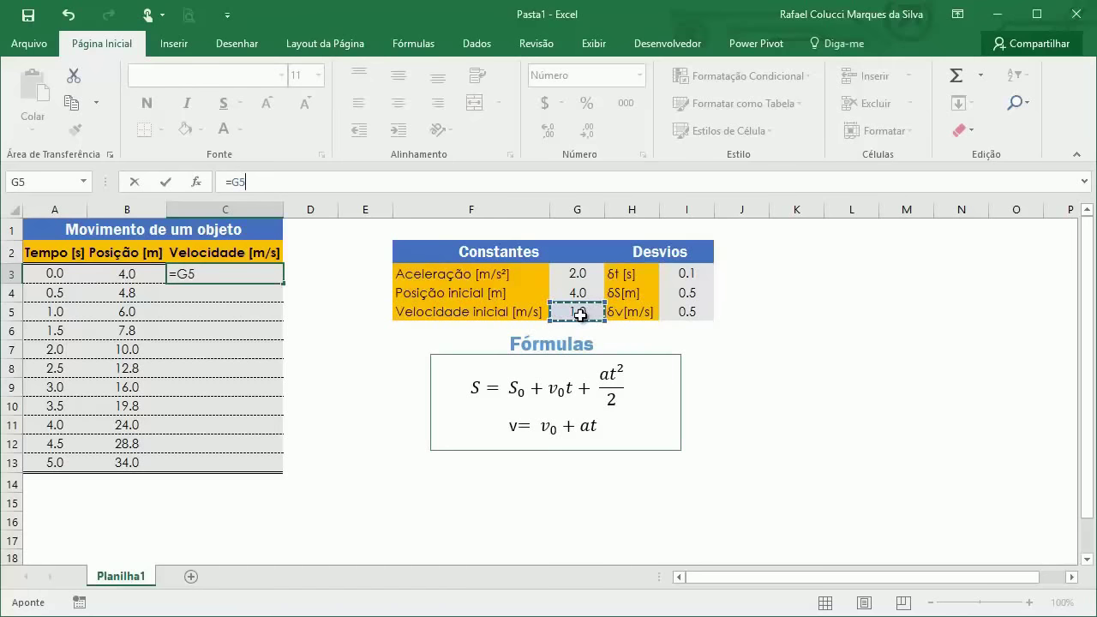
key(F4)
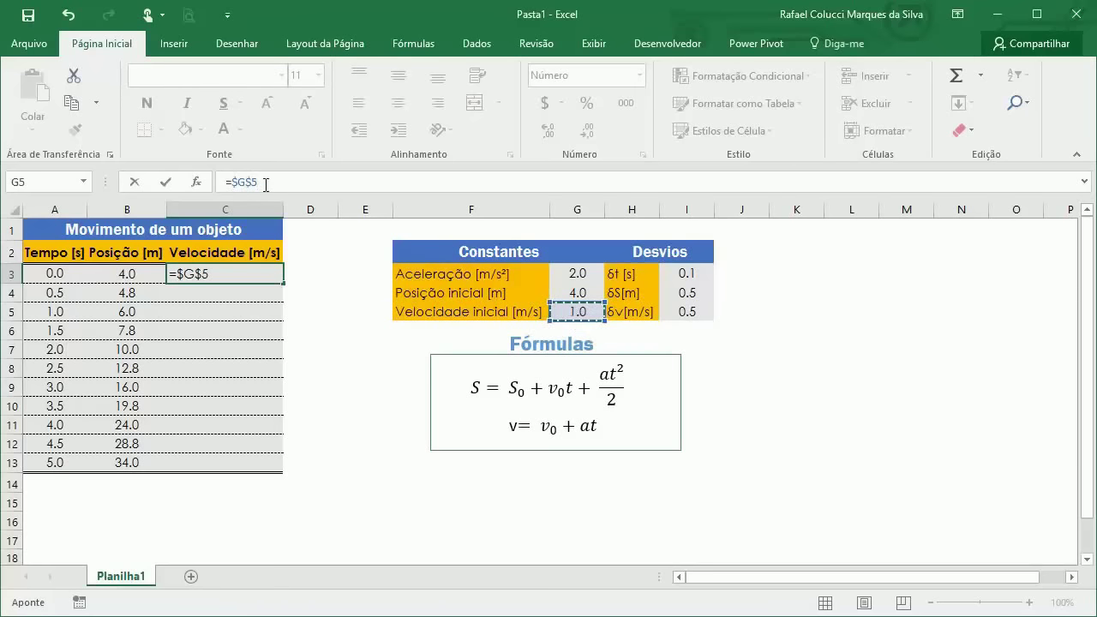
text(+)
click(562, 271)
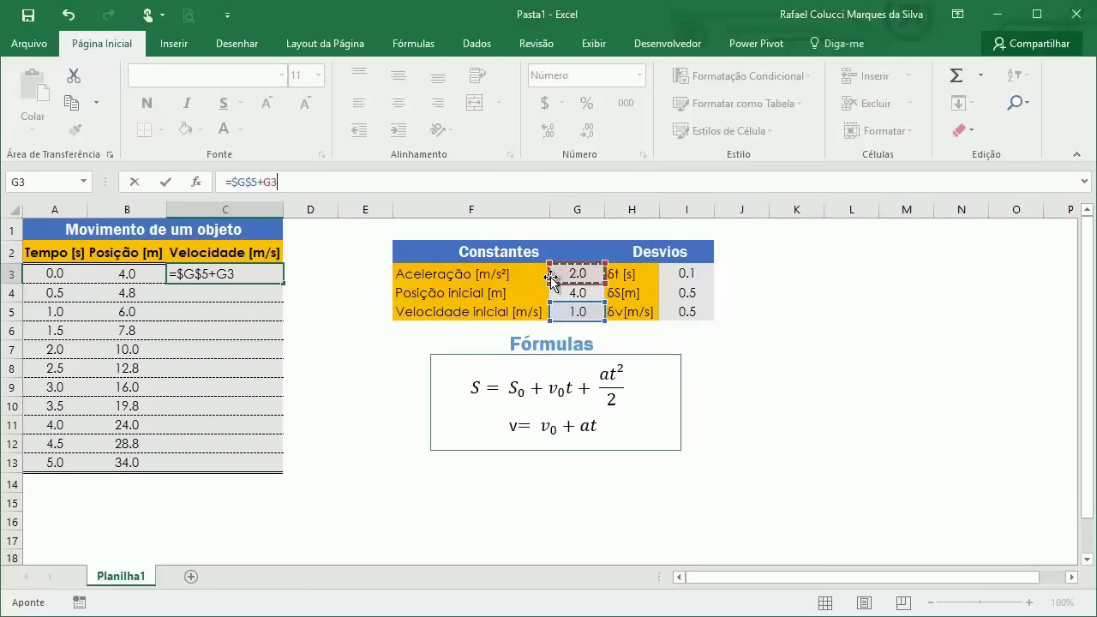
key(F4)
text(*)
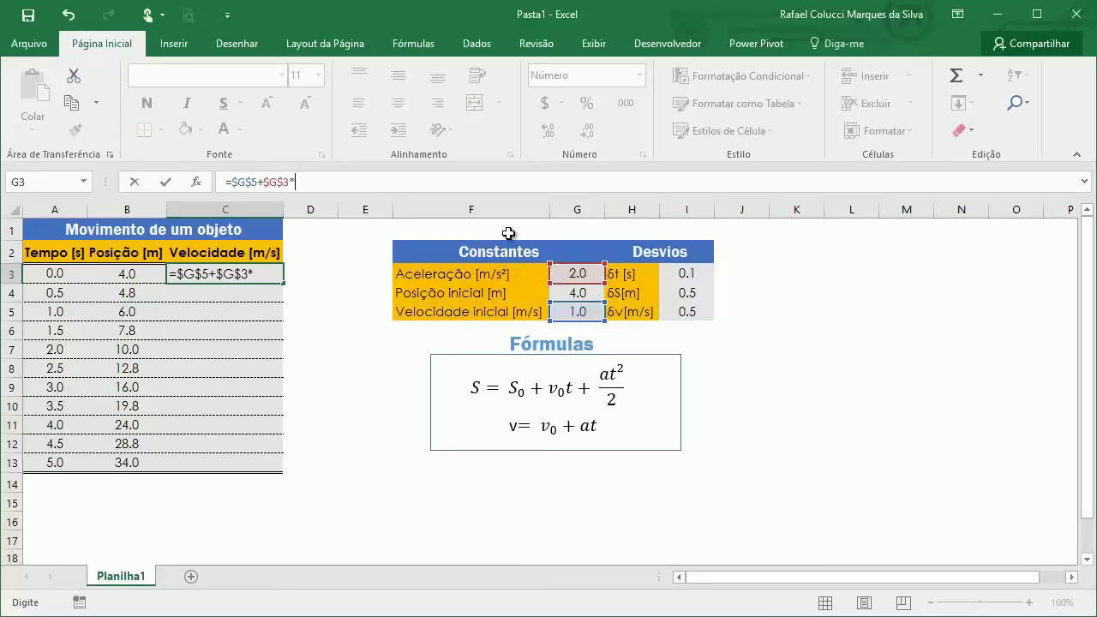
click(46, 272)
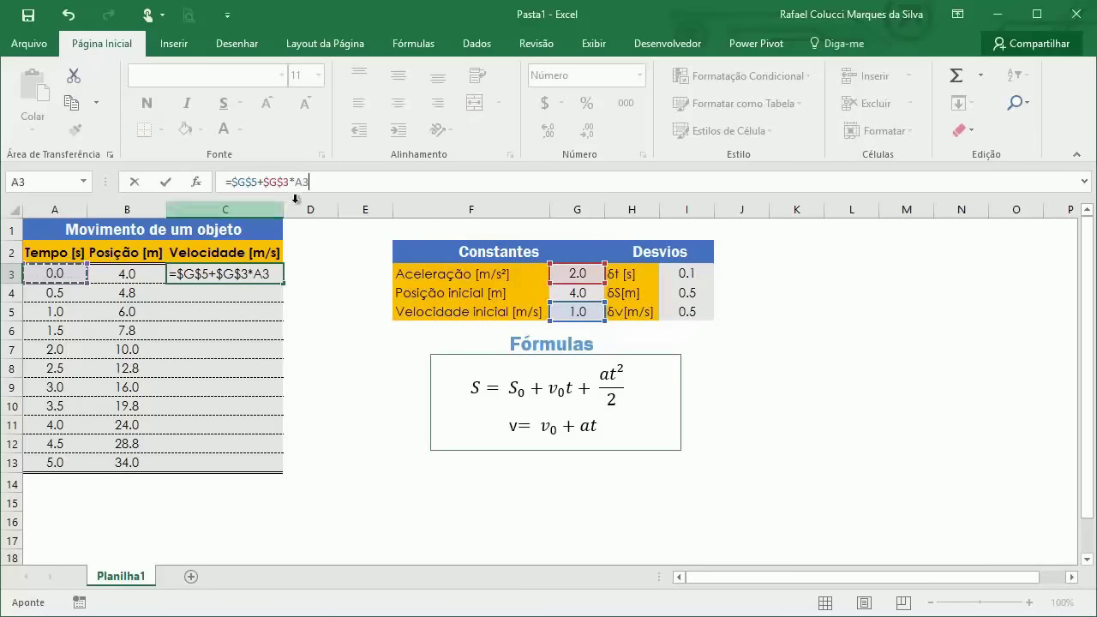
click(264, 181)
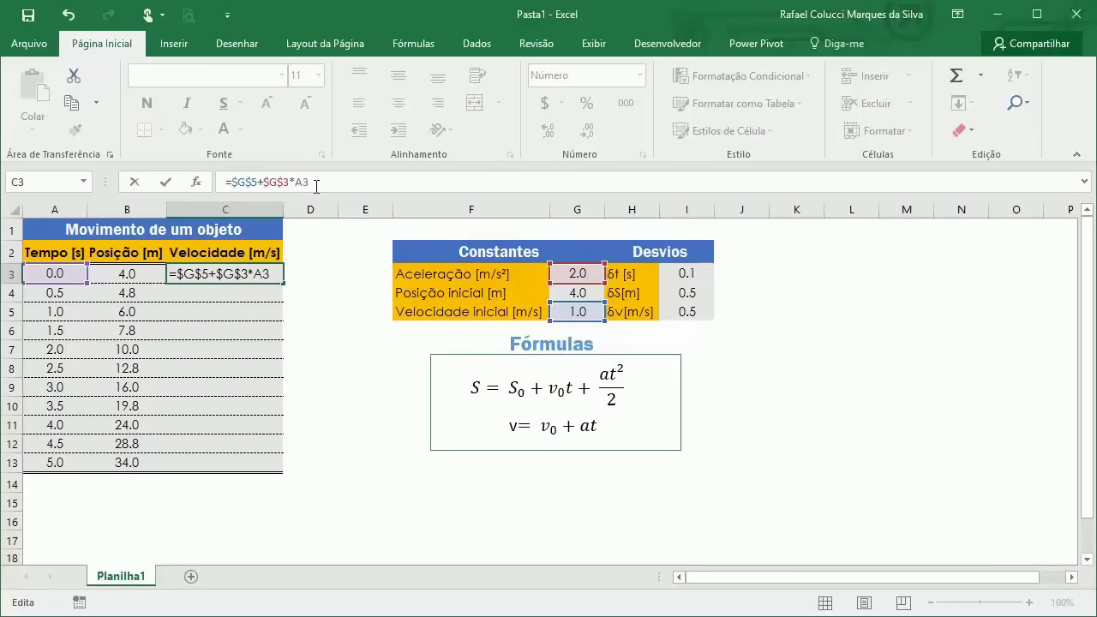
text(()
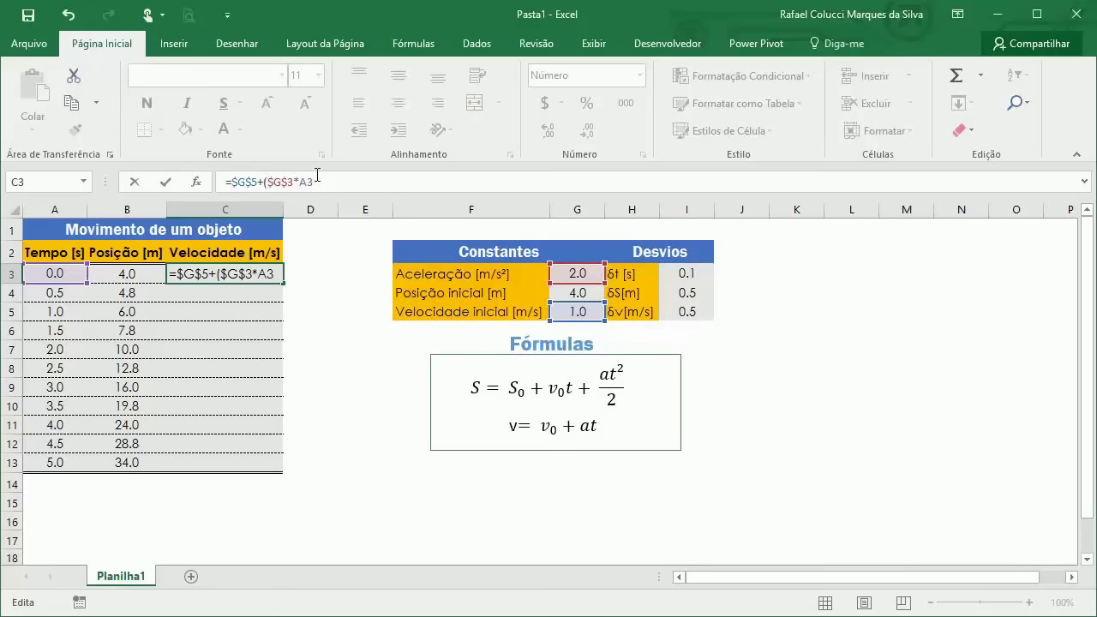
text(_)
key(BackSpace)
text())
key(Return)
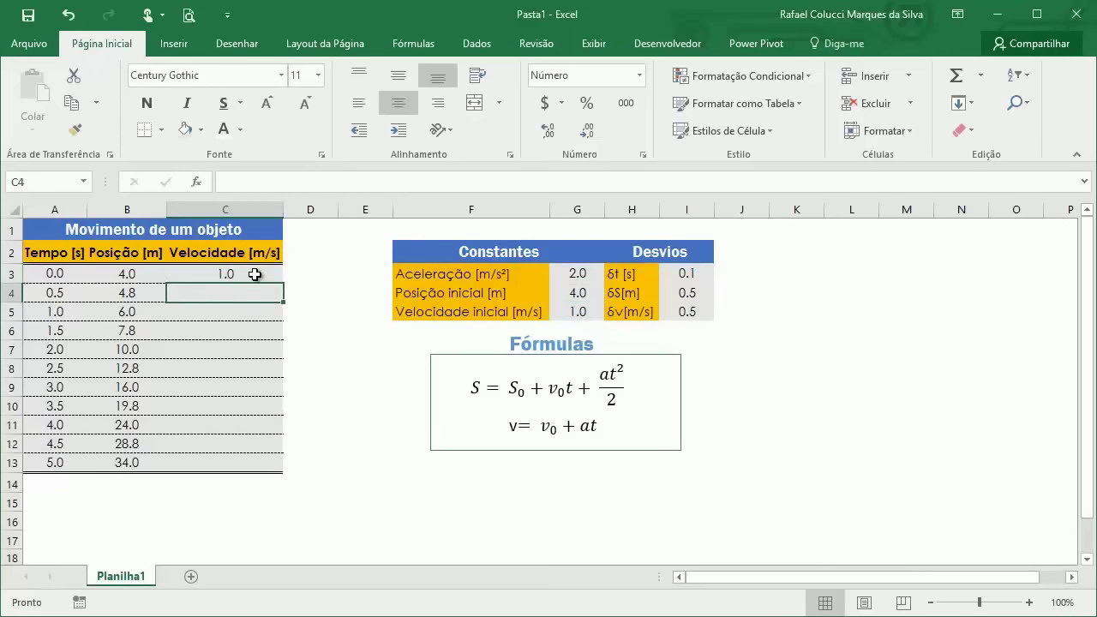
- Copy the C3 velocity formula into C4:C13 as formulas only, giving 2.0 to 11.0
click(249, 273)
key(ctrl+c)
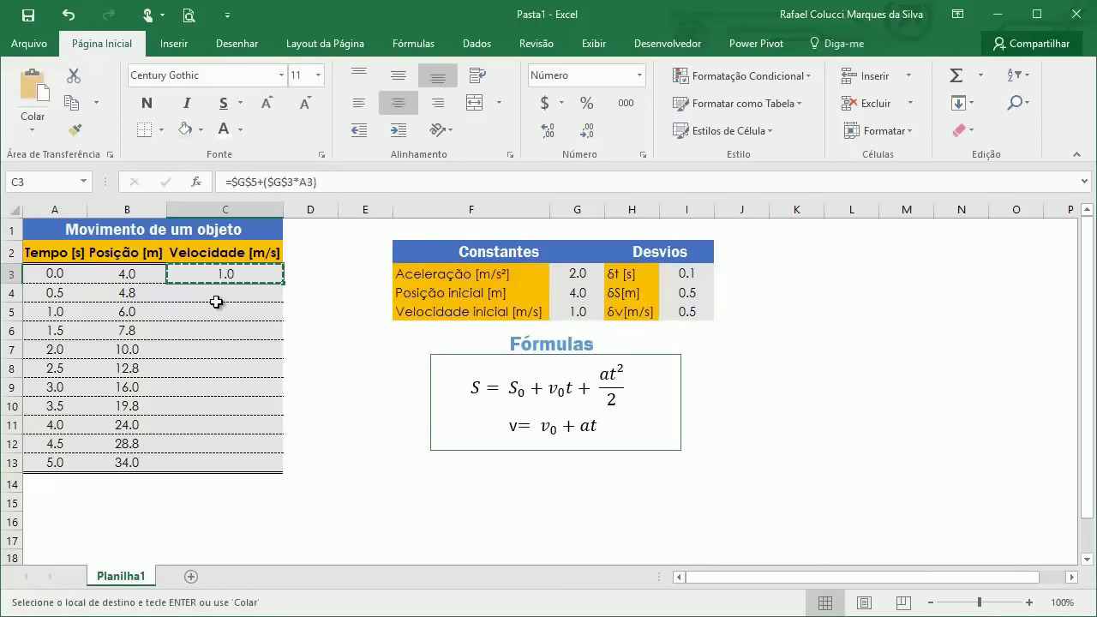
drag(219, 278, 225, 461)
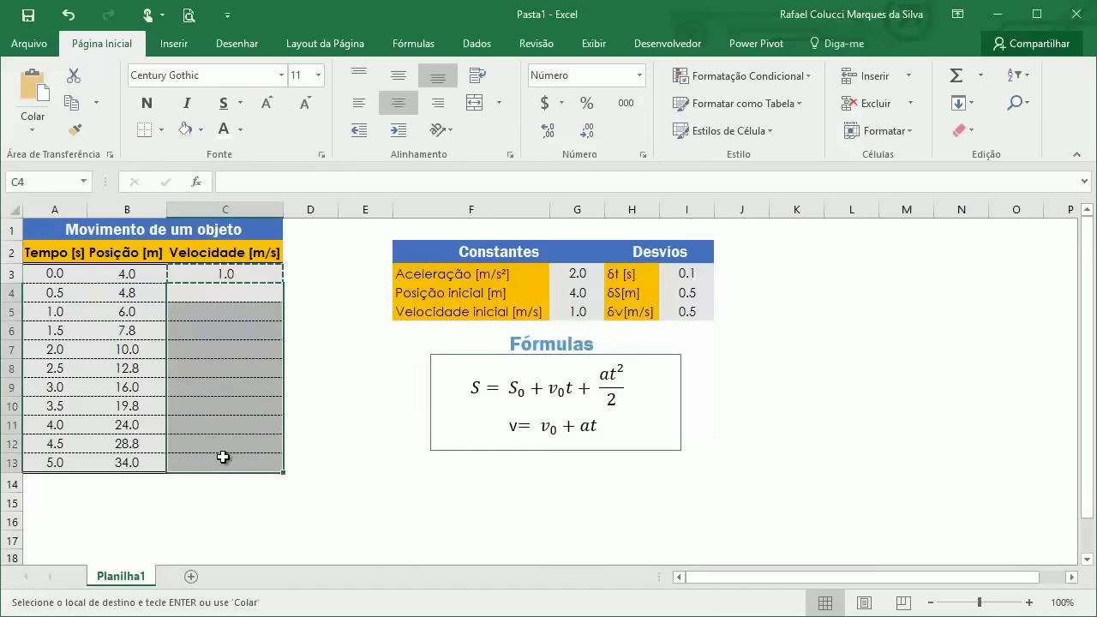
right_click(200, 296)
click(287, 369)
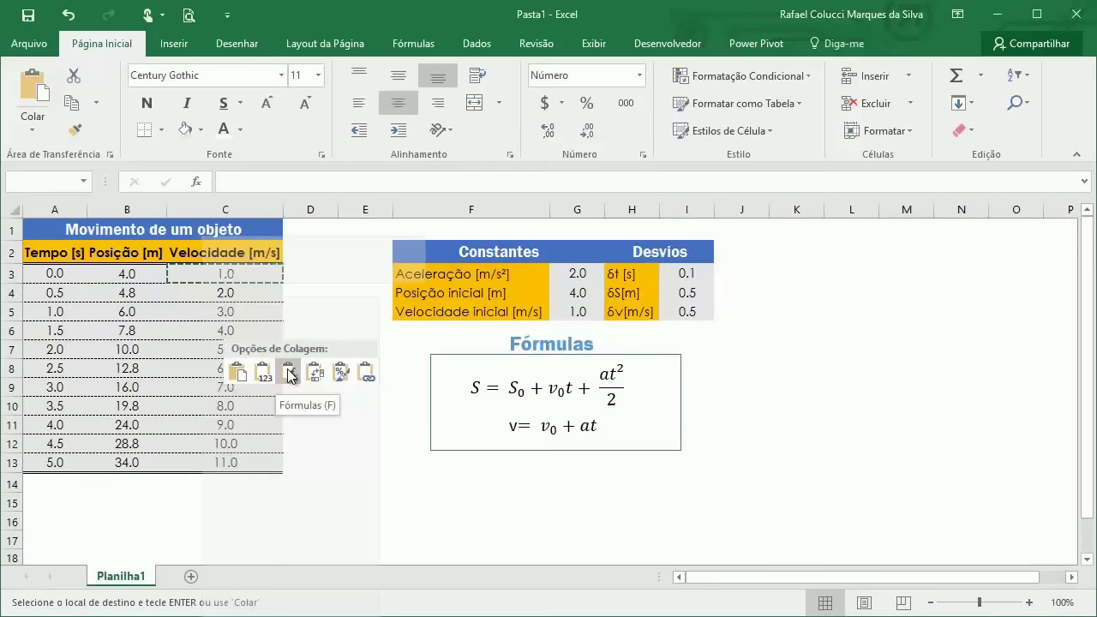
key(Escape)
click(365, 405)
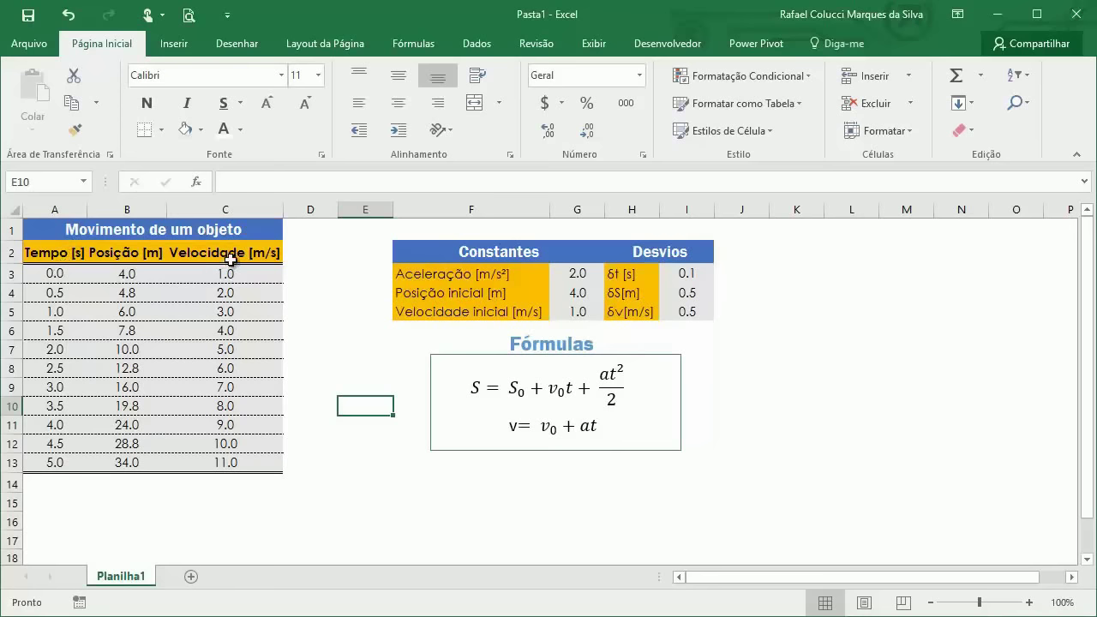
- Select A2:B13, covering the Tempo [s] and Posição [m] headers and values
click(55, 252)
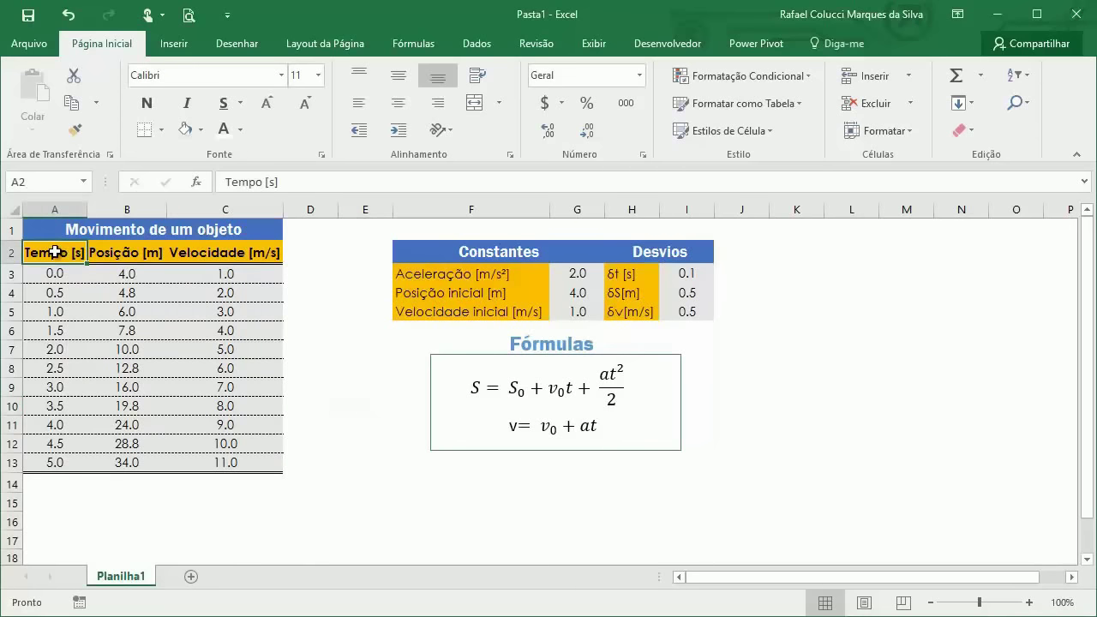
drag(57, 252, 121, 463)
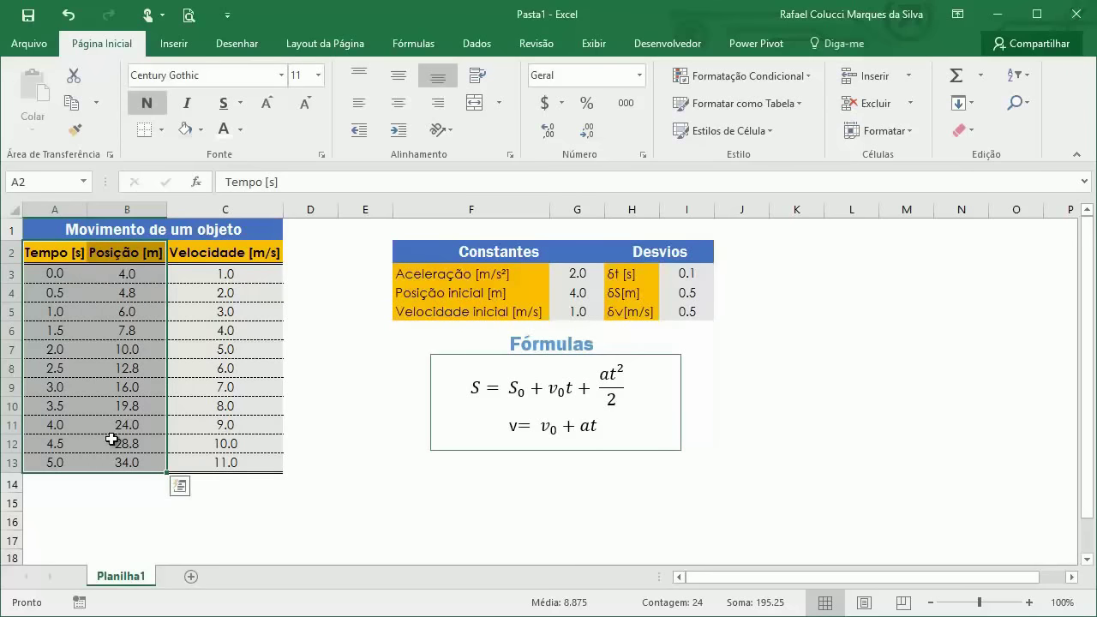
- Insert a markers-only Dispersão chart plotting position 4.0–34.0 against time 0.0–5.0
click(182, 56)
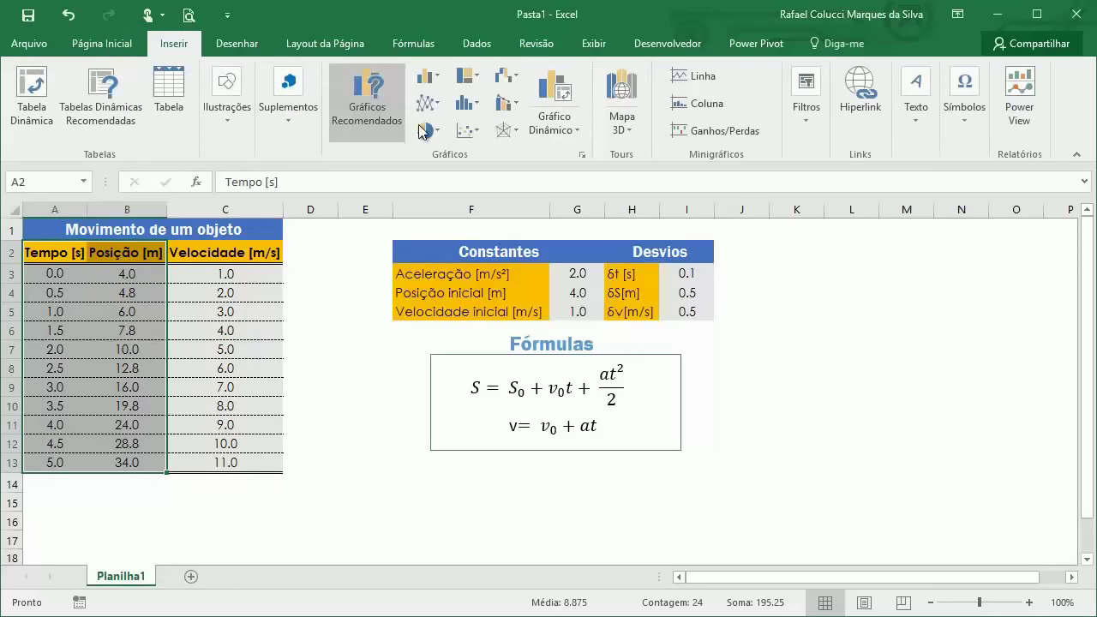
click(470, 133)
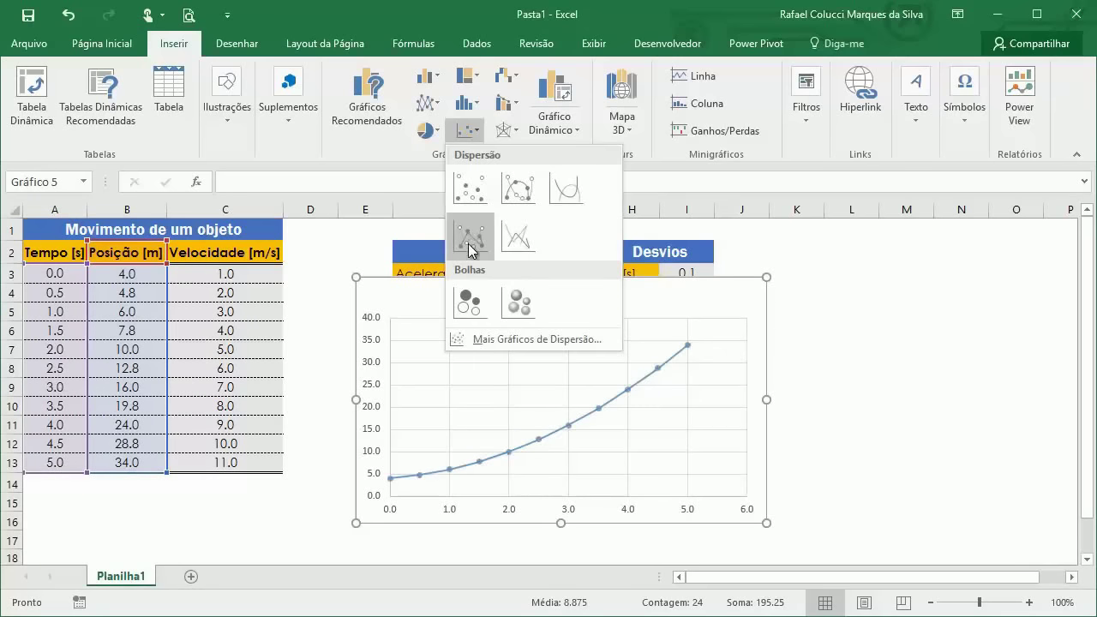
click(480, 200)
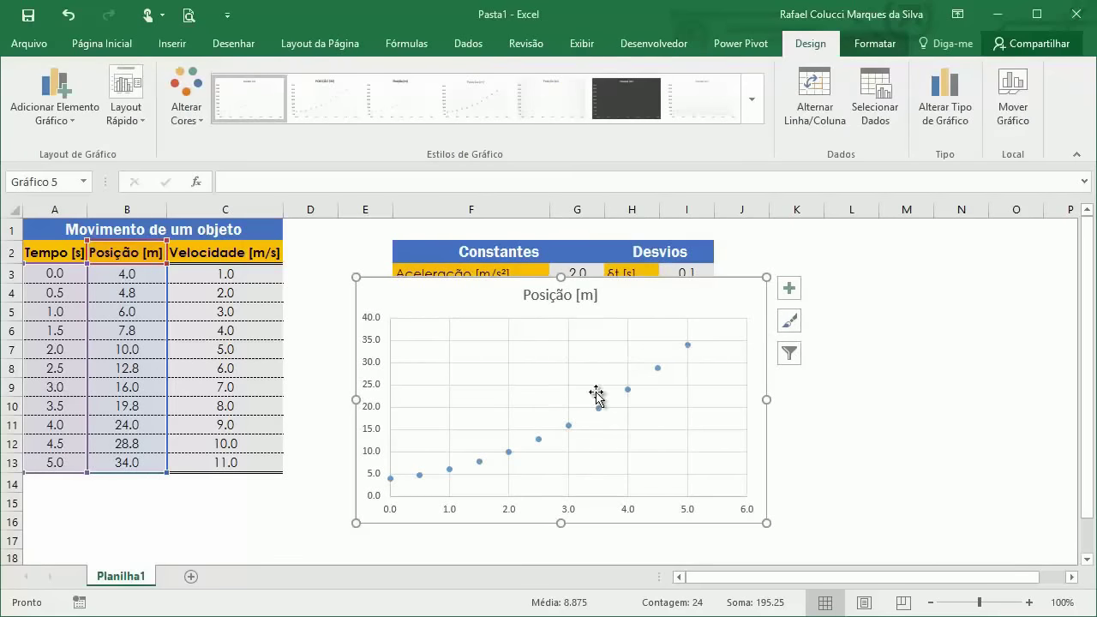
click(906, 354)
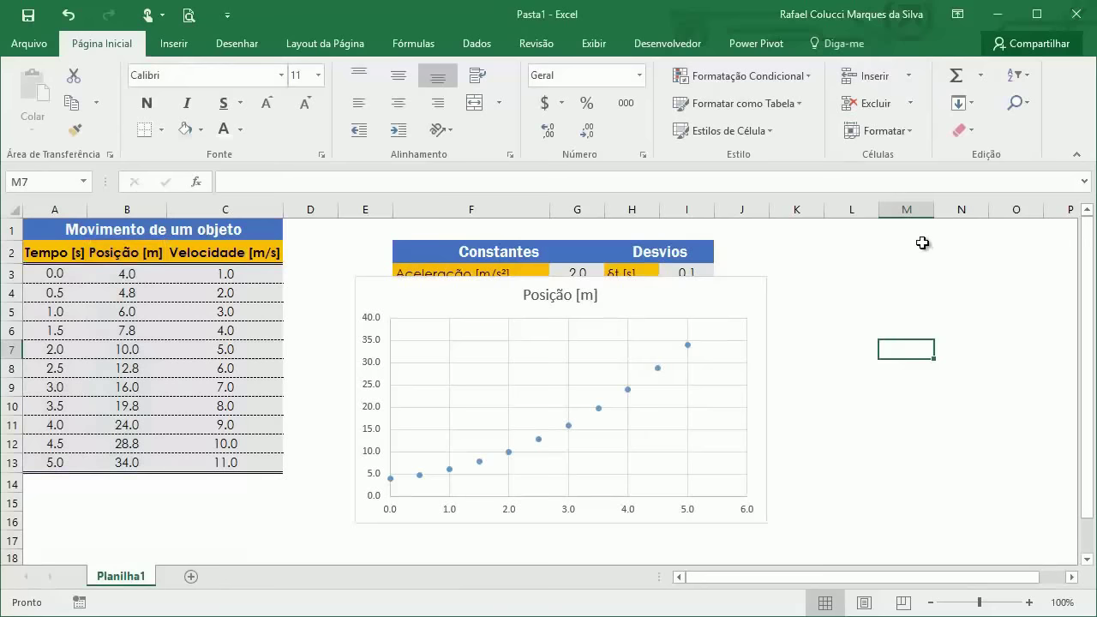
- Use Mover Gráfico to place the chart on a new sheet named Gráfico
click(649, 307)
right_click(647, 302)
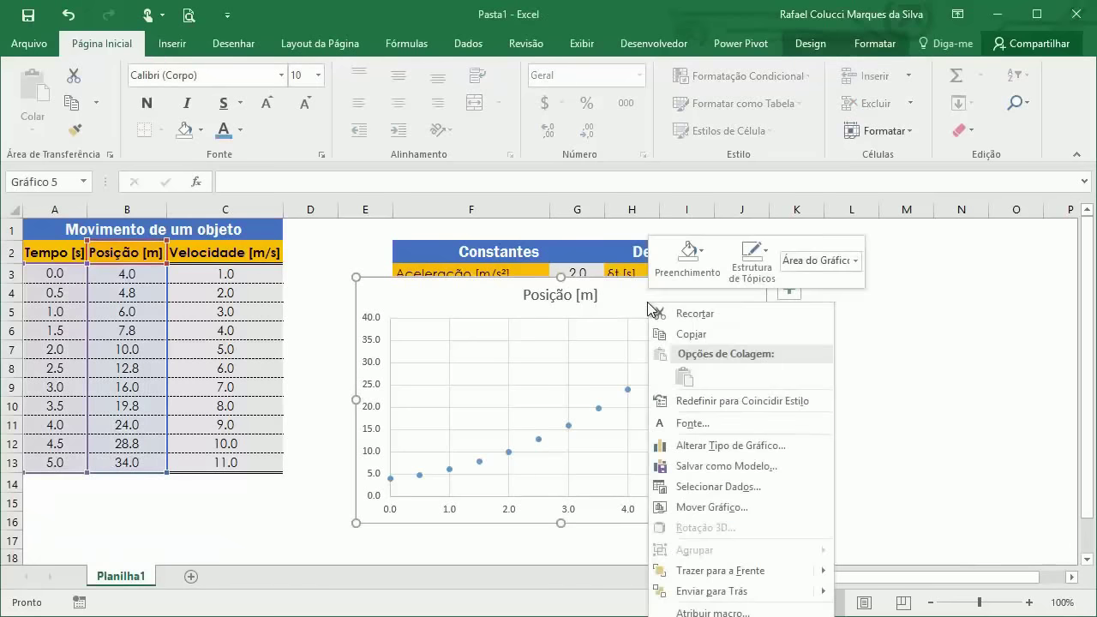
click(692, 507)
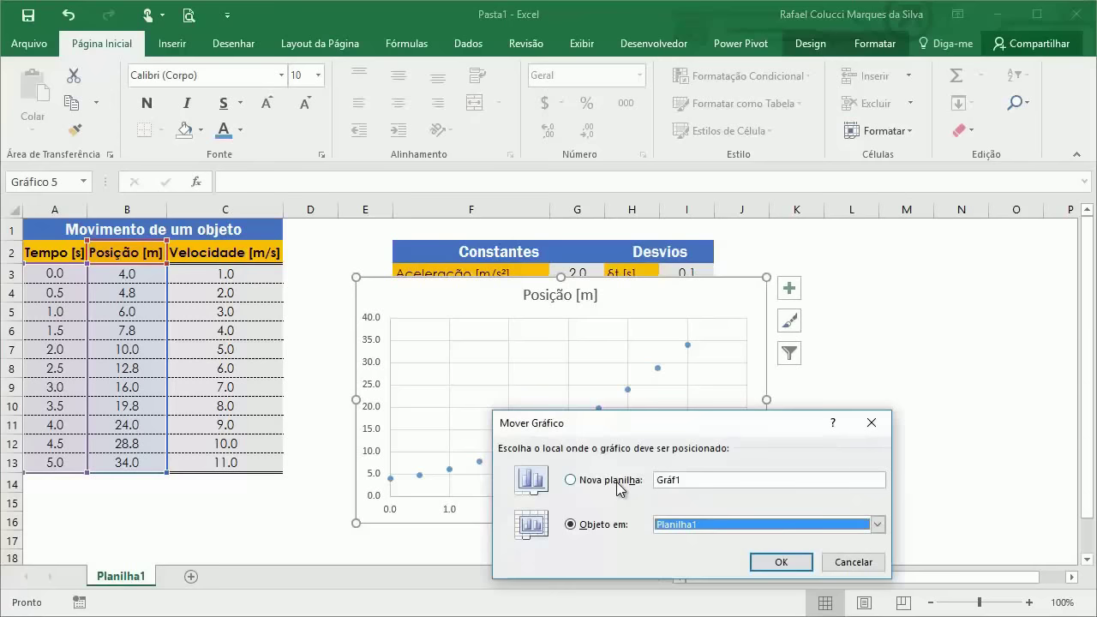
click(616, 482)
click(692, 478)
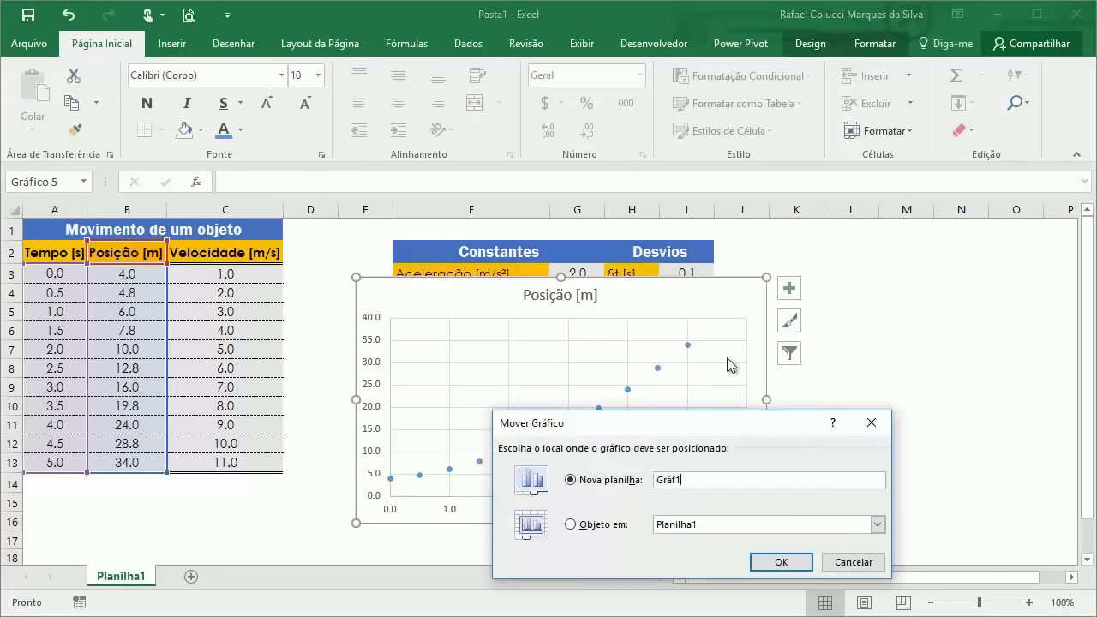
key(BackSpace)
text(ico)
click(775, 563)
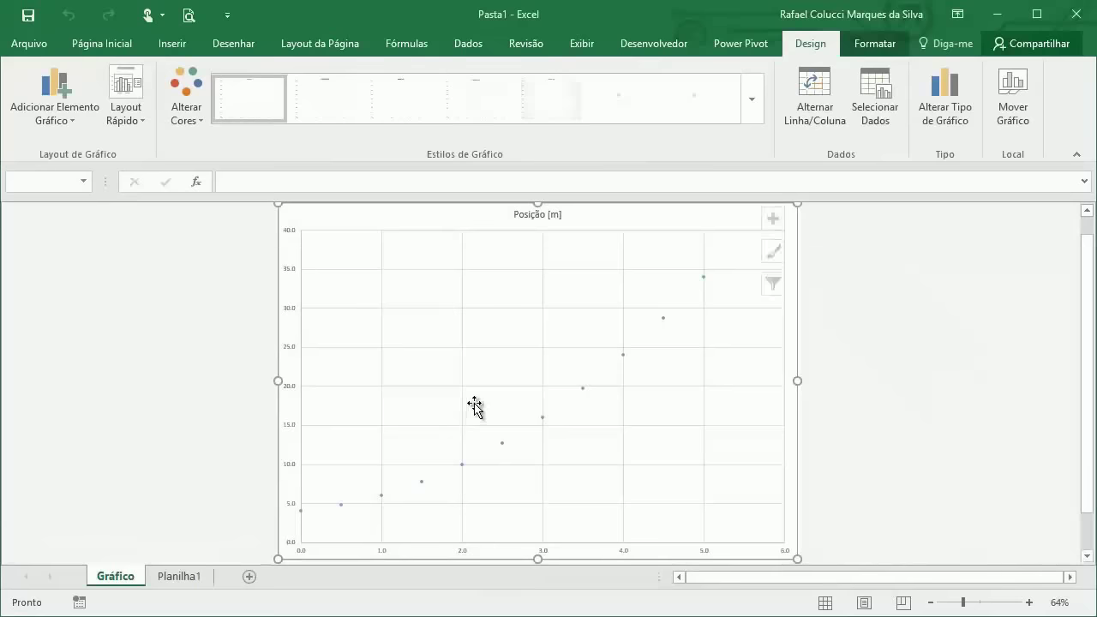
click(853, 311)
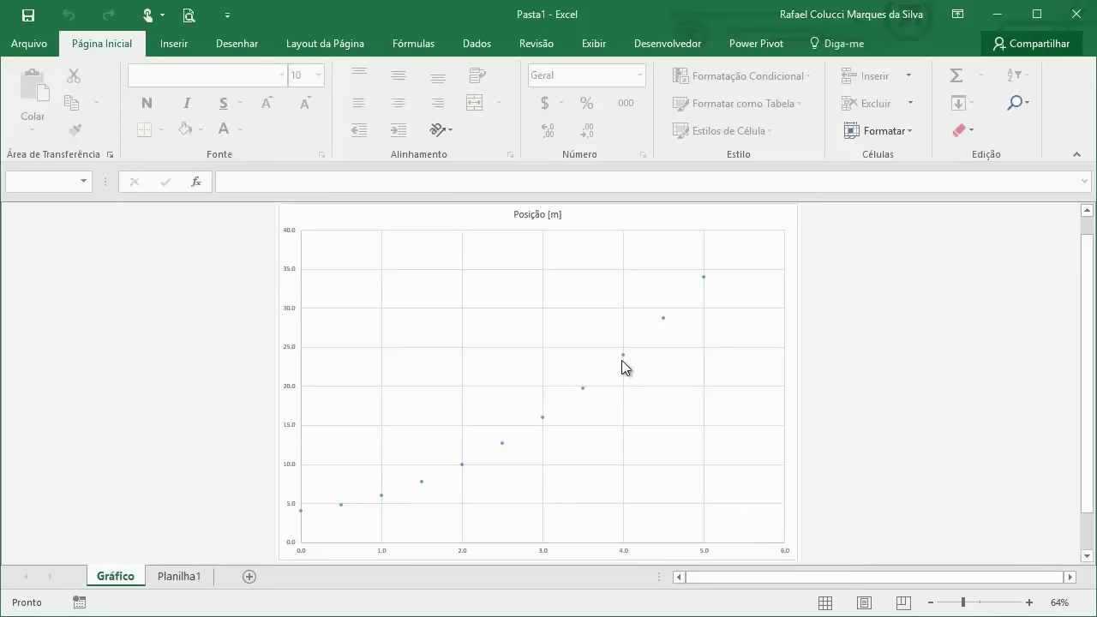
click(539, 218)
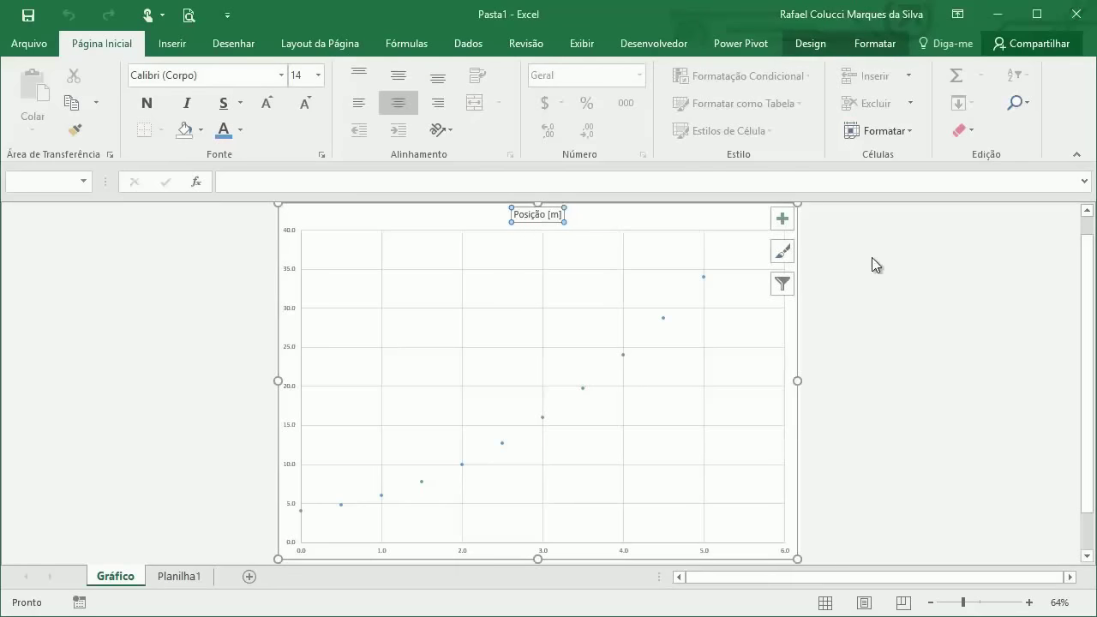
click(963, 273)
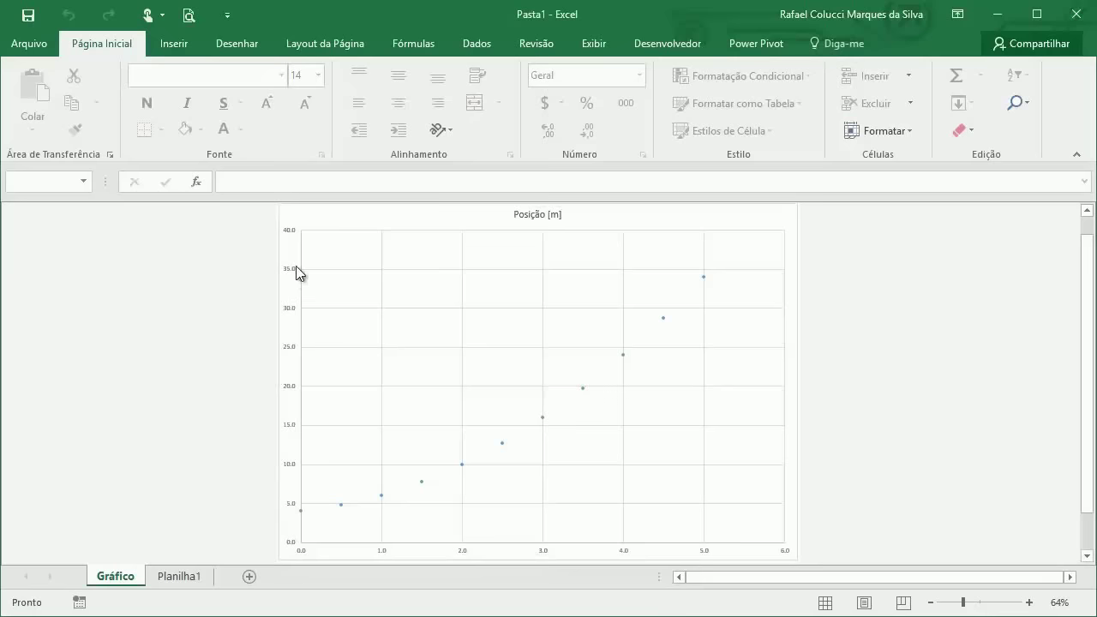
click(623, 208)
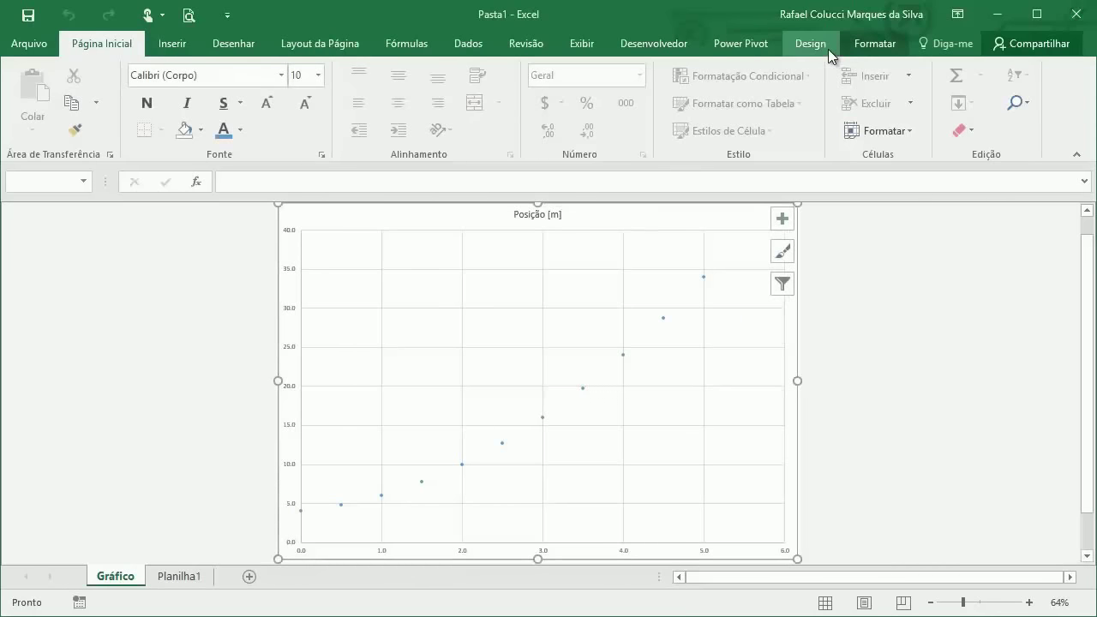
- Apply chart style Estilo 4 to the Posição [m] chart to add minor gridlines
click(814, 50)
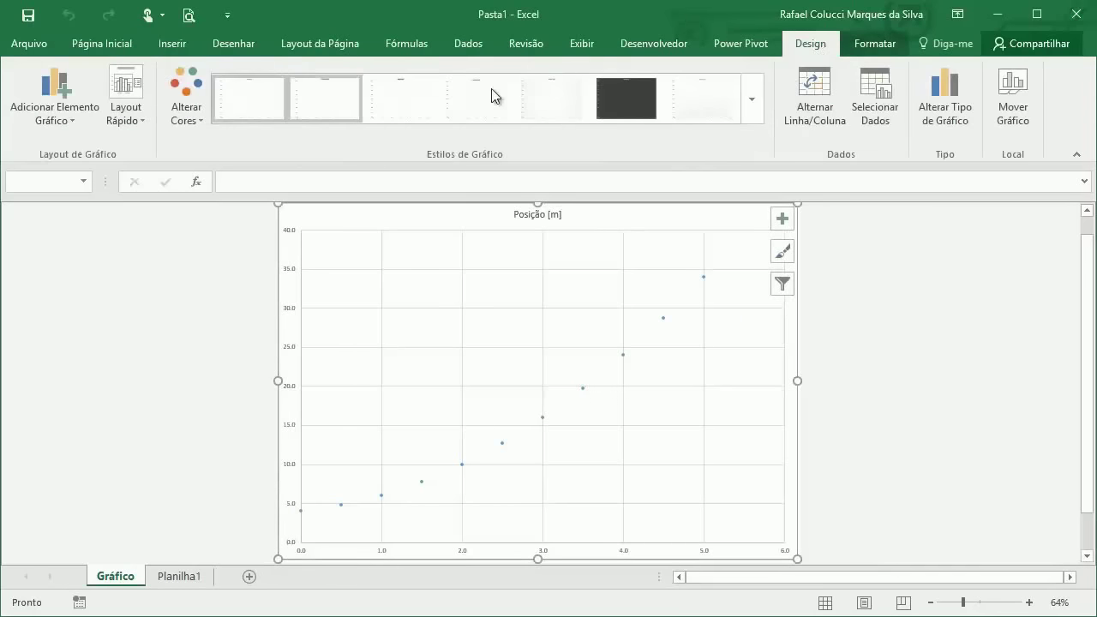
click(759, 96)
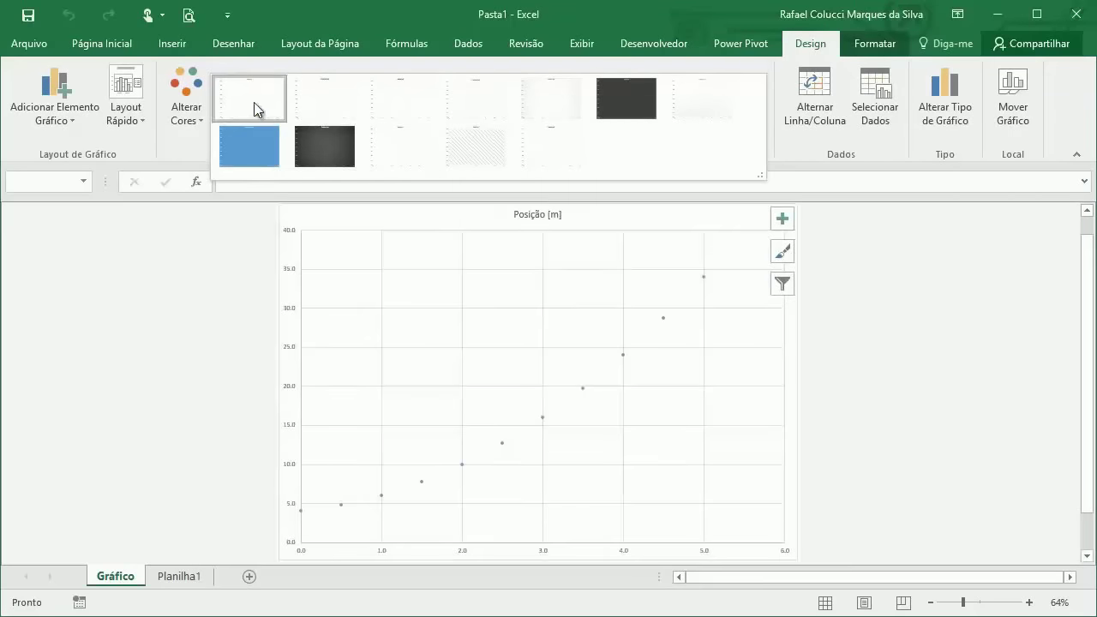
click(494, 101)
click(897, 284)
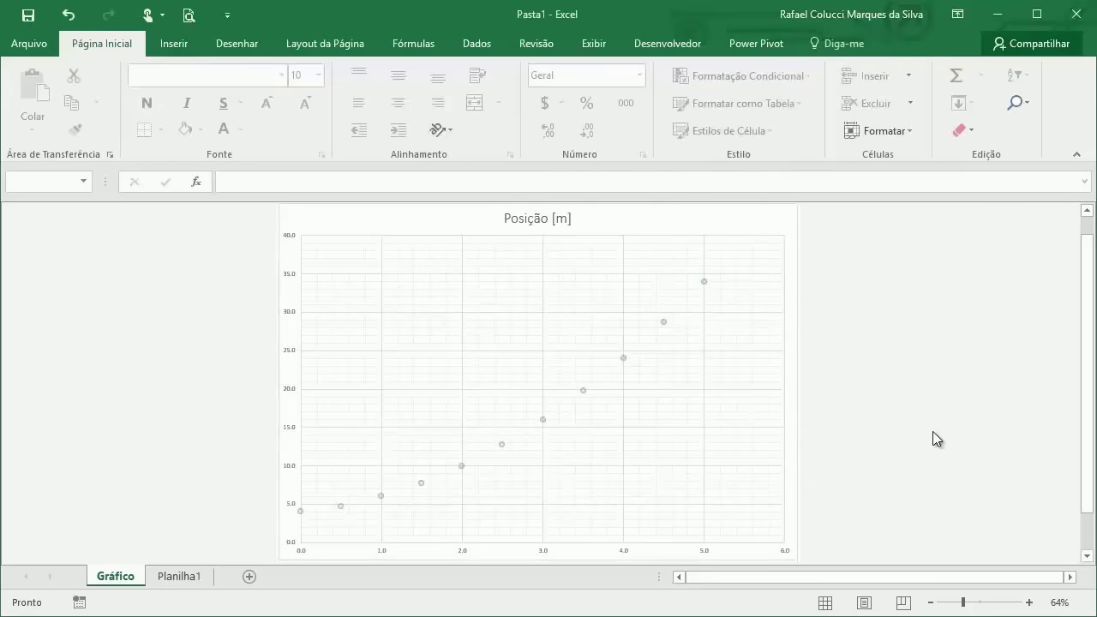
click(296, 281)
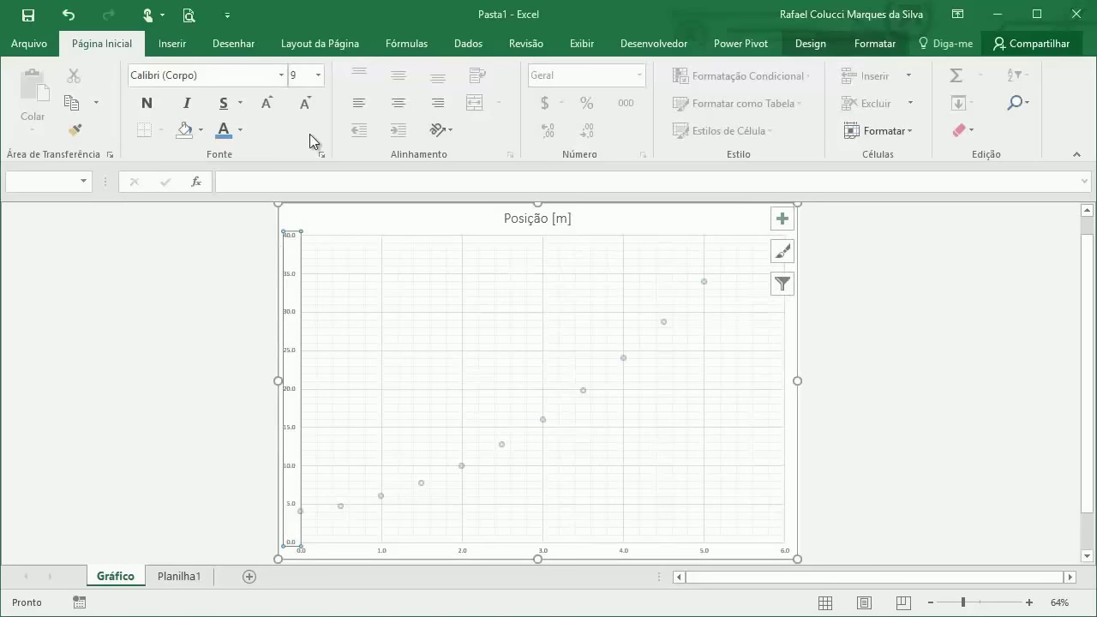
- Enlarge the vertical and horizontal axis label fonts to size 20
click(272, 106)
click(270, 107)
click(270, 107)
click(267, 103)
click(266, 103)
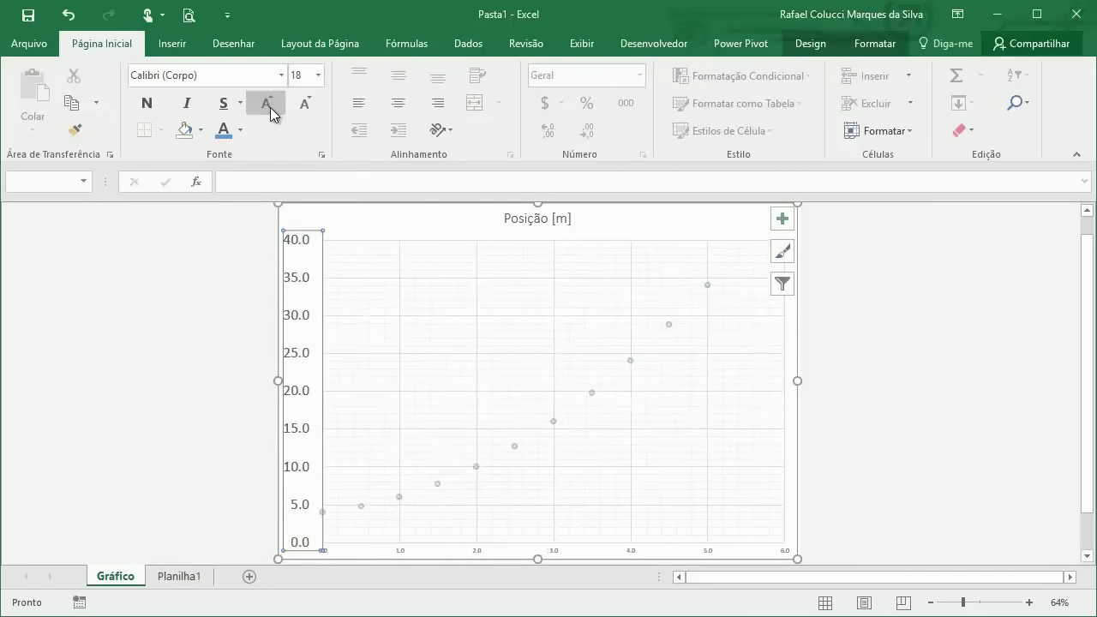
click(918, 455)
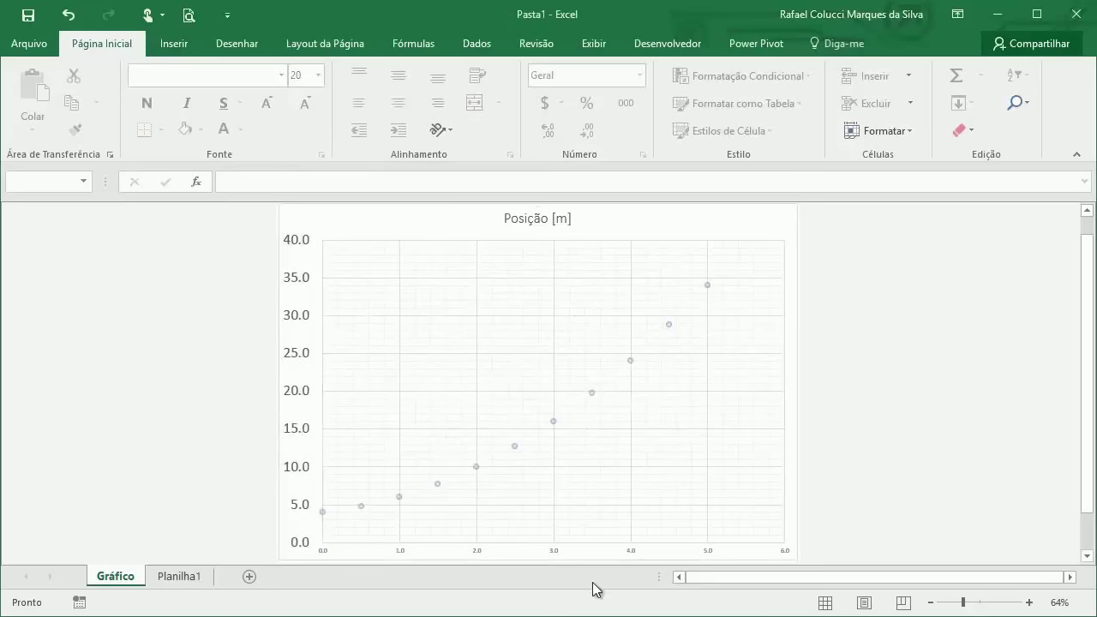
click(557, 552)
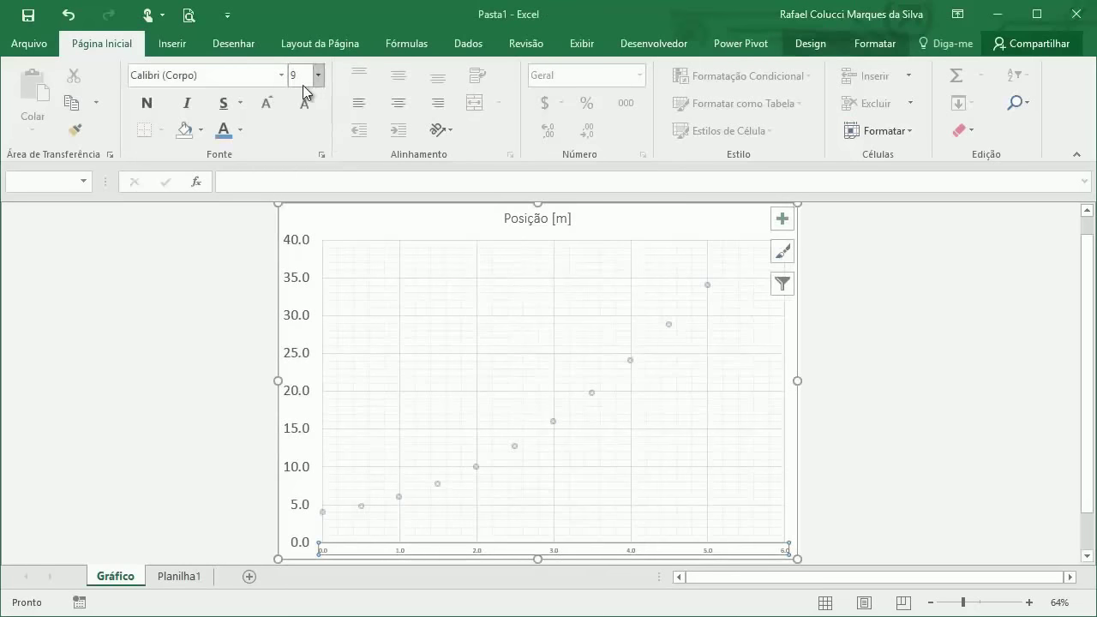
click(267, 104)
click(267, 103)
click(267, 104)
click(267, 103)
click(267, 104)
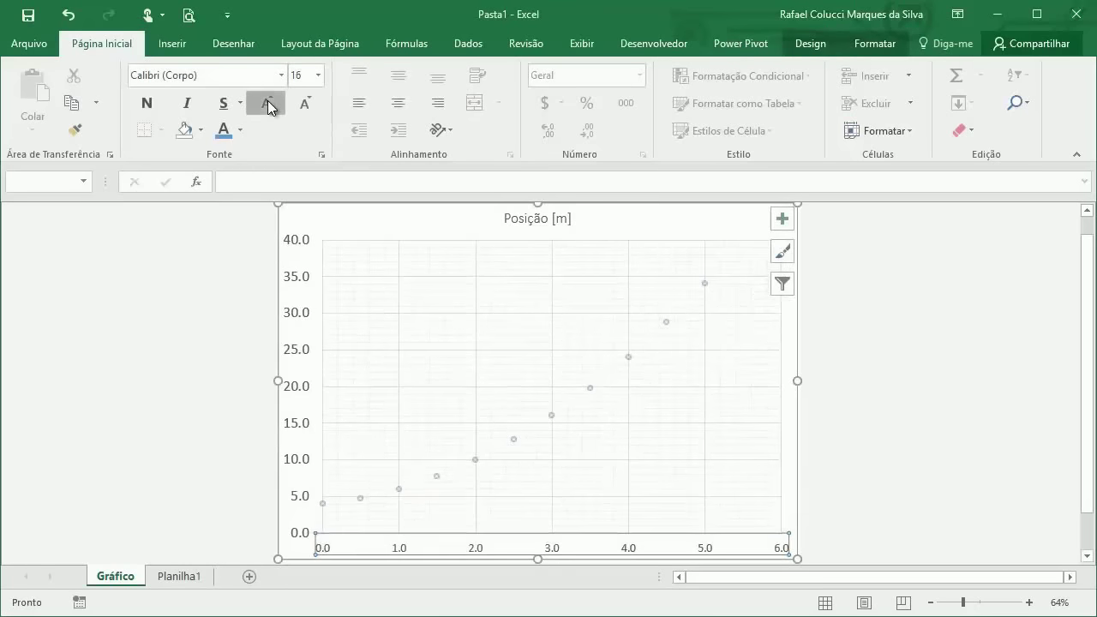
click(267, 104)
click(267, 104)
click(267, 103)
click(300, 109)
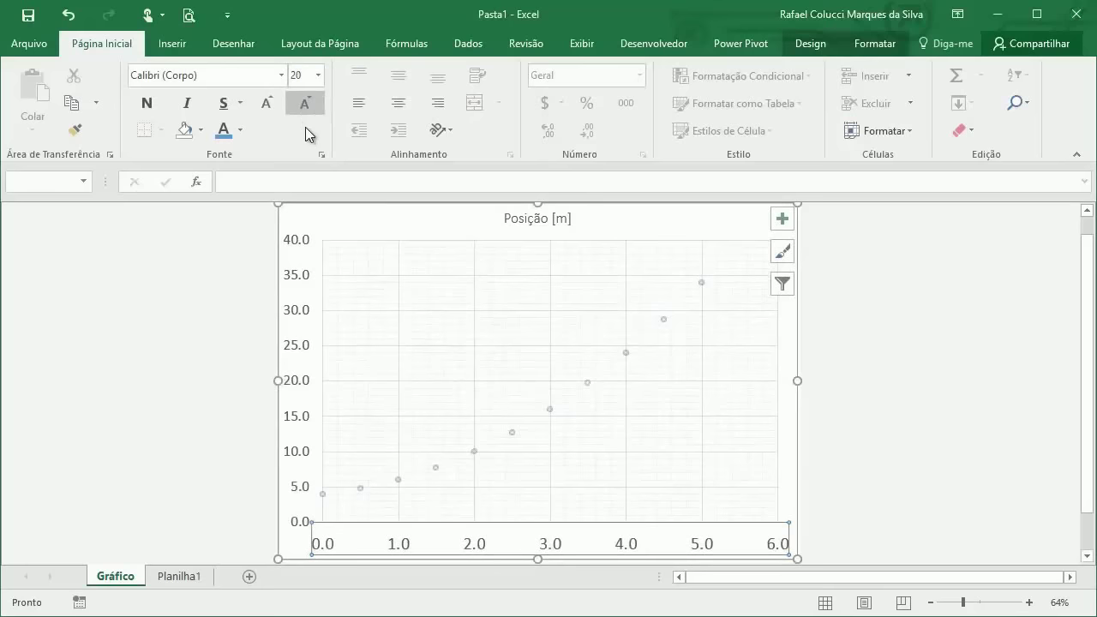
click(932, 312)
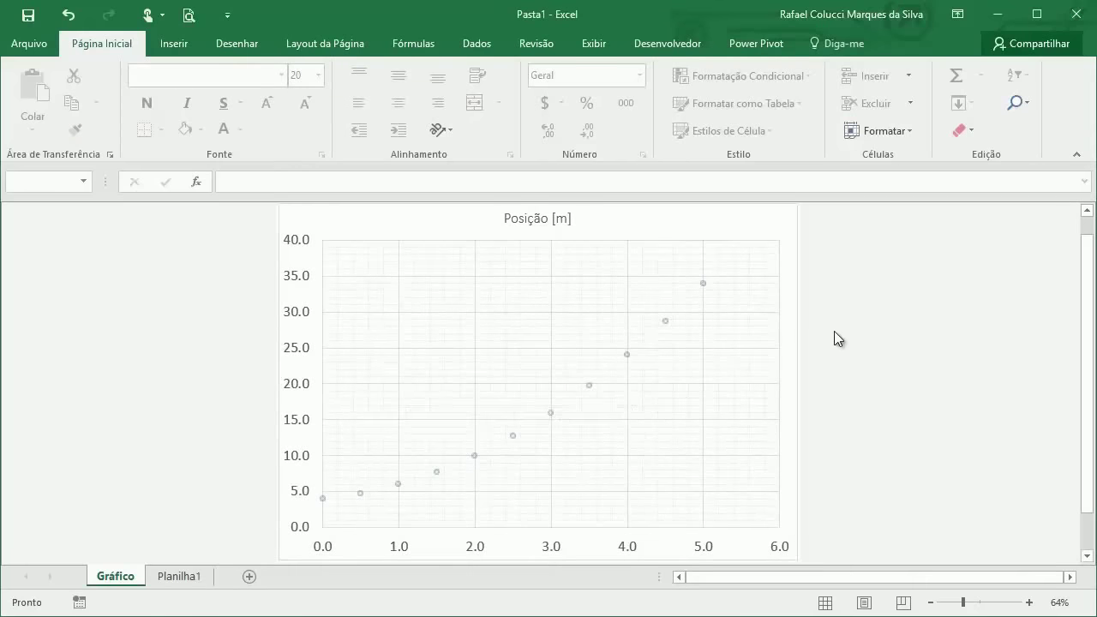
- Colour the vertical axis numbers blue-grey and the horizontal axis numbers dark red
click(666, 227)
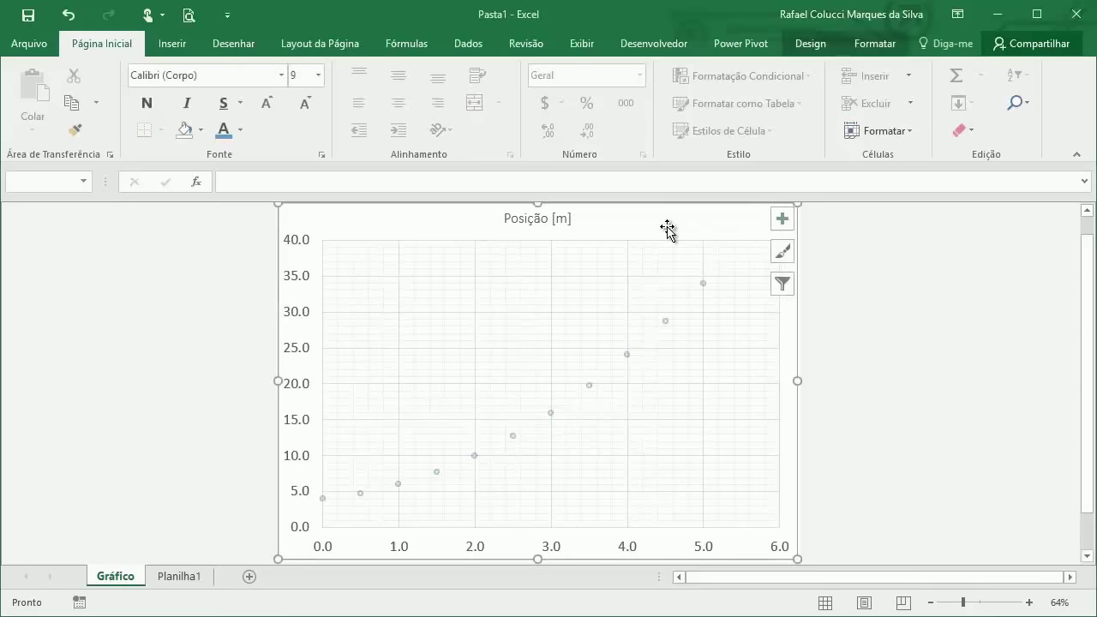
click(286, 289)
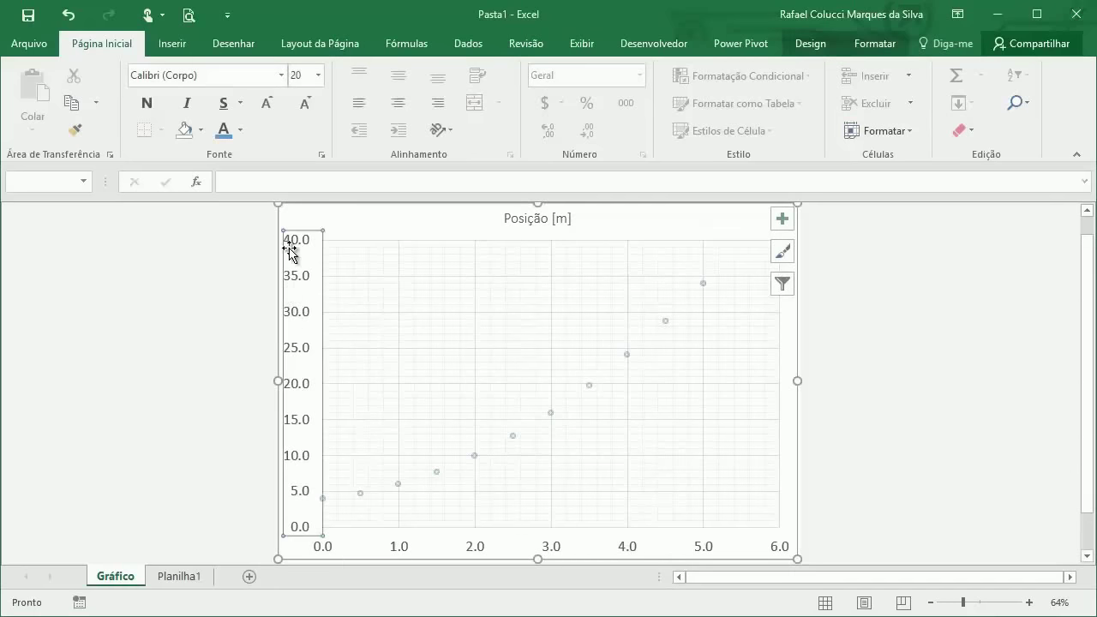
click(225, 133)
click(901, 354)
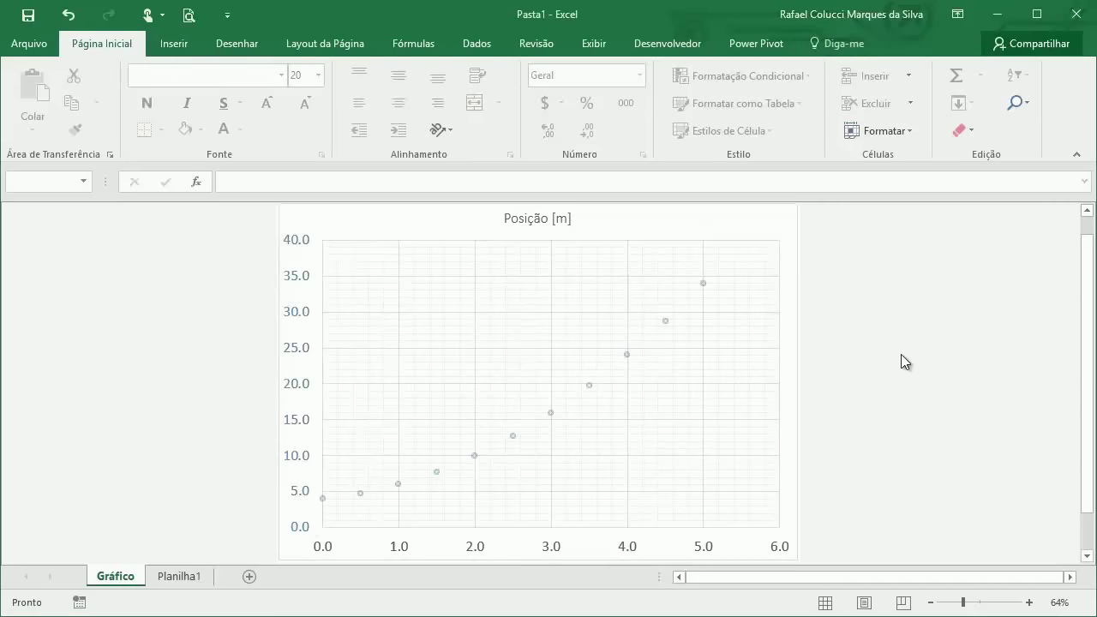
click(474, 552)
click(241, 130)
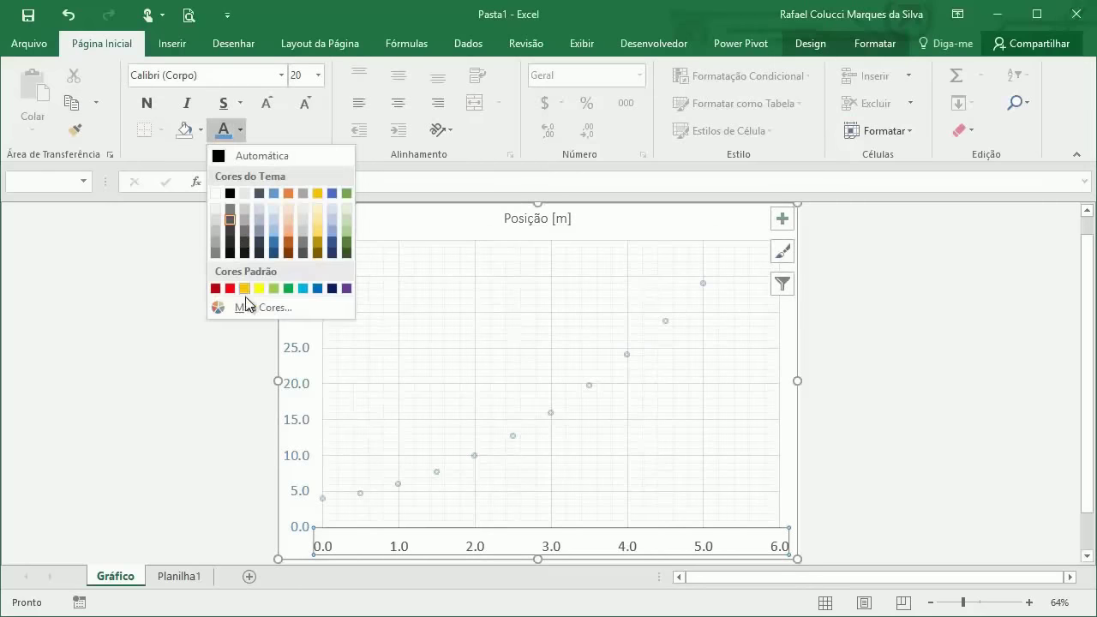
click(215, 287)
click(921, 369)
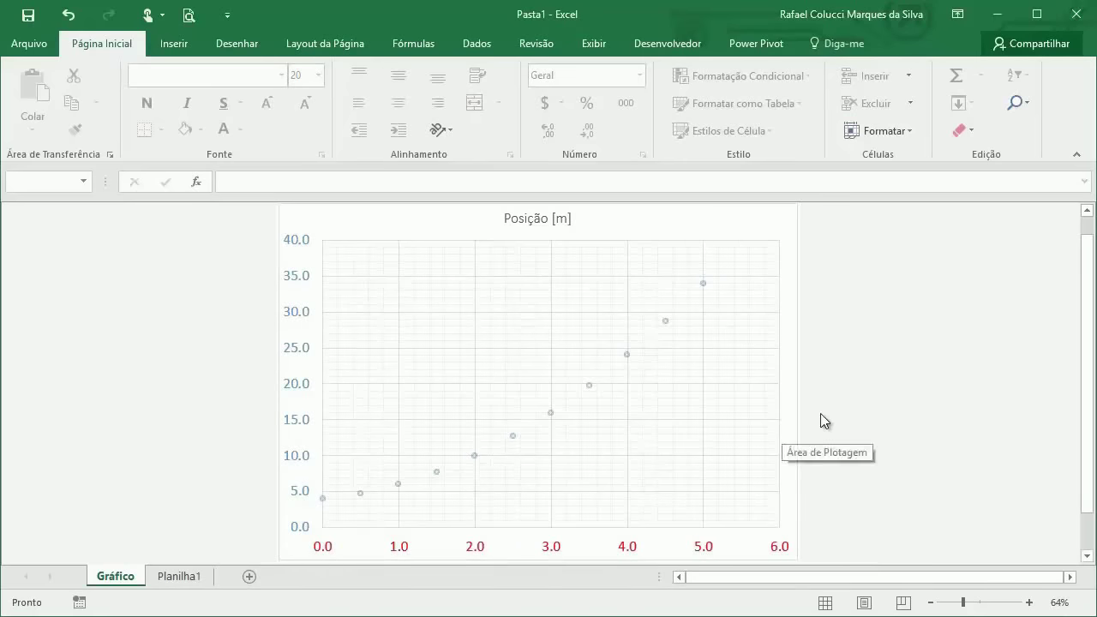
click(550, 555)
click(907, 448)
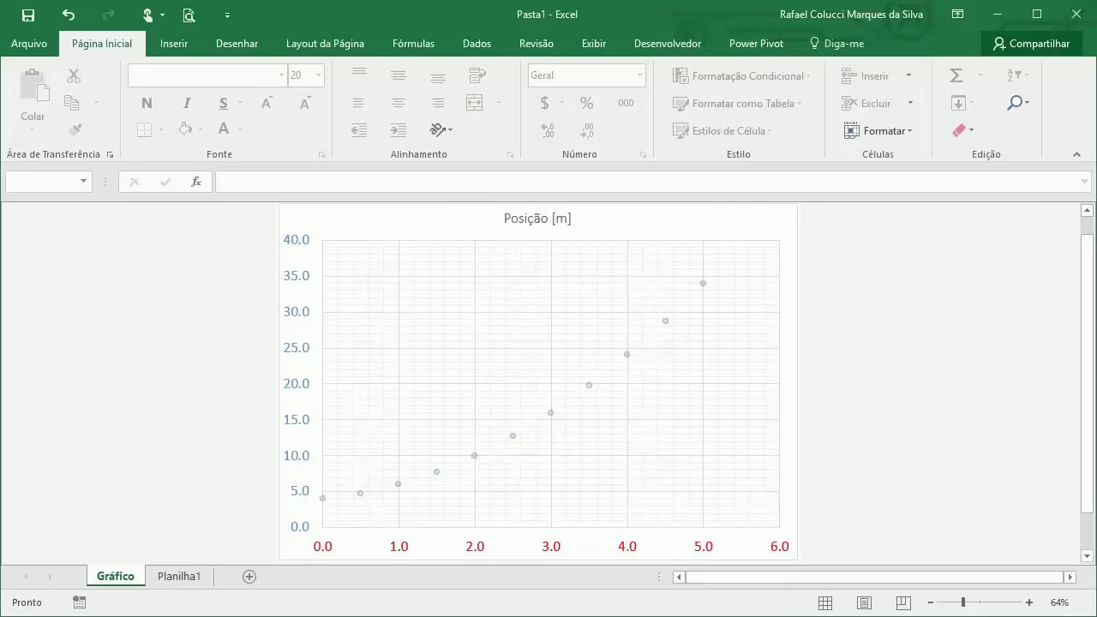
click(655, 362)
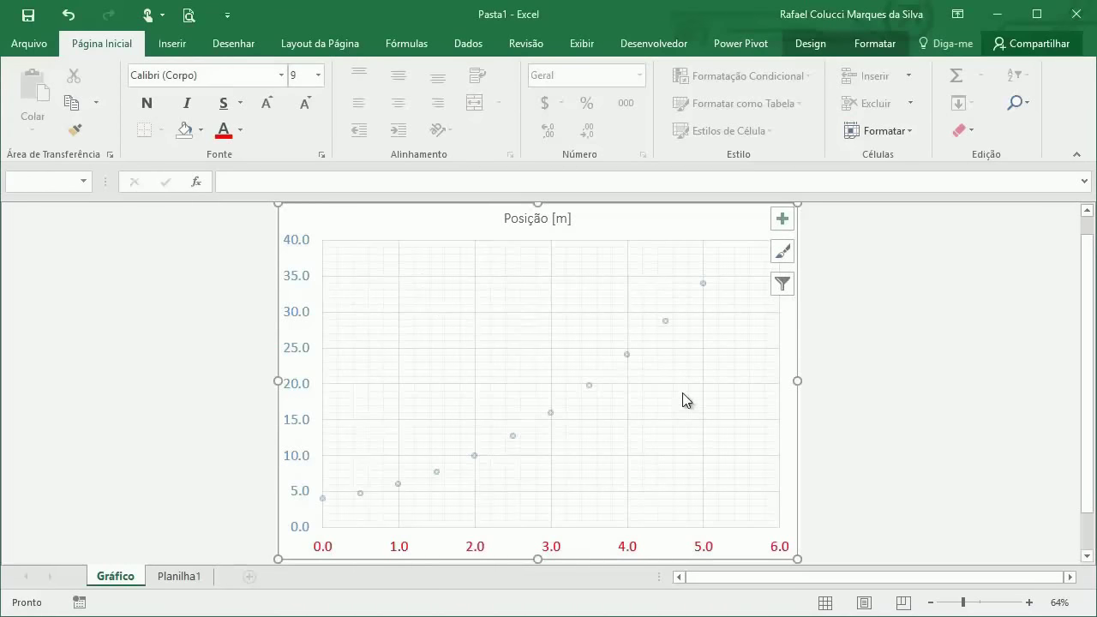
key(Escape)
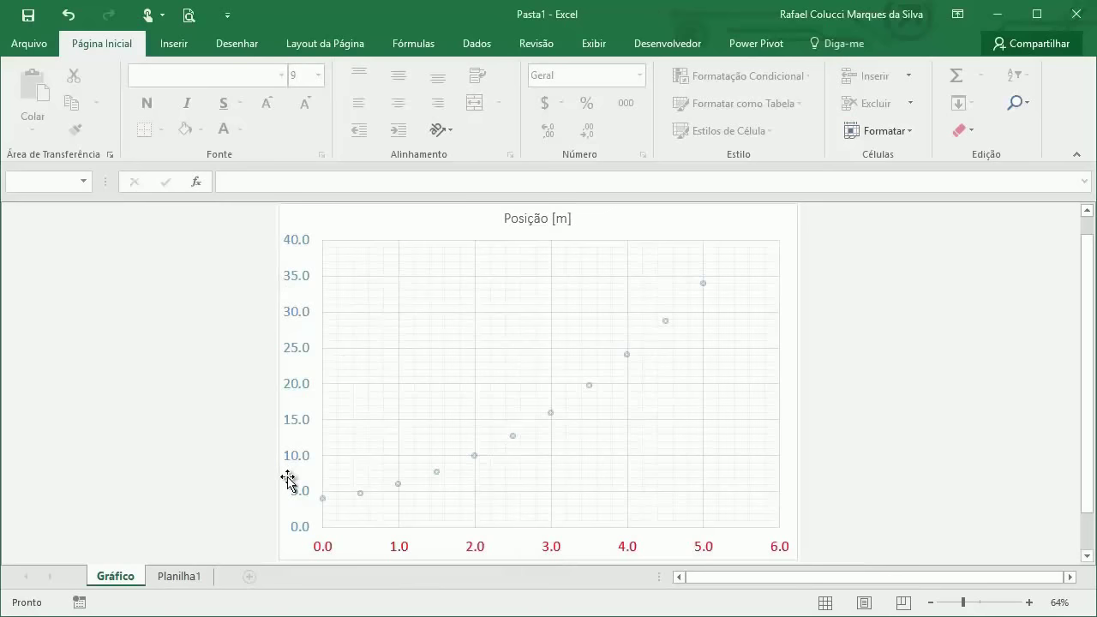
click(746, 232)
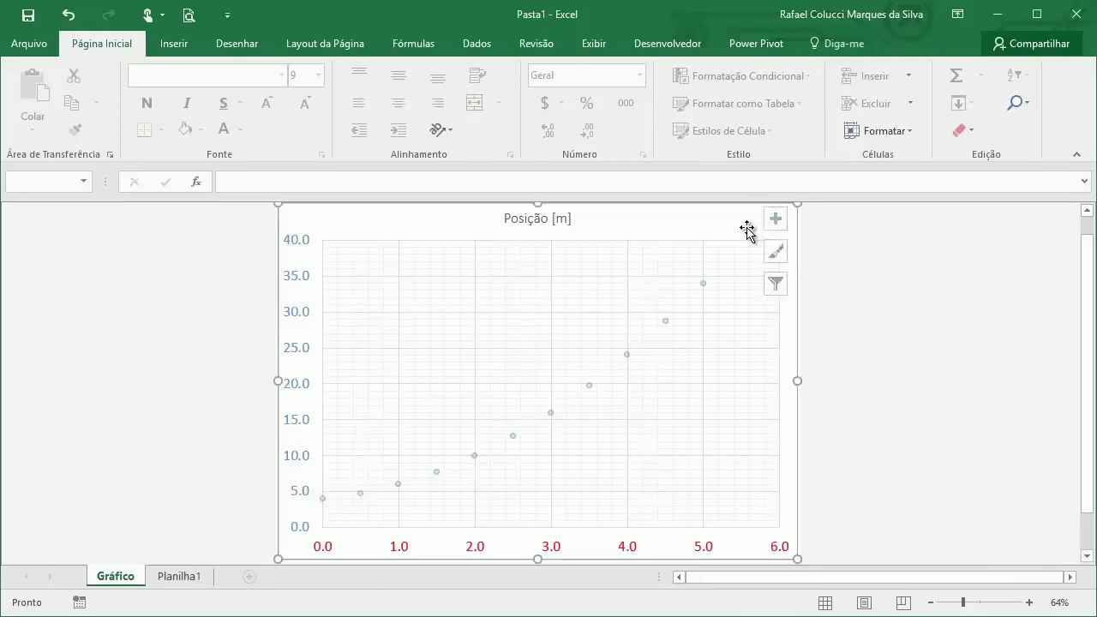
- Check Títulos dos Eixos in the chart elements list to add both axis titles
click(817, 51)
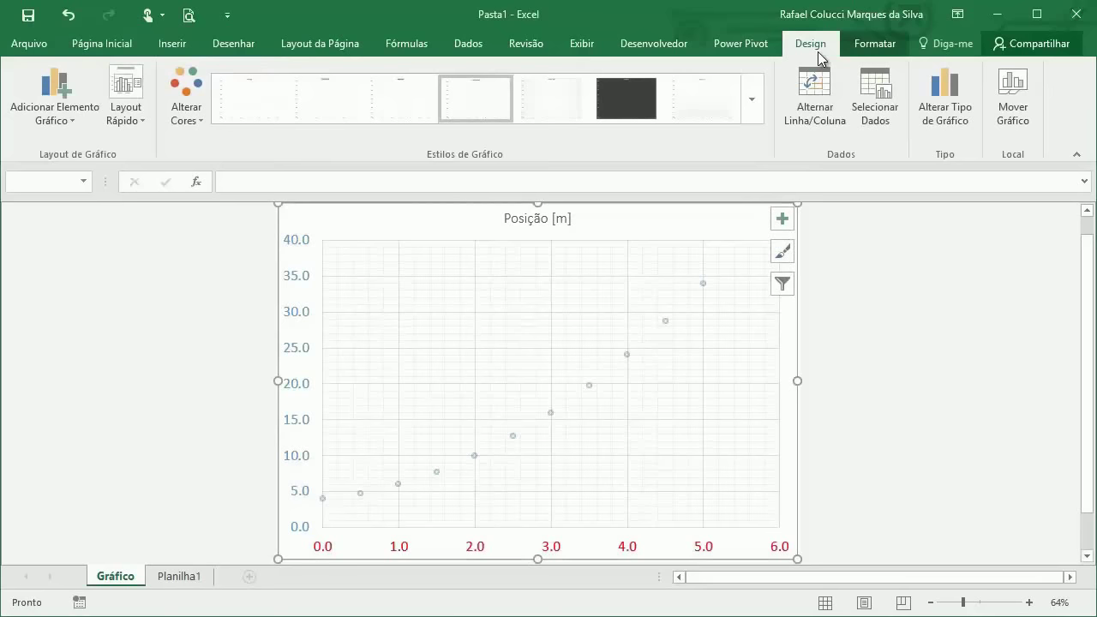
click(73, 121)
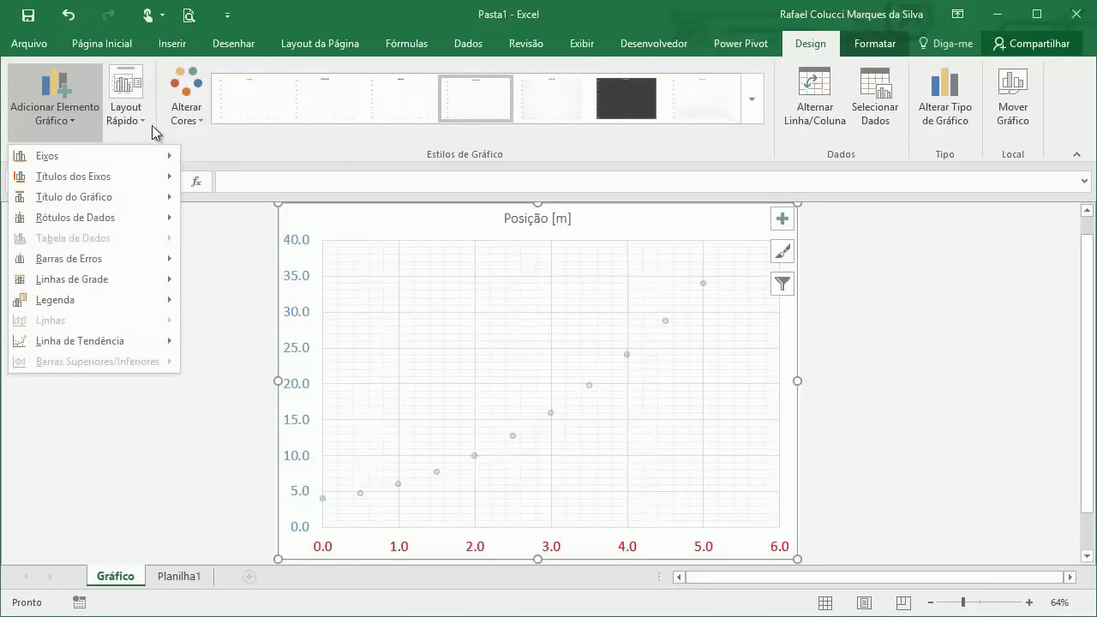
click(822, 248)
click(782, 224)
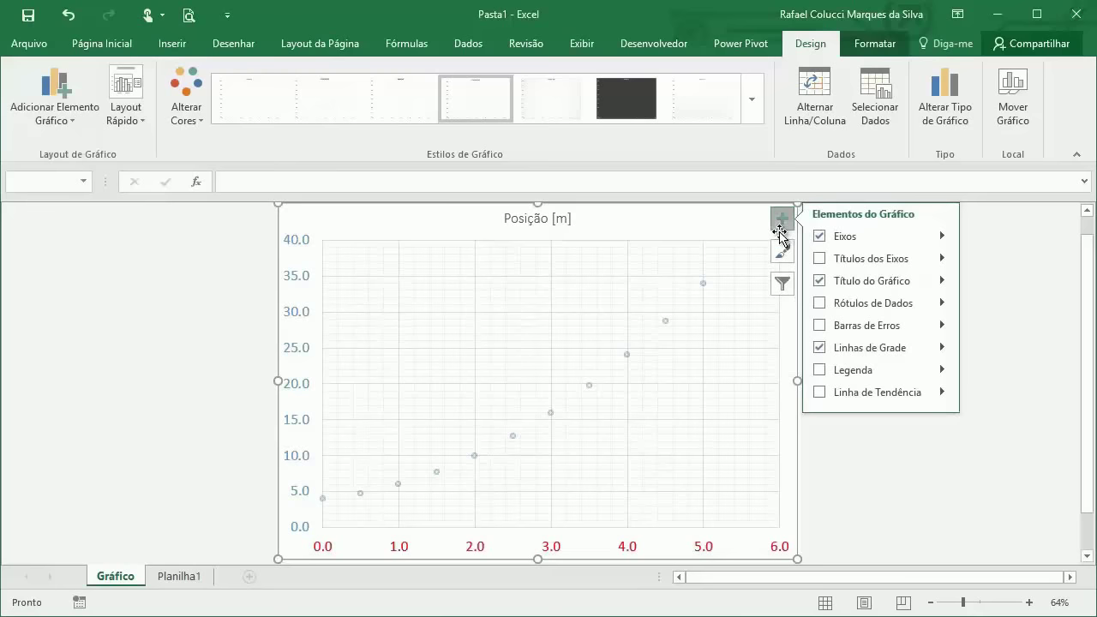
click(818, 259)
click(893, 469)
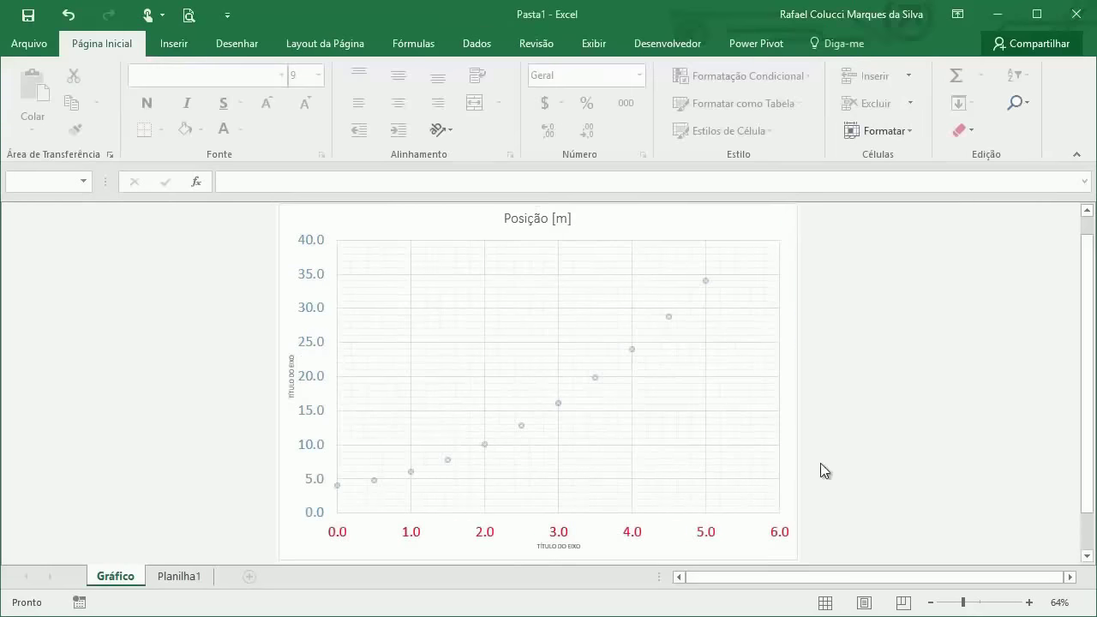
- Resize the horizontal axis title font to 18
click(549, 547)
click(134, 55)
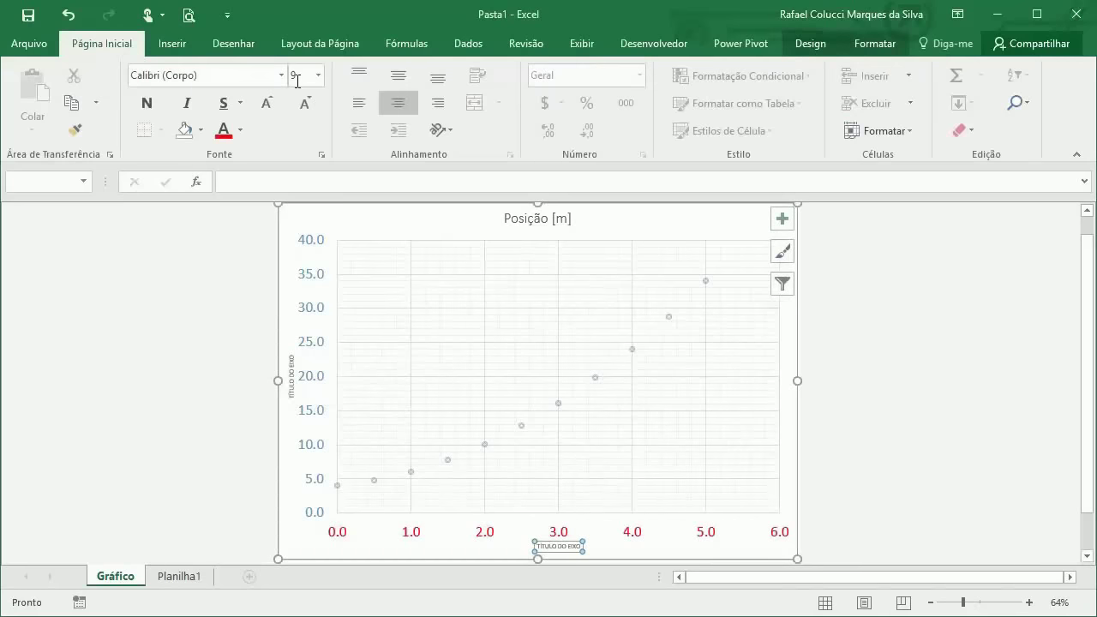
click(268, 101)
click(268, 101)
click(268, 101)
click(269, 101)
click(268, 101)
click(269, 101)
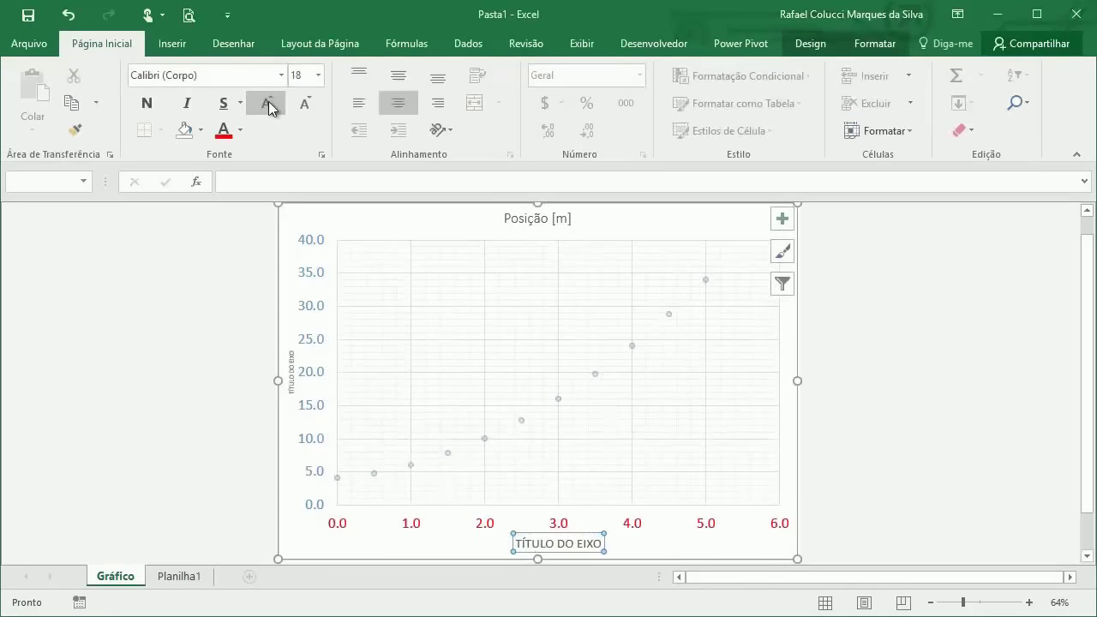
click(268, 101)
click(268, 101)
click(305, 102)
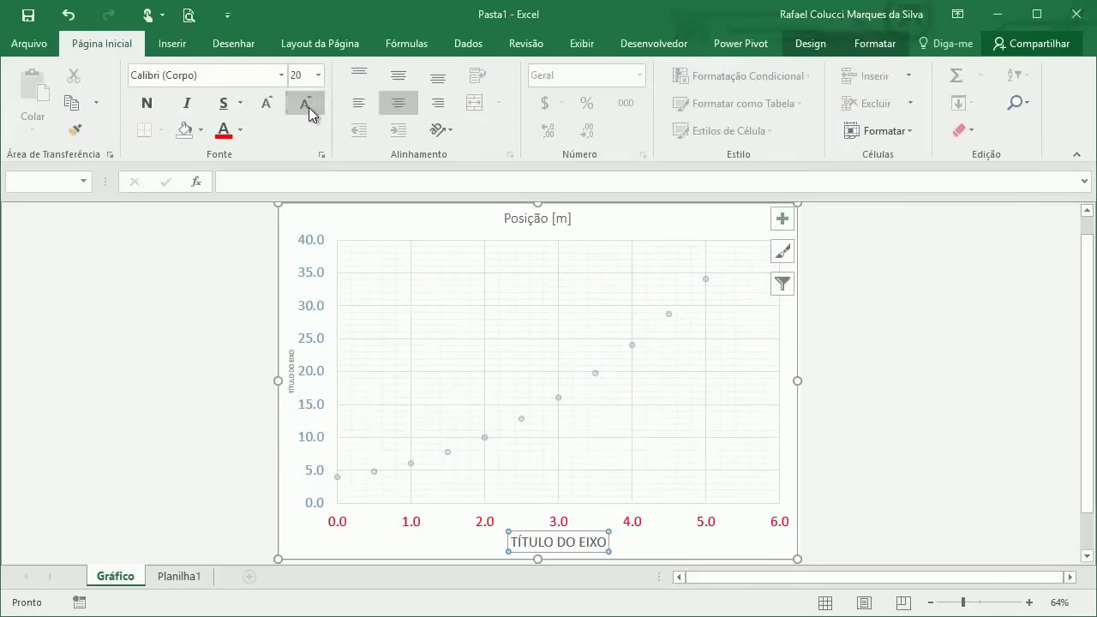
click(305, 102)
click(284, 366)
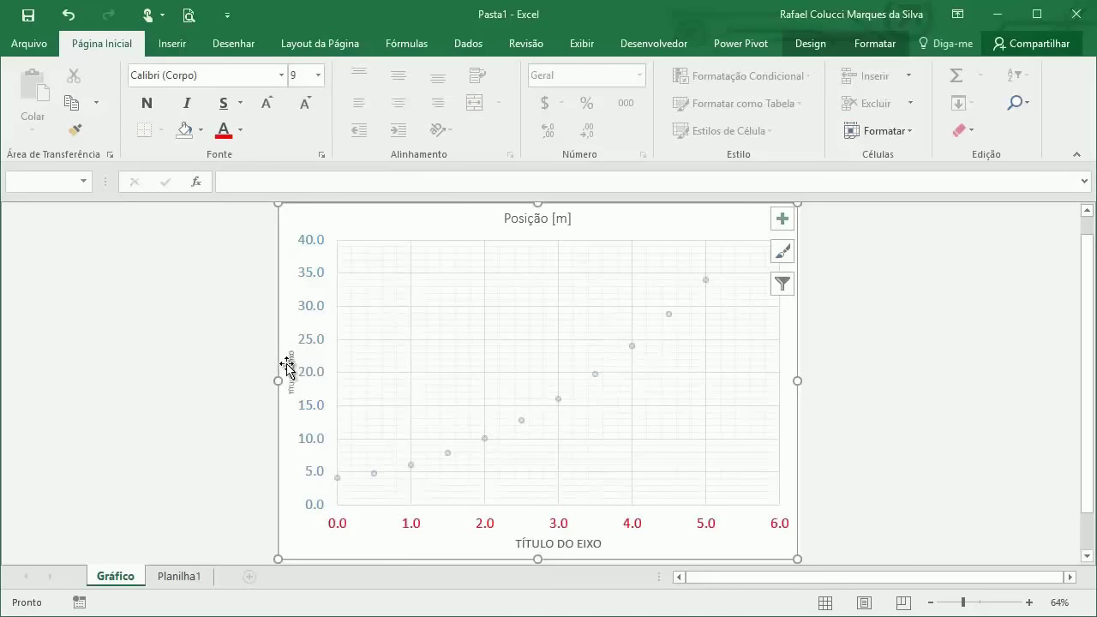
- Resize the vertical axis title font to 18
click(290, 370)
click(266, 108)
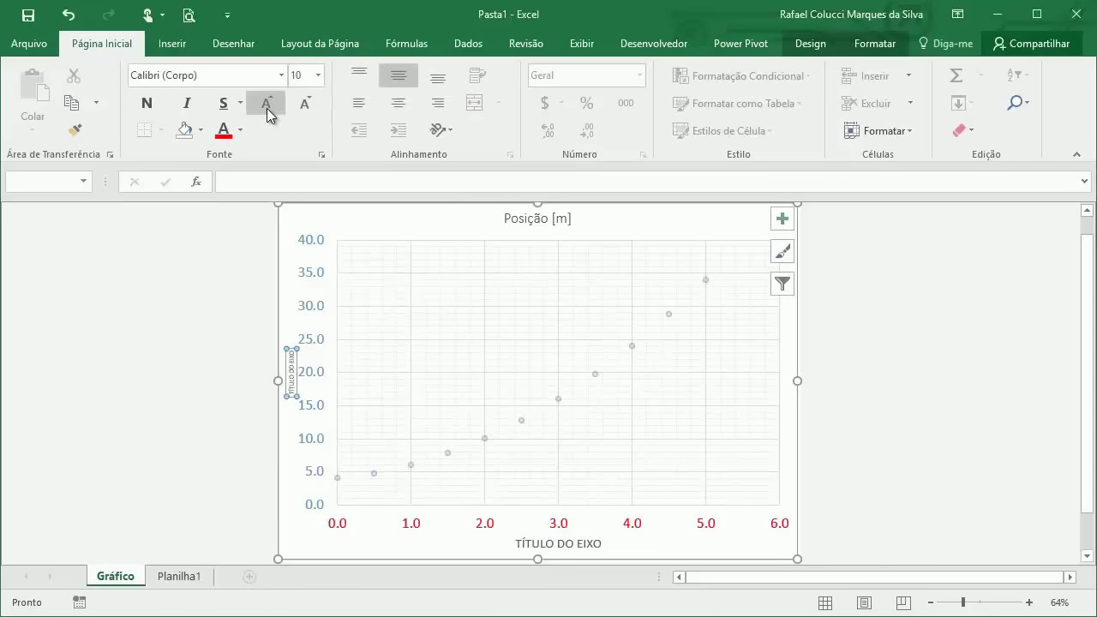
click(267, 108)
click(267, 108)
click(266, 108)
click(266, 108)
click(266, 108)
click(267, 108)
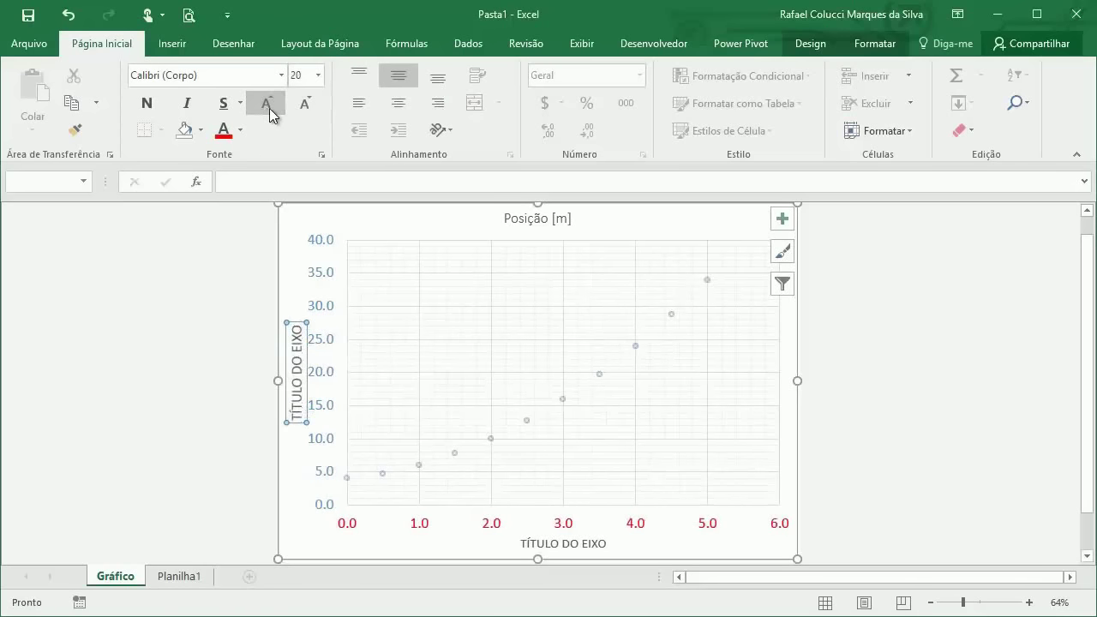
click(305, 106)
click(888, 380)
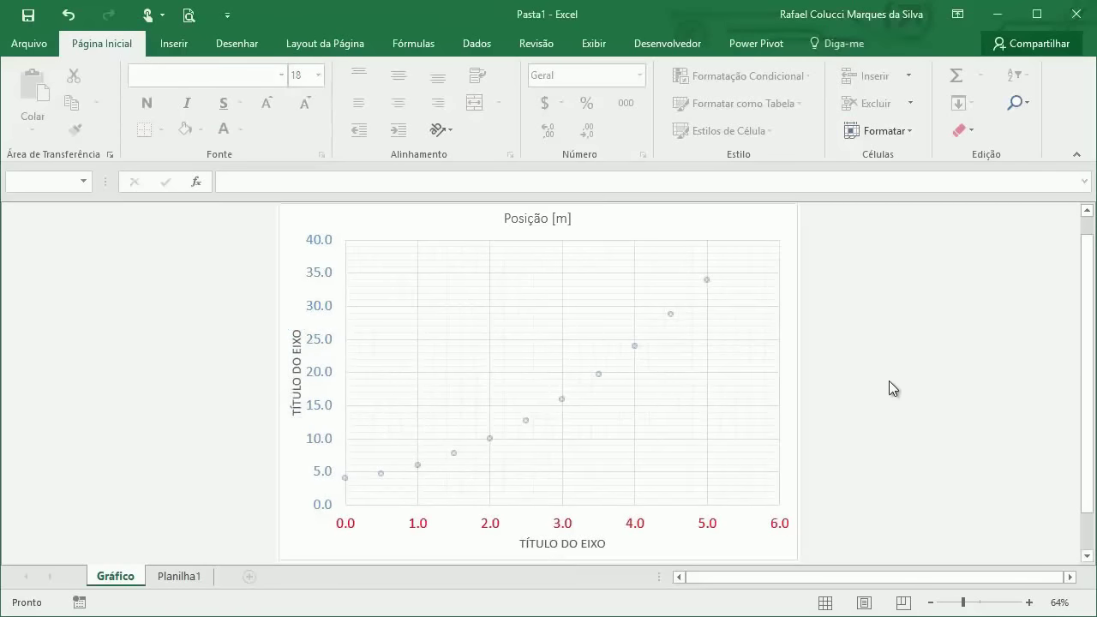
- Raise both the horizontal and vertical axis titles to size 20
click(549, 543)
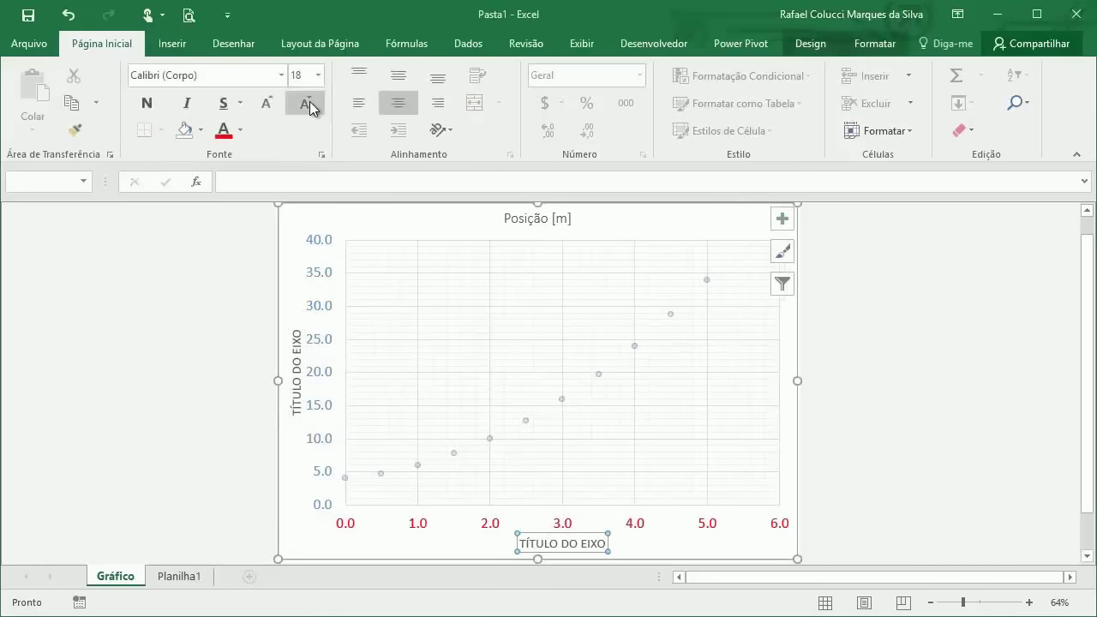
click(267, 103)
click(297, 350)
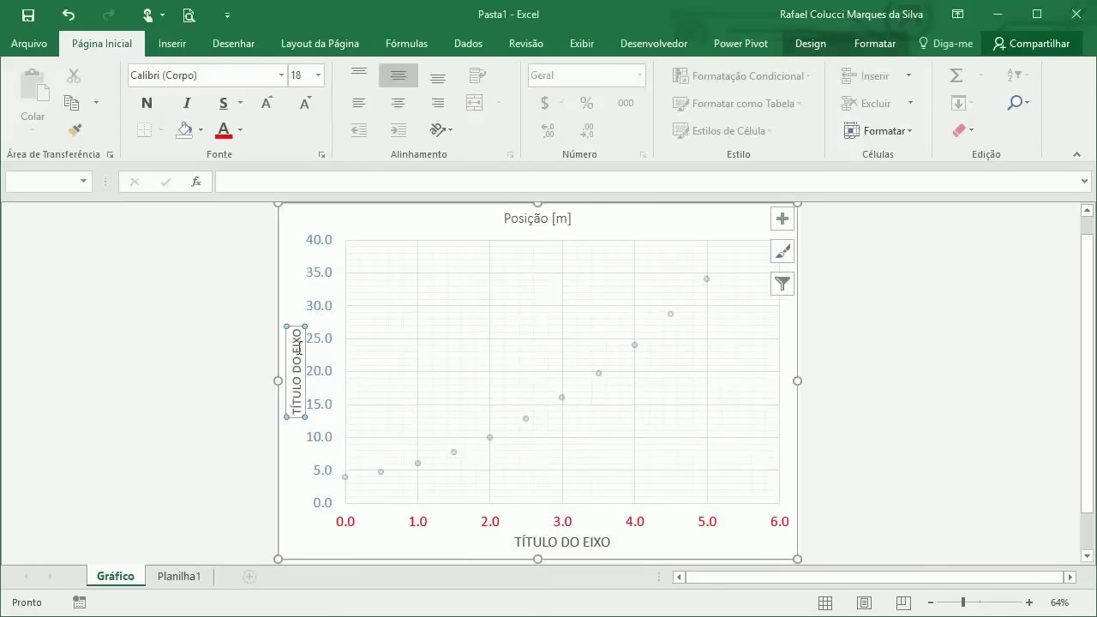
click(267, 103)
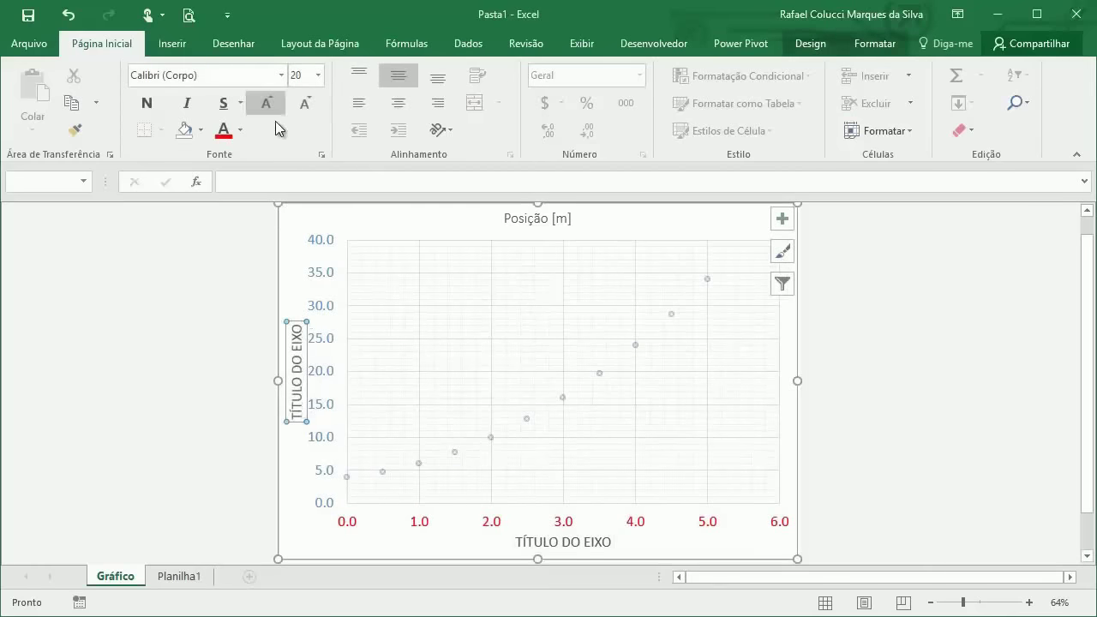
click(546, 550)
- Replace the horizontal axis title placeholder with TEMPO [S]
click(533, 542)
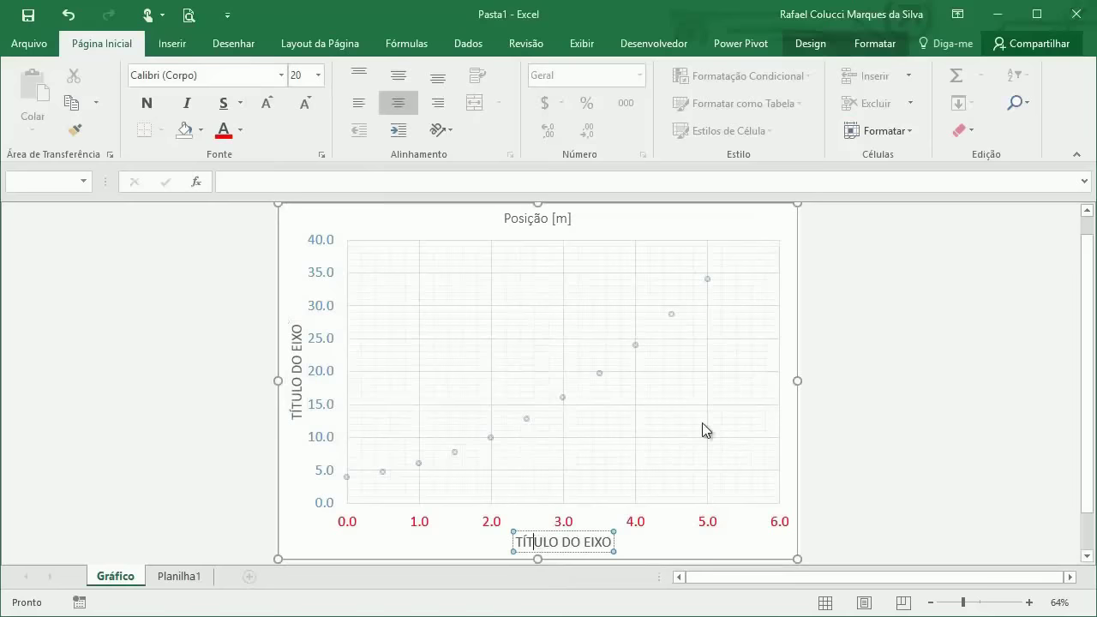
key(BackSpace)
key(BackSpace)
key(BackSpace)
key(Delete)
key(Delete)
key(Delete)
key(Delete)
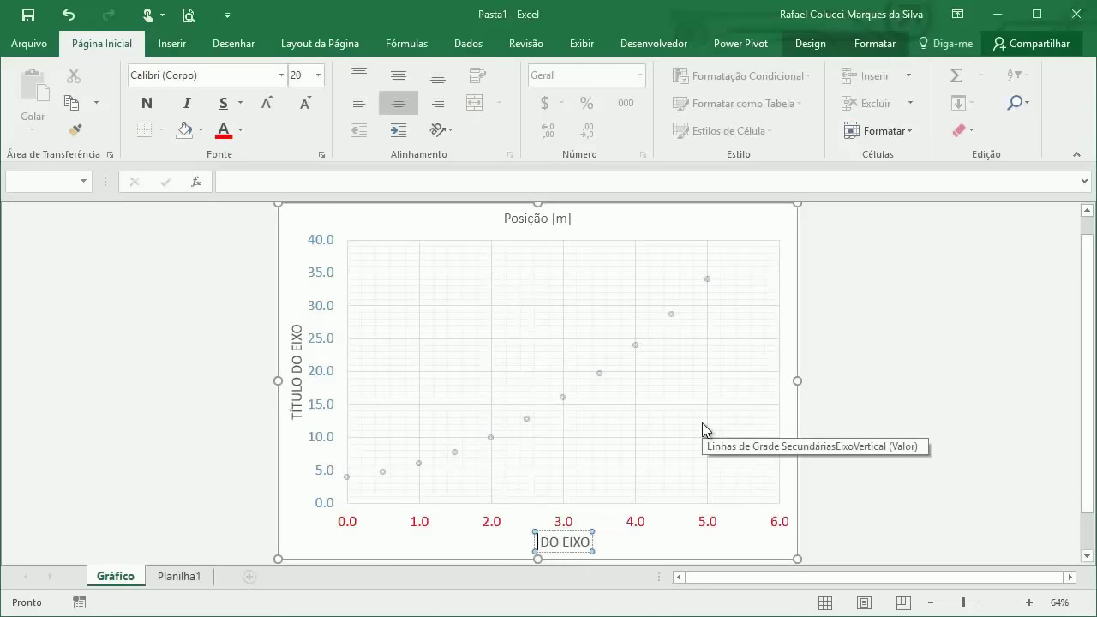
key(Delete)
key(Delete)
key(Delete)
key(Delete)
key(Delete)
key(Delete)
key(Delete)
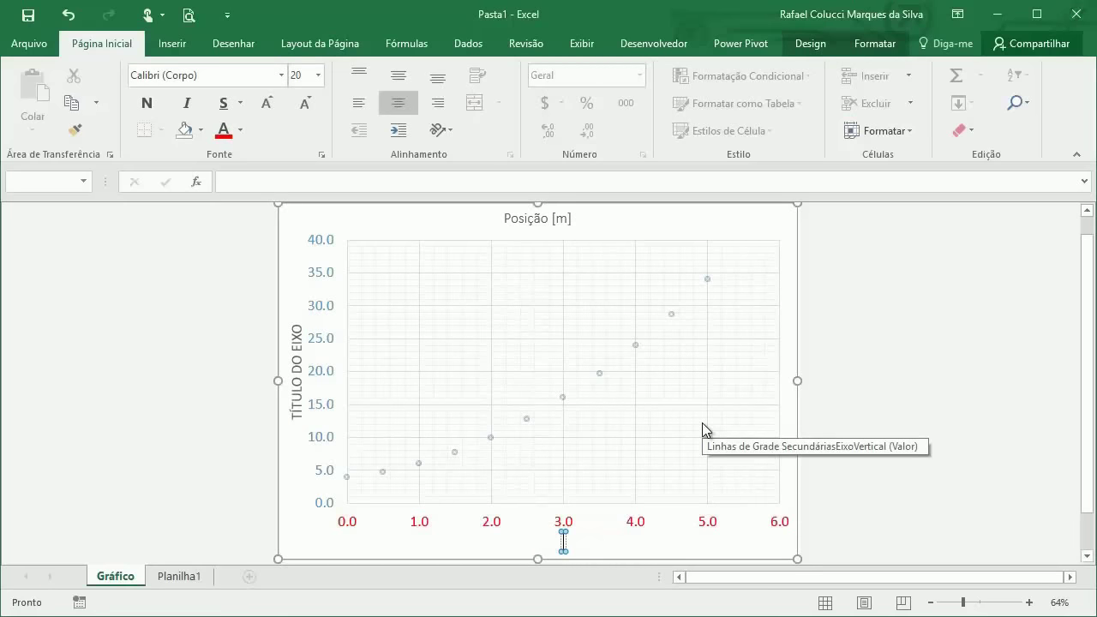
text(TEMPO)
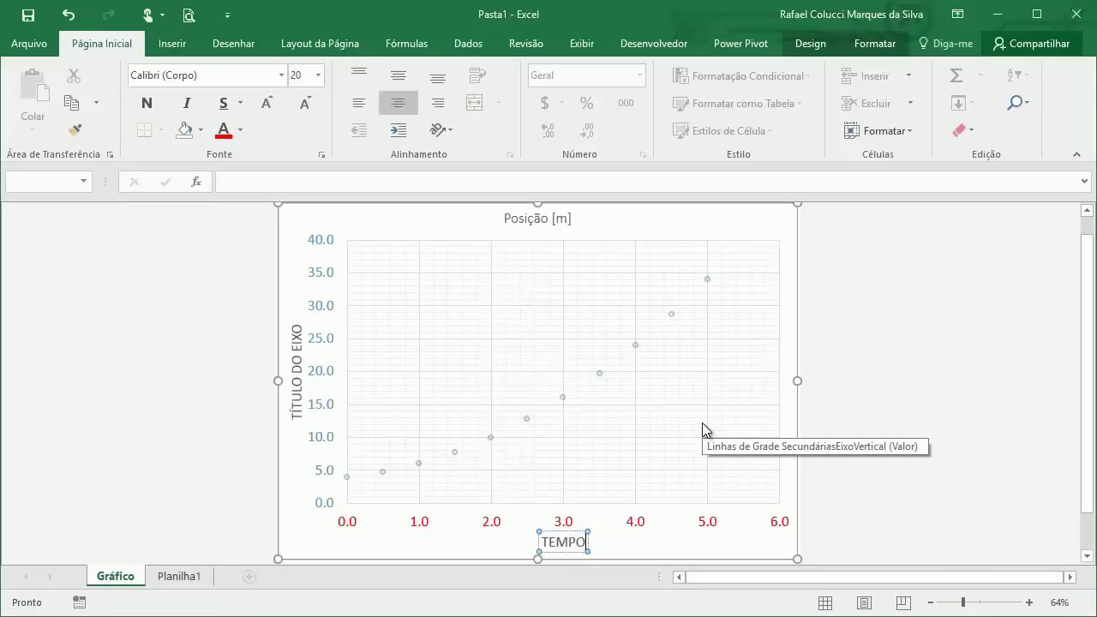
text( [S])
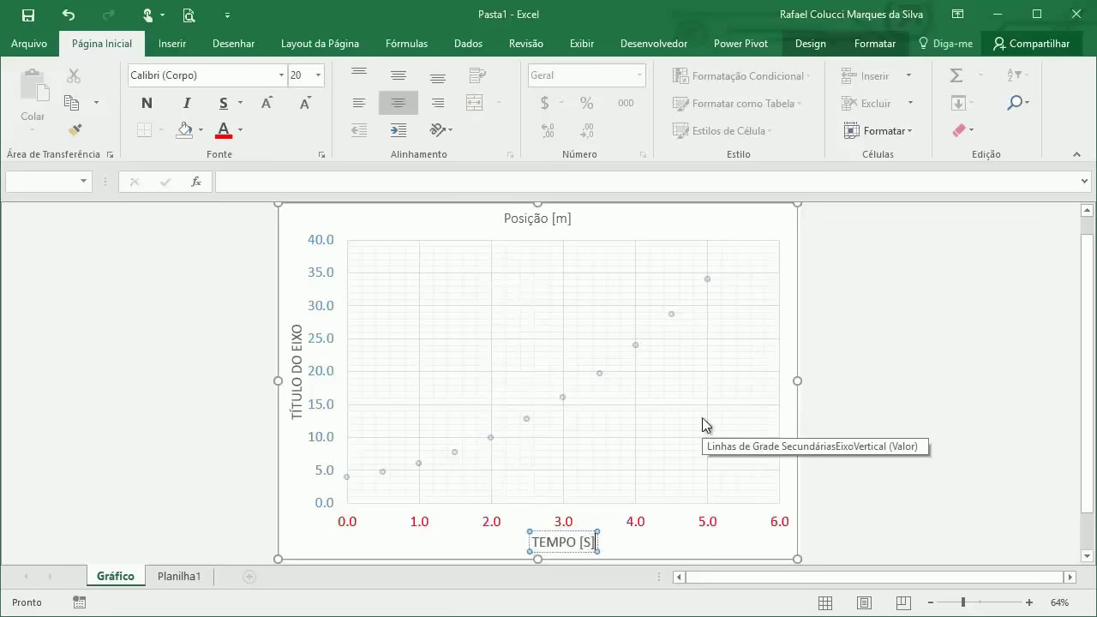
click(851, 409)
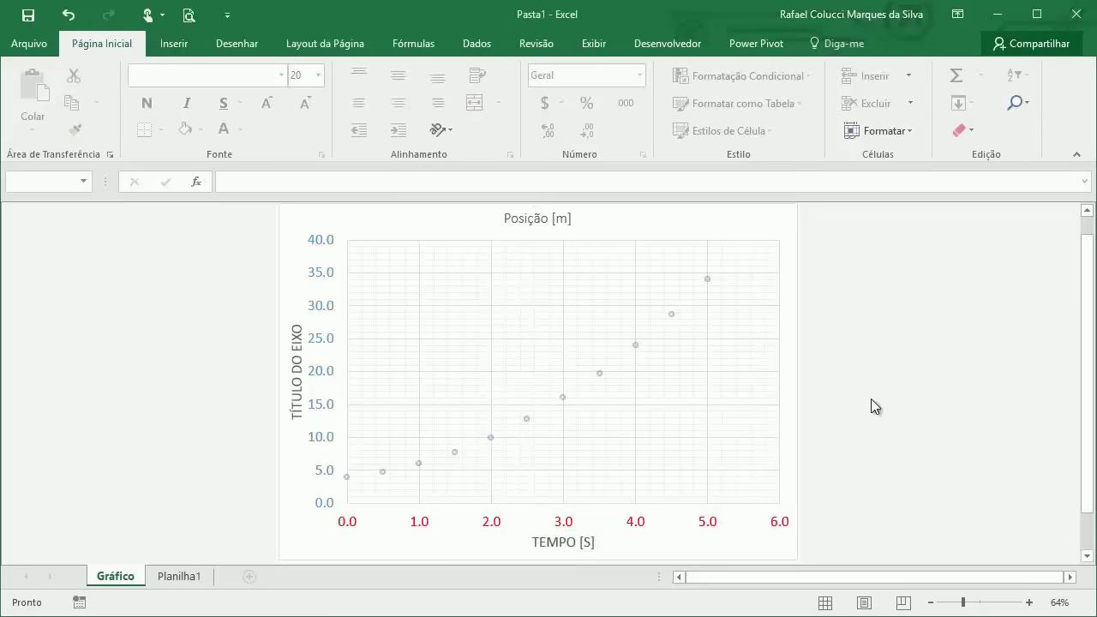
click(298, 373)
- Link the vertical axis title by formula to cell A2 on Planilha1
click(300, 379)
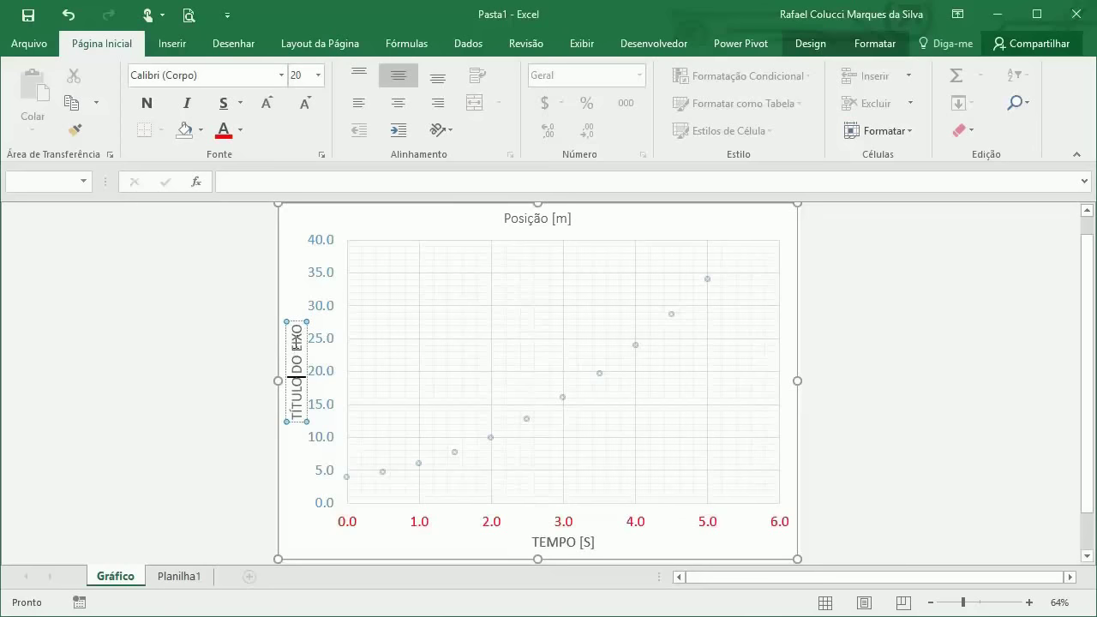
drag(298, 325, 297, 417)
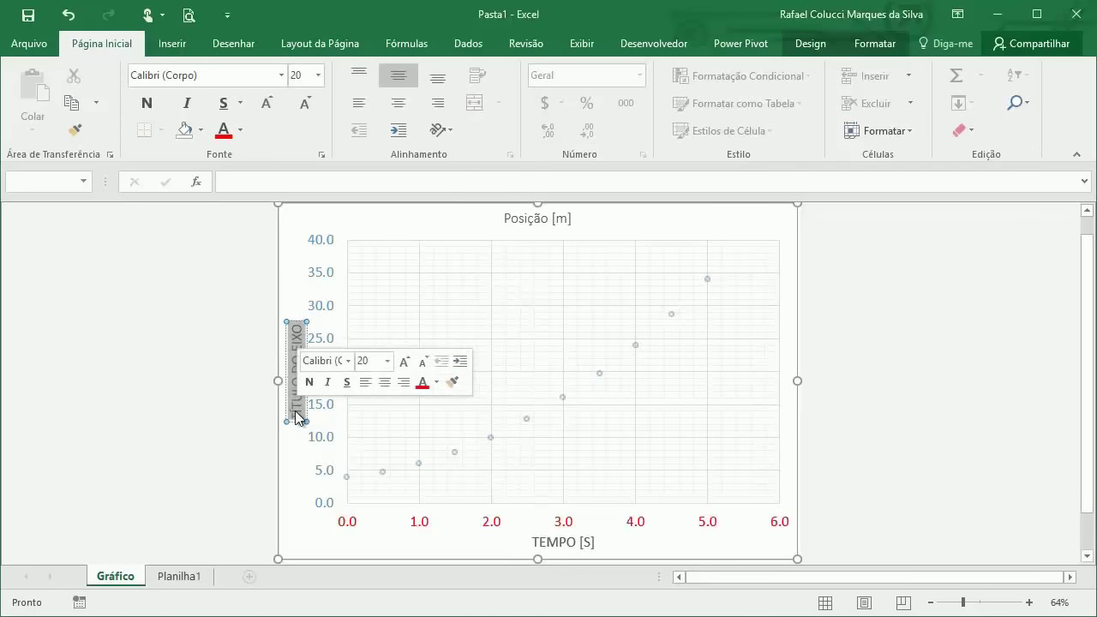
click(273, 185)
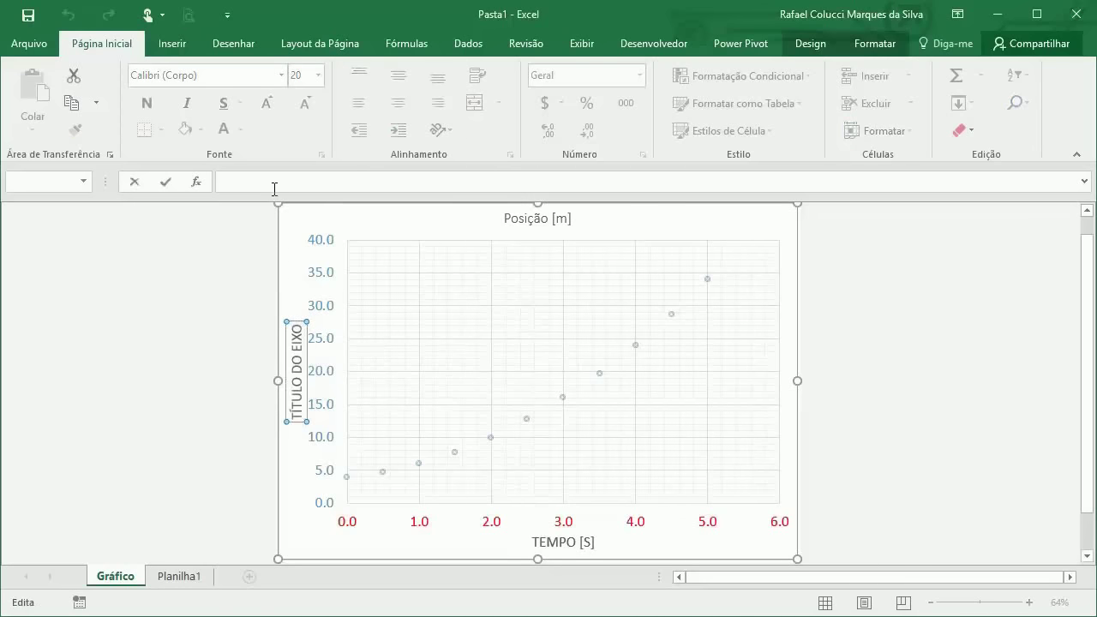
text(=)
click(178, 579)
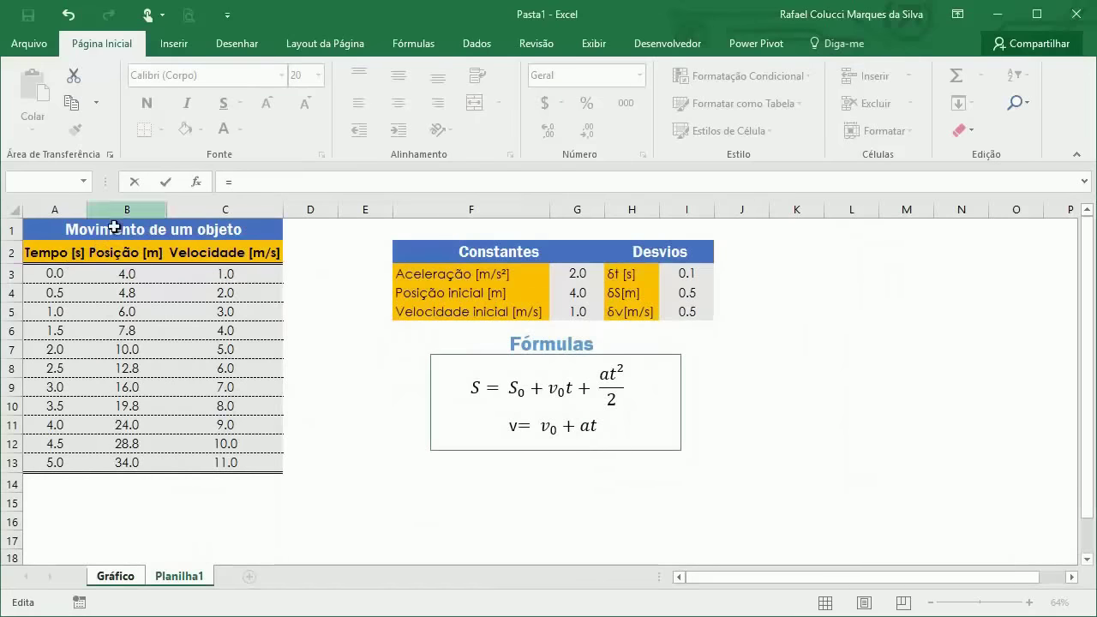
click(65, 250)
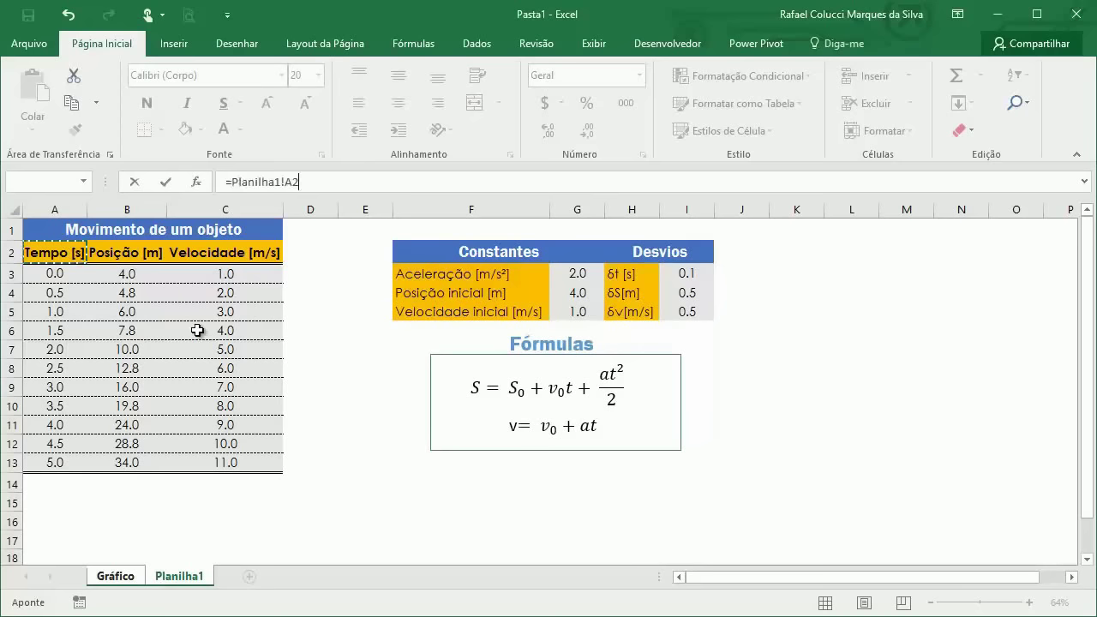
key(Return)
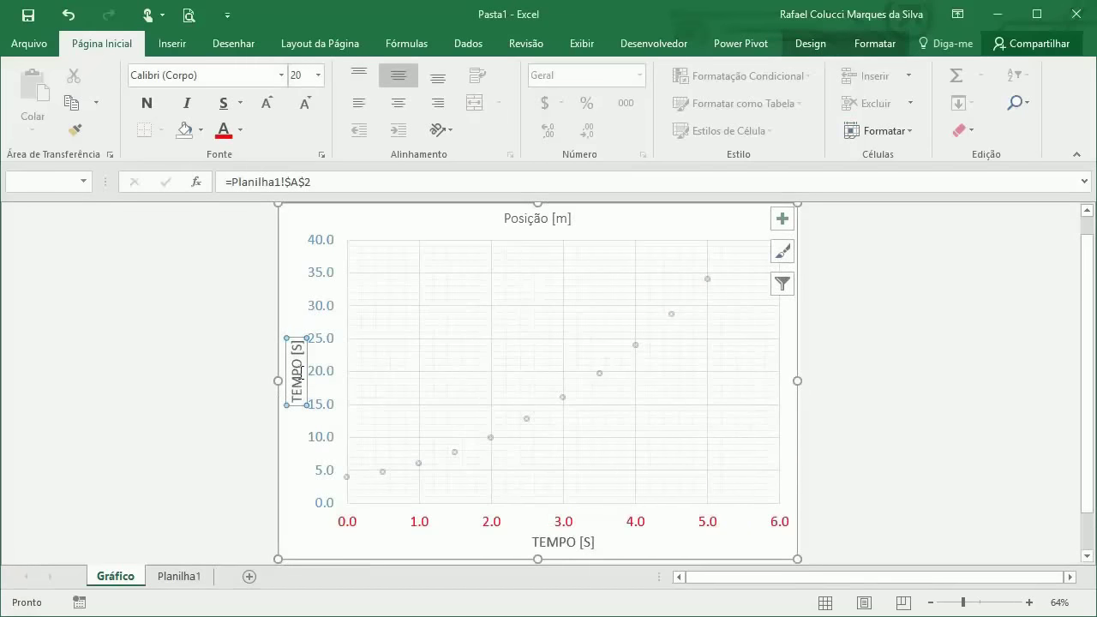
- Re-link the vertical axis title to Planilha1!B2 so it reads POSIÇÃO [M]
click(329, 183)
text(=)
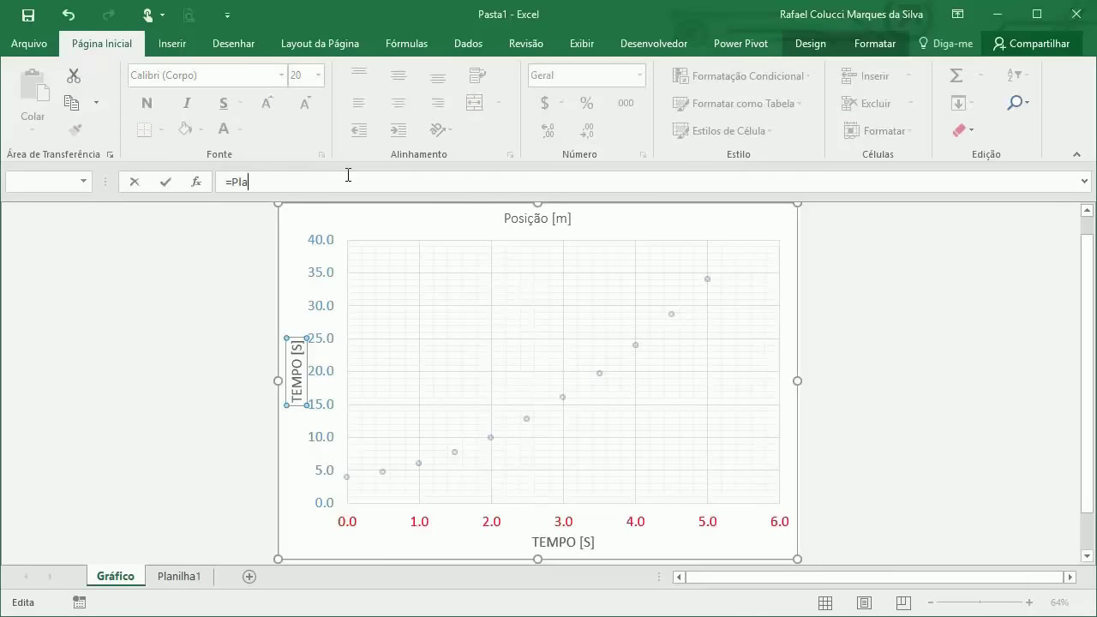
click(172, 576)
click(124, 249)
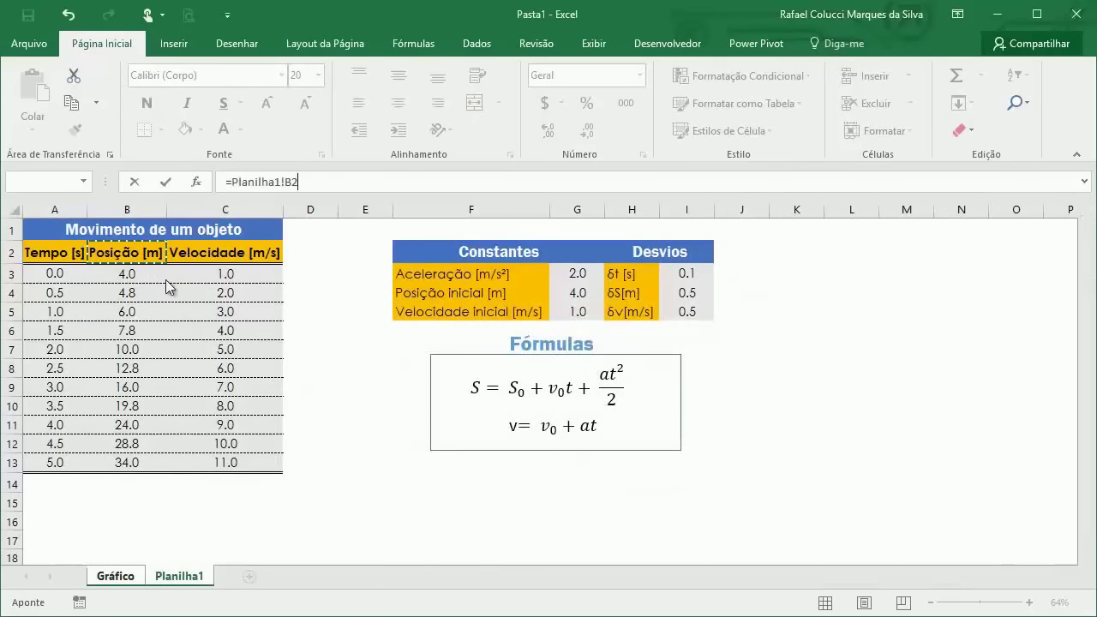
key(Return)
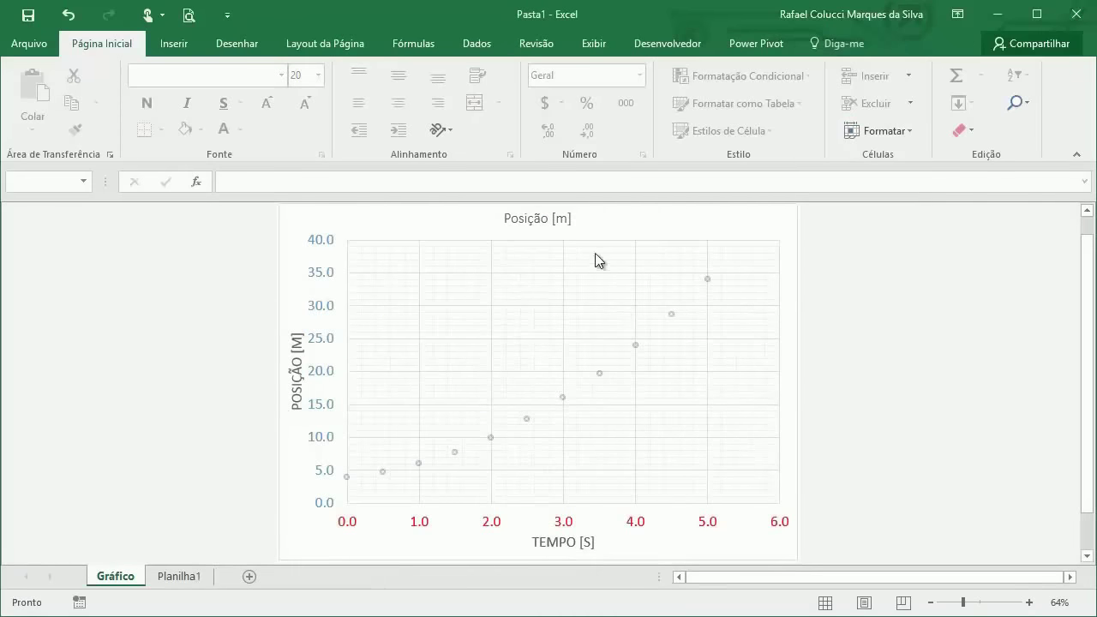
click(568, 227)
- Link the chart title to Planilha1!A1 so it reads Movimento de um objeto
click(545, 218)
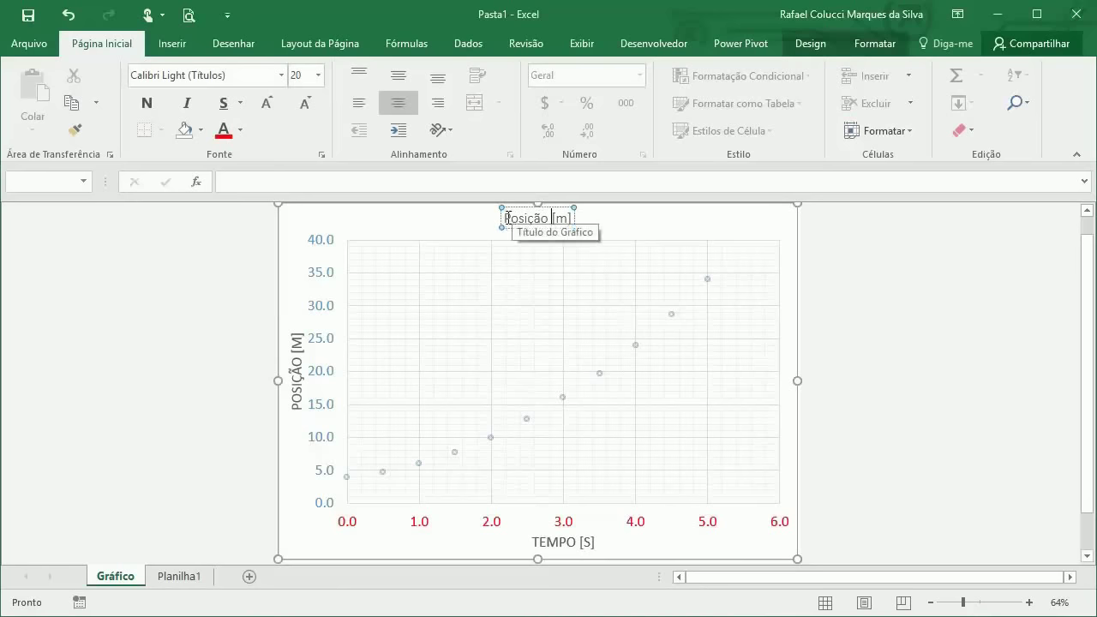
drag(504, 217, 573, 218)
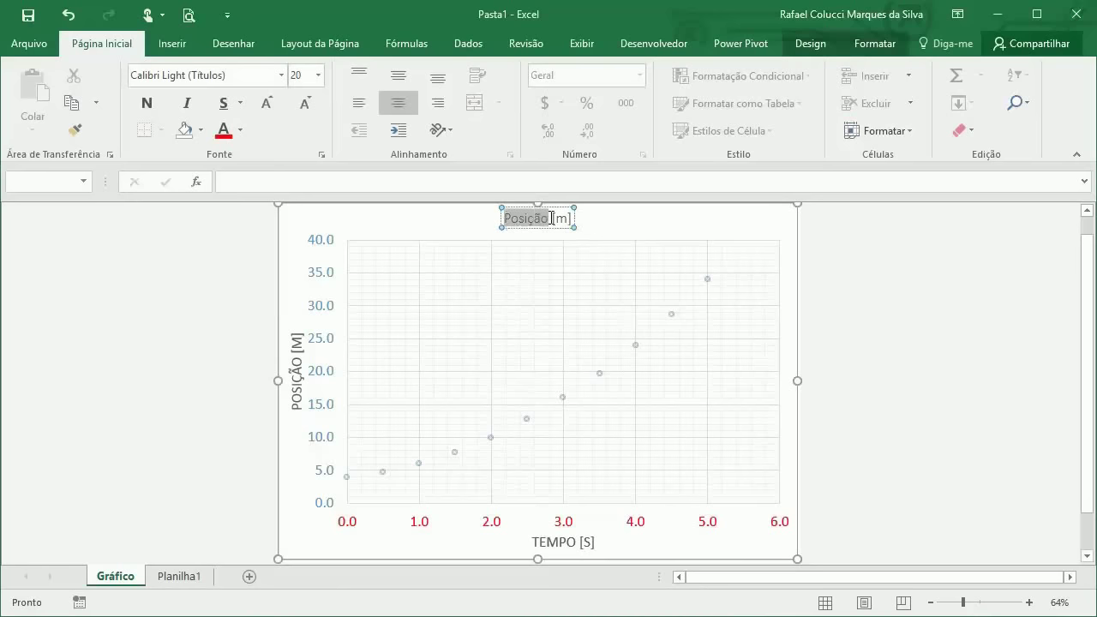
click(382, 176)
text(=)
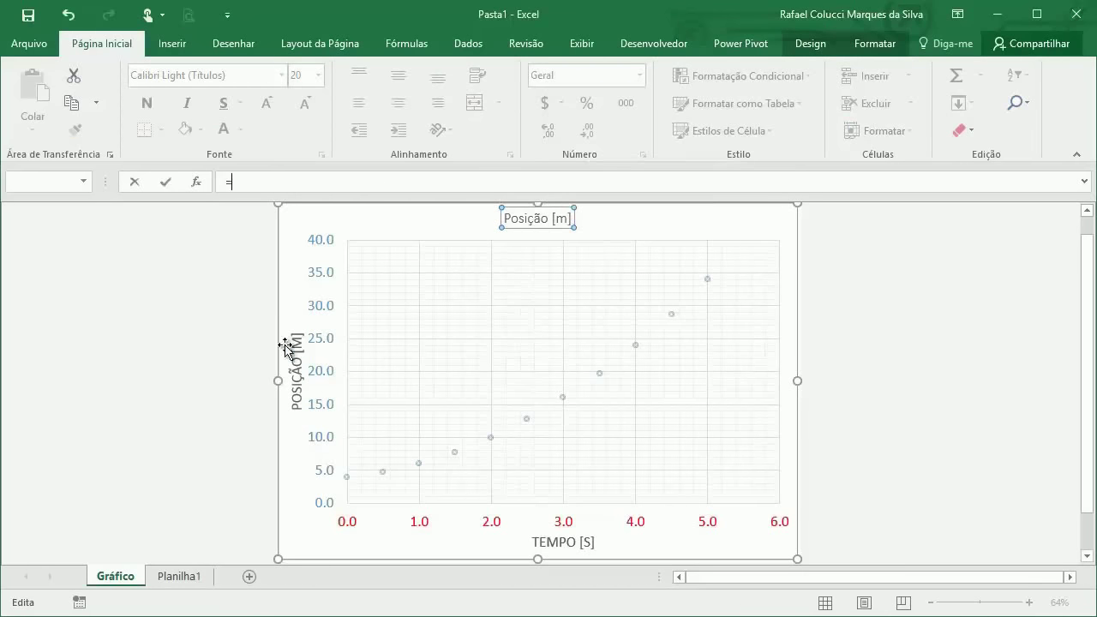
click(182, 577)
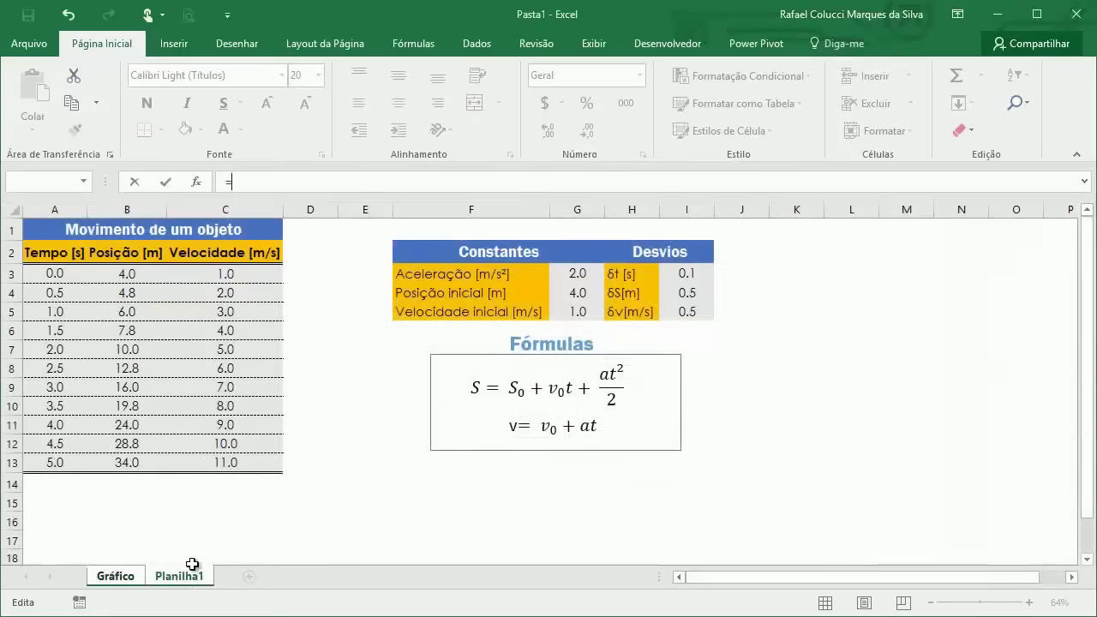
click(189, 236)
key(Return)
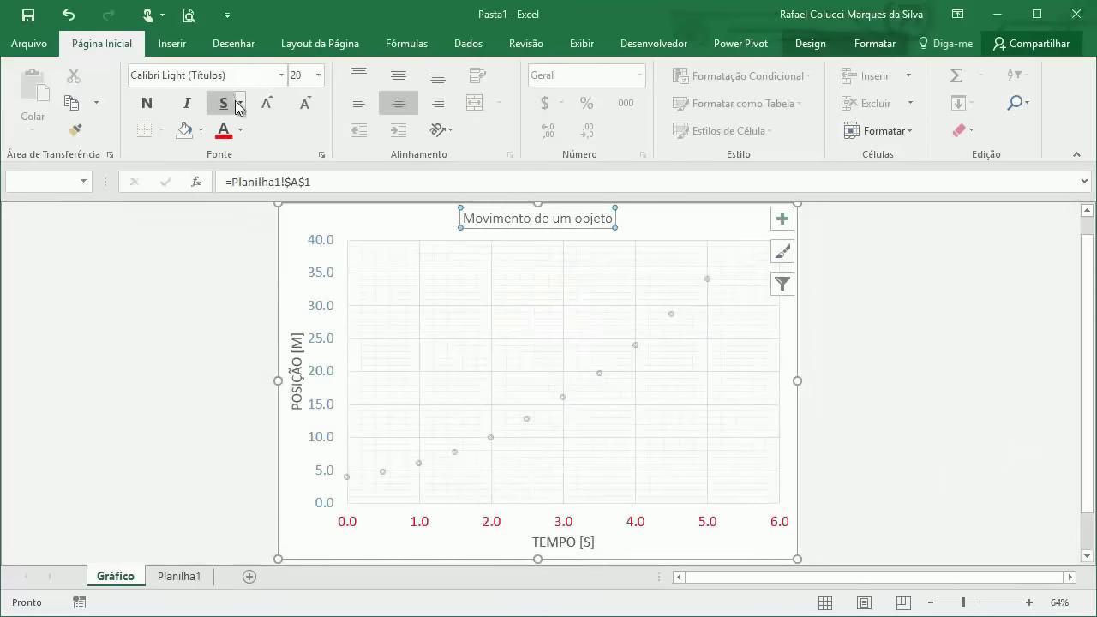
- Enlarge the chart title font to 32 pt
click(265, 112)
click(266, 112)
click(265, 113)
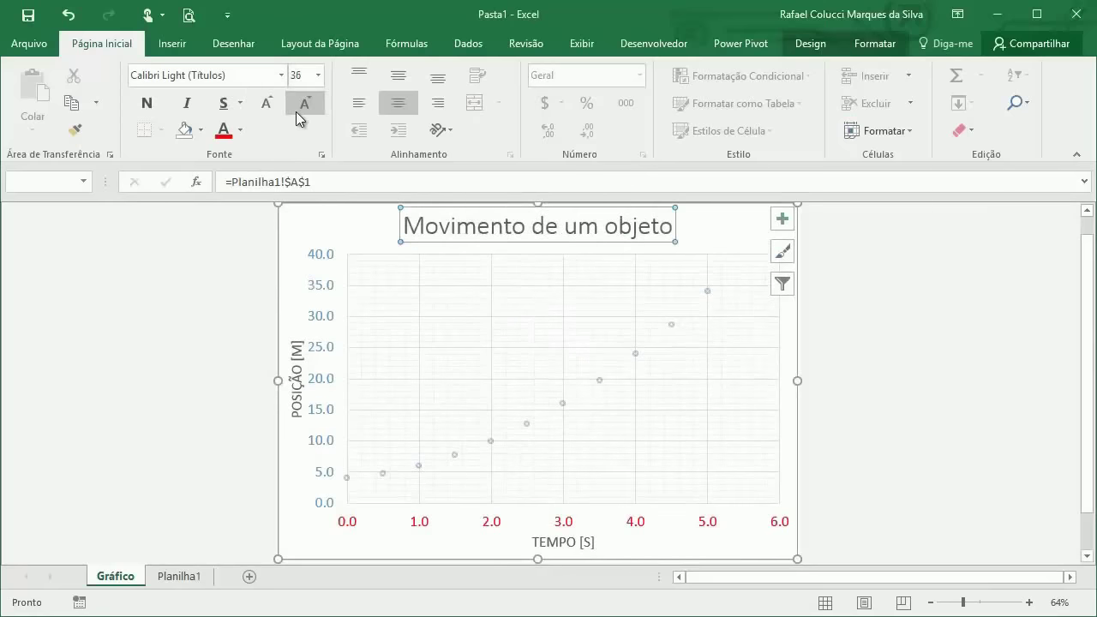
click(296, 112)
click(919, 298)
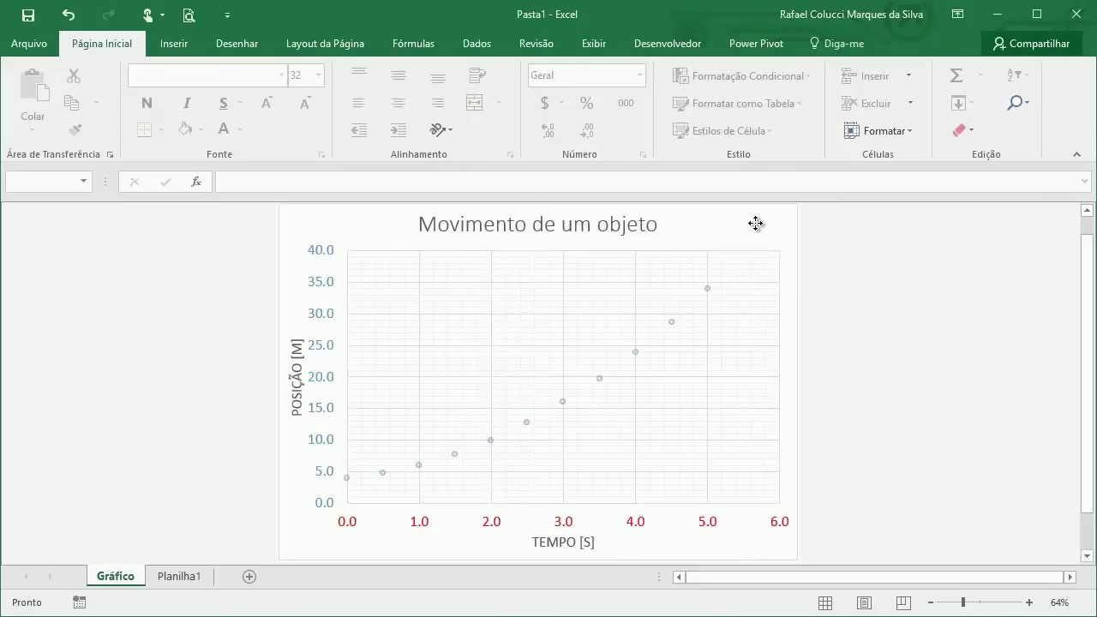
click(787, 233)
click(781, 220)
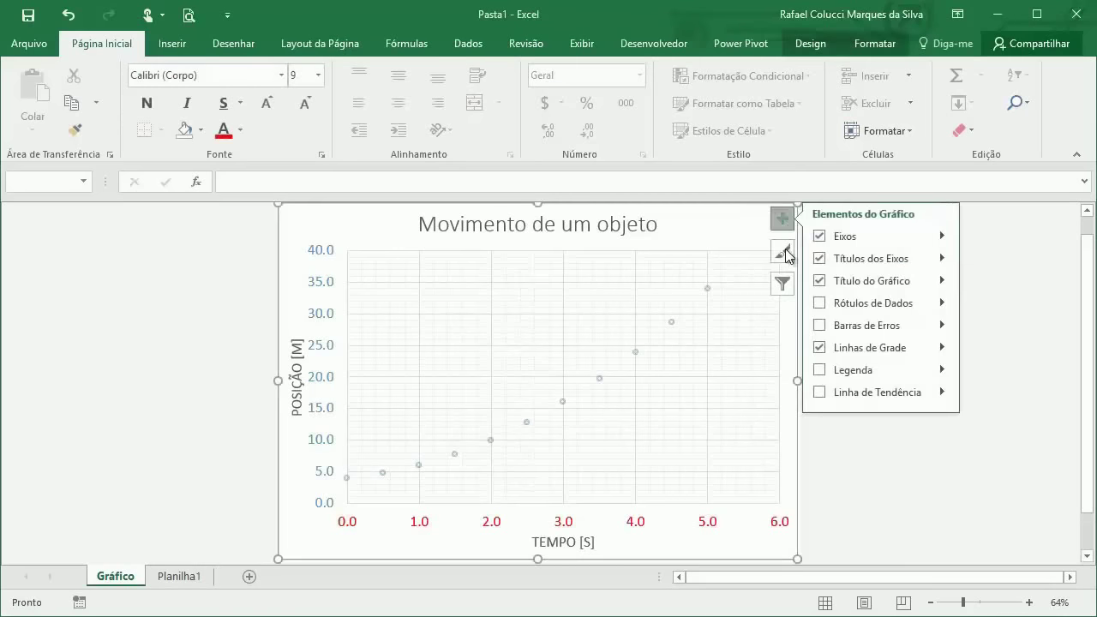
click(819, 304)
click(819, 304)
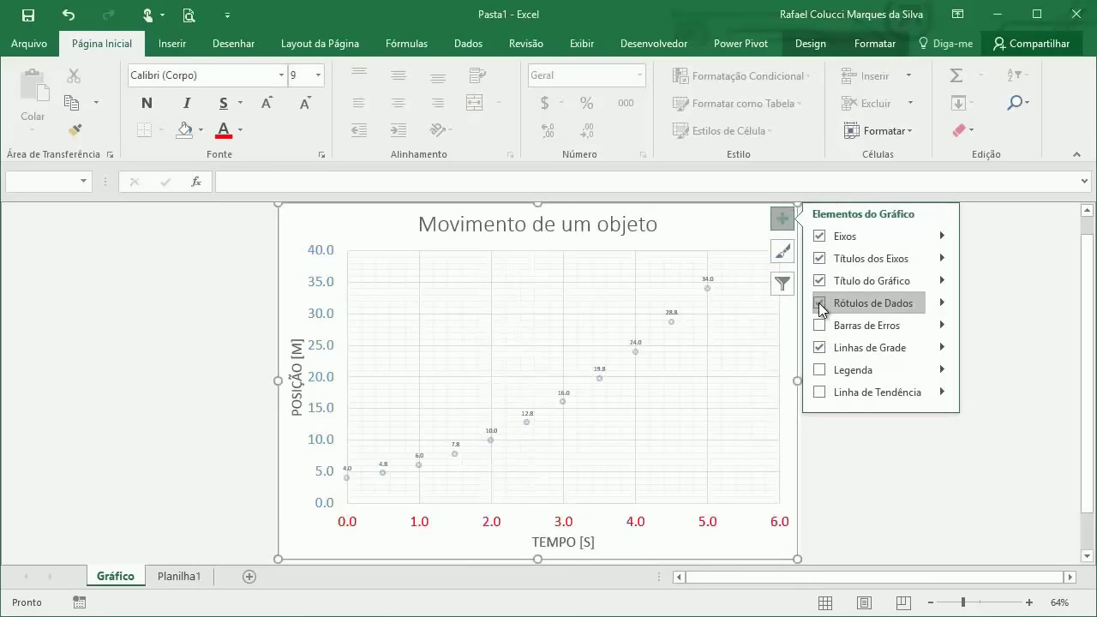
click(635, 342)
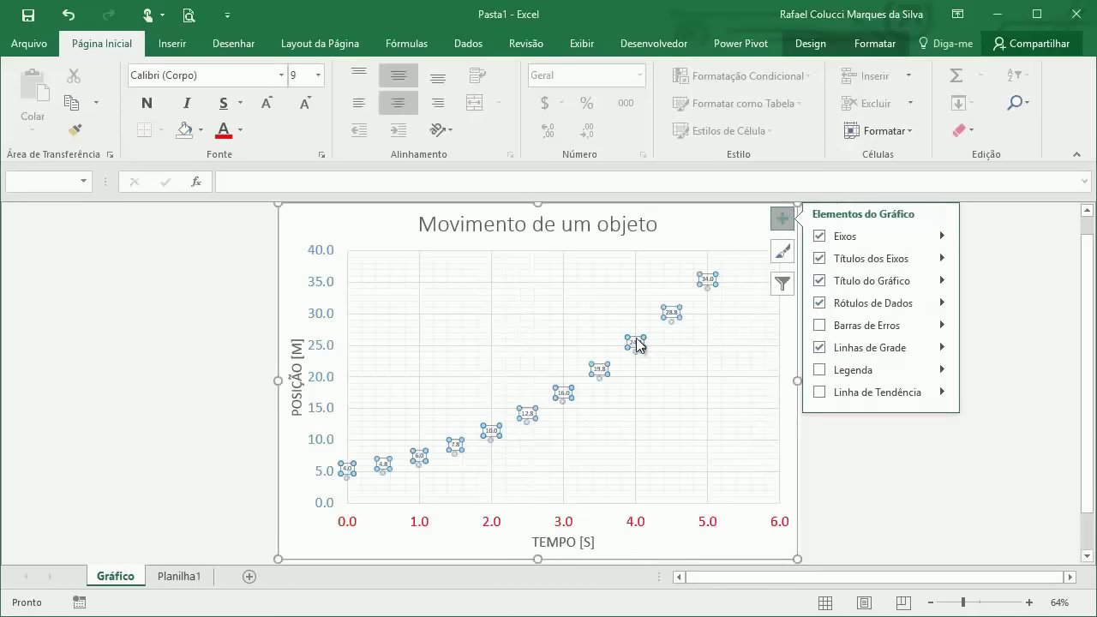
click(265, 104)
click(265, 104)
click(265, 104)
click(265, 104)
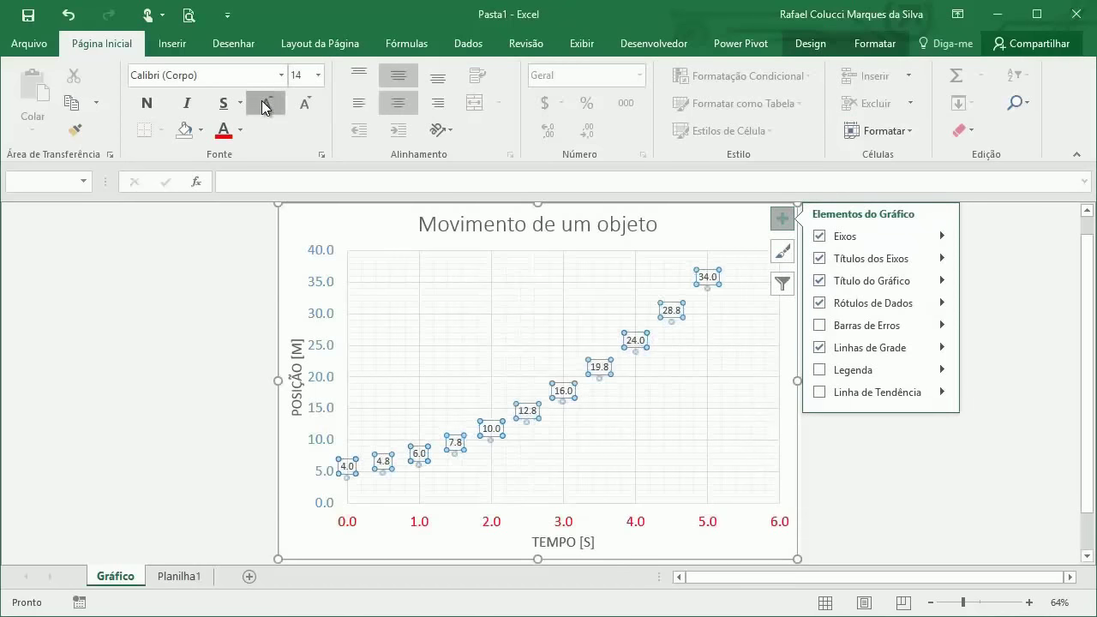
click(266, 105)
click(265, 105)
click(266, 107)
click(893, 453)
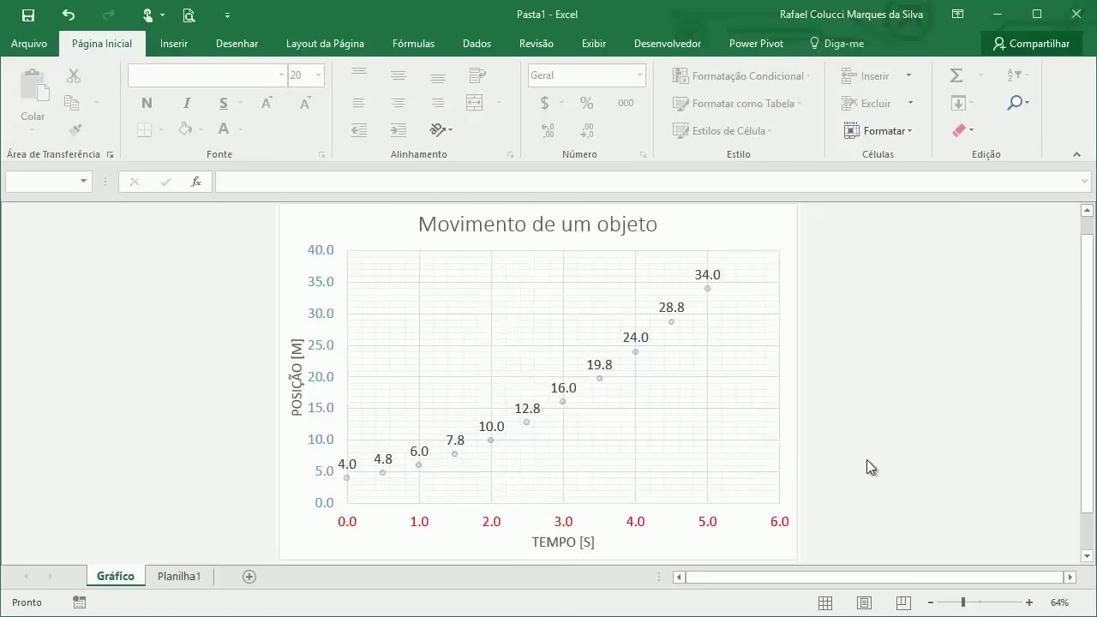
click(594, 366)
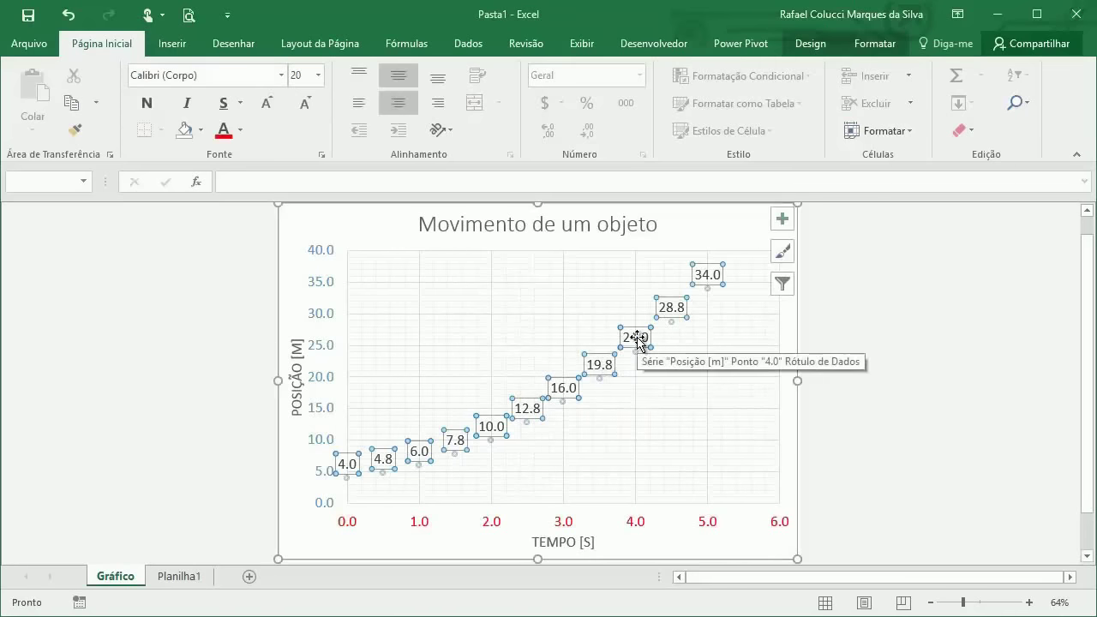
key(Delete)
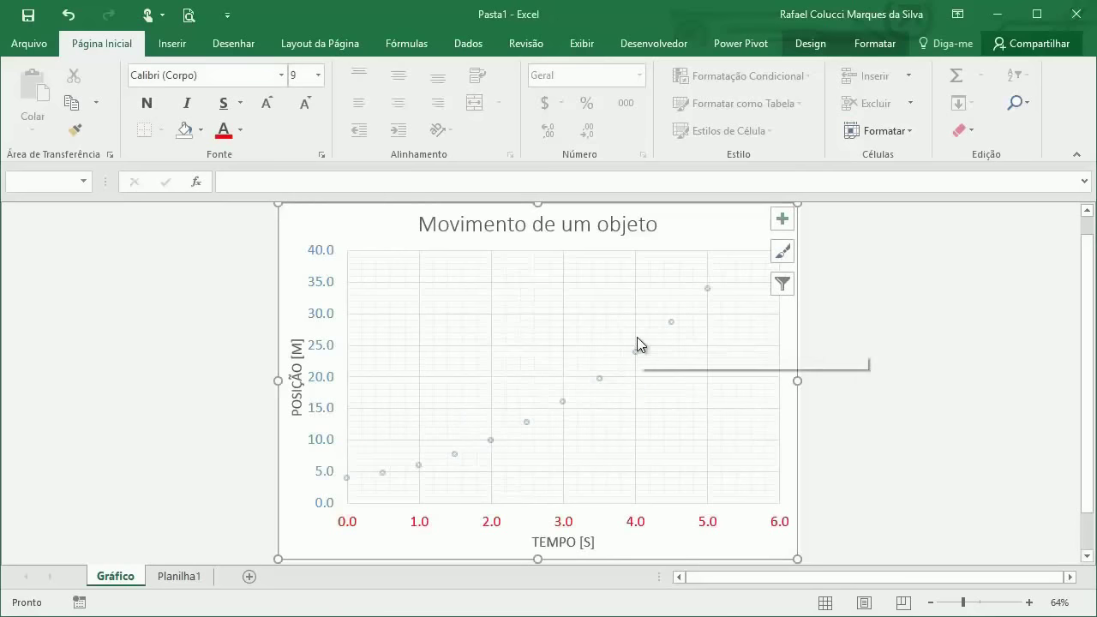
- Add error bars and a legend to the chart from the elements list
click(780, 221)
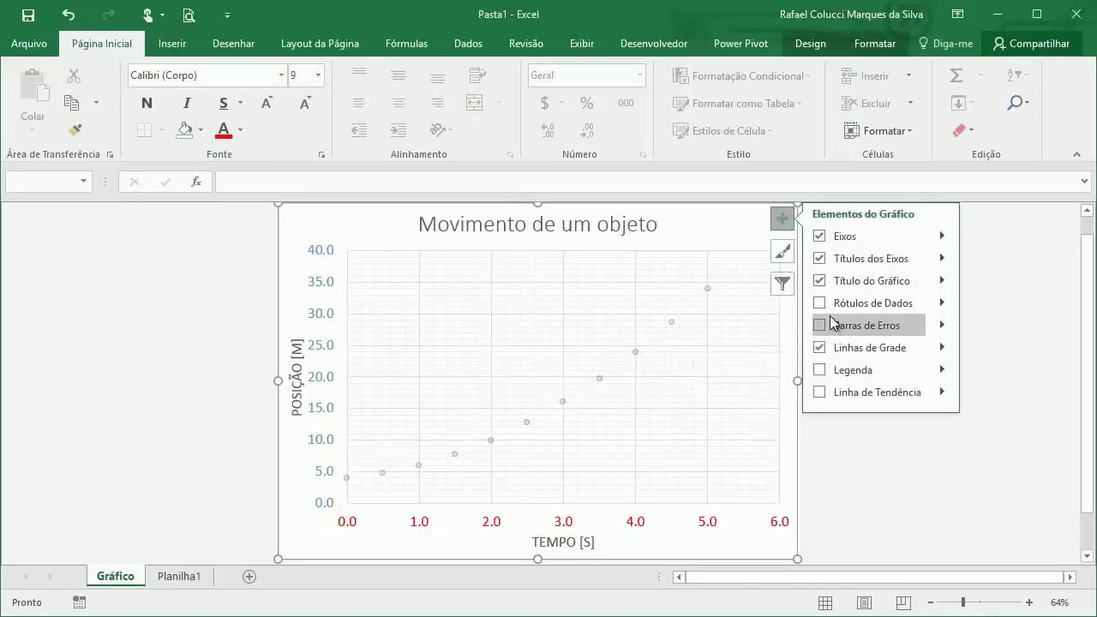
click(820, 325)
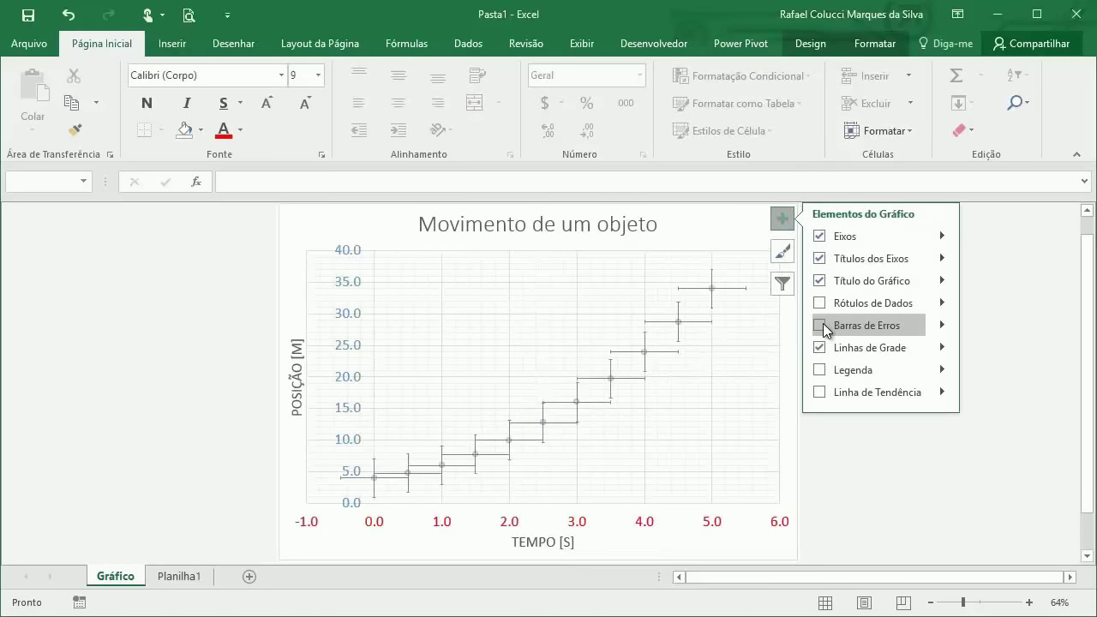
click(822, 370)
click(776, 399)
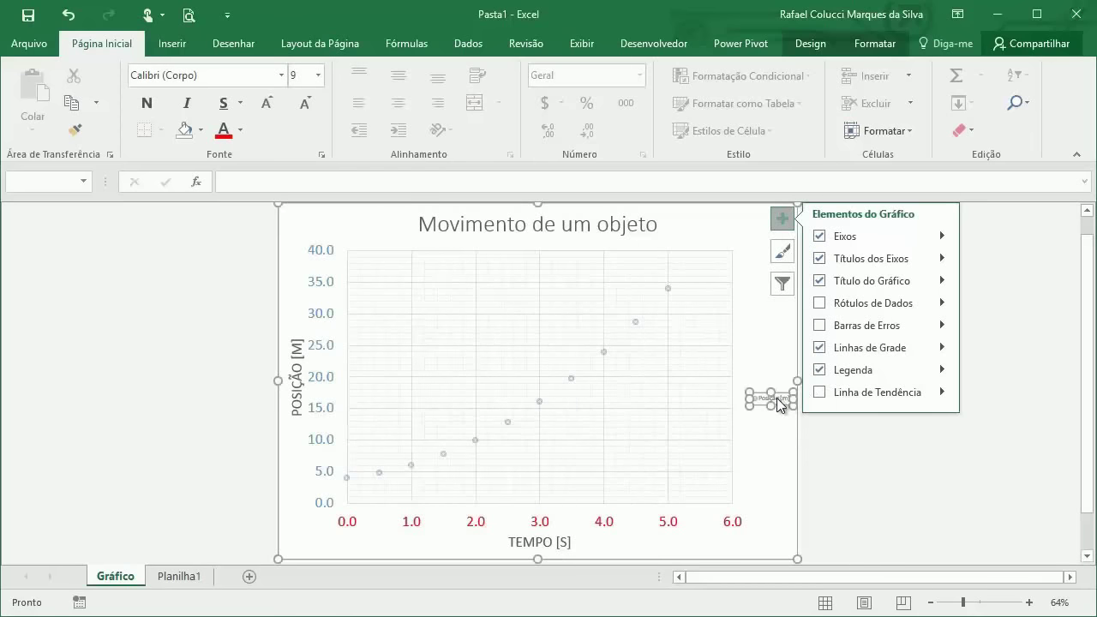
click(798, 426)
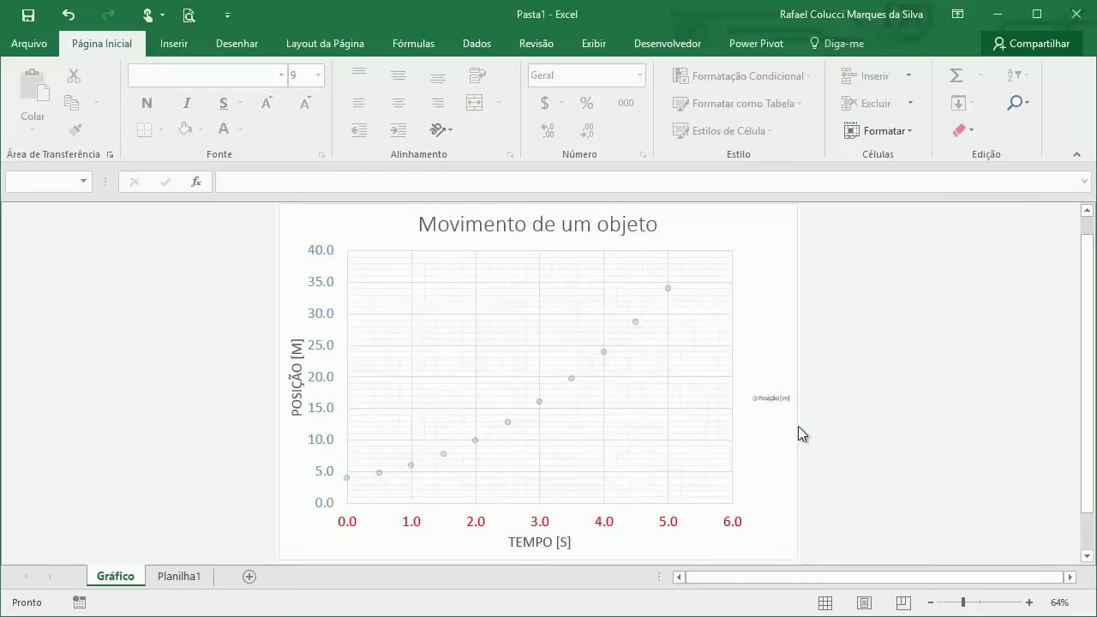
- Set the legend text to size 18 and remove its underline
click(762, 403)
click(263, 105)
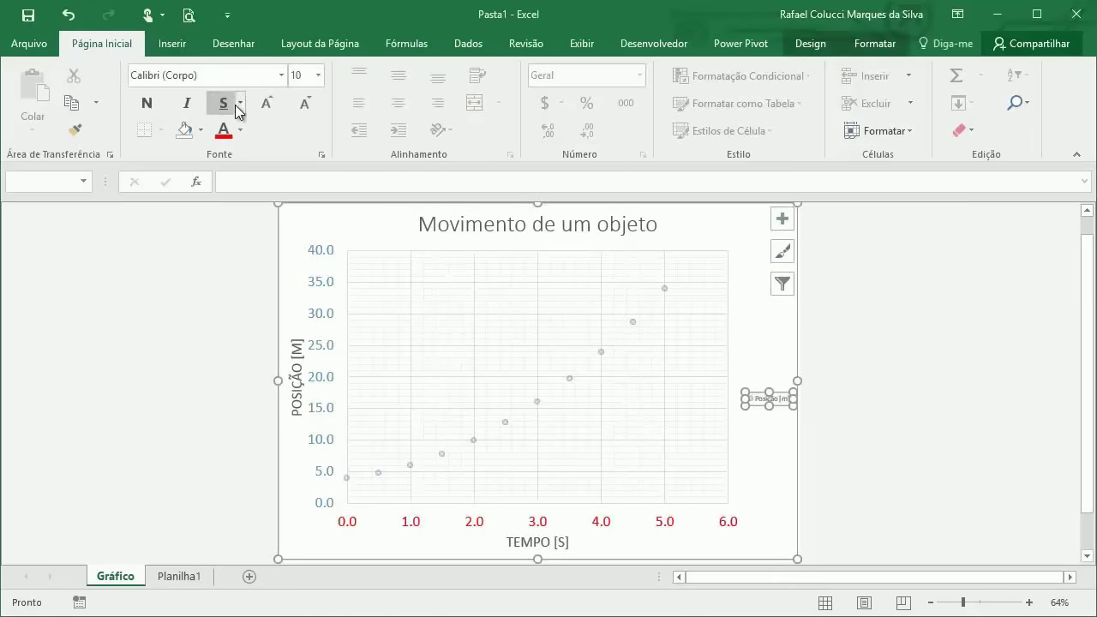
click(262, 105)
click(262, 105)
click(263, 105)
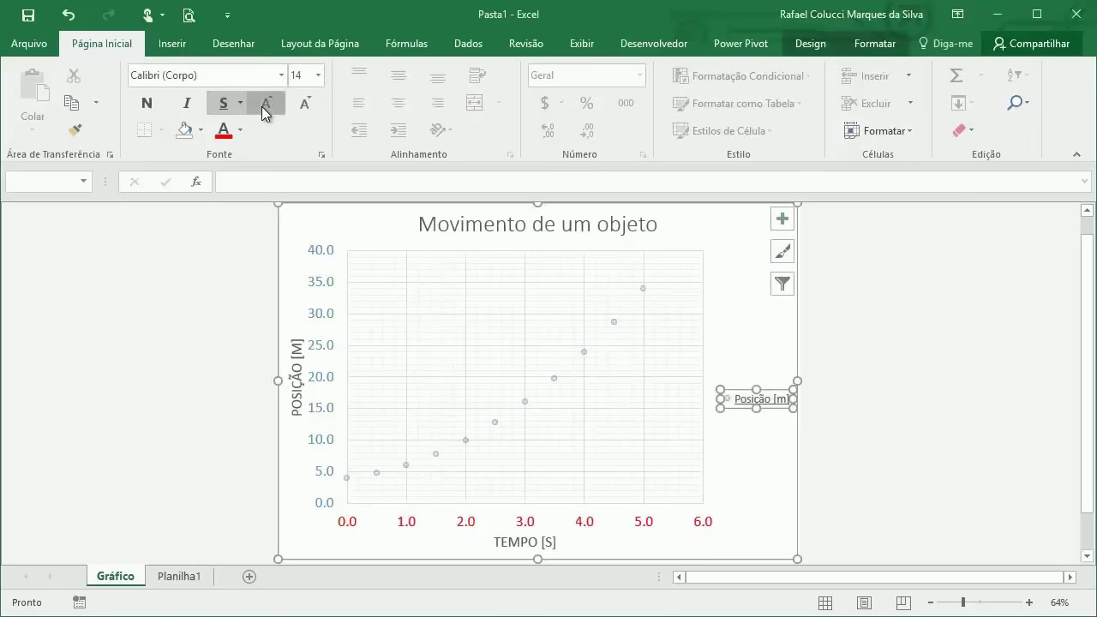
click(263, 105)
click(262, 105)
click(226, 109)
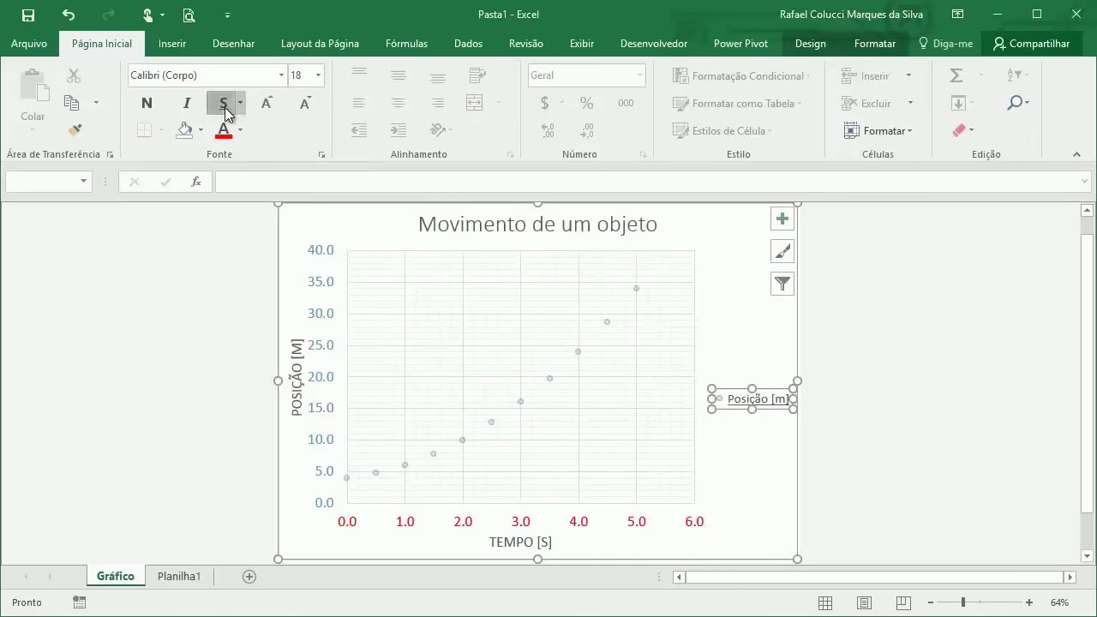
click(844, 400)
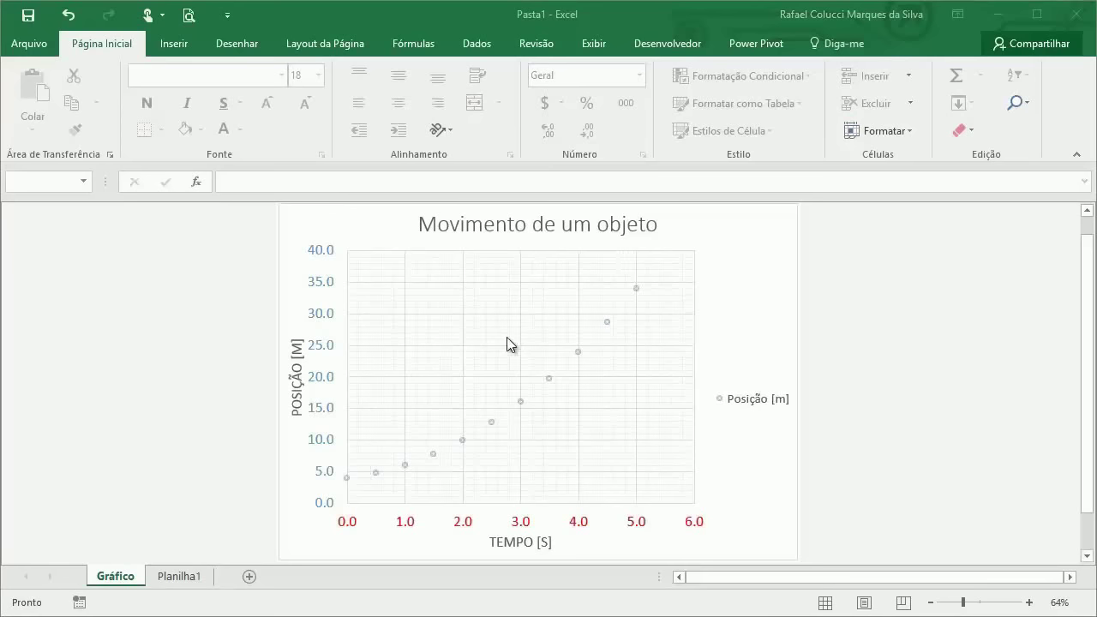
- Add a new data series named from the Velocidade [m/s] header in Planilha1!C2
click(509, 381)
right_click(485, 346)
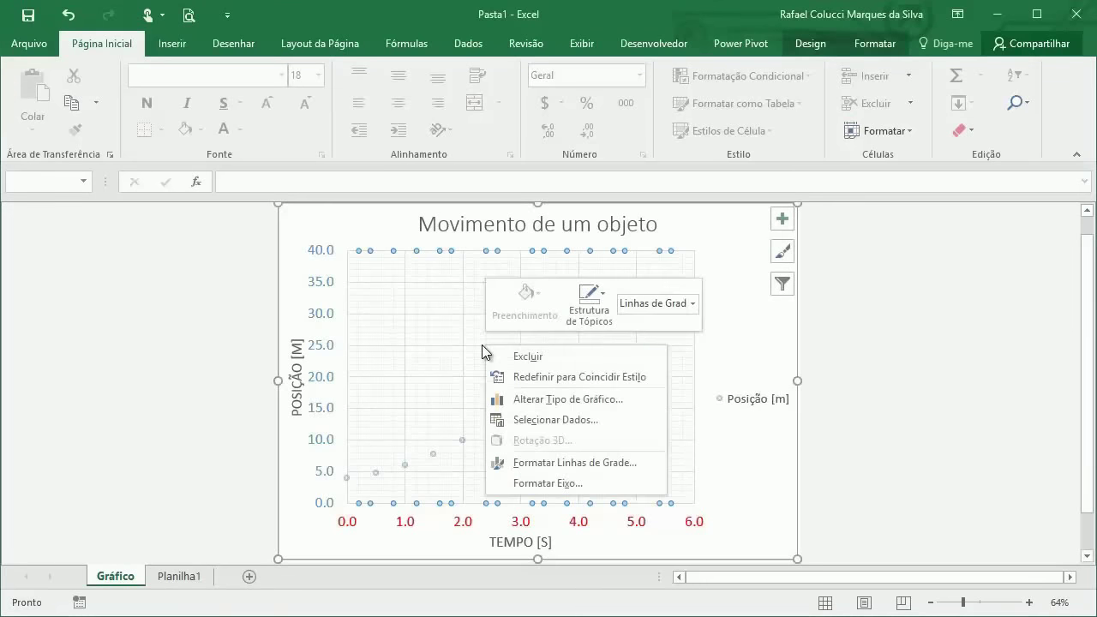
click(529, 421)
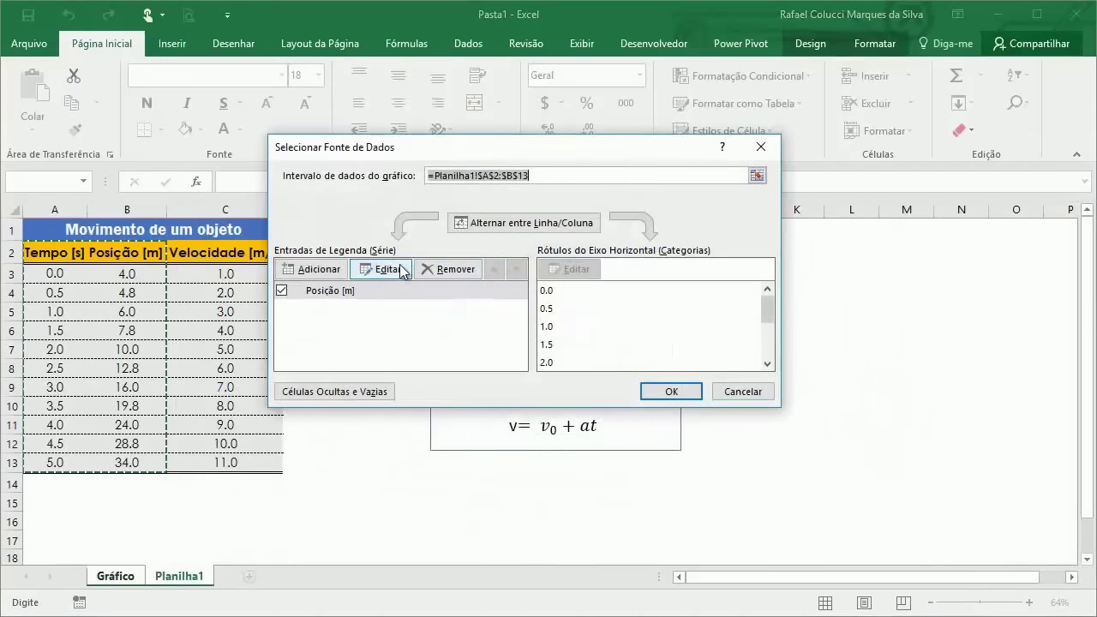
click(317, 270)
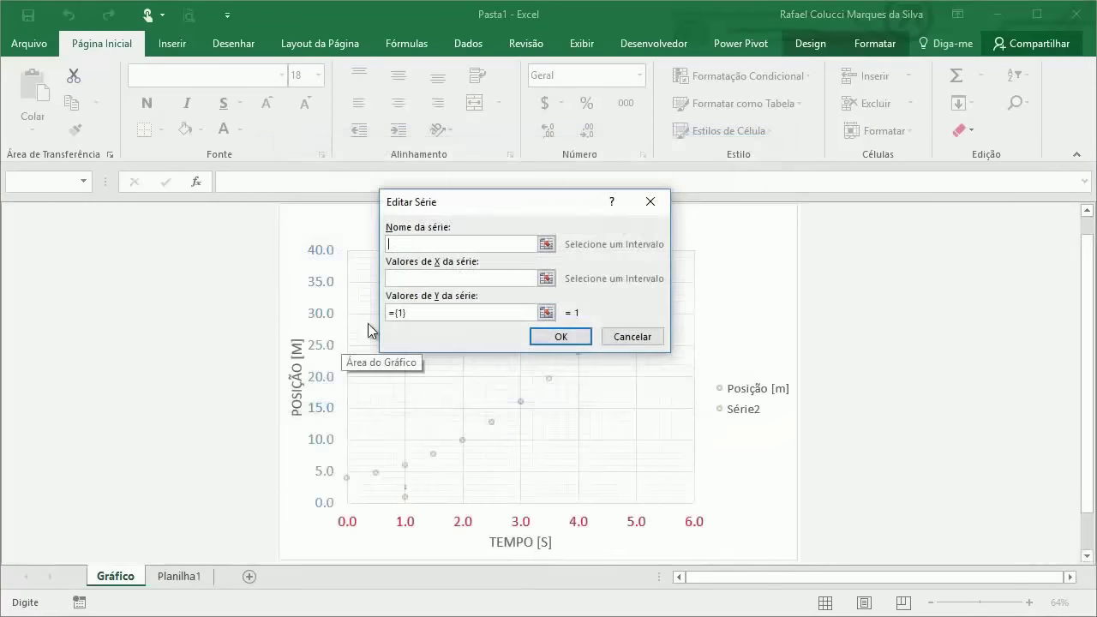
click(545, 244)
click(180, 576)
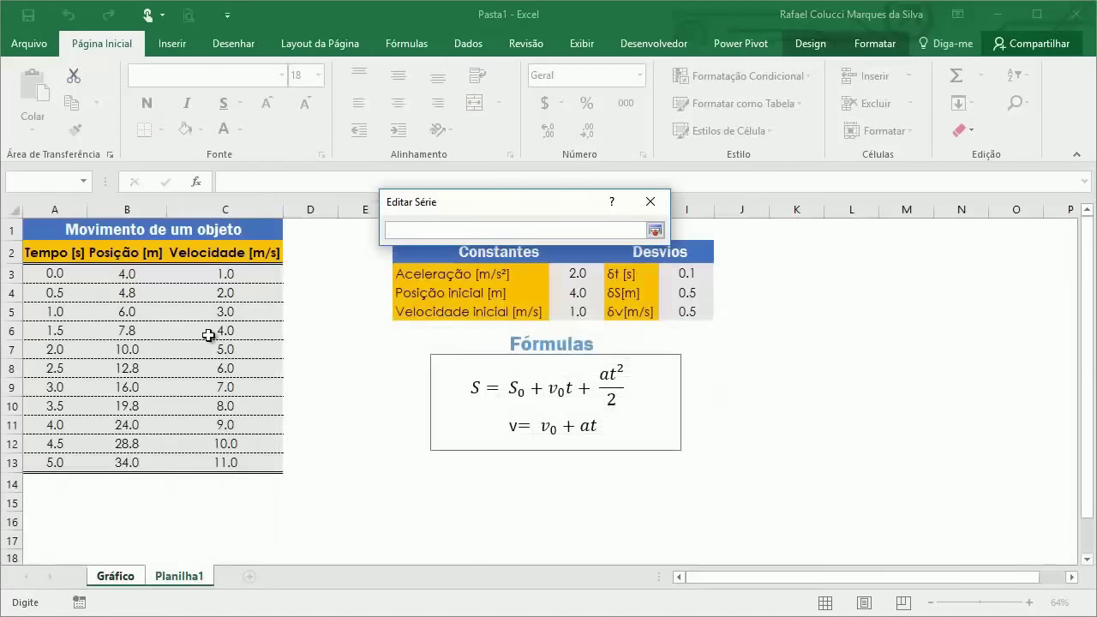
click(224, 255)
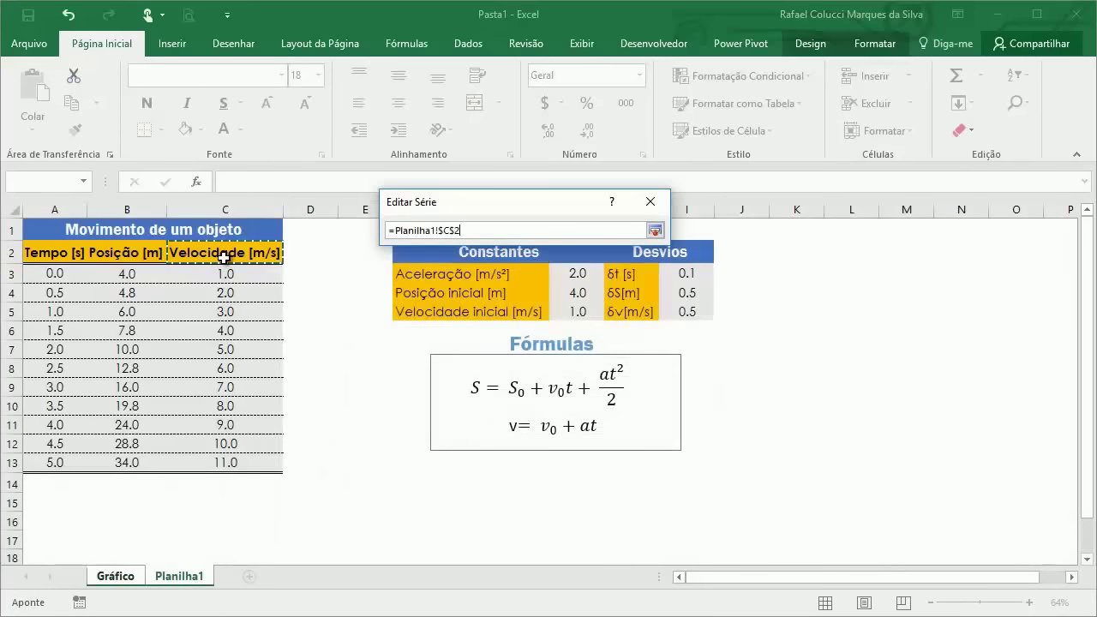
key(Return)
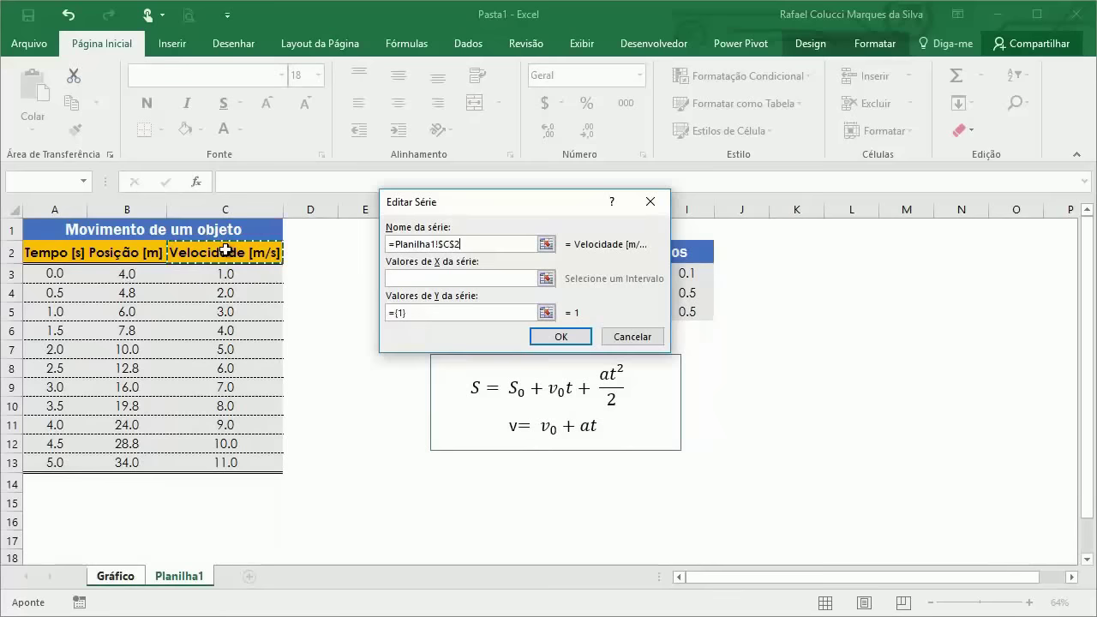
- Set the series X values to A3:A13 and Y values to C3:C13, then confirm
click(473, 278)
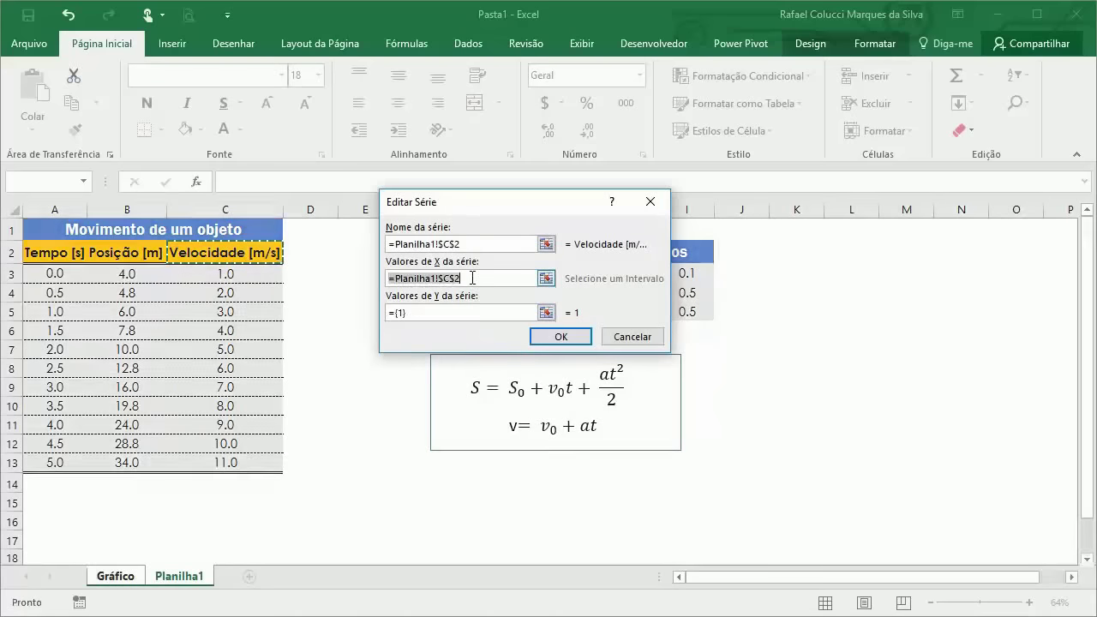
click(545, 279)
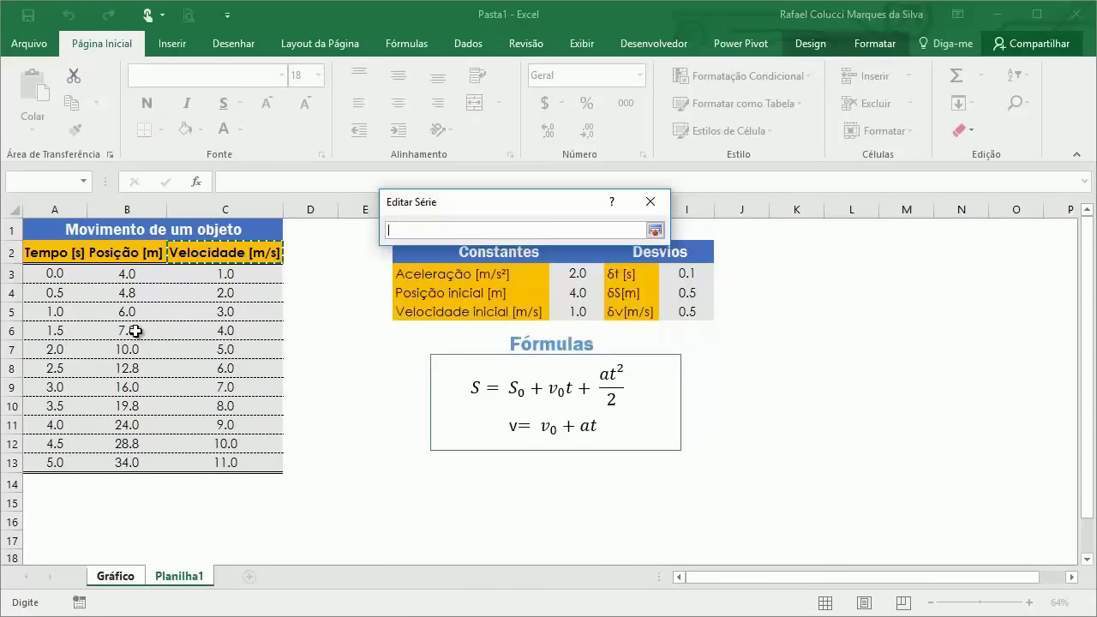
drag(57, 274, 60, 460)
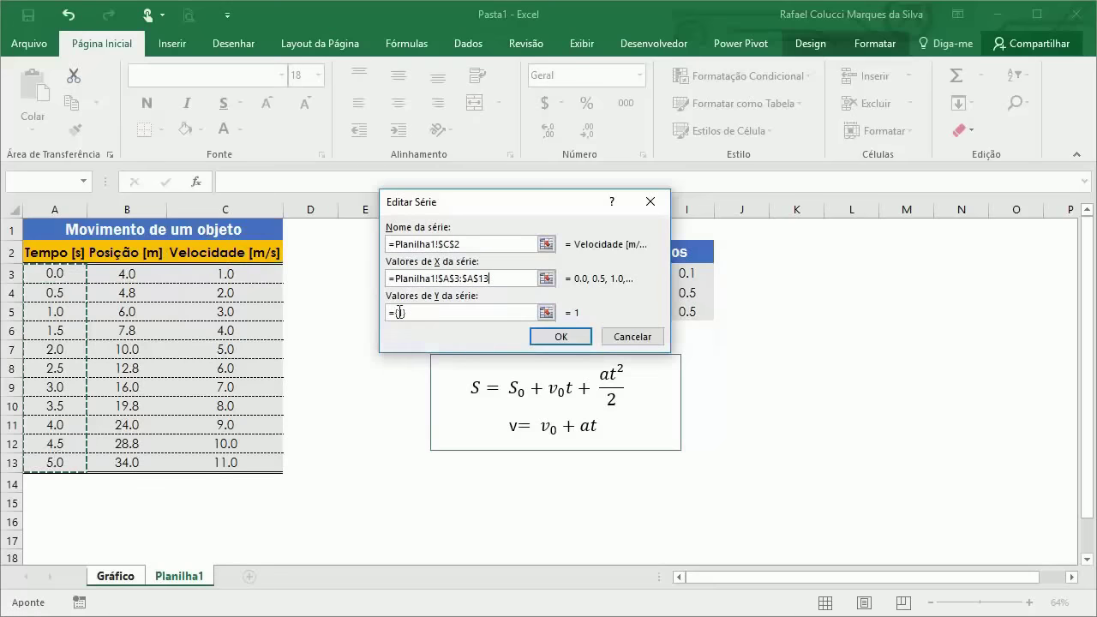
click(432, 314)
key(BackSpace)
key(BackSpace)
key(BackSpace)
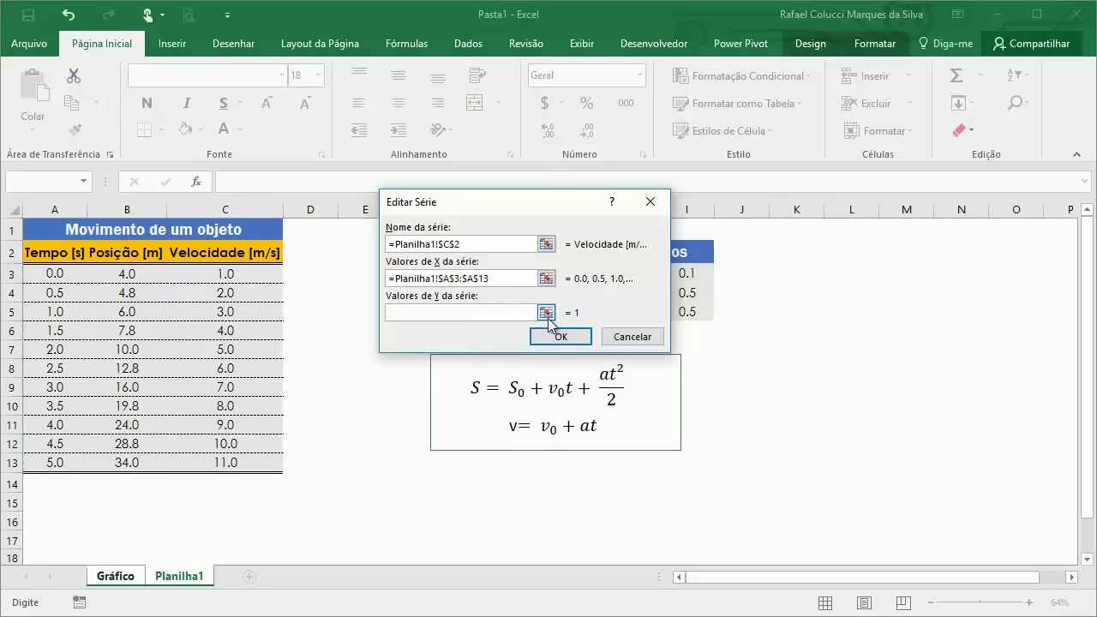
click(547, 313)
click(235, 274)
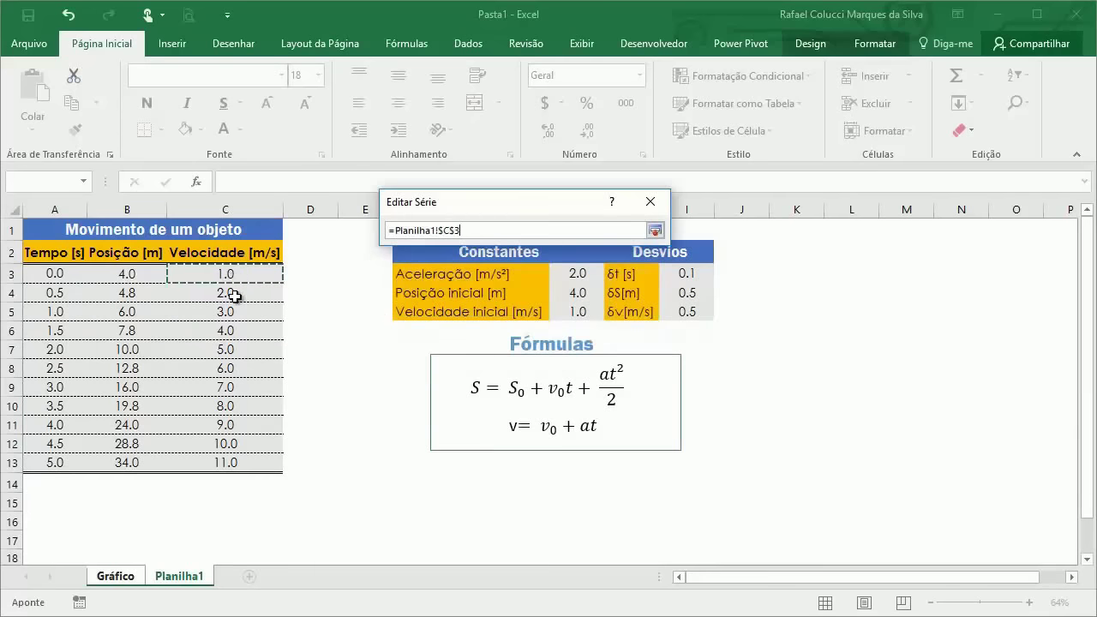
drag(234, 296, 239, 457)
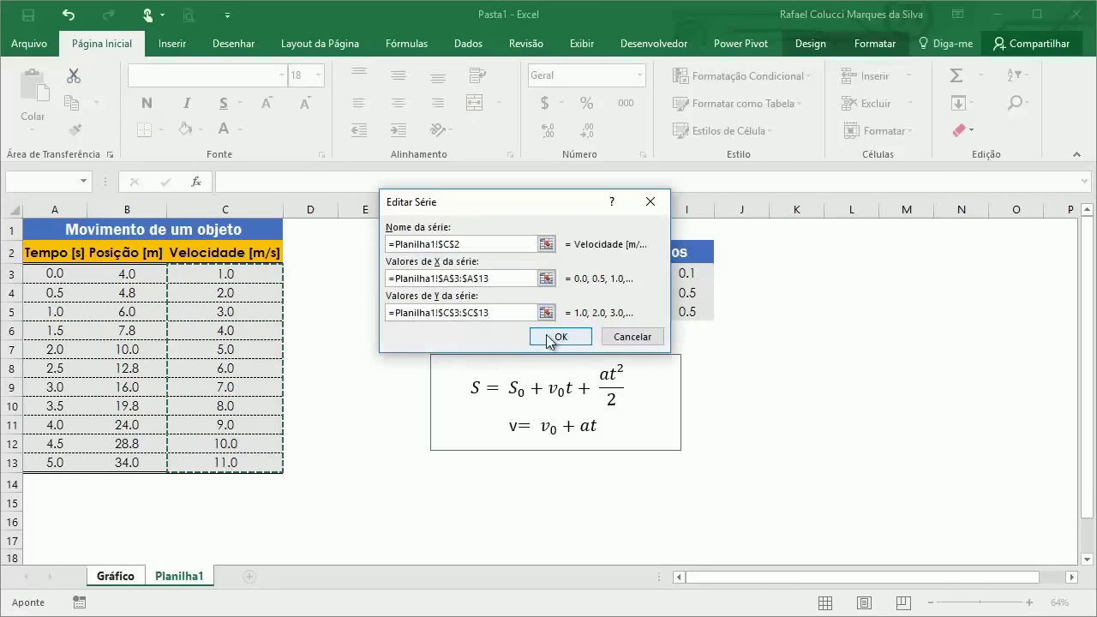
click(550, 341)
click(655, 394)
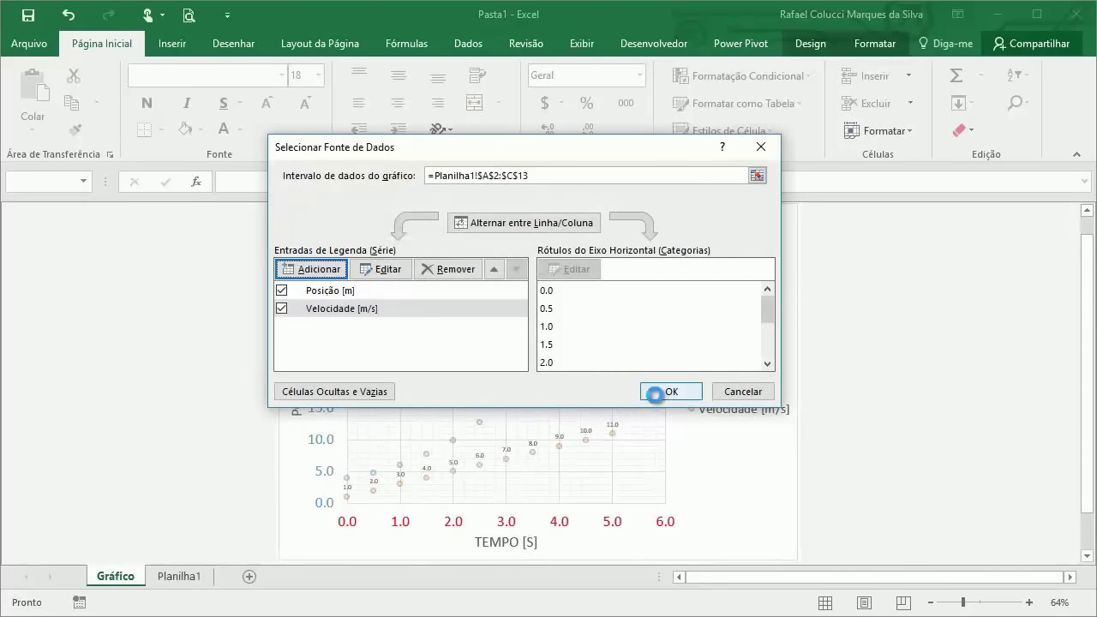
- Uncheck Rótulos de Dados to drop the 1.0–11.0 labels from the velocity points
click(913, 393)
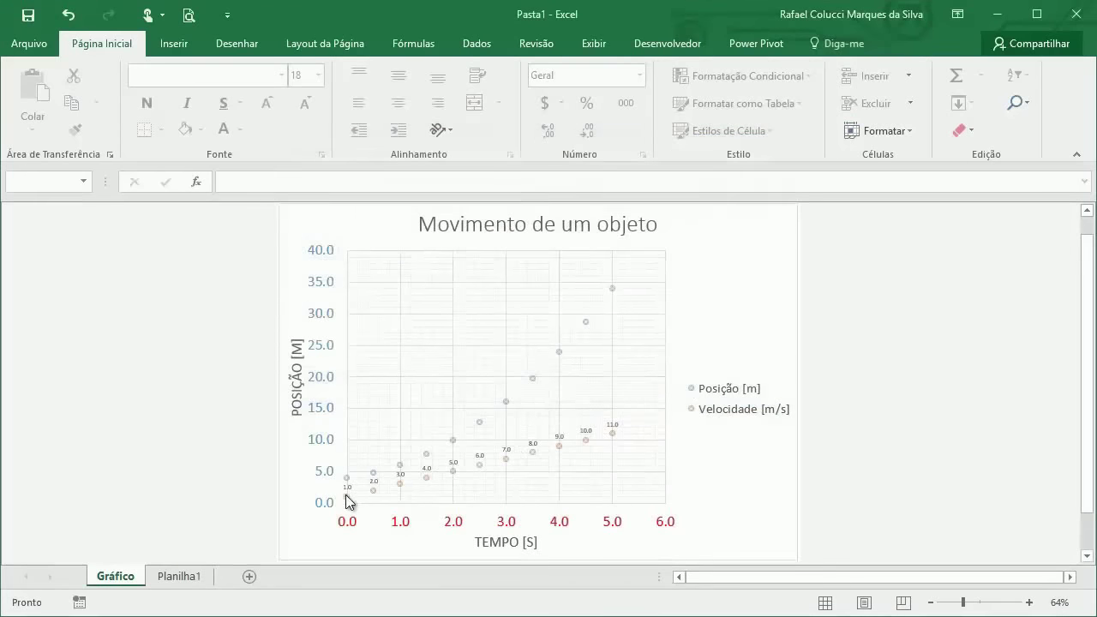
click(610, 428)
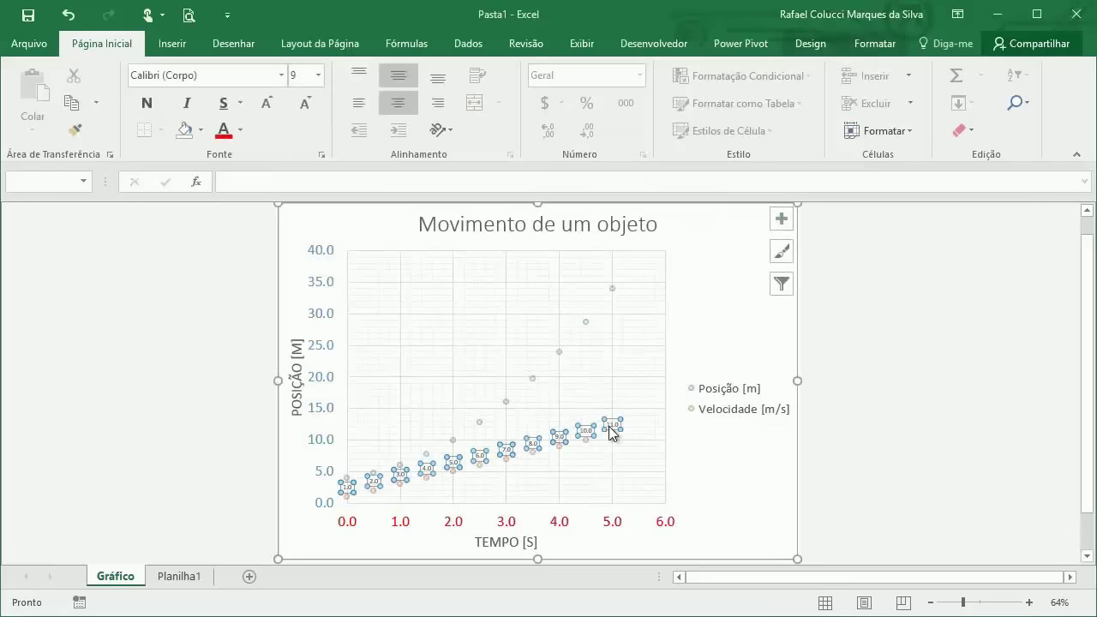
click(856, 389)
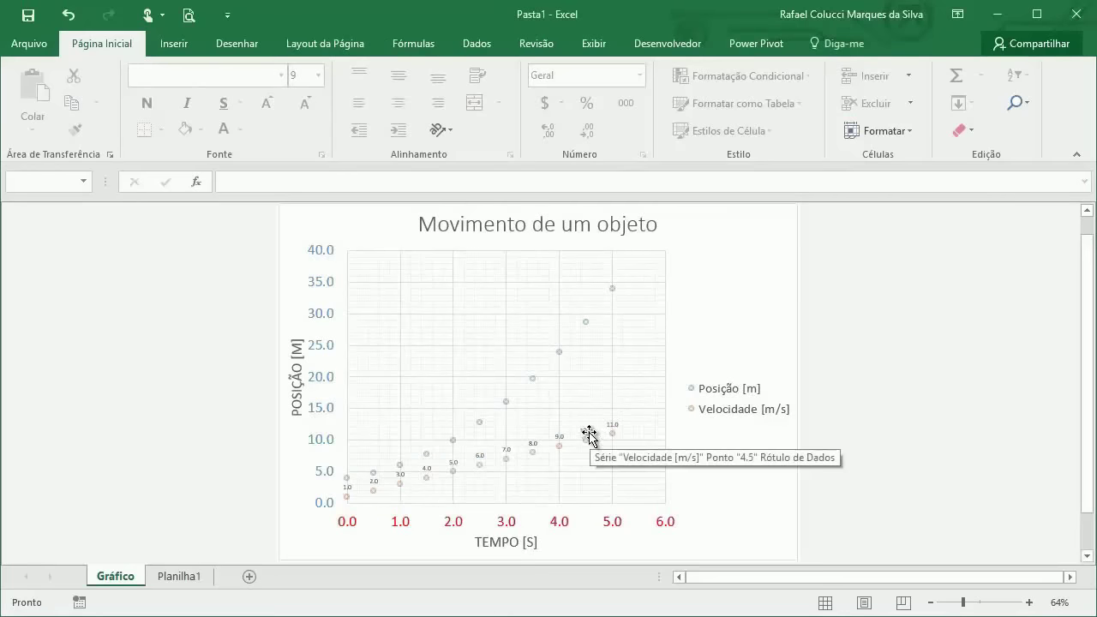
click(771, 232)
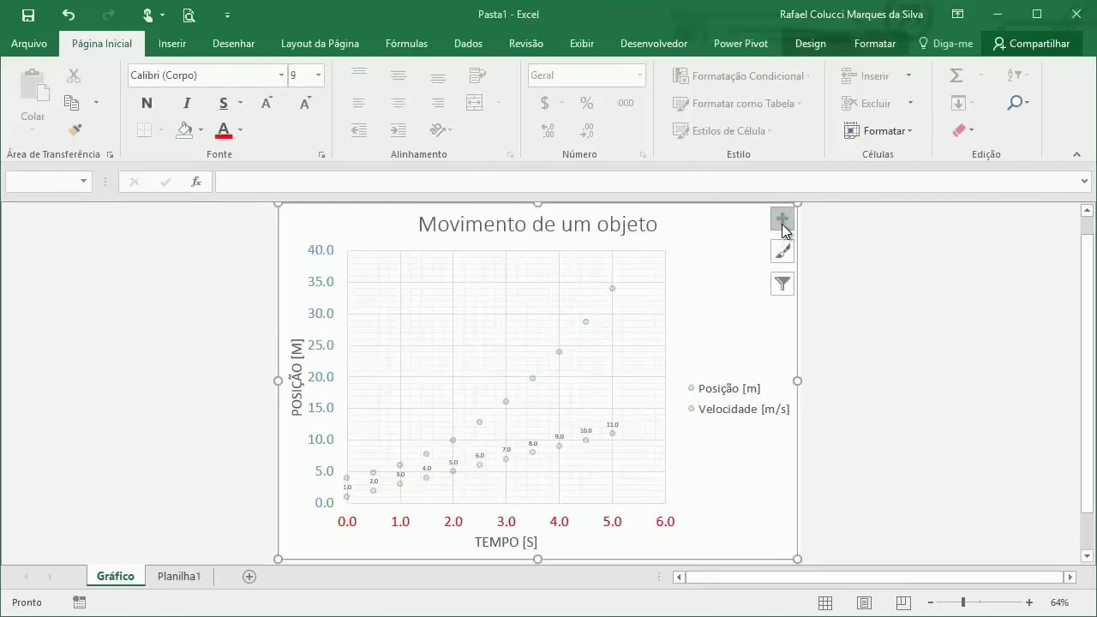
click(781, 220)
click(819, 303)
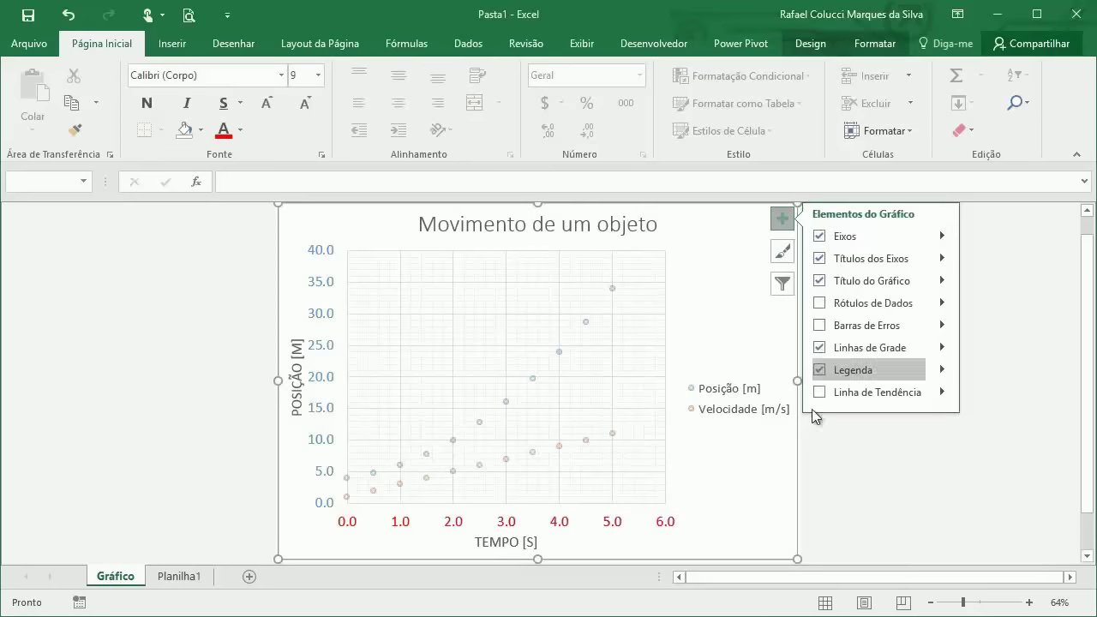
click(878, 473)
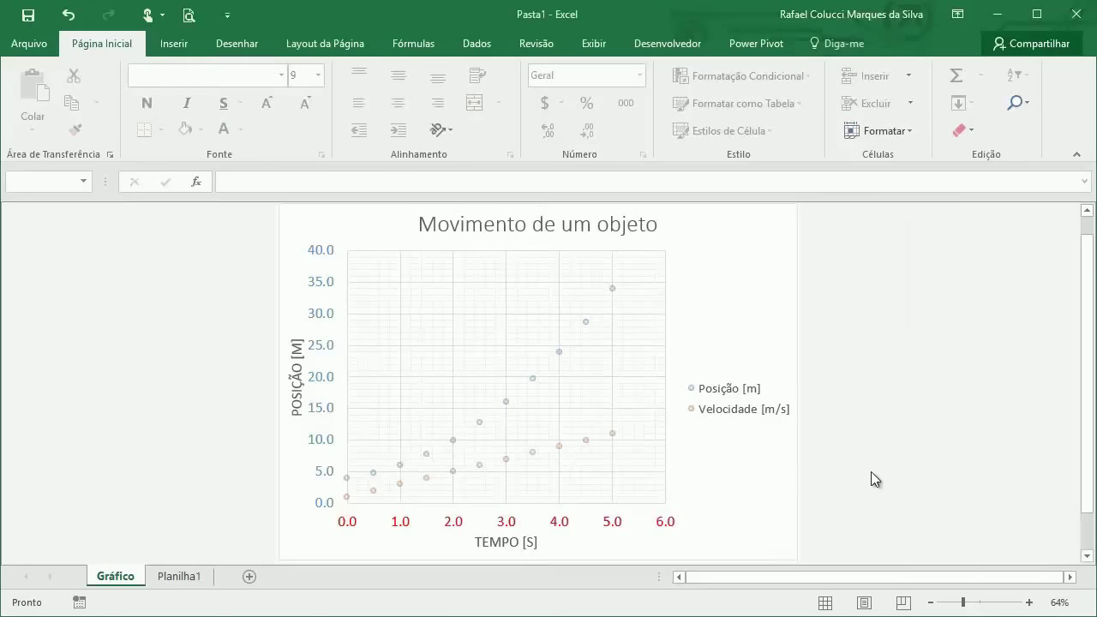
click(561, 447)
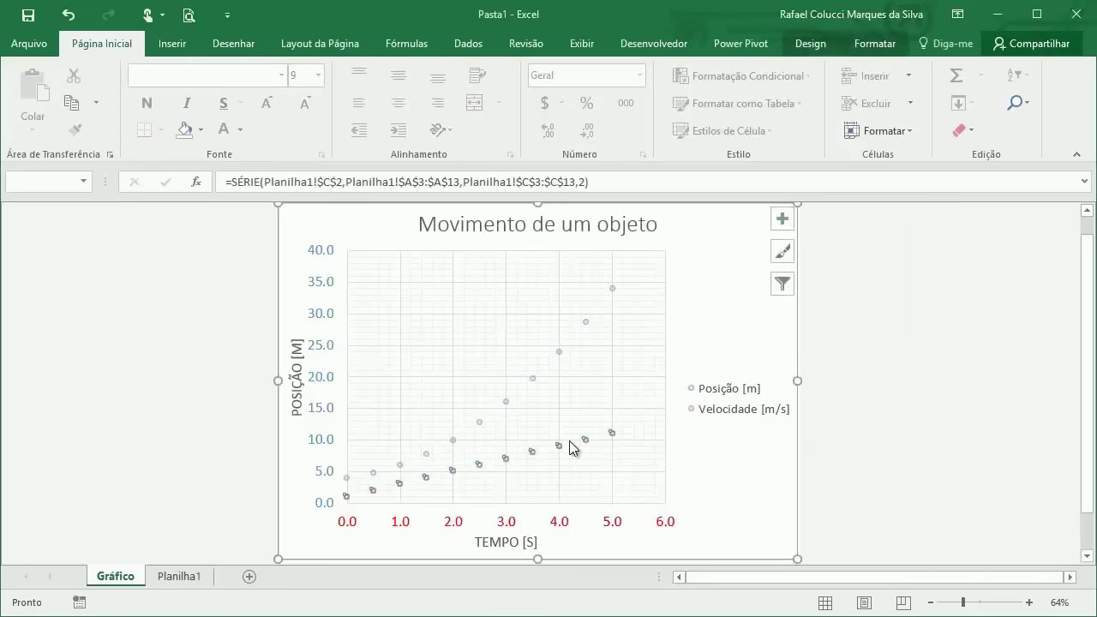
- Apply a new colour row from Alterar Cores to the whole chart
click(810, 43)
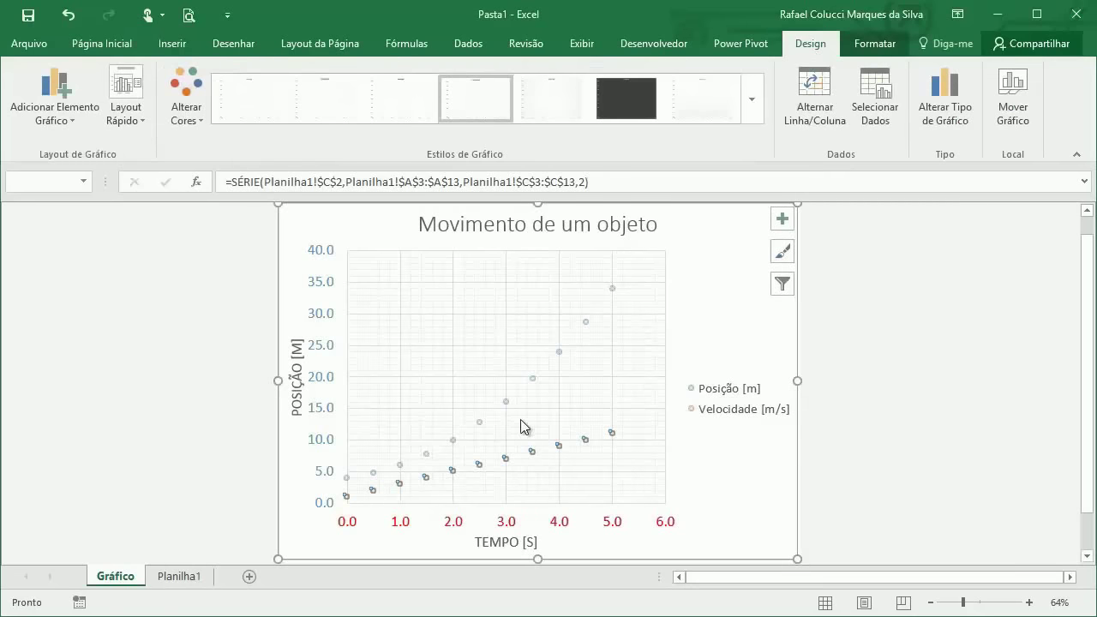
click(186, 90)
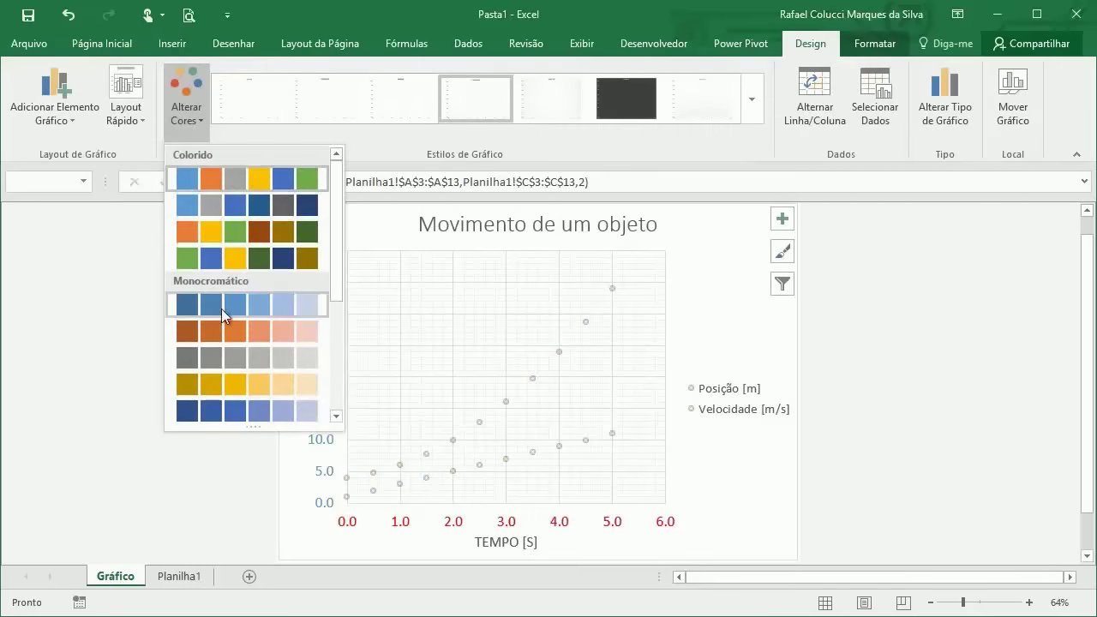
click(219, 233)
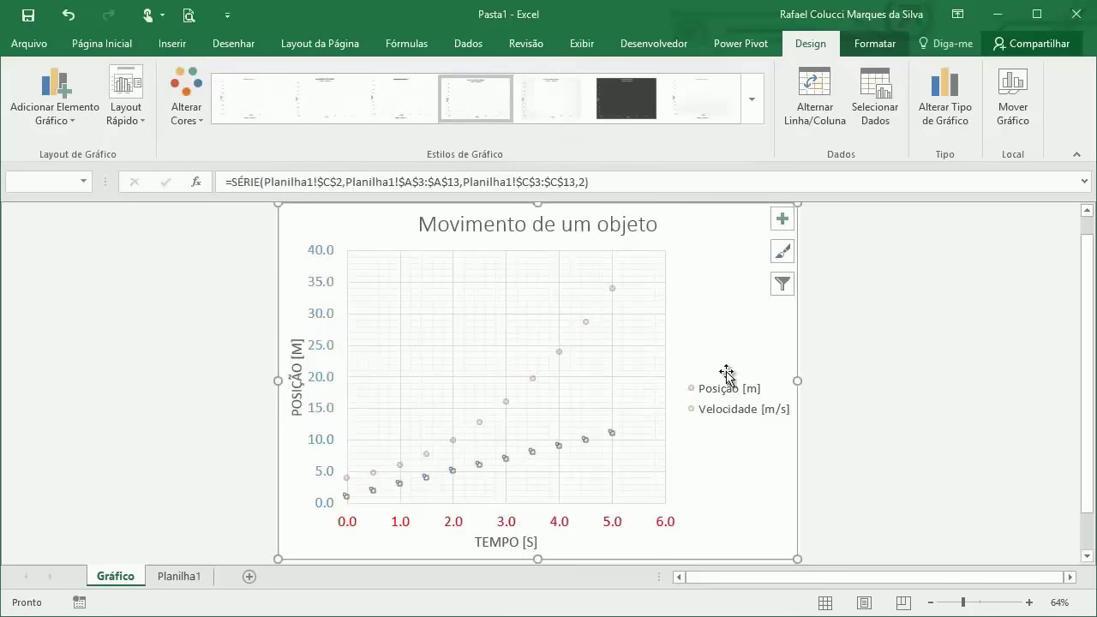
click(895, 387)
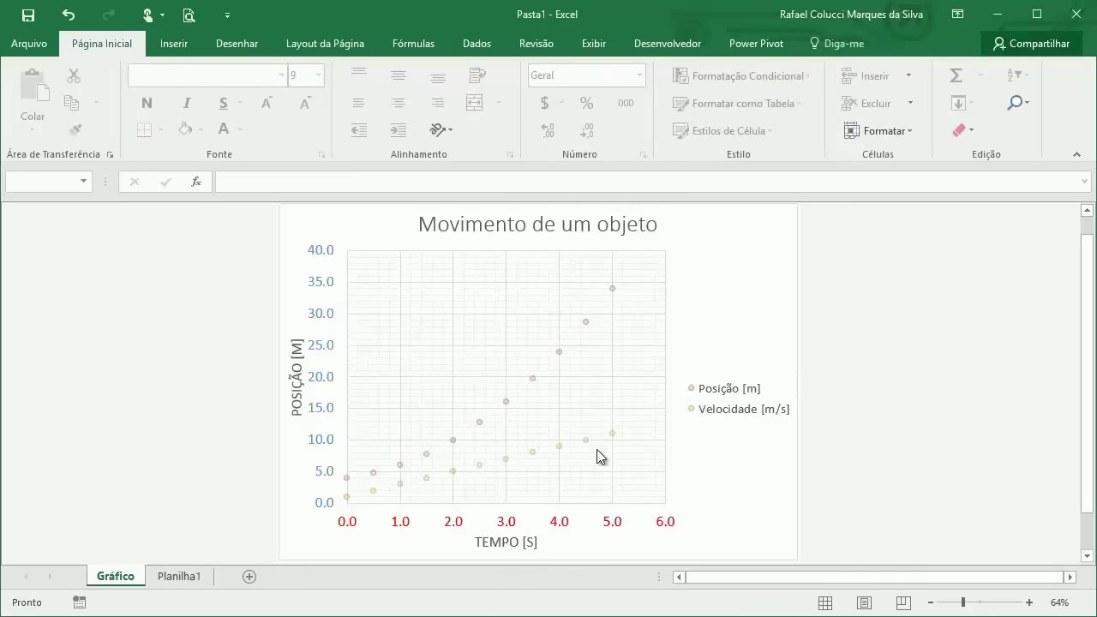
- With the Velocidade series selected, apply a different Alterar Cores colour row
click(555, 447)
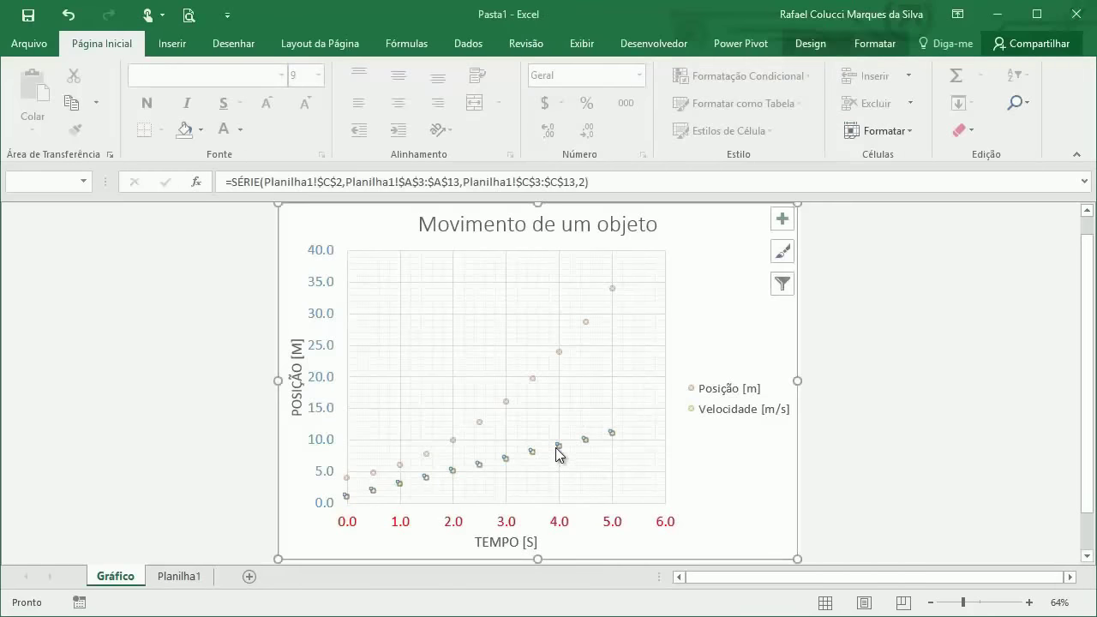
click(814, 43)
click(197, 118)
click(208, 185)
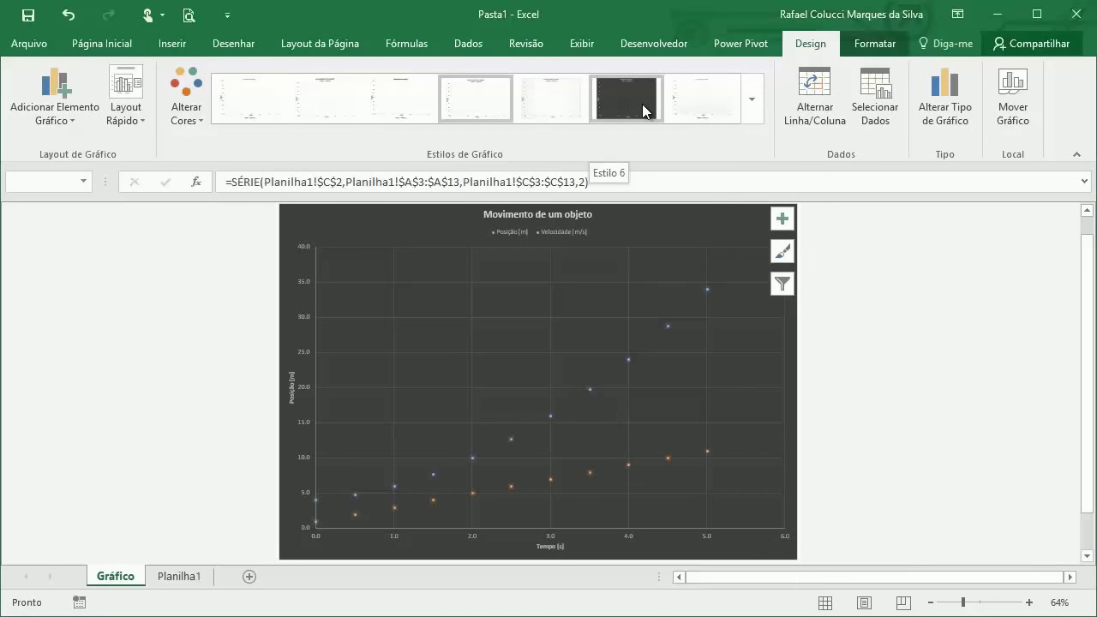
click(903, 340)
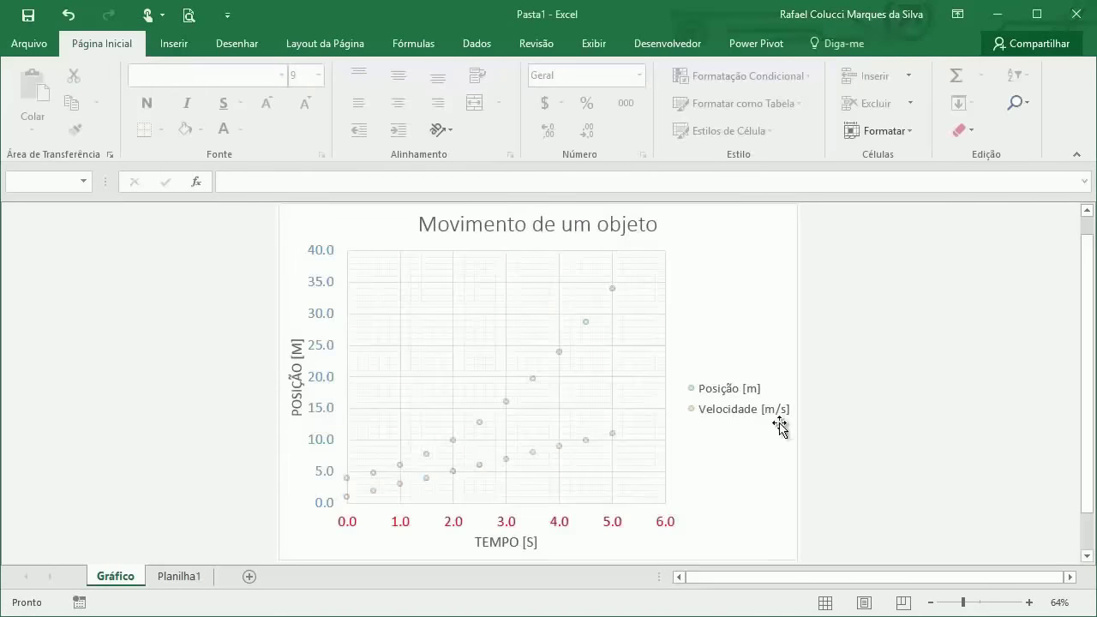
- Plot the Velocidade [m/s] series on a secondary vertical axis scaled 0.0–12.0
mouse_move(584, 443)
click(584, 438)
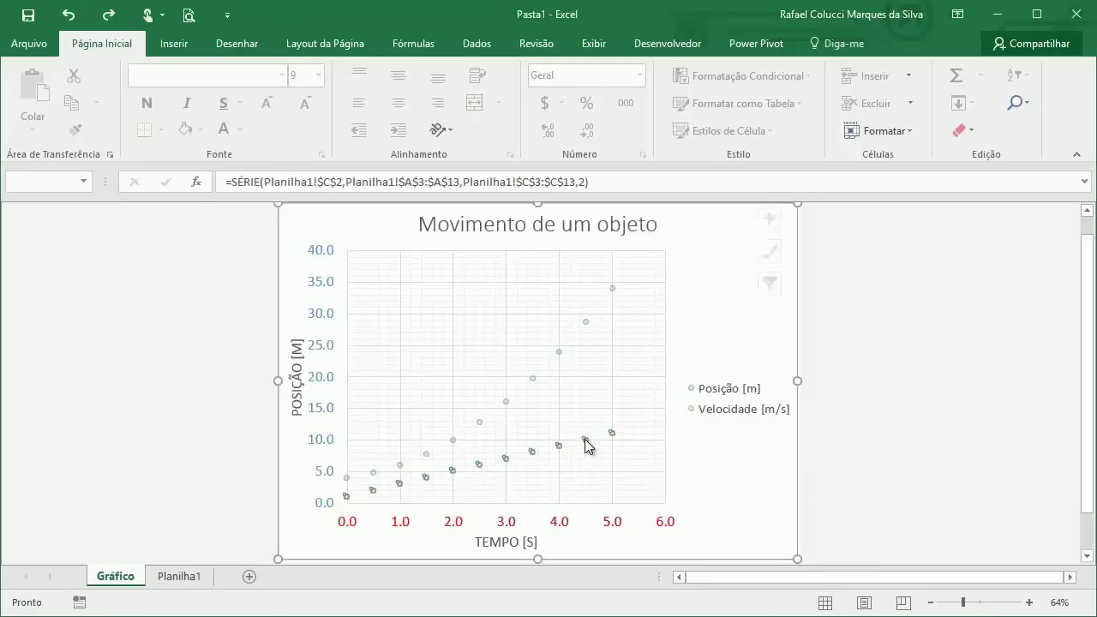
right_click(585, 439)
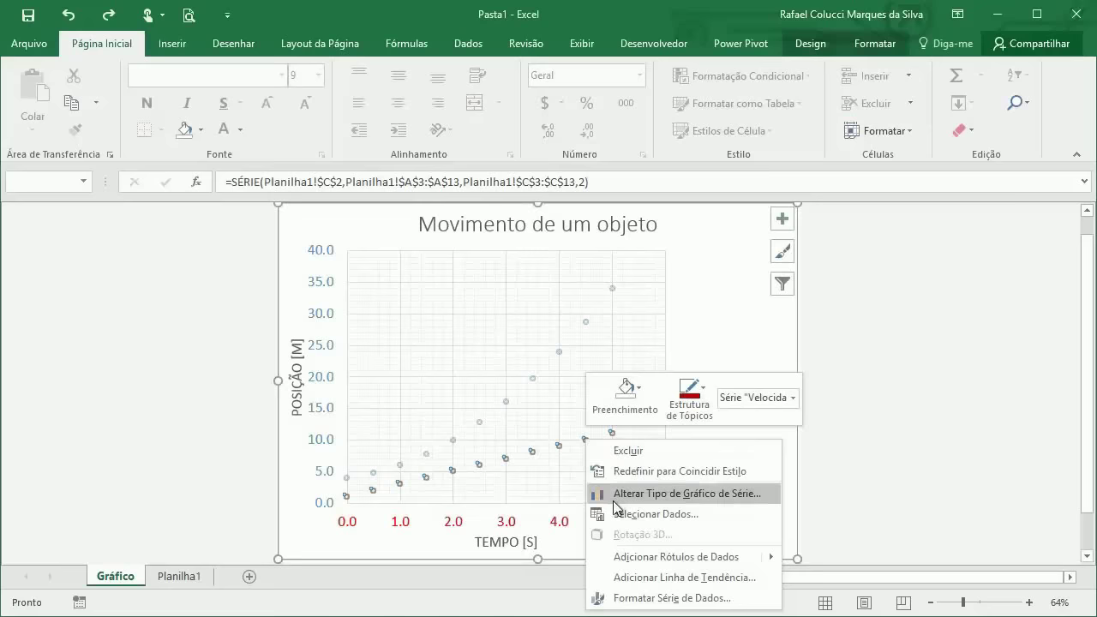
click(637, 598)
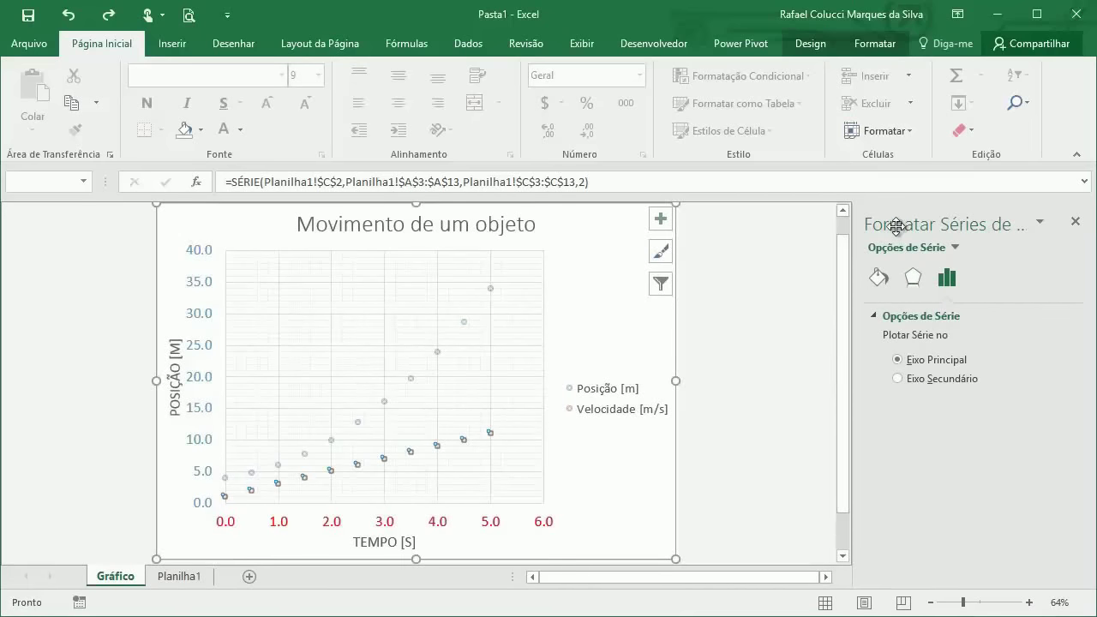
click(898, 378)
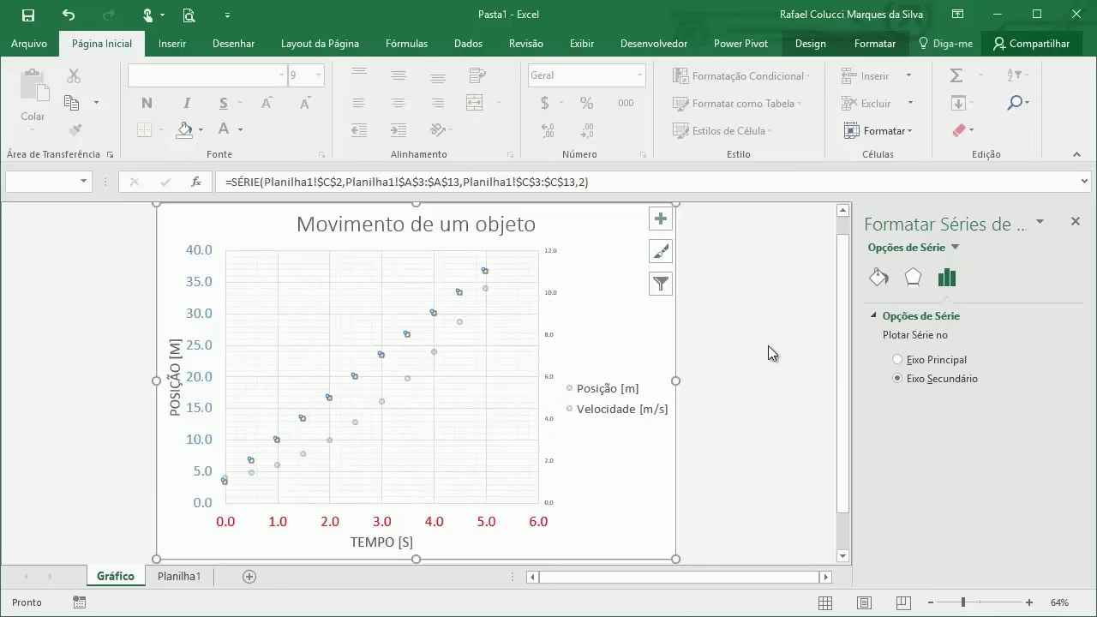
click(878, 279)
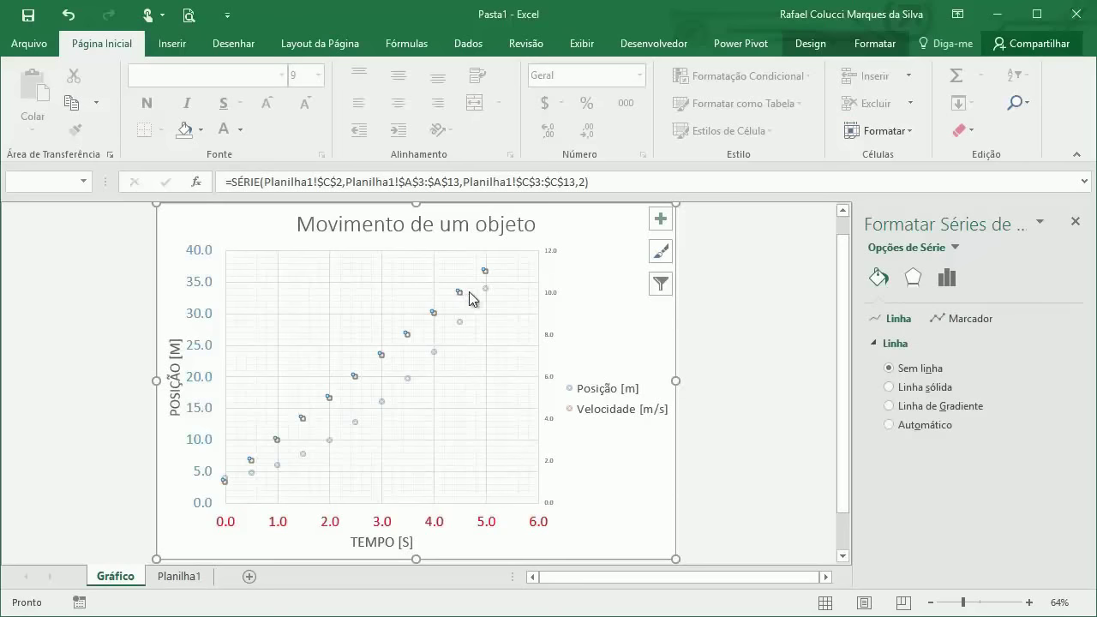
- Try new Velocidade marker border colours, ending with dark navy
click(957, 325)
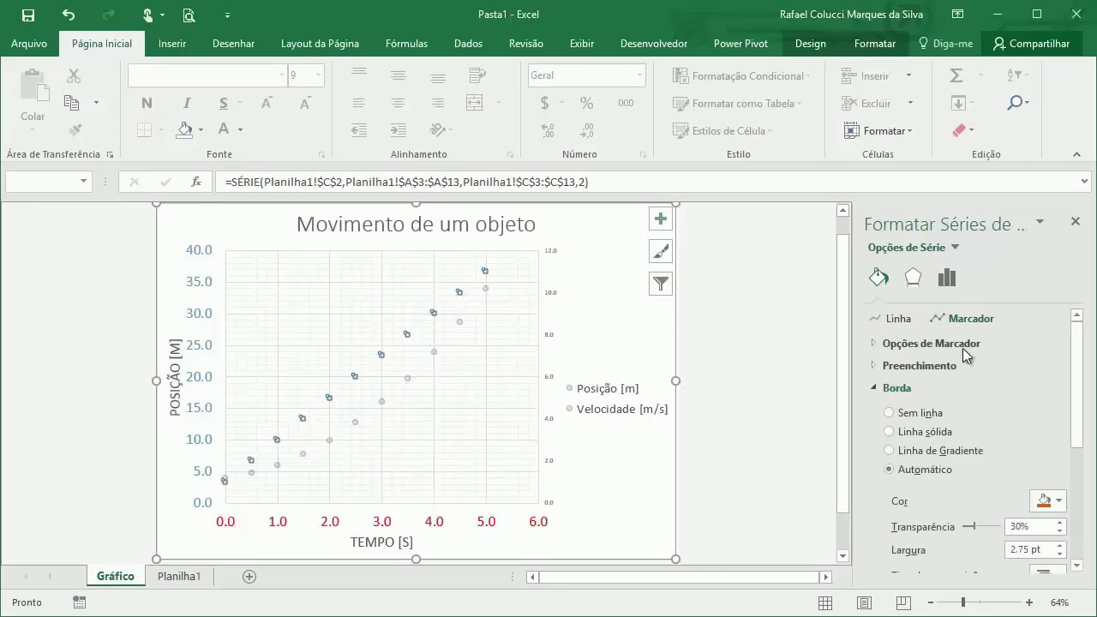
click(1042, 501)
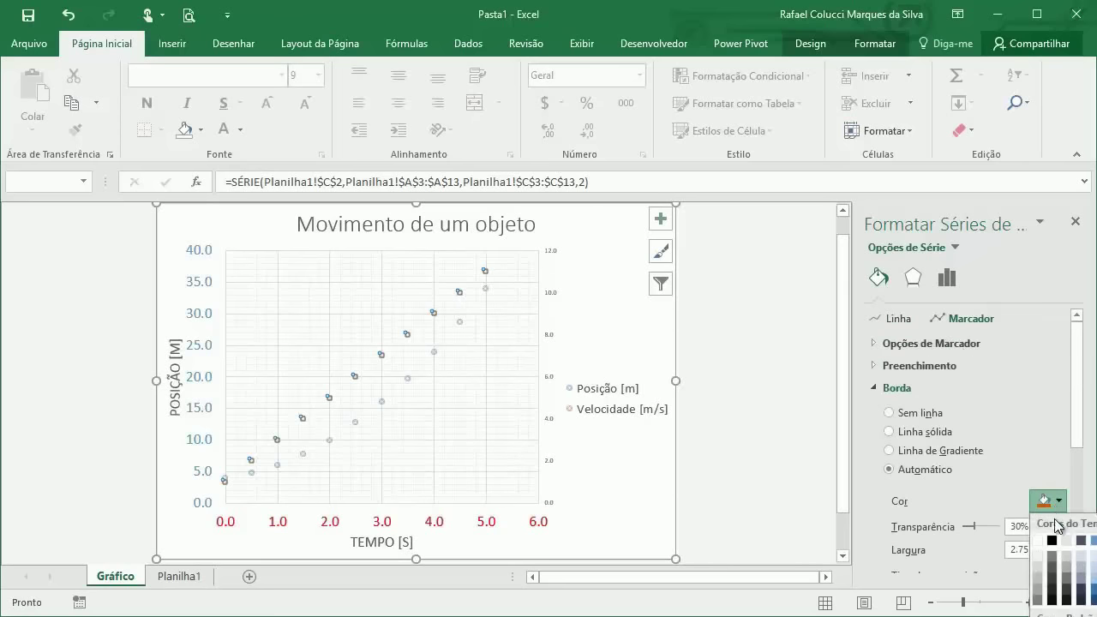
click(1066, 565)
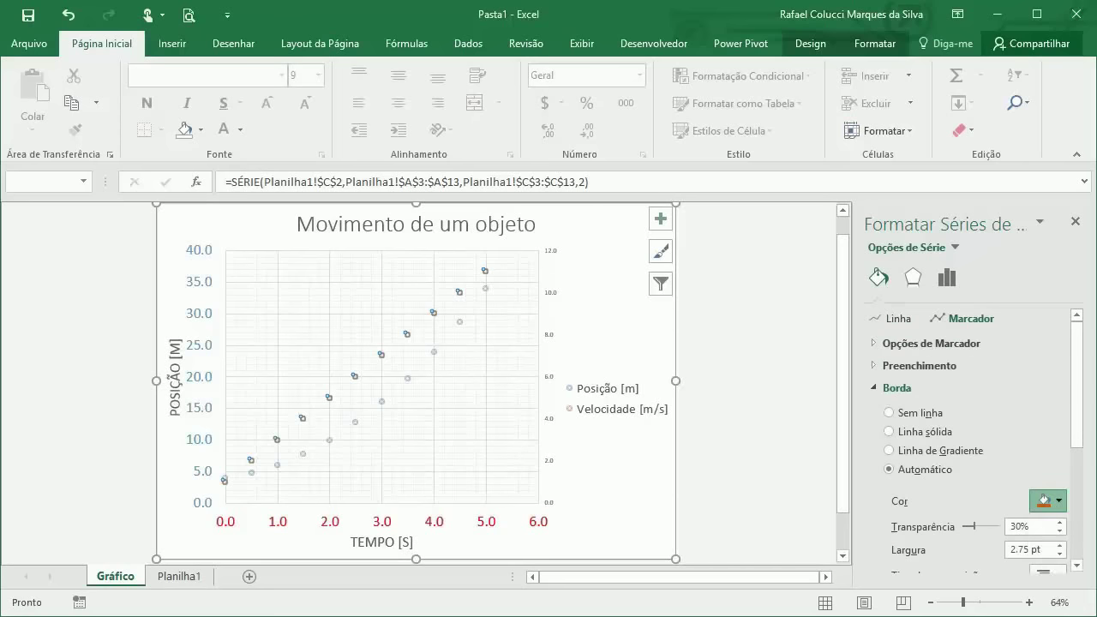
click(782, 449)
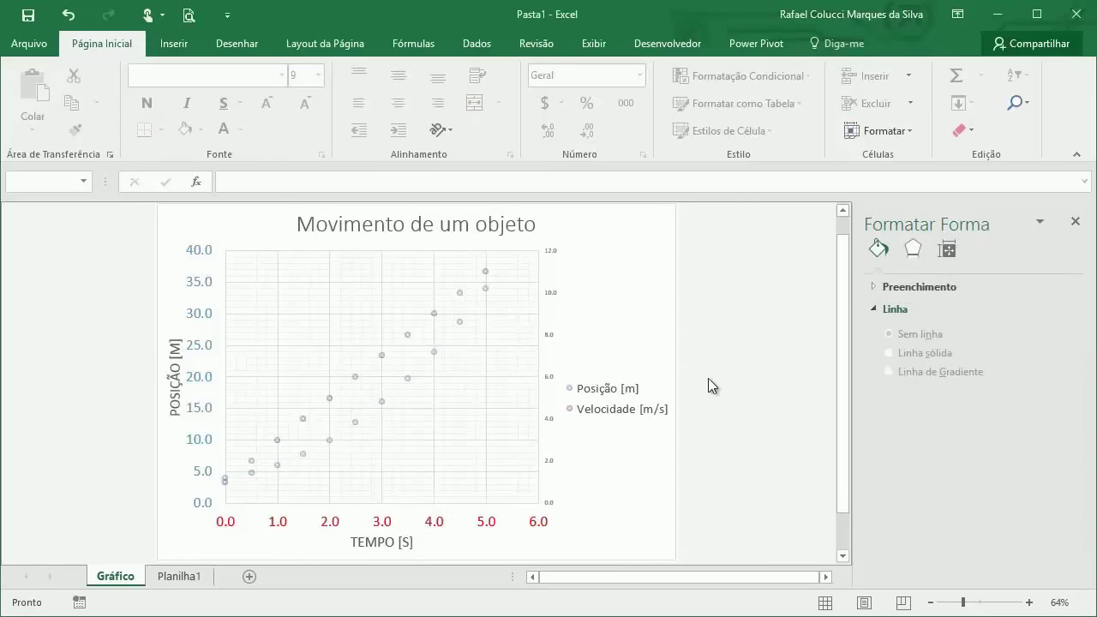
click(461, 293)
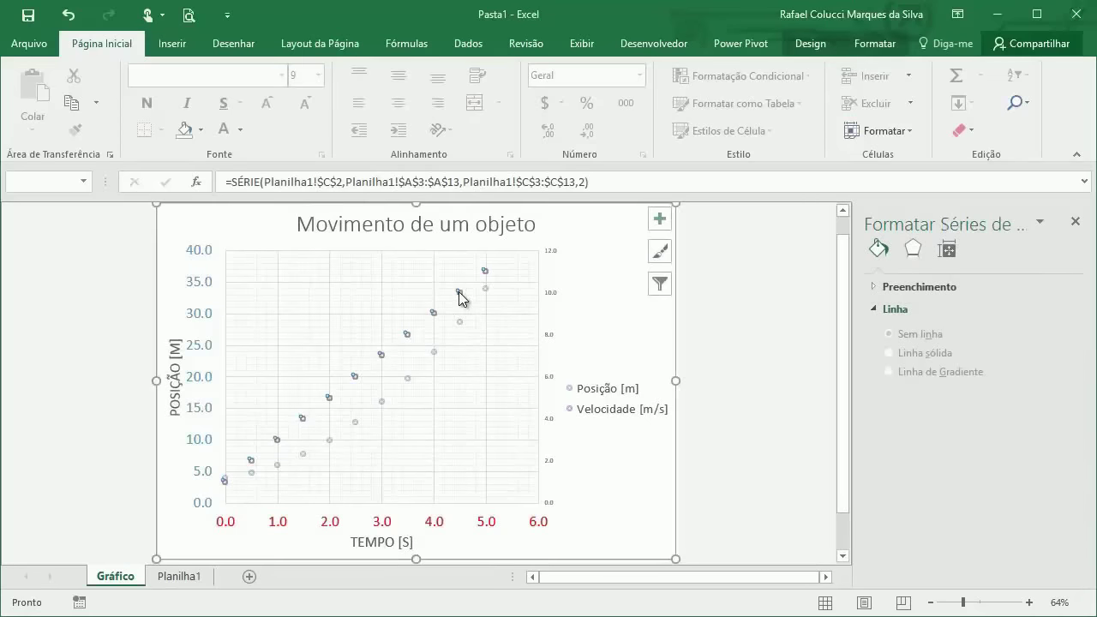
click(946, 278)
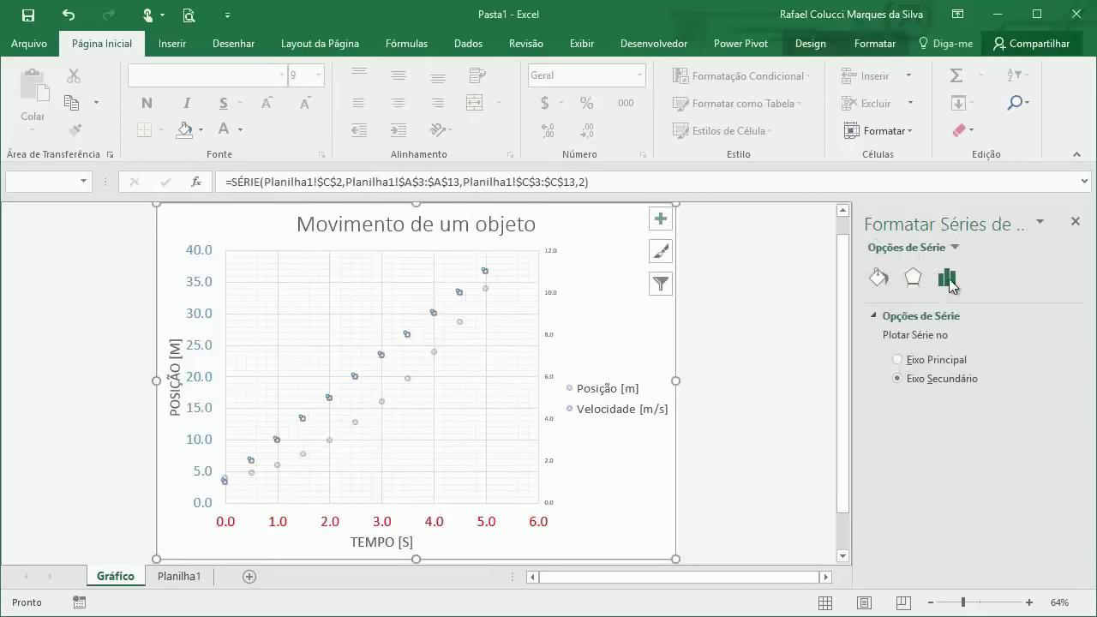
click(878, 276)
click(965, 323)
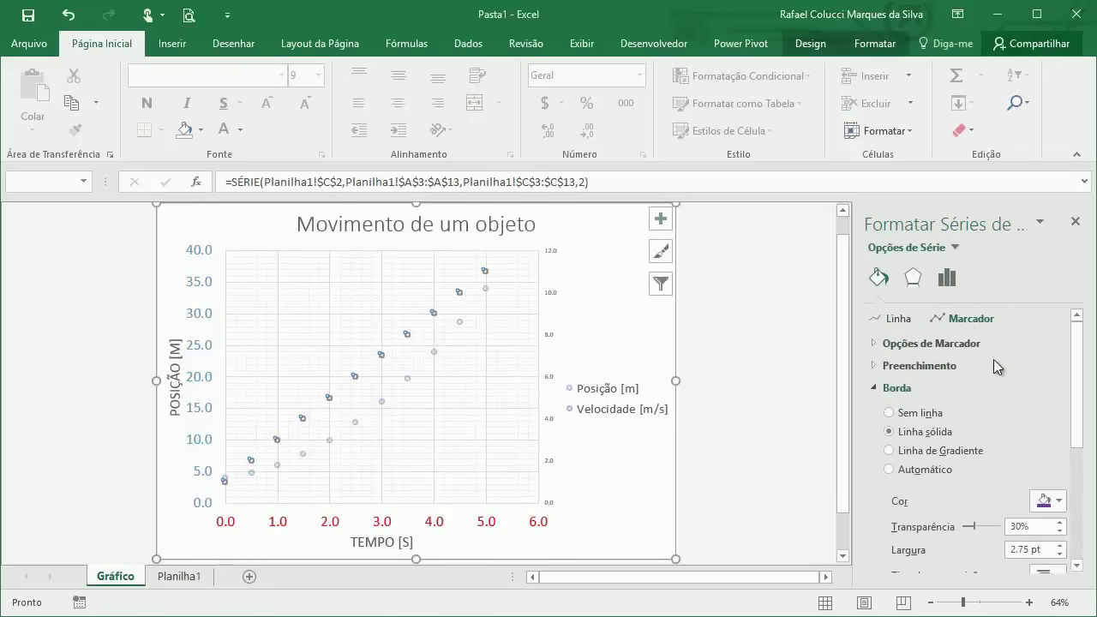
click(1052, 501)
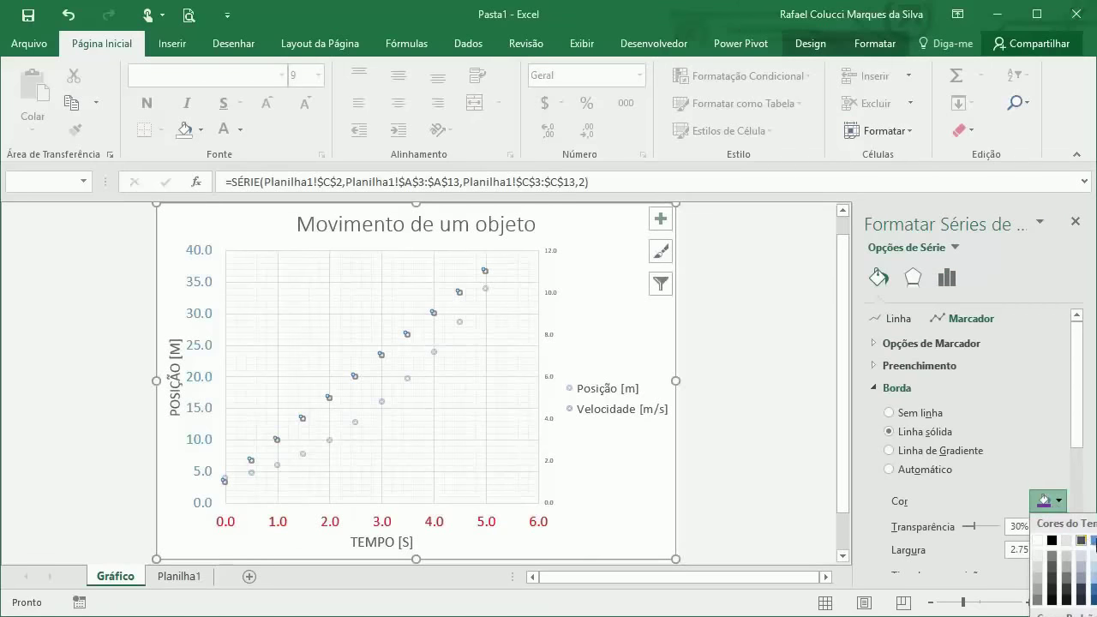
click(1080, 540)
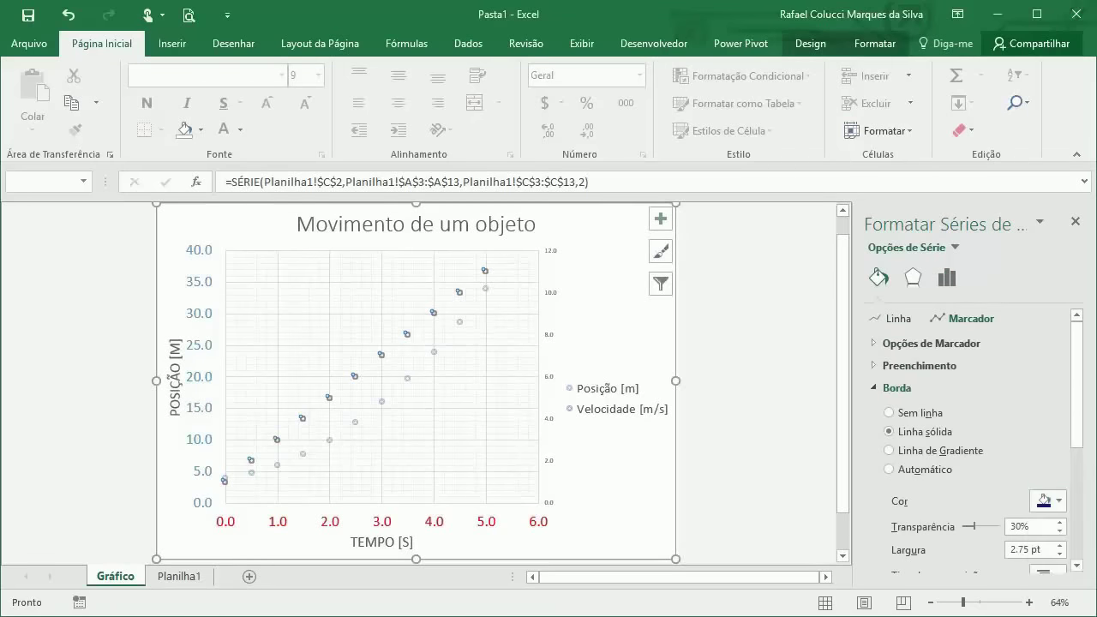
click(695, 314)
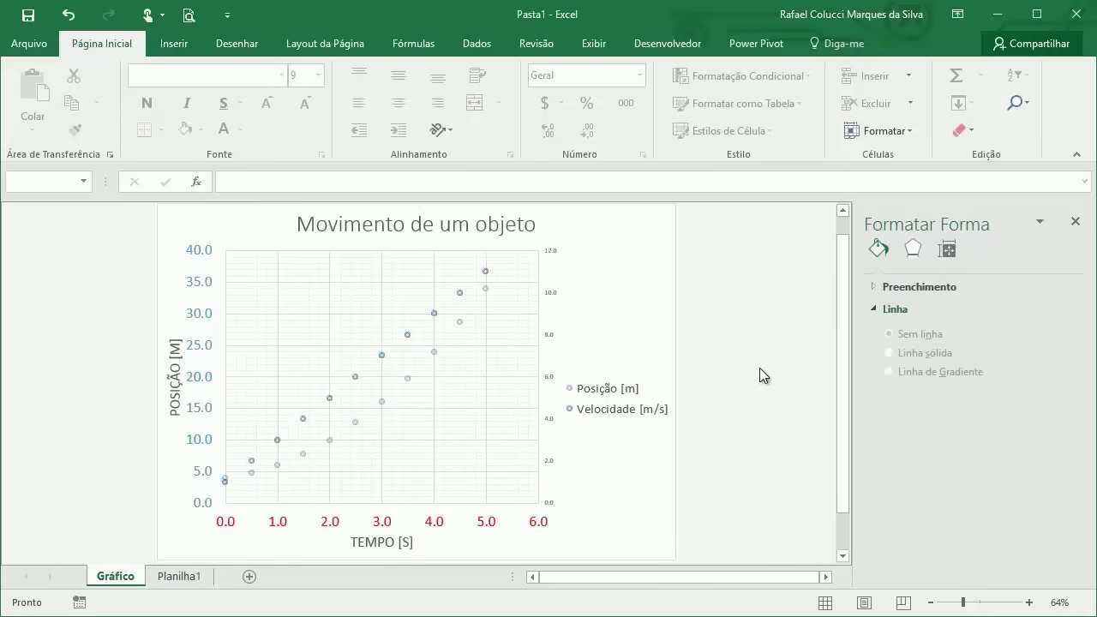
- Lower the transparency of the Velocidade marker borders
click(461, 299)
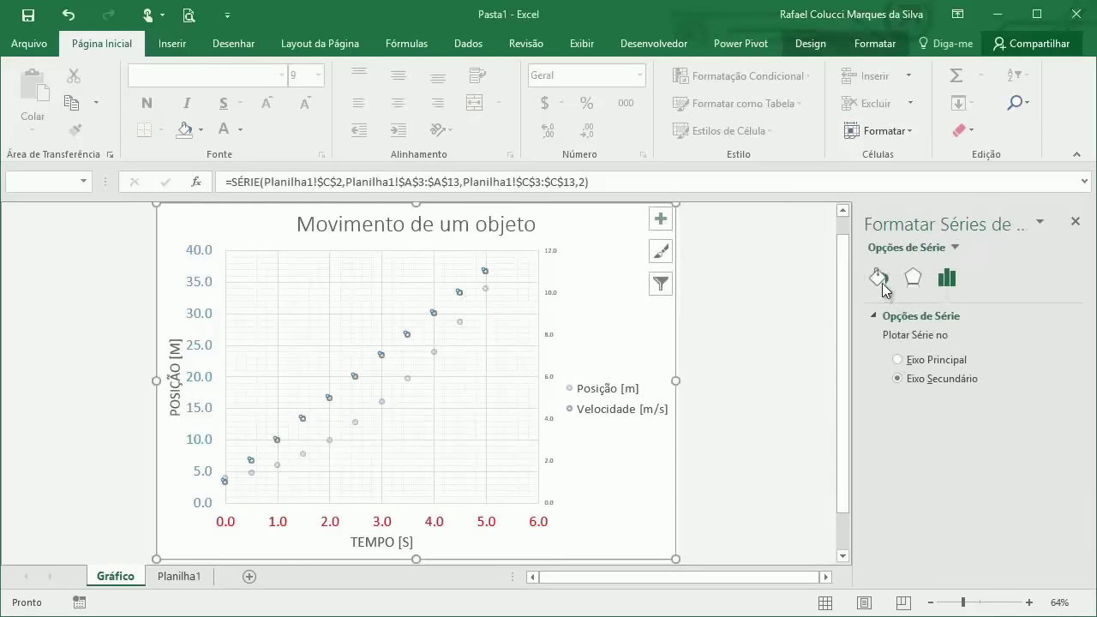
click(881, 284)
click(946, 322)
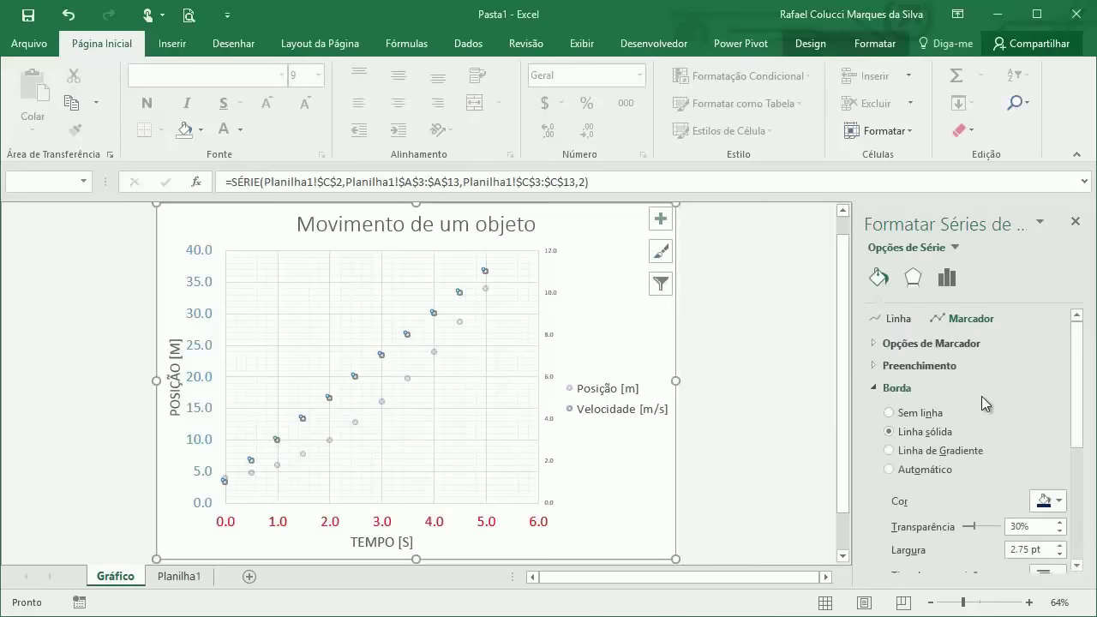
scroll(971, 413, down, 2)
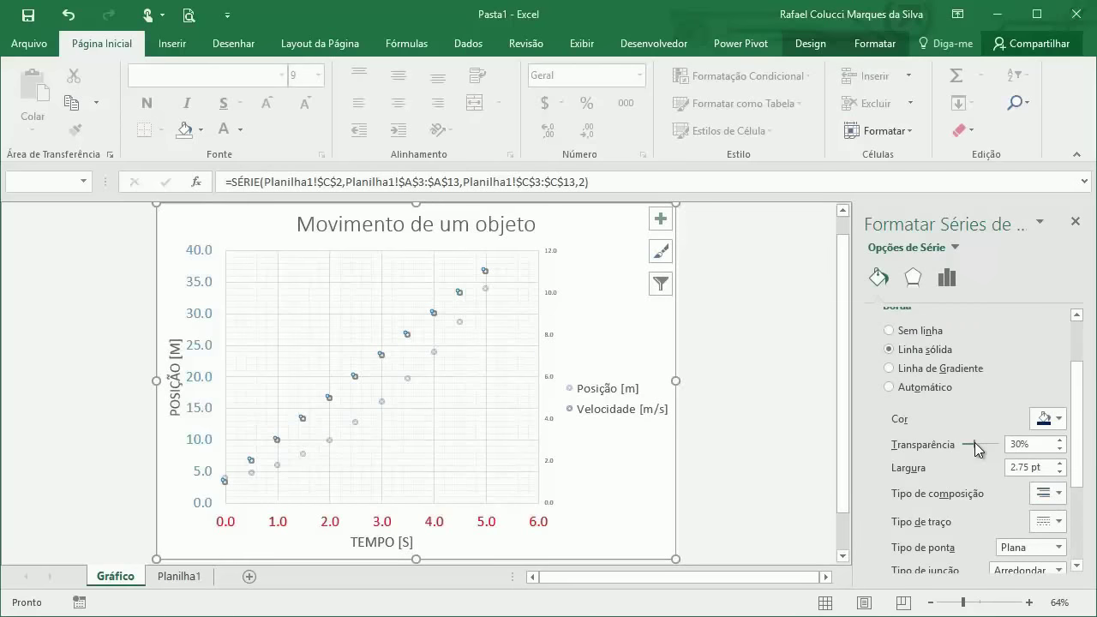
drag(974, 443, 969, 444)
click(749, 334)
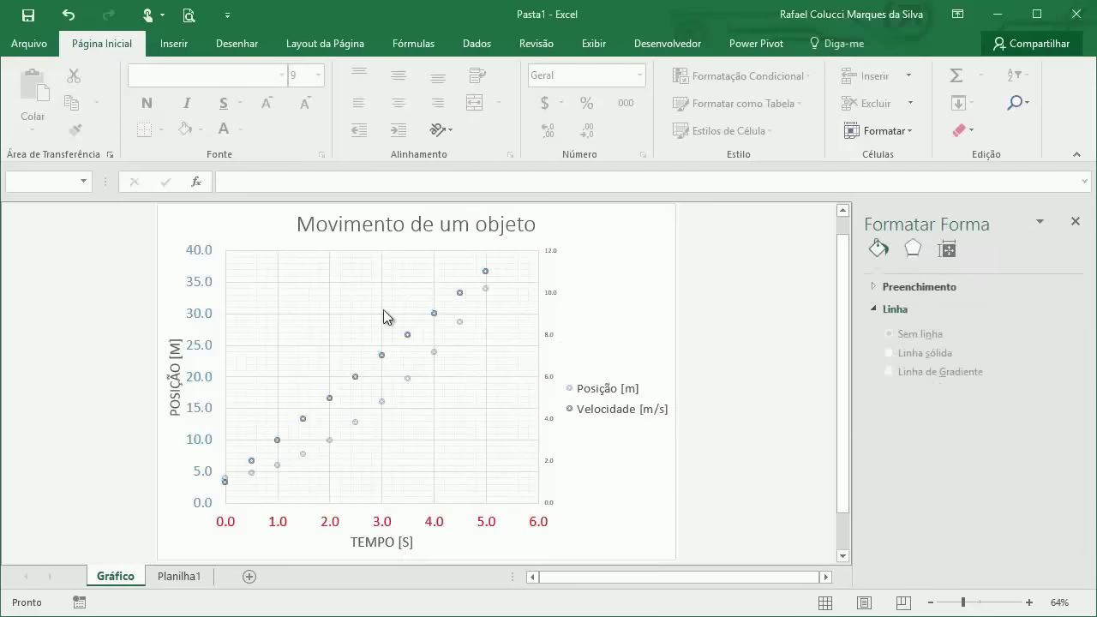
- Make the Velocidade marker borders dark red
click(385, 357)
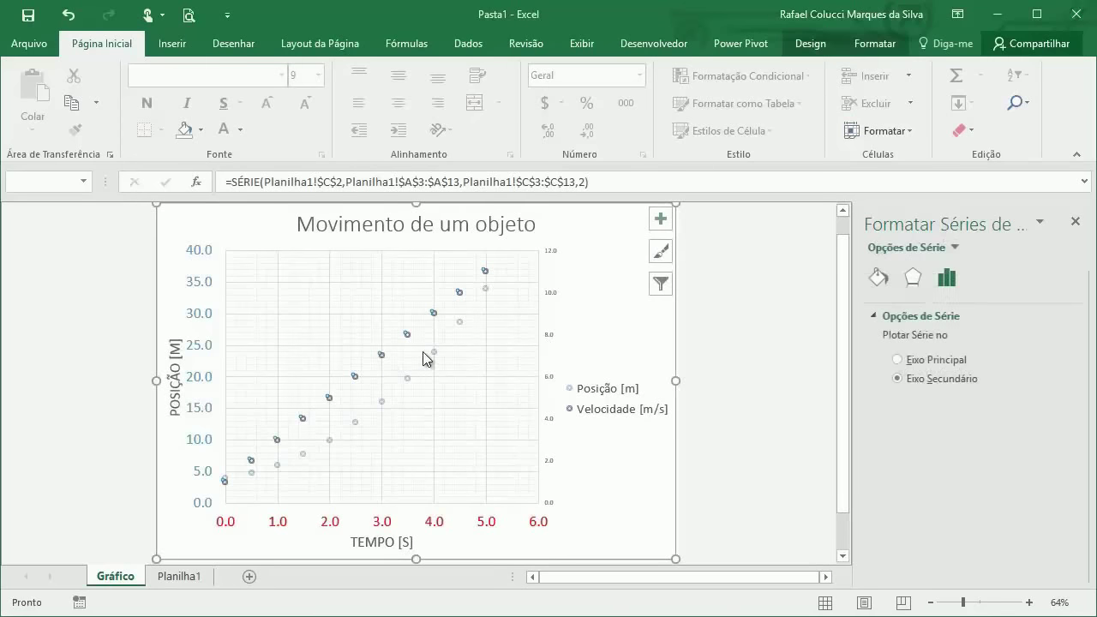
click(878, 276)
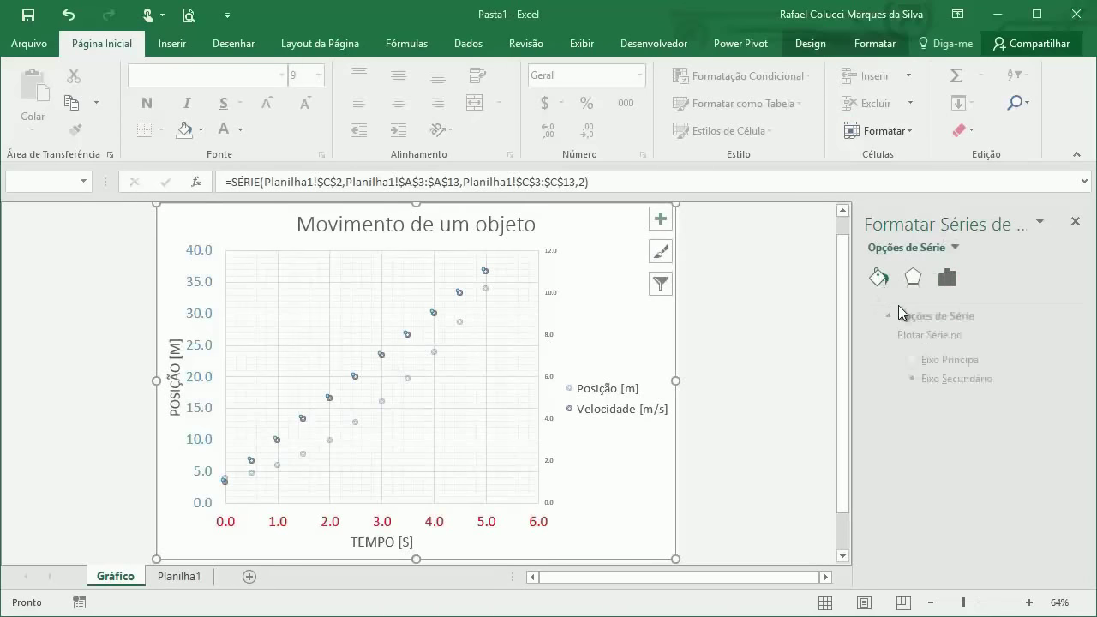
click(953, 318)
scroll(985, 394, down, 1)
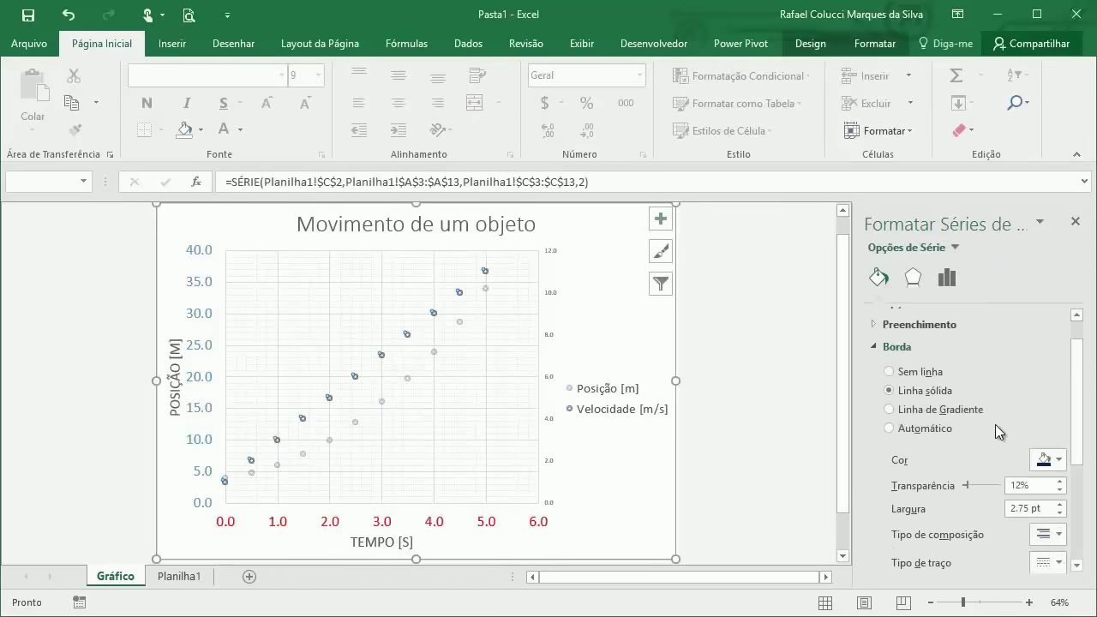
click(1049, 460)
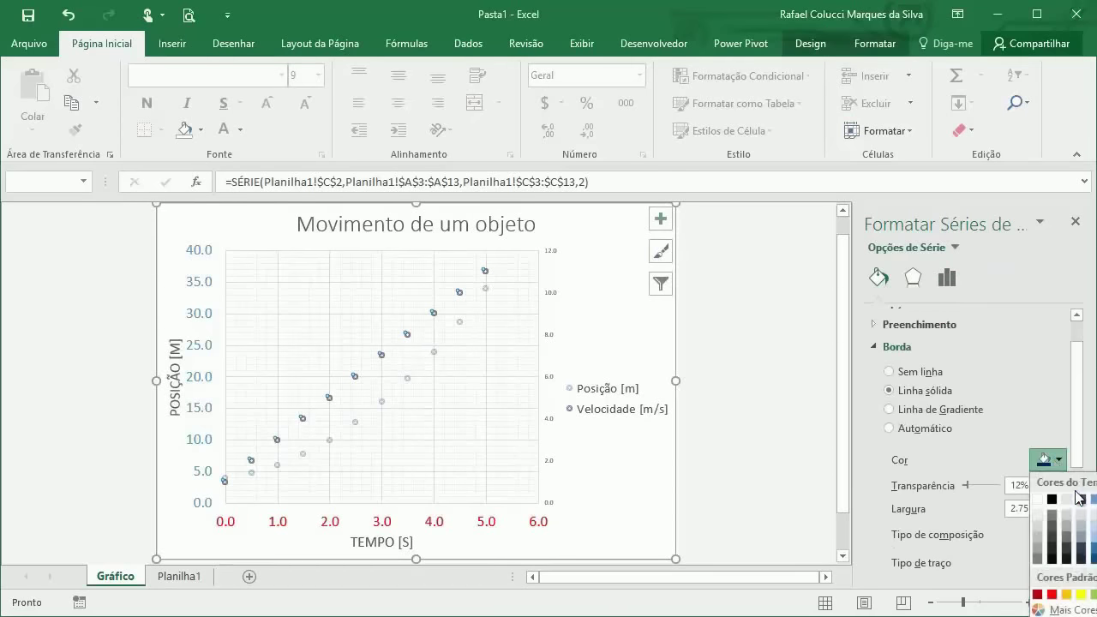
click(1038, 597)
click(775, 421)
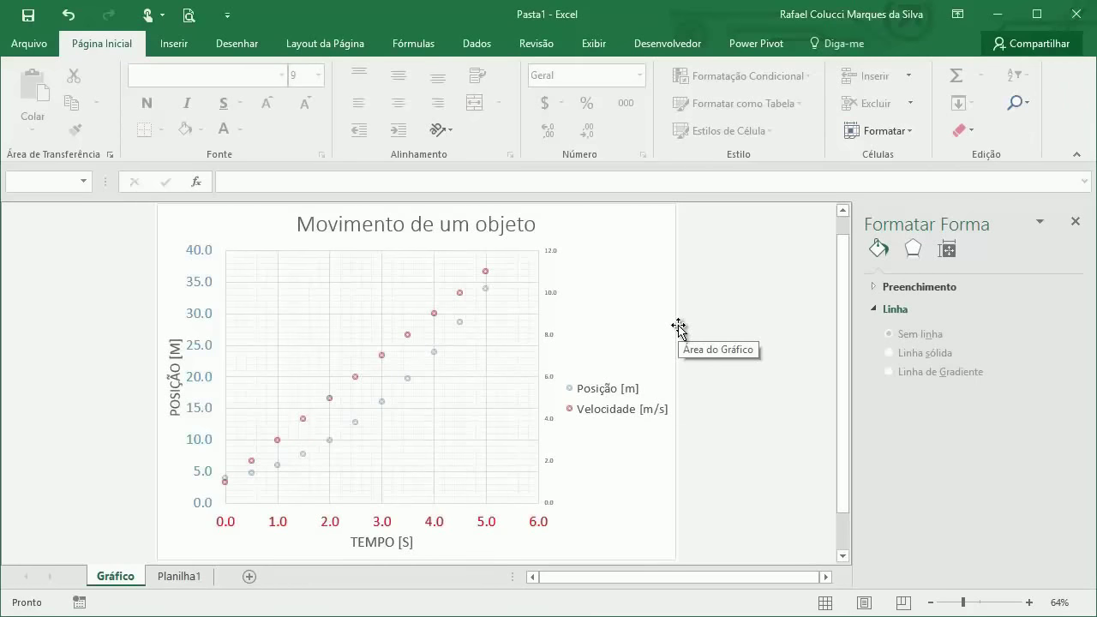
- Change the Velocidade marker borders from red to green
click(460, 293)
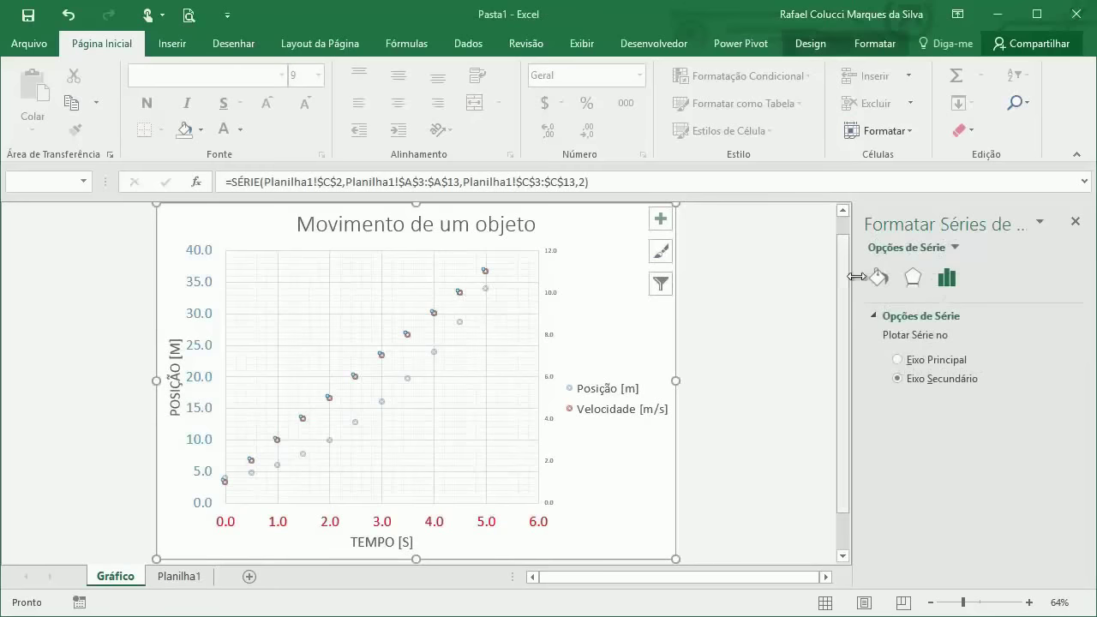
click(880, 279)
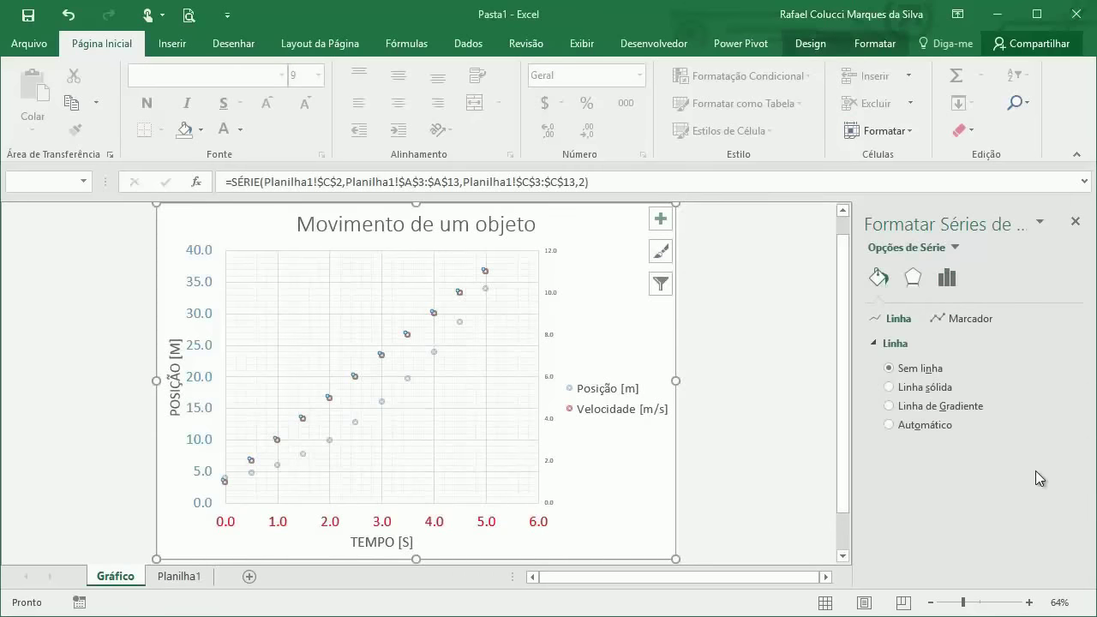
click(968, 320)
click(1063, 504)
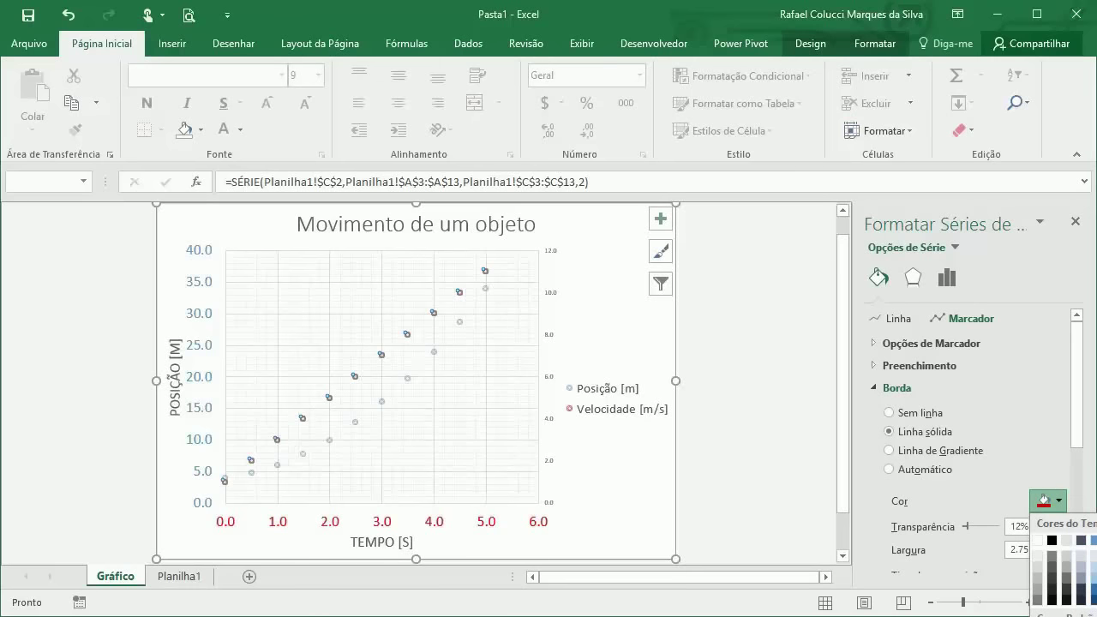
click(1059, 582)
click(751, 386)
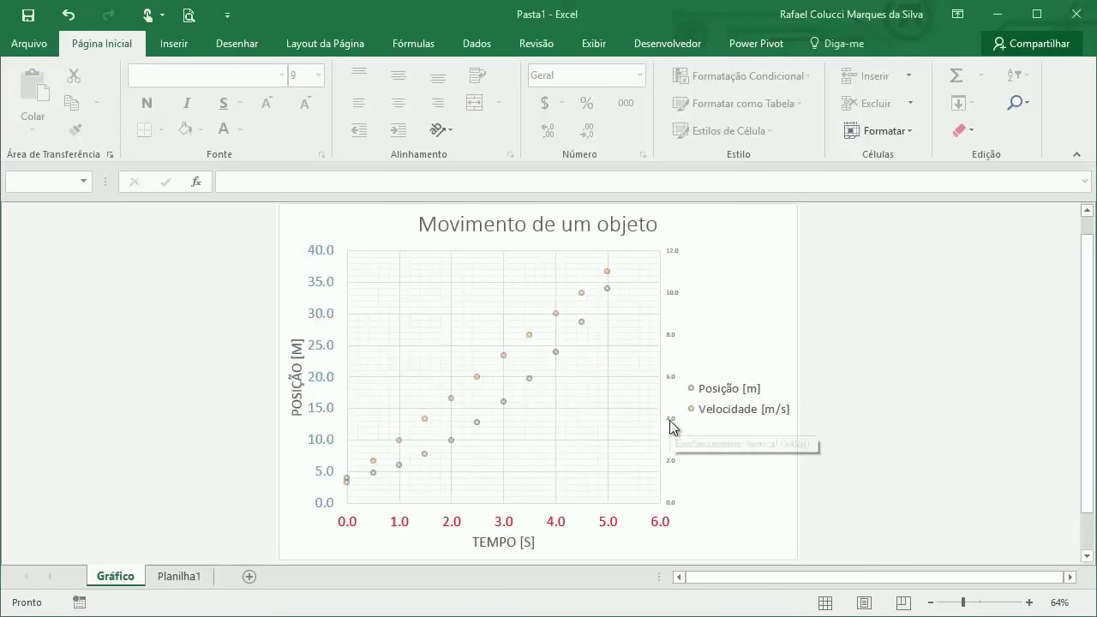
- Enlarge the secondary velocity axis numbers to font size 18
click(672, 428)
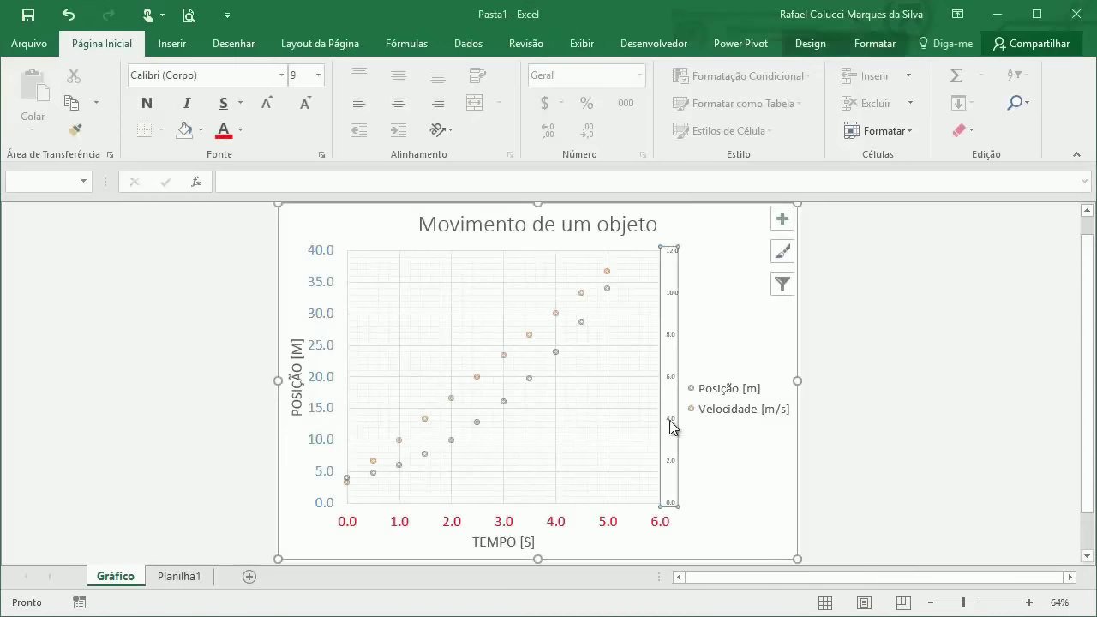
click(264, 110)
click(265, 110)
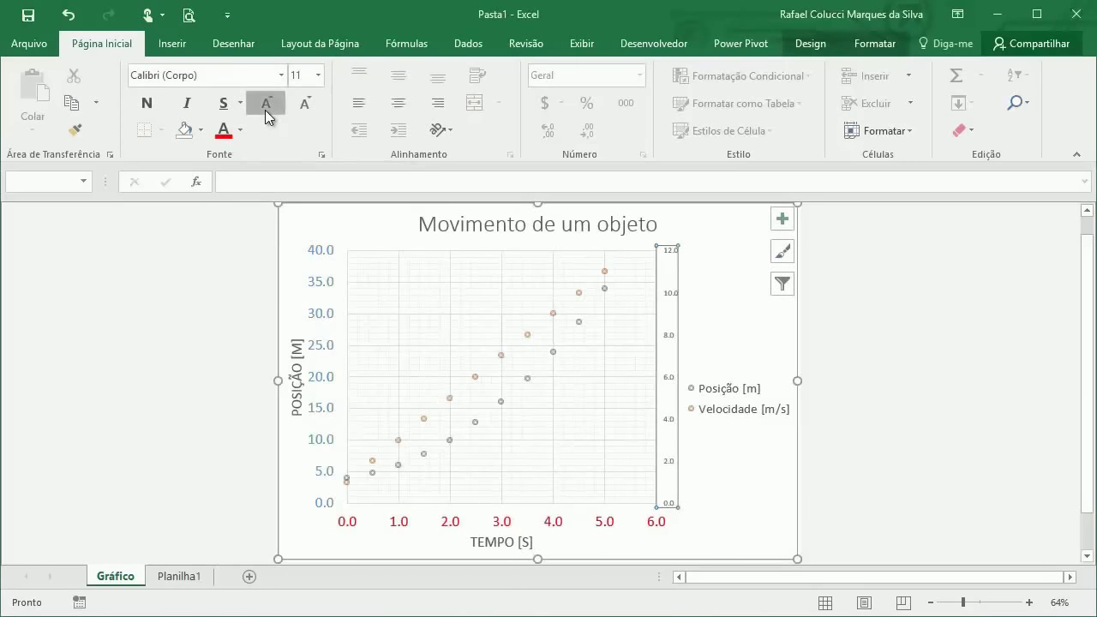
click(265, 110)
click(265, 110)
click(264, 110)
key(Escape)
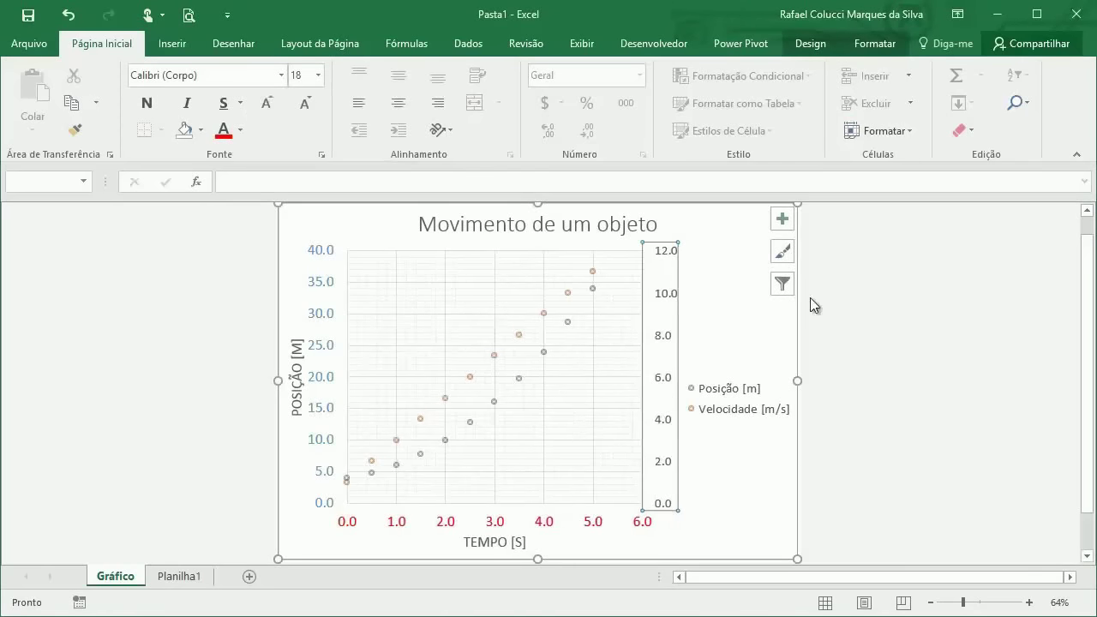
- Colour the secondary velocity axis numbers orange
click(651, 343)
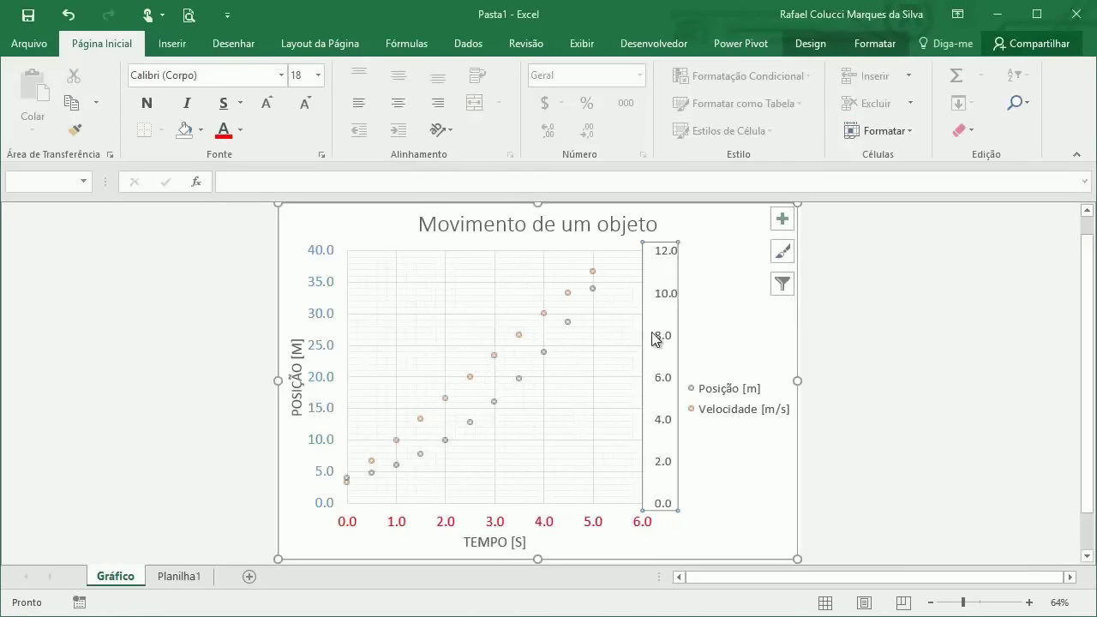
click(242, 130)
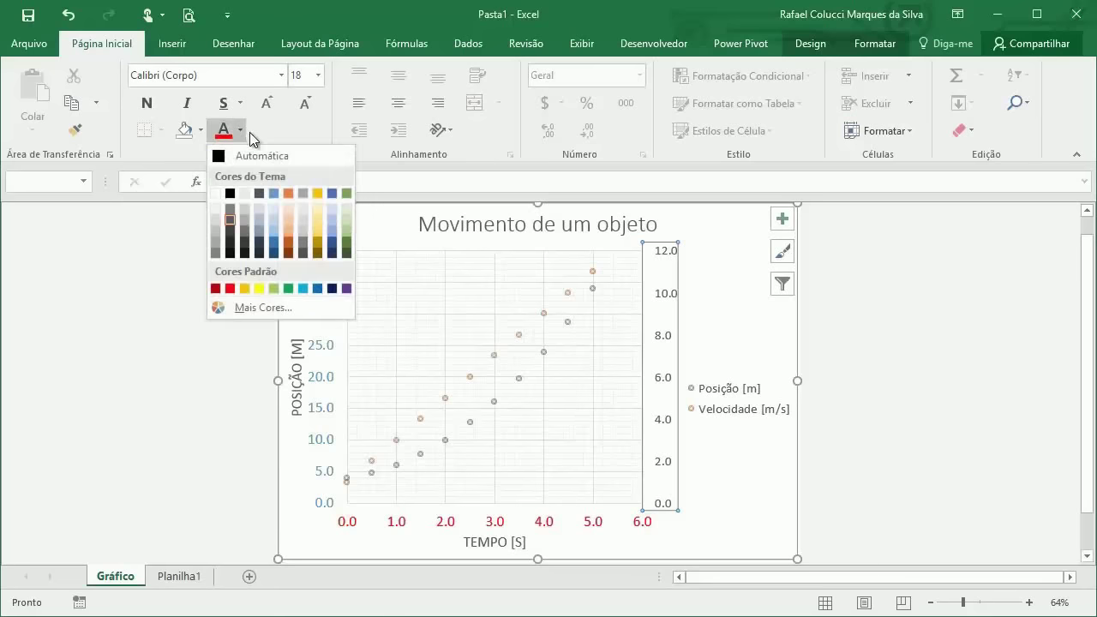
click(290, 193)
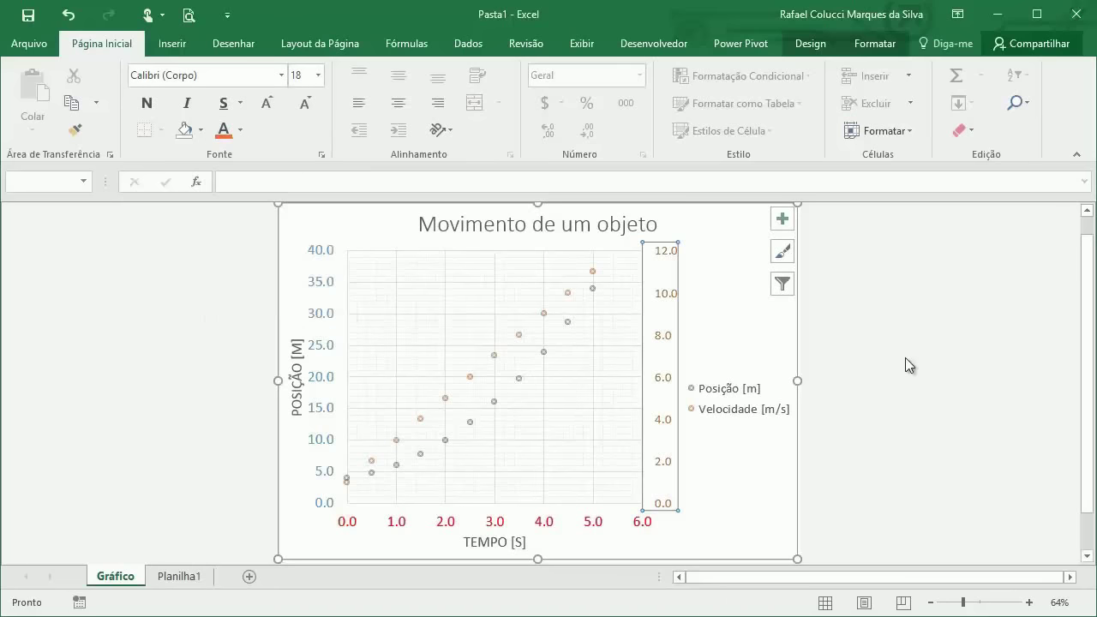
click(958, 381)
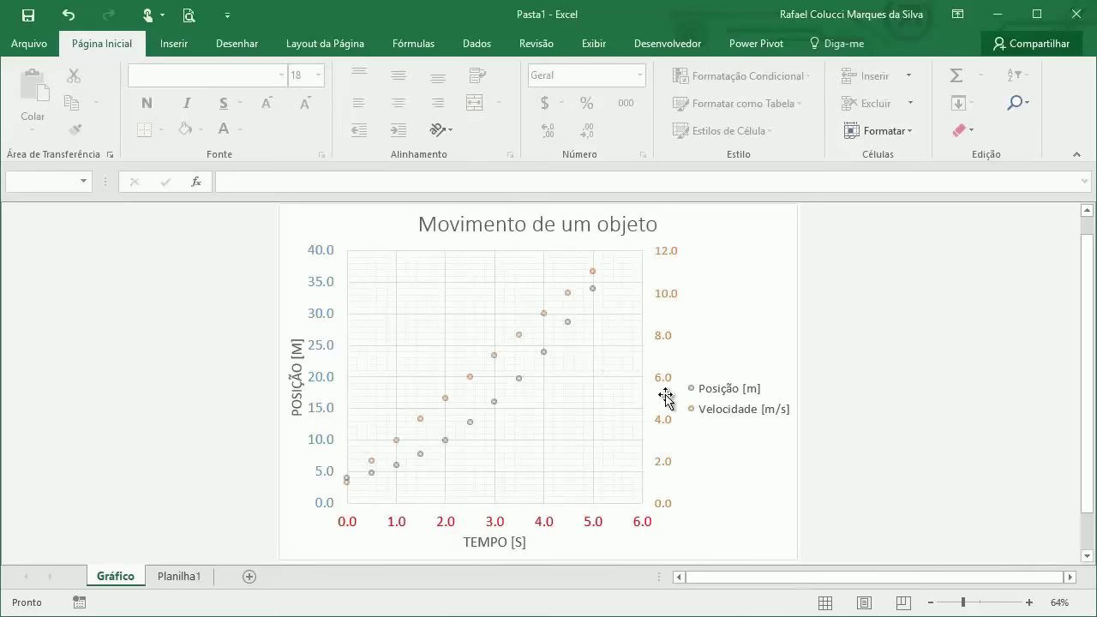
click(677, 341)
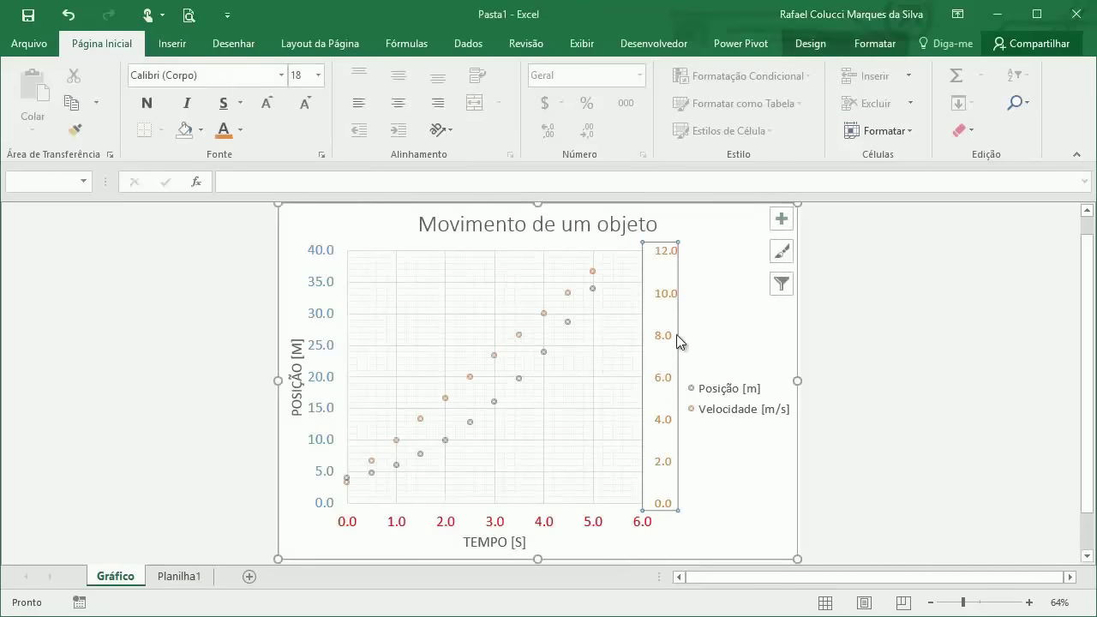
- Add a secondary vertical axis title and enlarge it to size 18
click(782, 220)
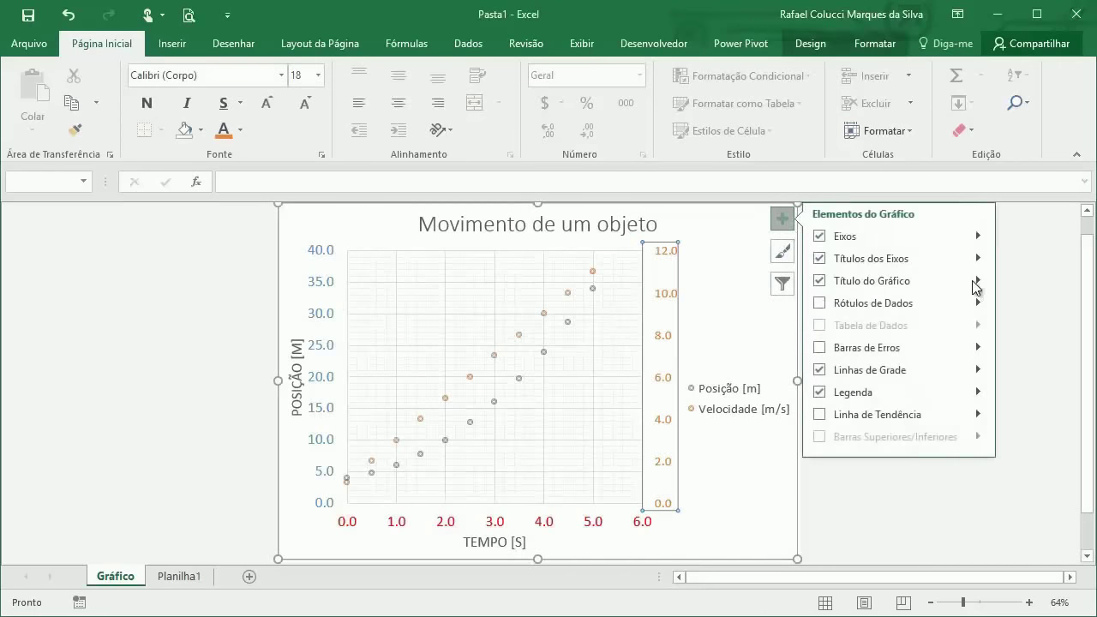
click(979, 283)
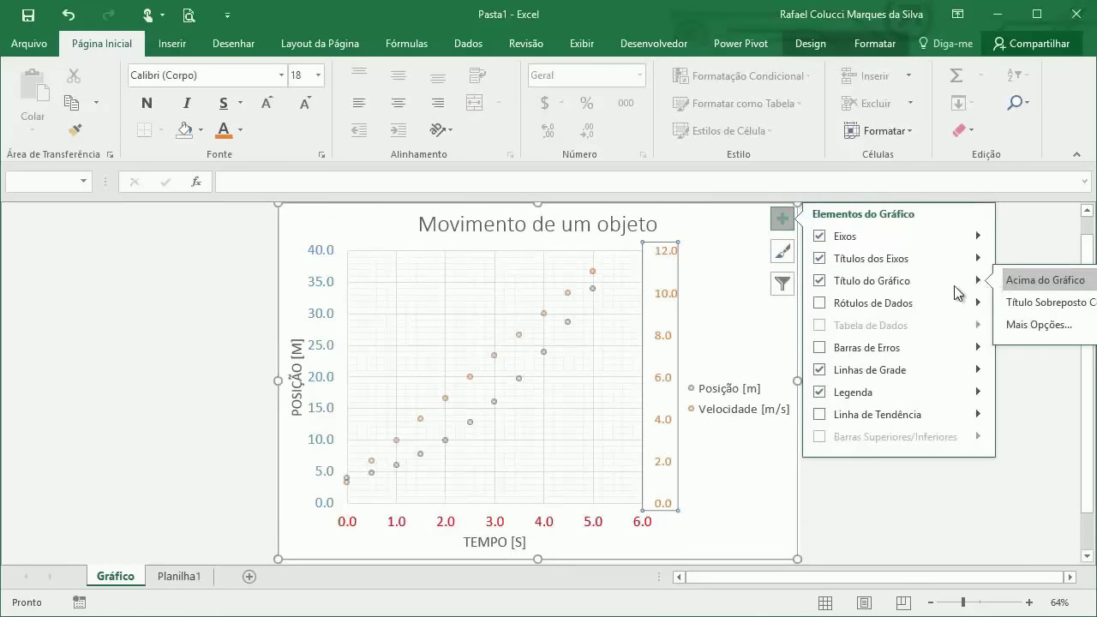
click(978, 258)
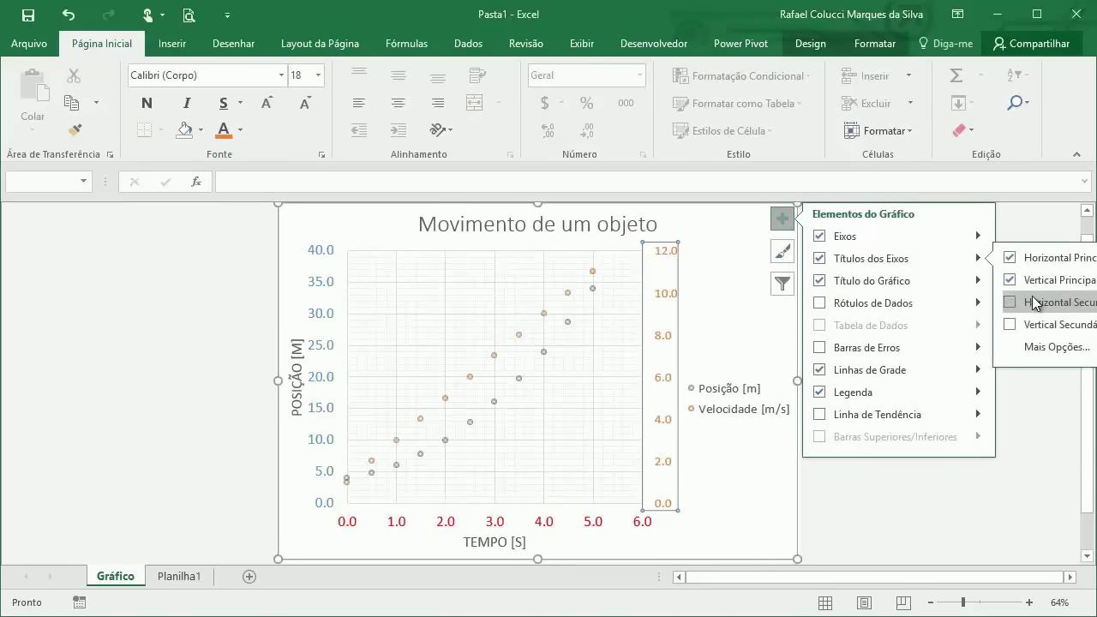
click(1017, 324)
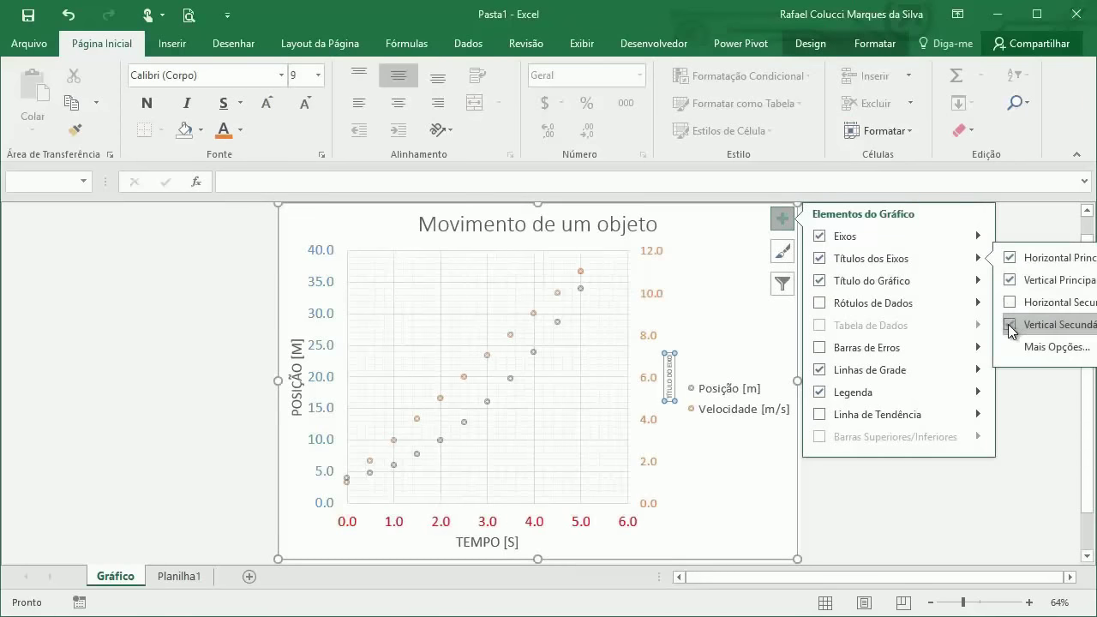
click(968, 506)
click(669, 382)
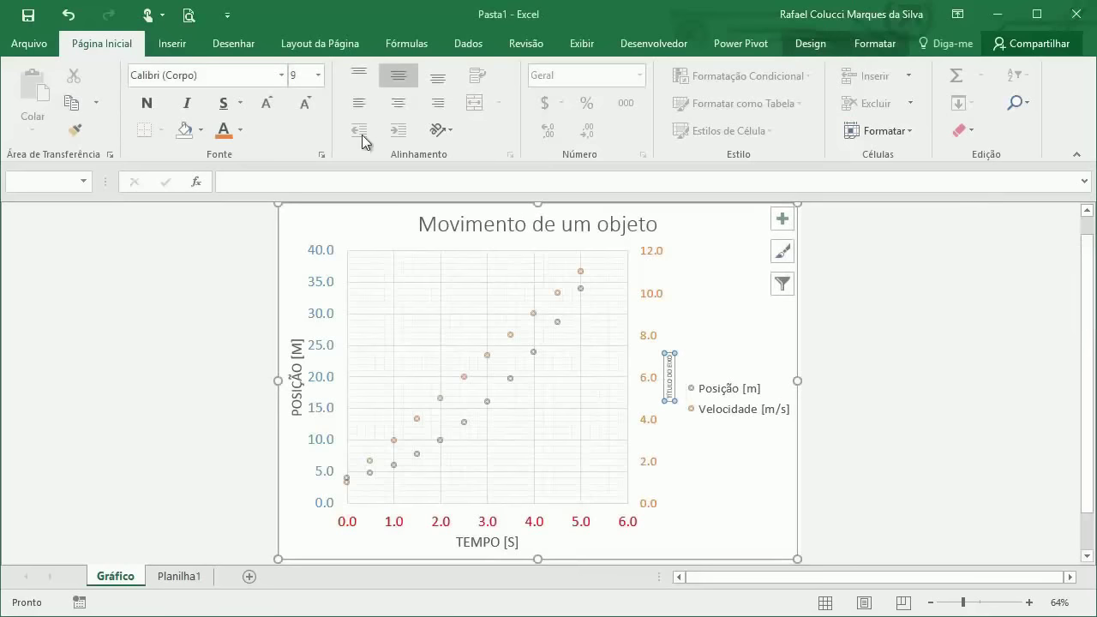
click(266, 105)
click(267, 105)
click(266, 105)
click(266, 105)
click(265, 105)
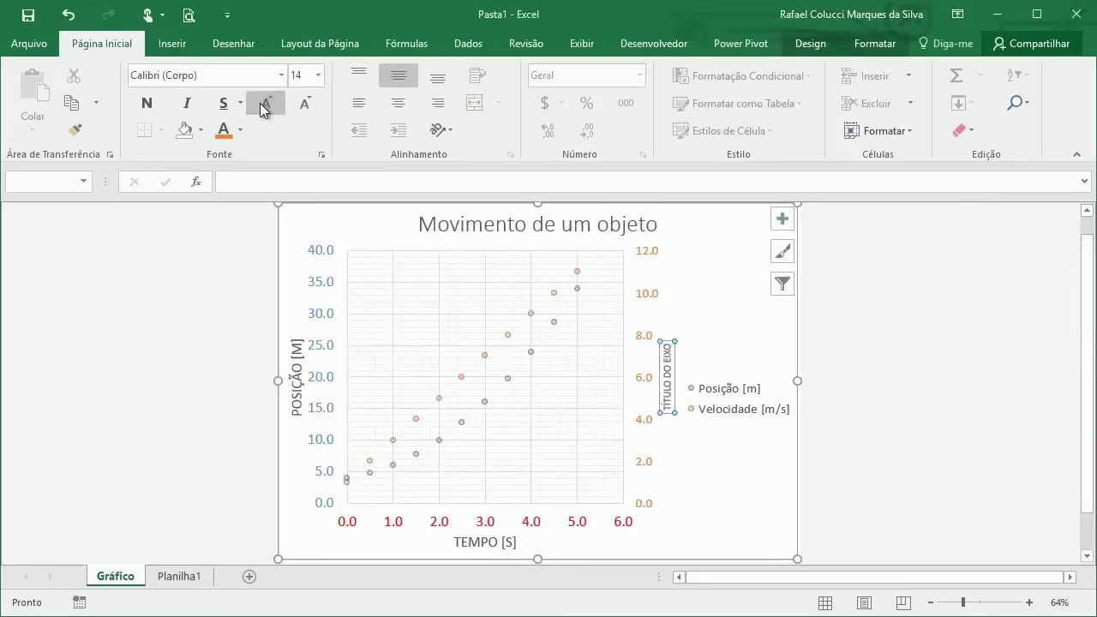
click(264, 107)
click(264, 107)
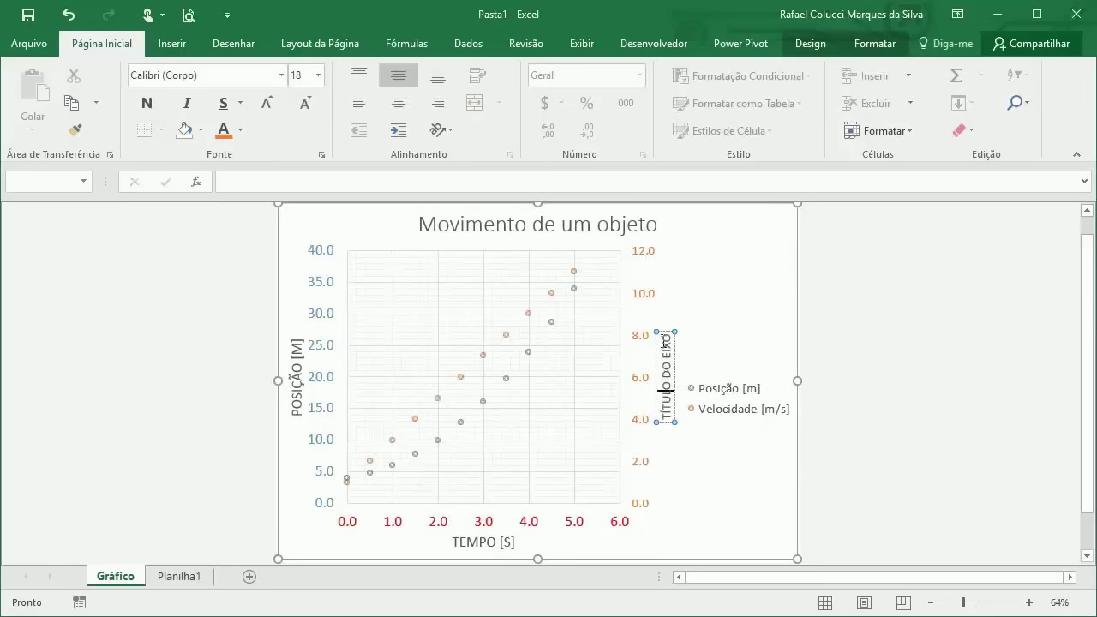
- Link the secondary axis title to the Velocidade [m/s] header in Planilha1!C2
drag(666, 341, 672, 420)
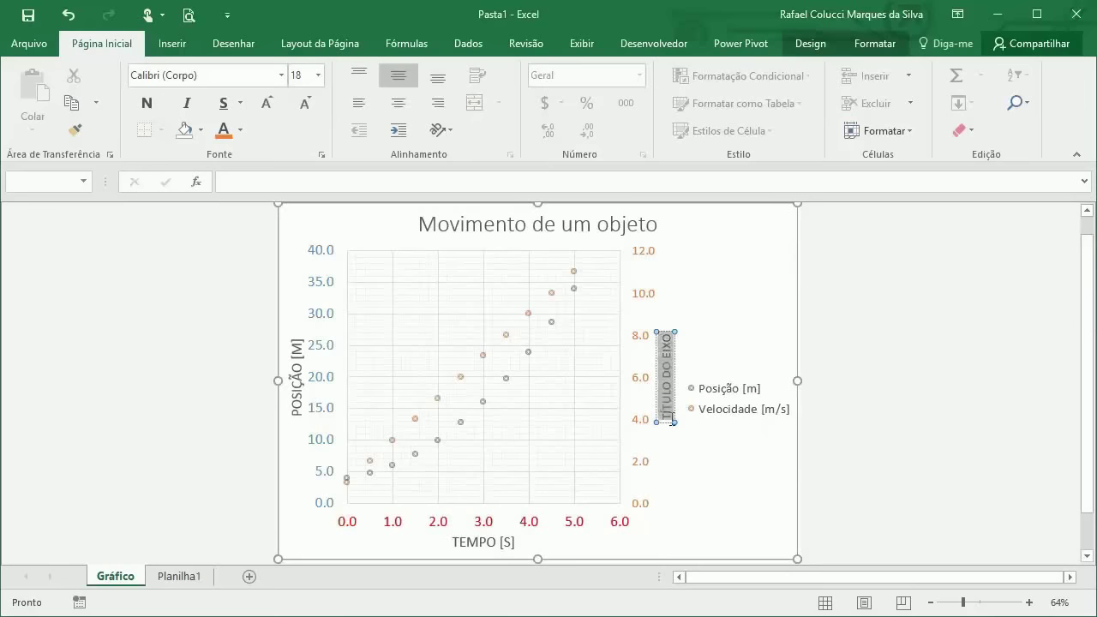
click(343, 190)
text(=)
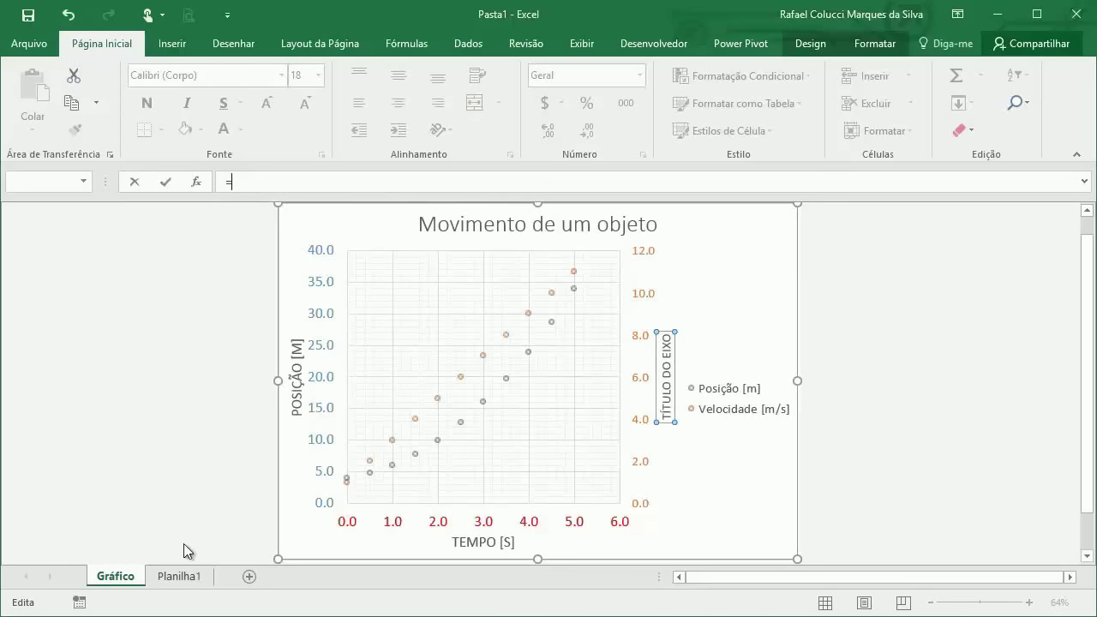
click(178, 578)
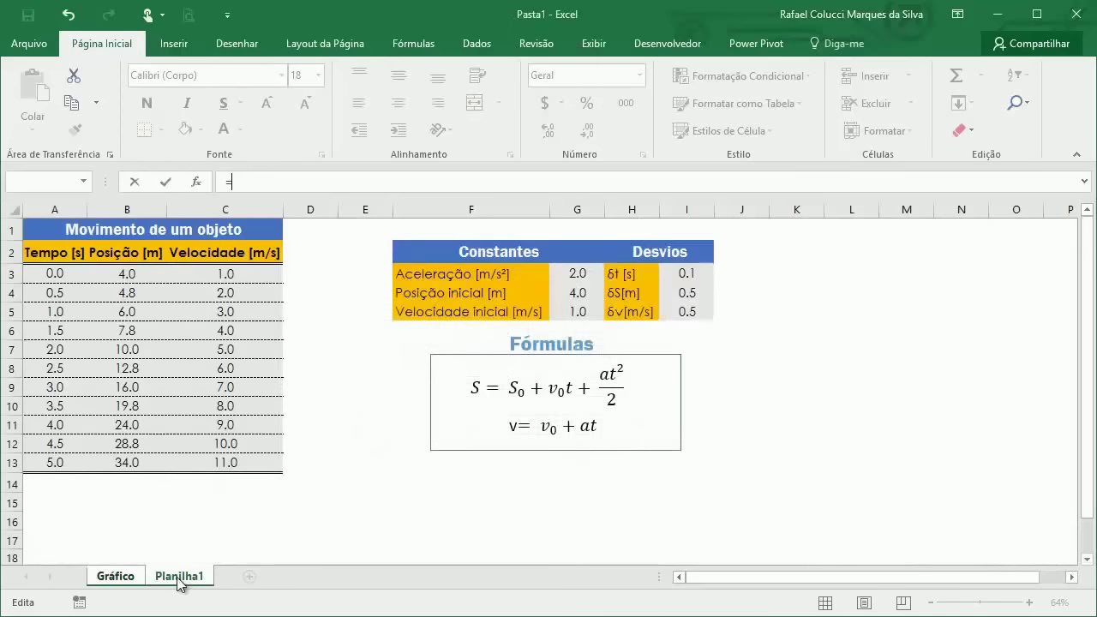
click(225, 251)
key(Return)
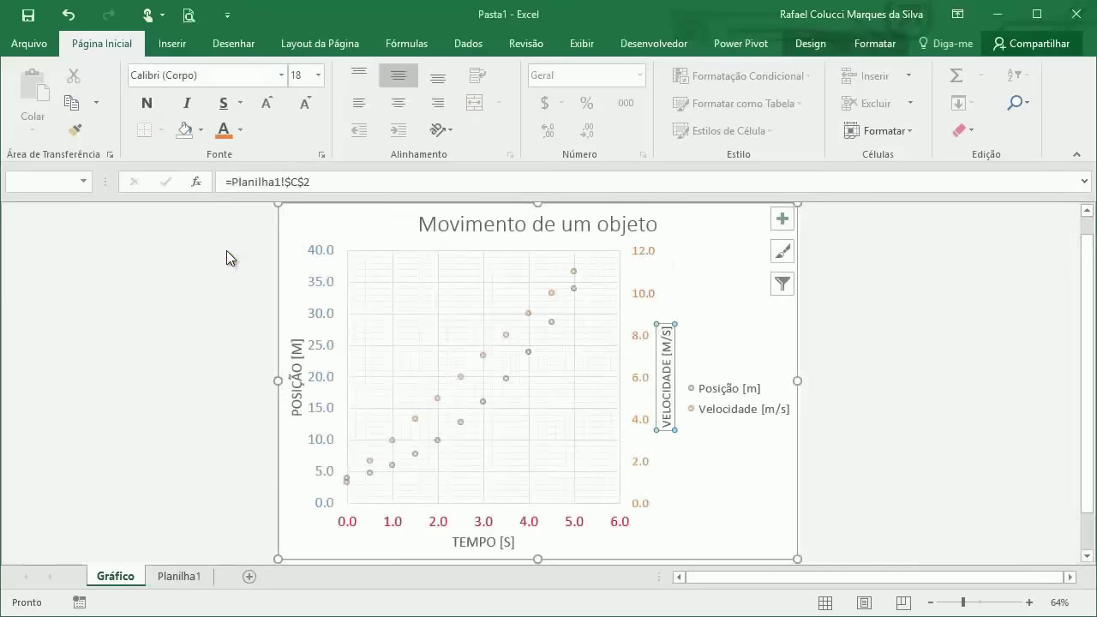
- Slightly enlarge the VELOCIDADE [M/S] axis title
click(894, 359)
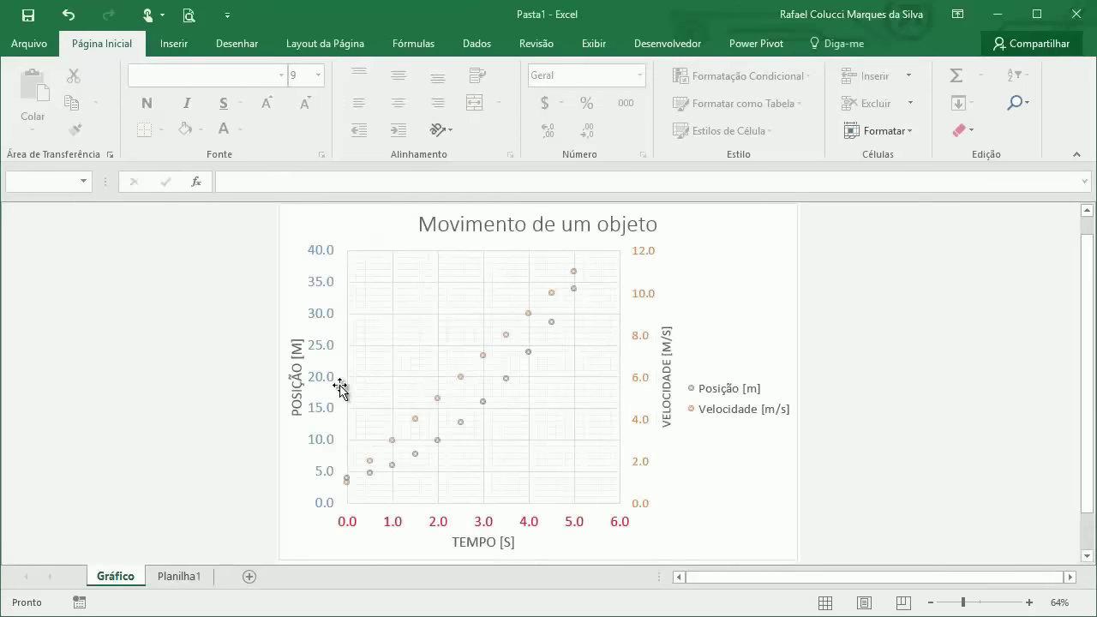
click(663, 365)
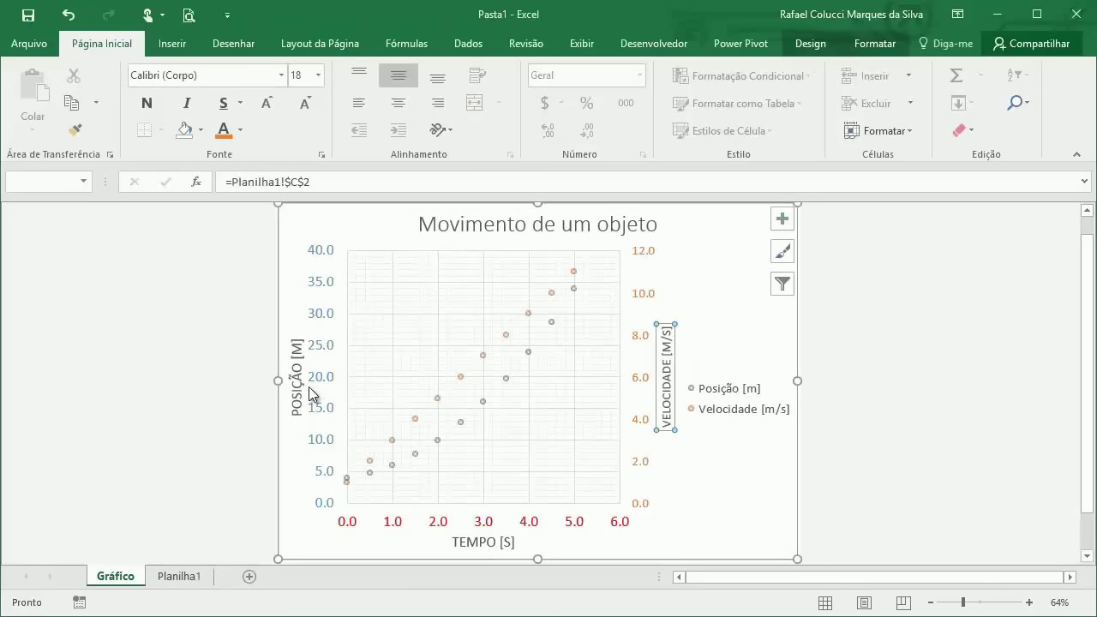
click(314, 389)
click(664, 377)
click(274, 106)
- Check Planilha1, then return to Gráfico and select the Movimento de um objeto chart
click(926, 366)
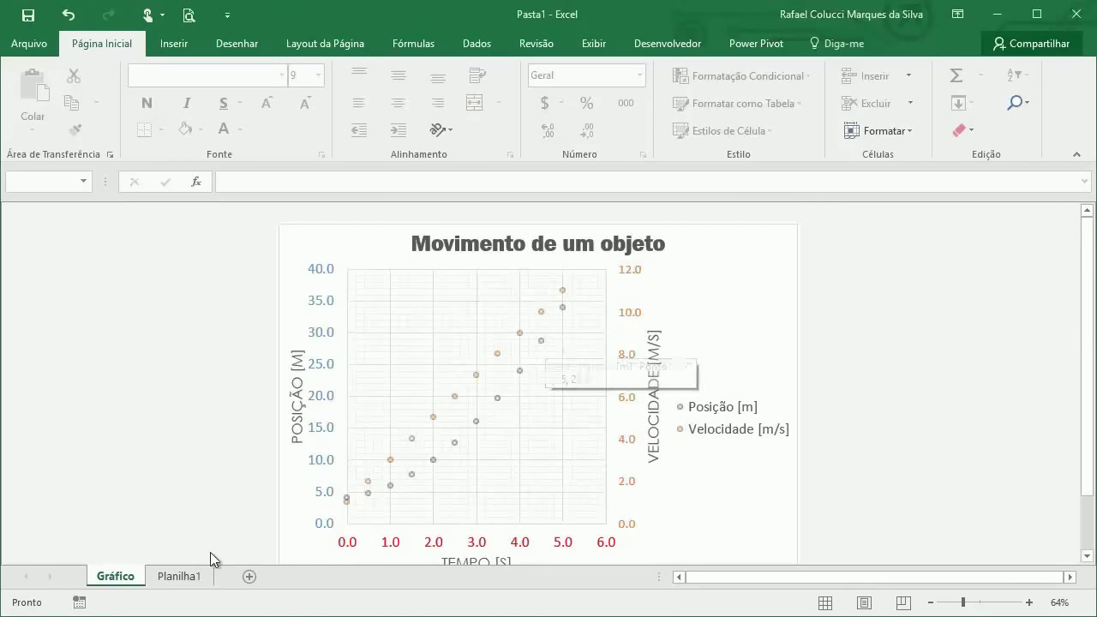
click(167, 583)
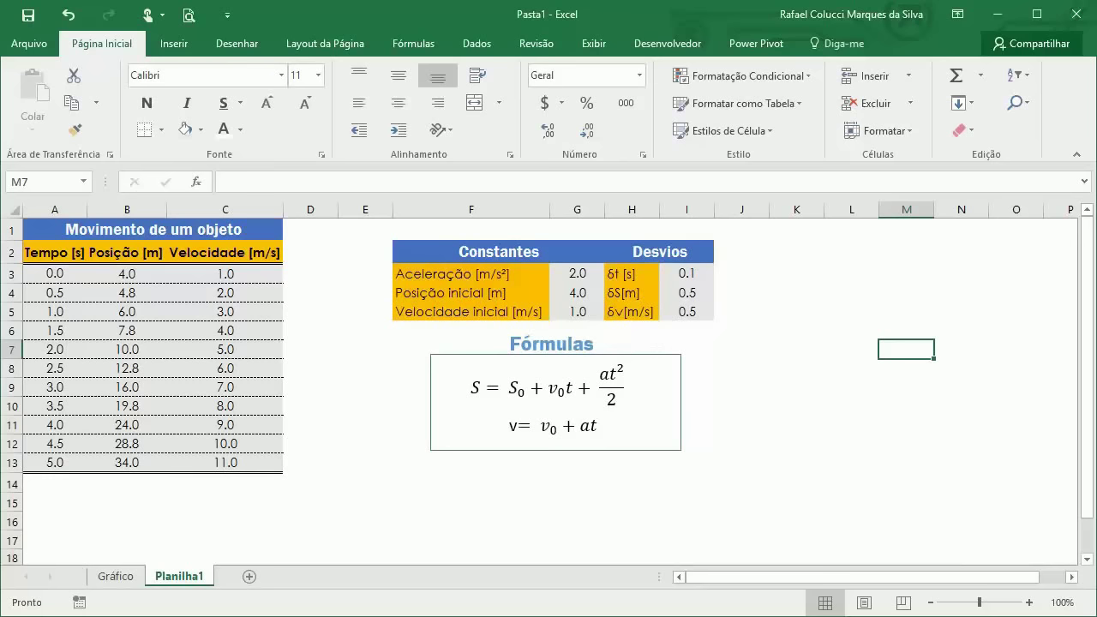
click(118, 577)
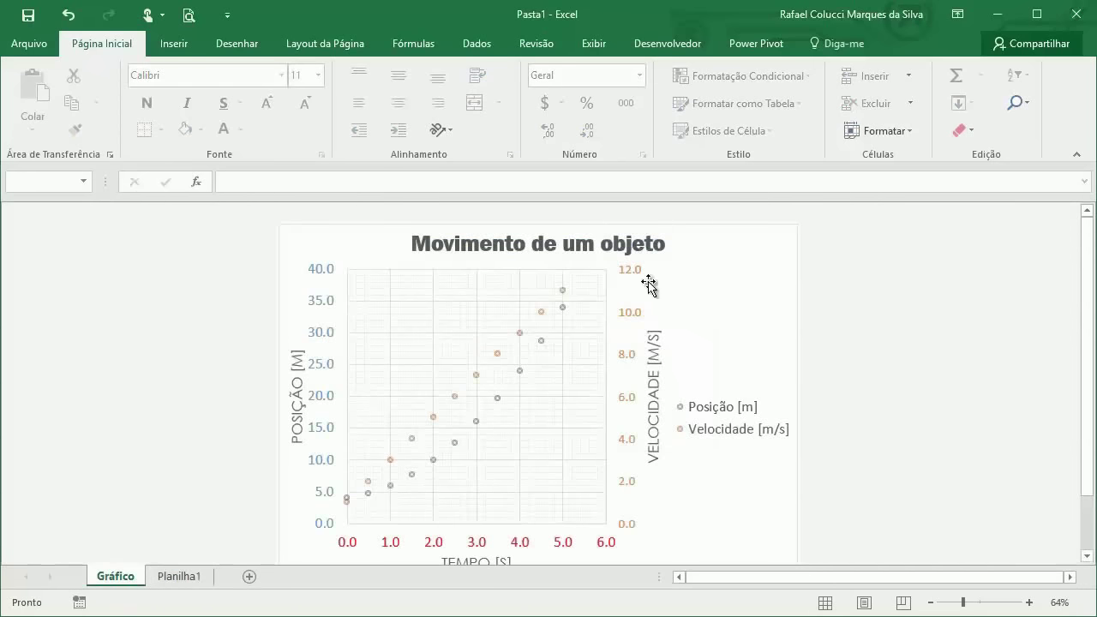
click(732, 276)
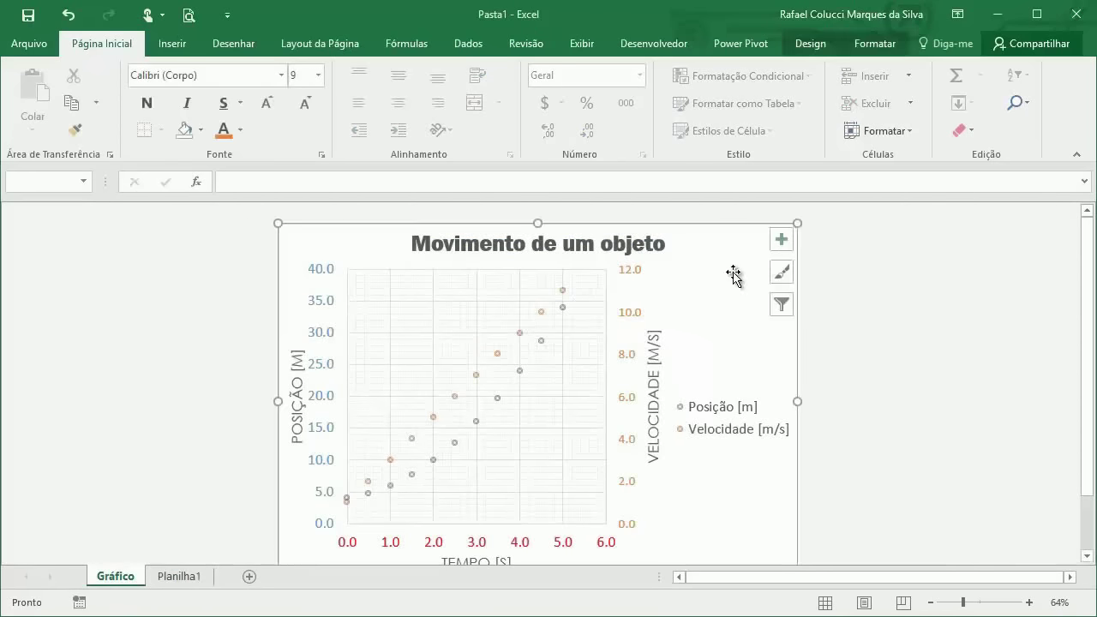
- Turn on Barras de Erros for both chart series
click(781, 244)
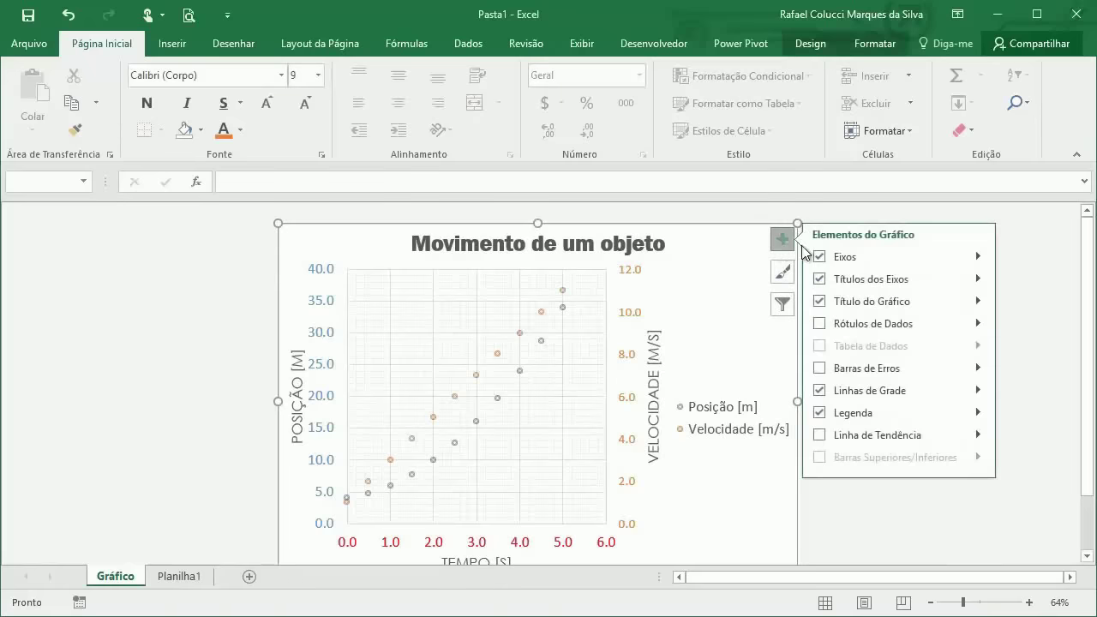
click(821, 368)
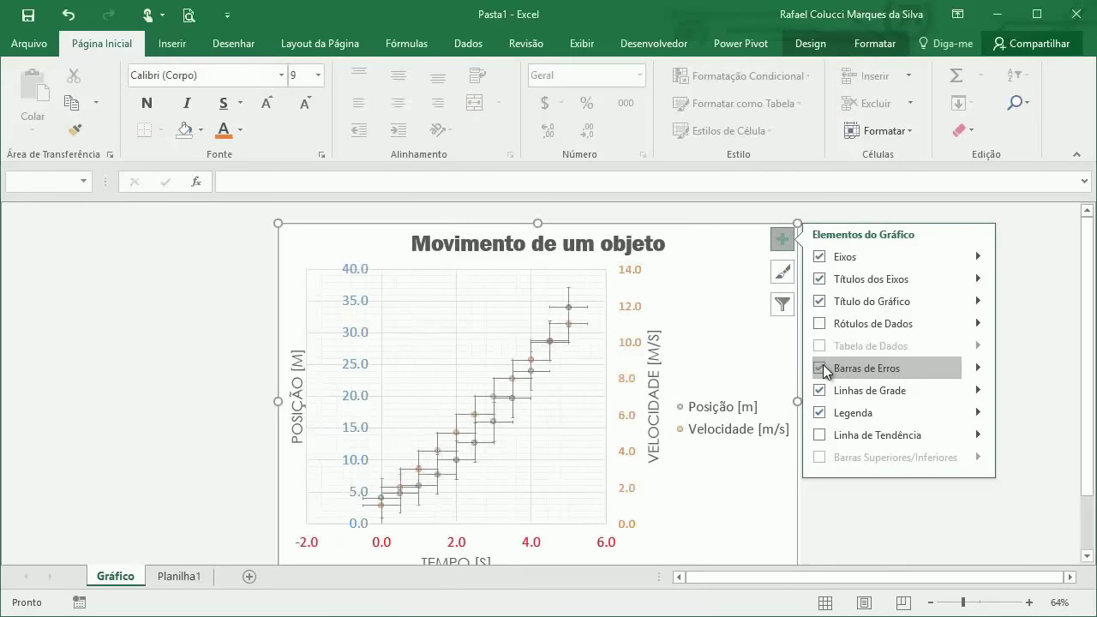
click(866, 517)
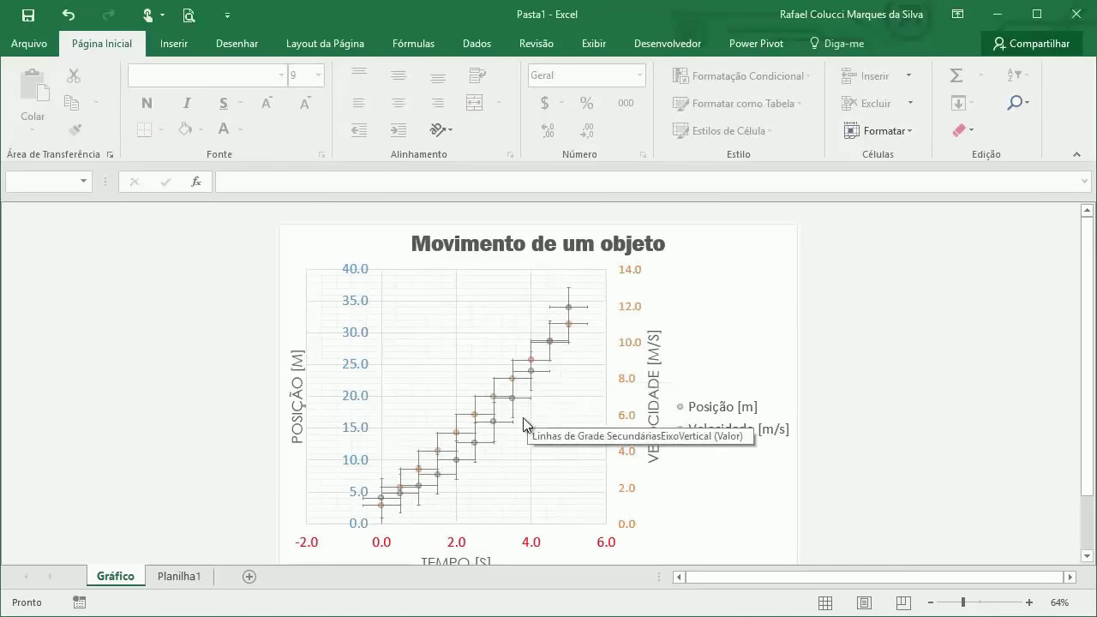
- Open formatting for the Posição horizontal error bars, scrolled to the Erro section
mouse_move(501, 423)
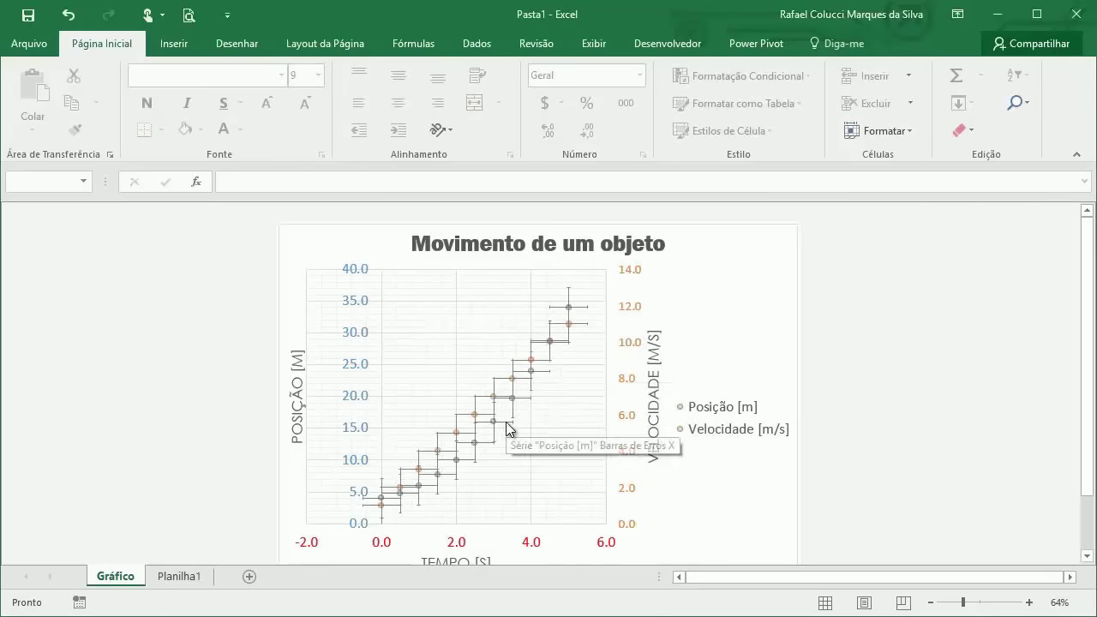
double_click(505, 427)
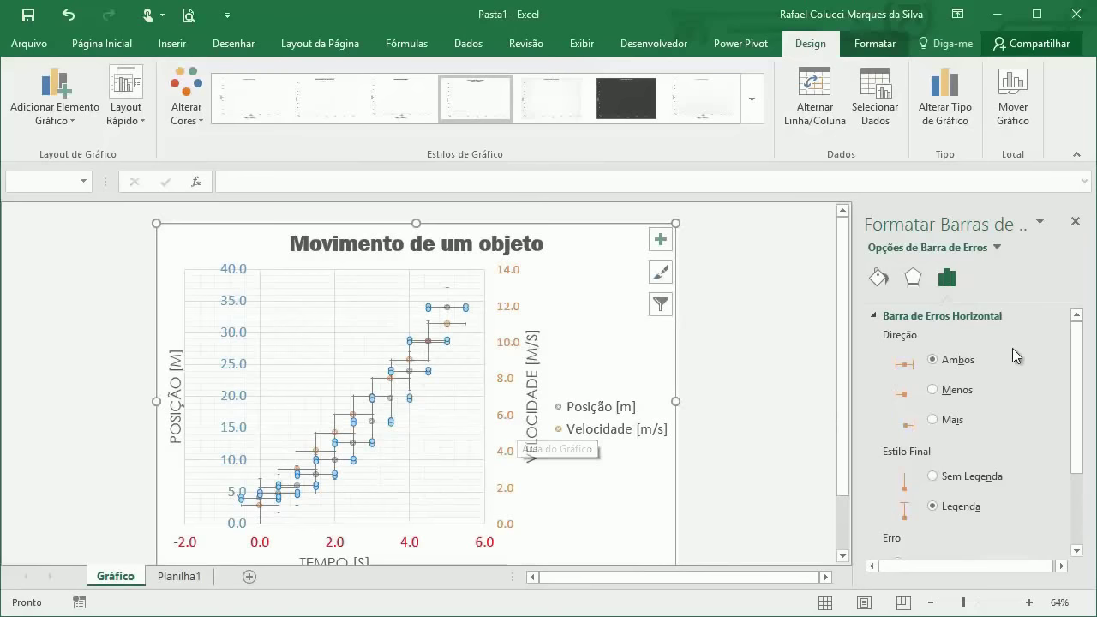
scroll(1012, 347, down, 1)
scroll(994, 339, up, 1)
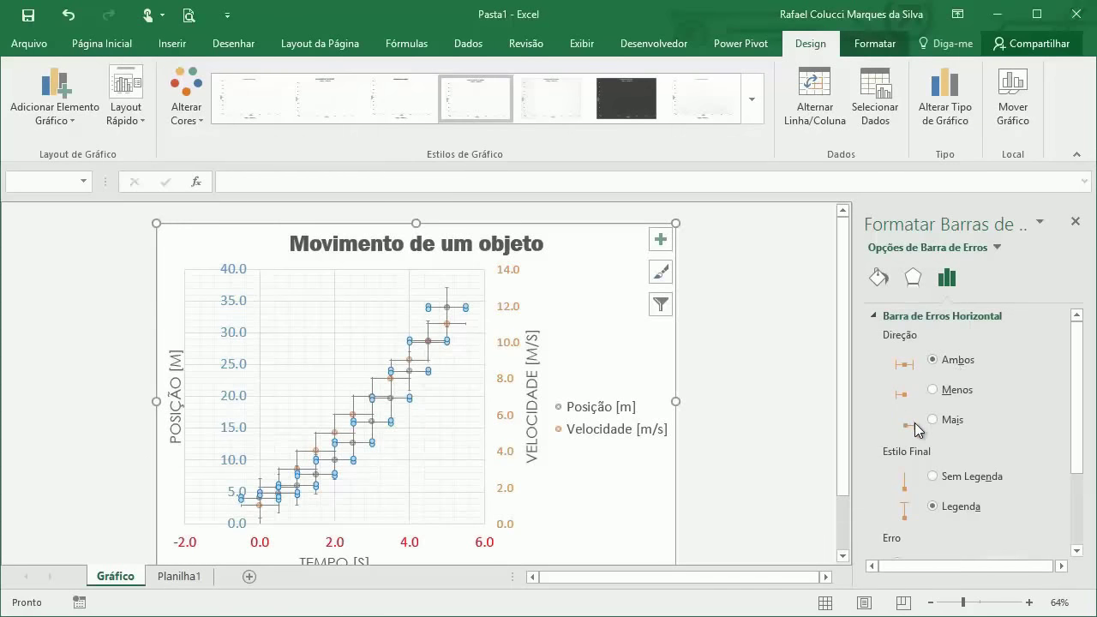
scroll(942, 364, down, 1)
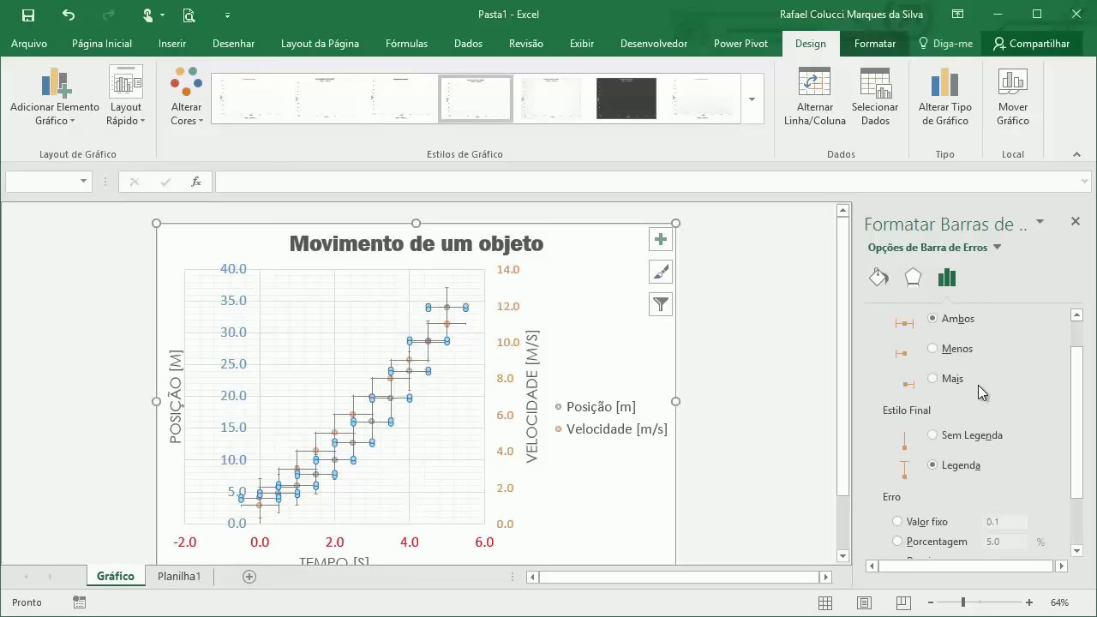
scroll(978, 385, down, 1)
scroll(958, 390, down, 1)
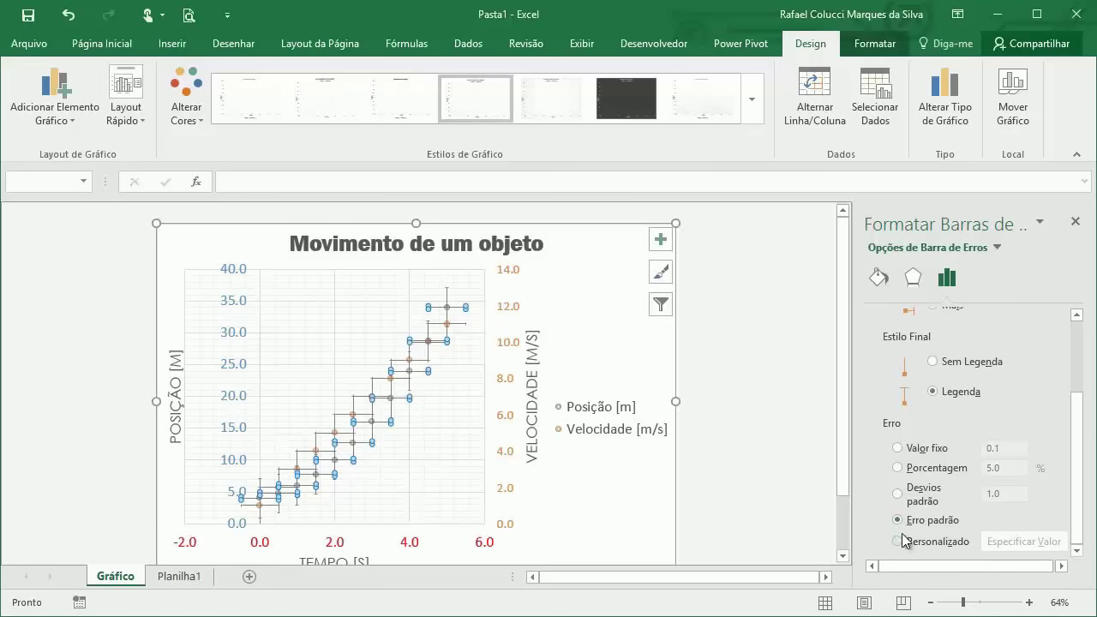
- Set the Posição horizontal error bars to a fixed value of 0.1
click(897, 447)
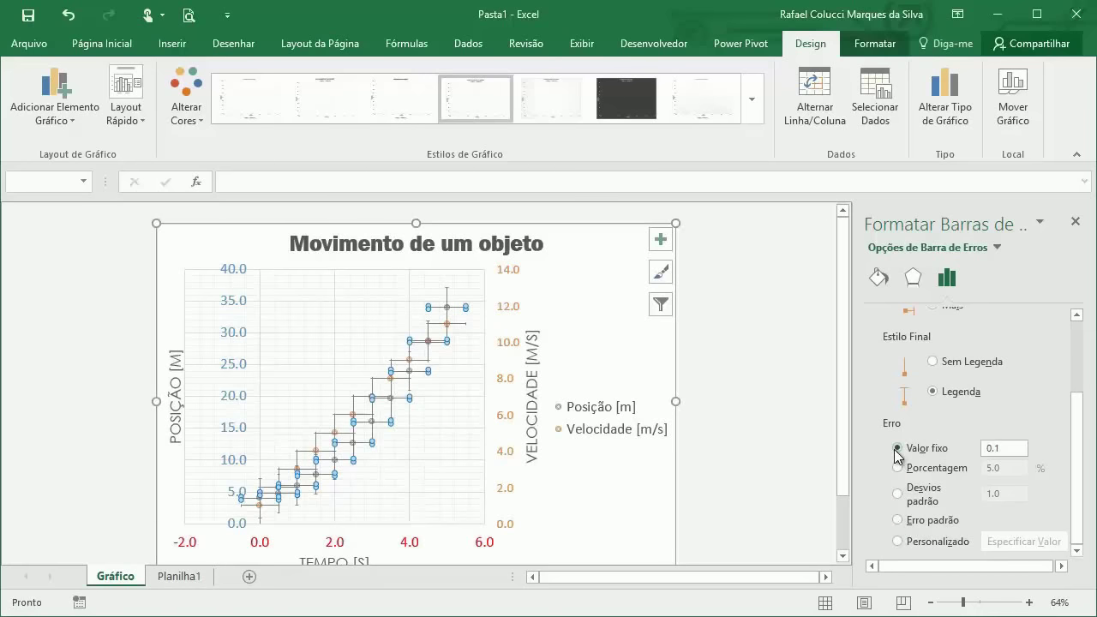
click(1002, 448)
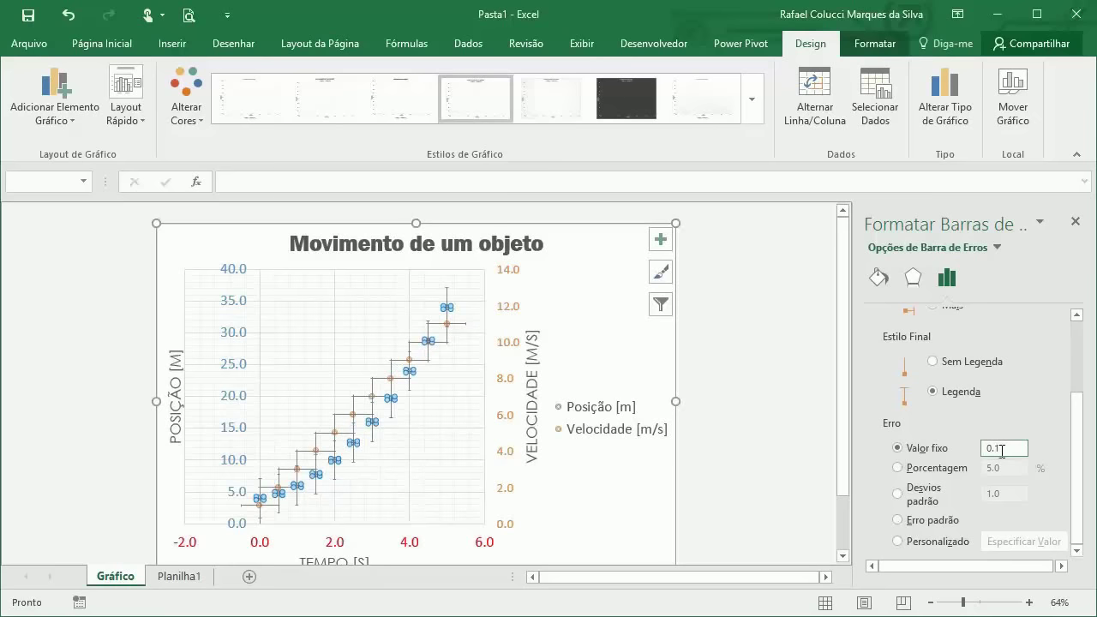
drag(1001, 451, 979, 451)
click(178, 577)
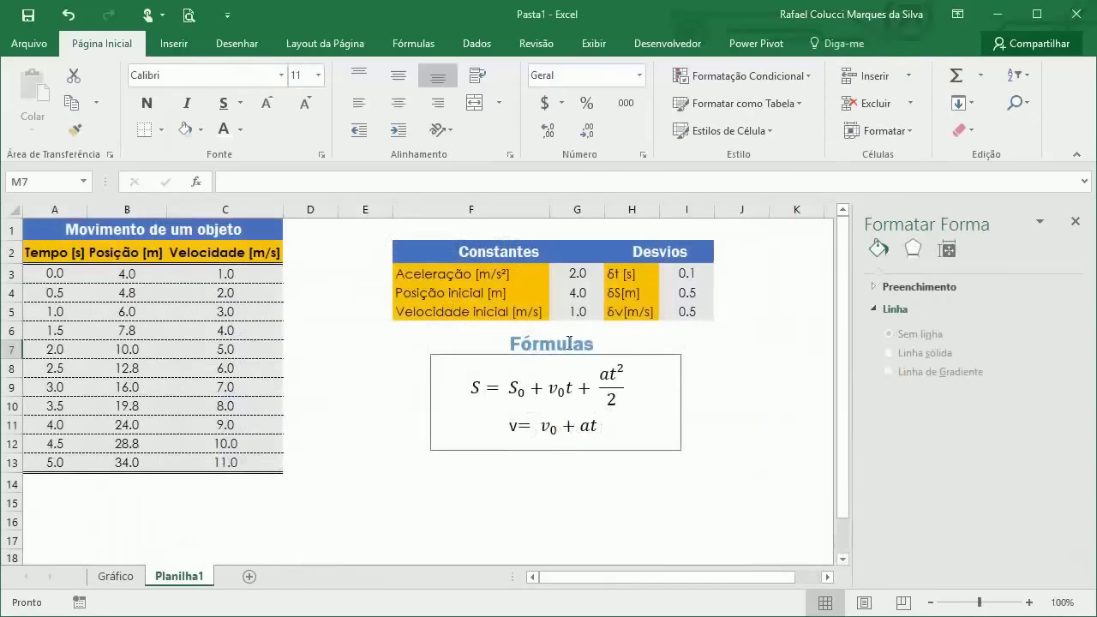
click(118, 576)
scroll(960, 480, down, 2)
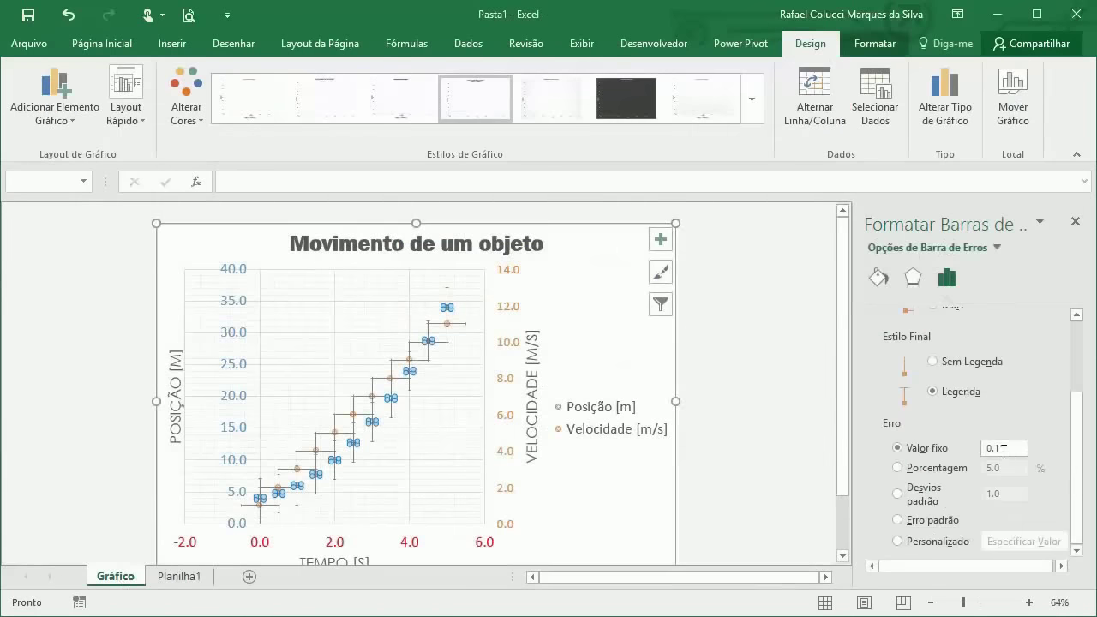
click(1012, 447)
click(601, 378)
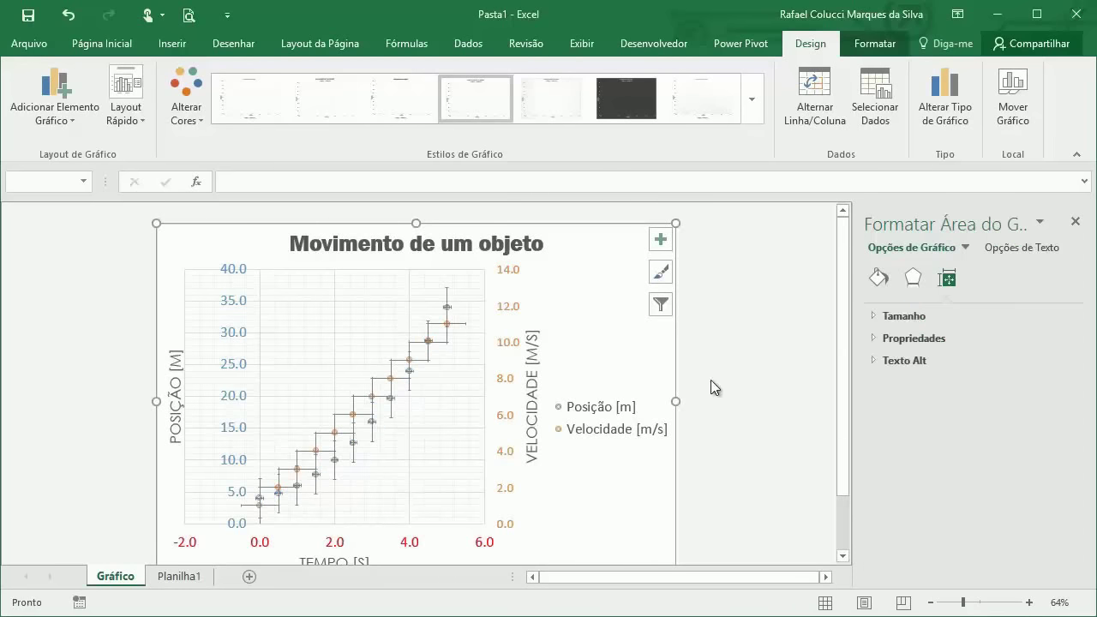
click(711, 379)
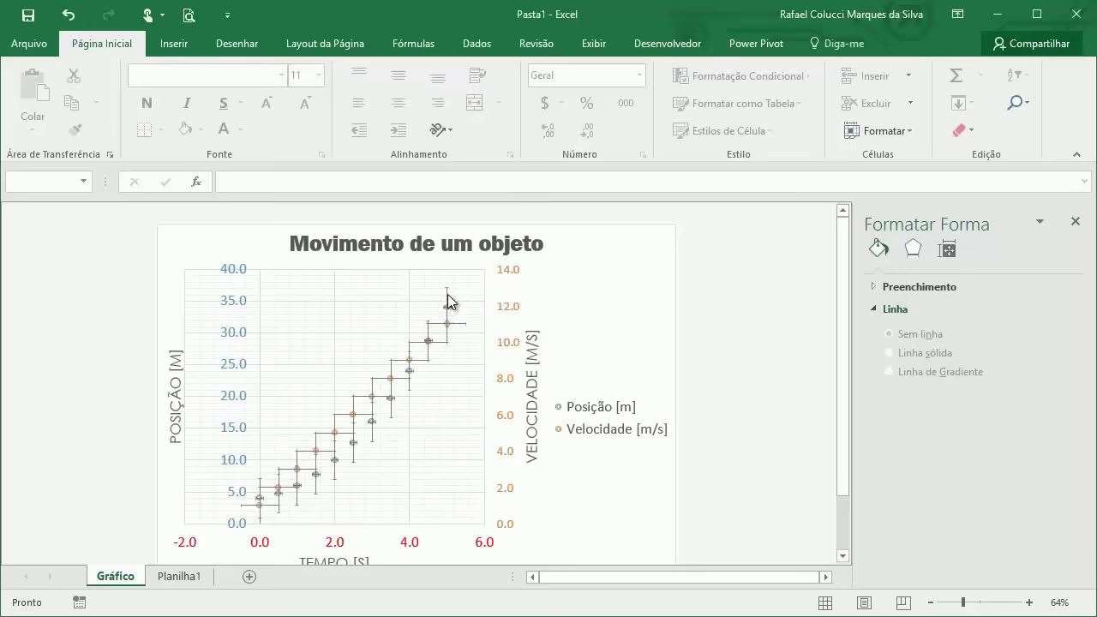
- Set the Posição vertical error bars to a fixed value of 0.5
click(447, 296)
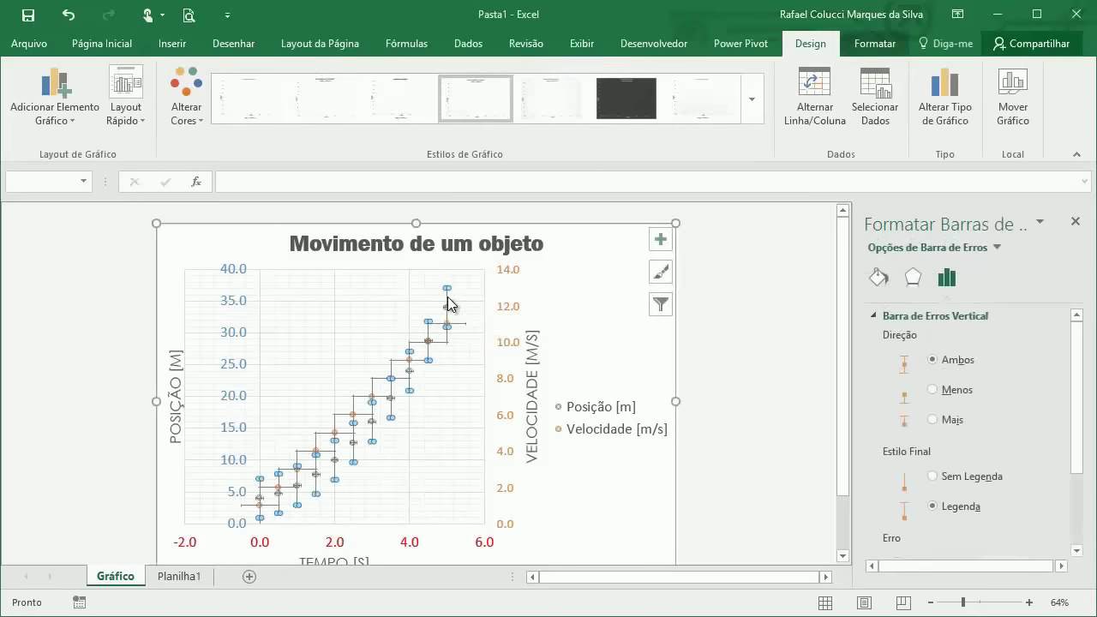
scroll(957, 389, down, 3)
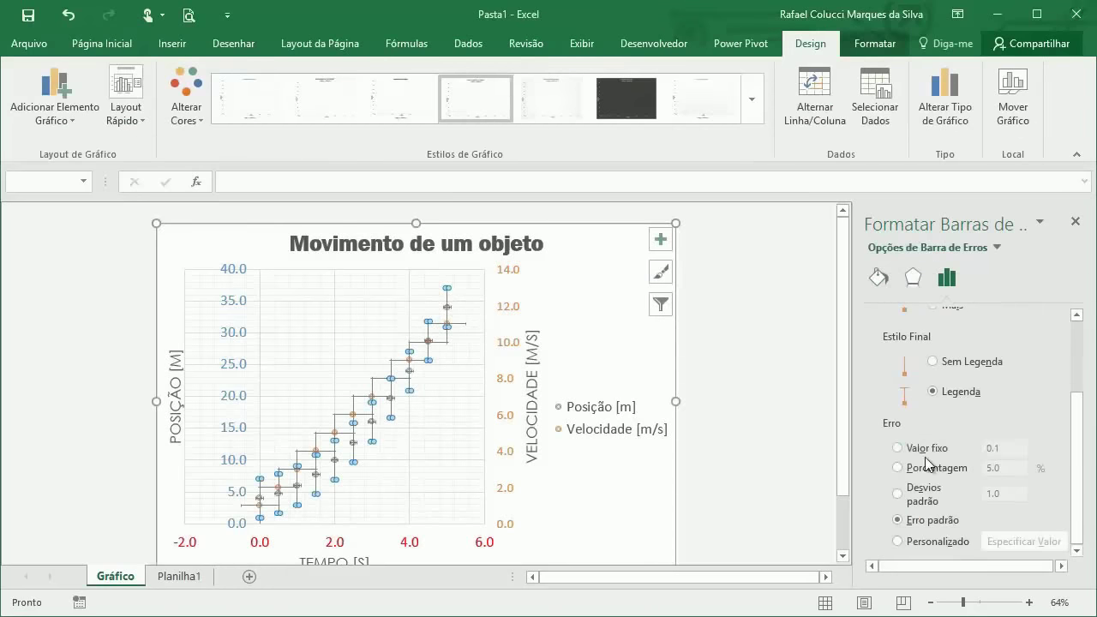
click(902, 447)
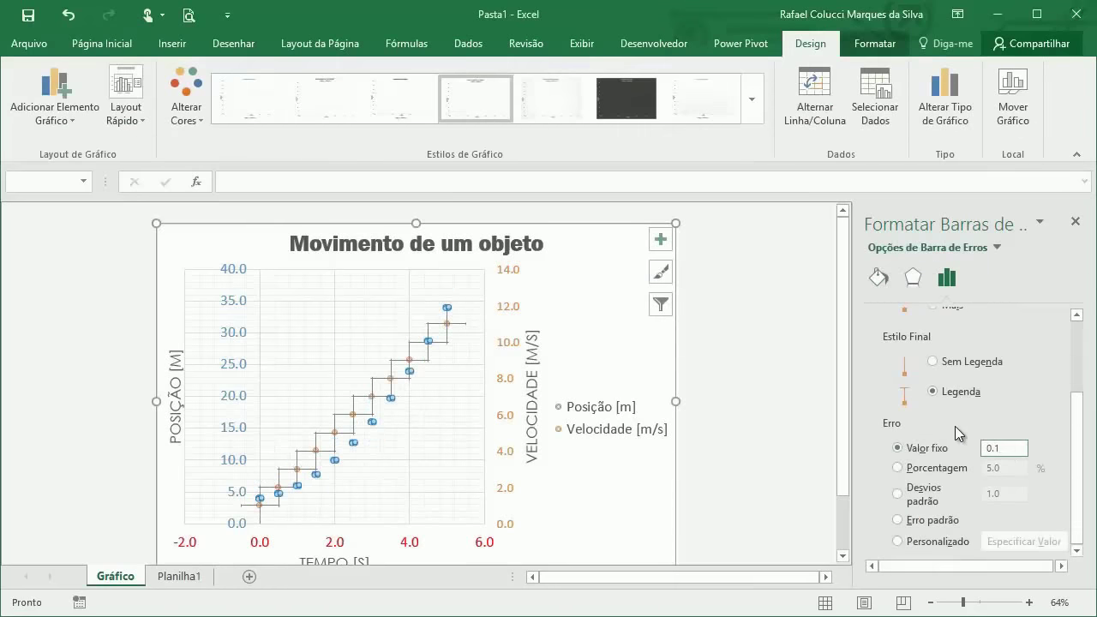
text(5)
click(632, 347)
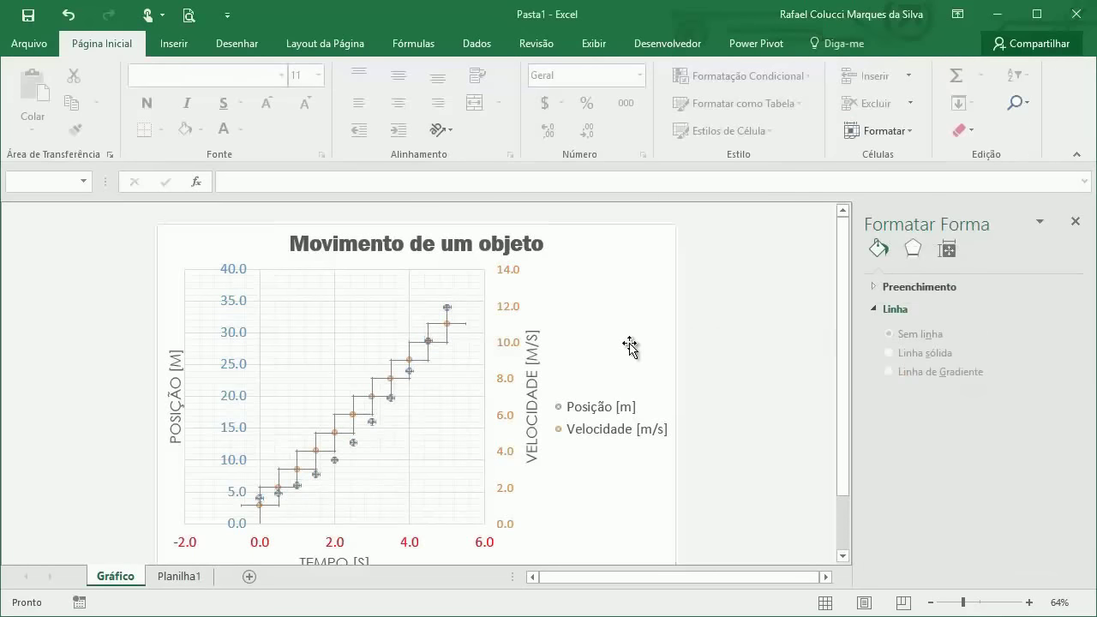
click(452, 298)
- Set the Velocidade horizontal error bars to a fixed value of 0.1
click(1074, 221)
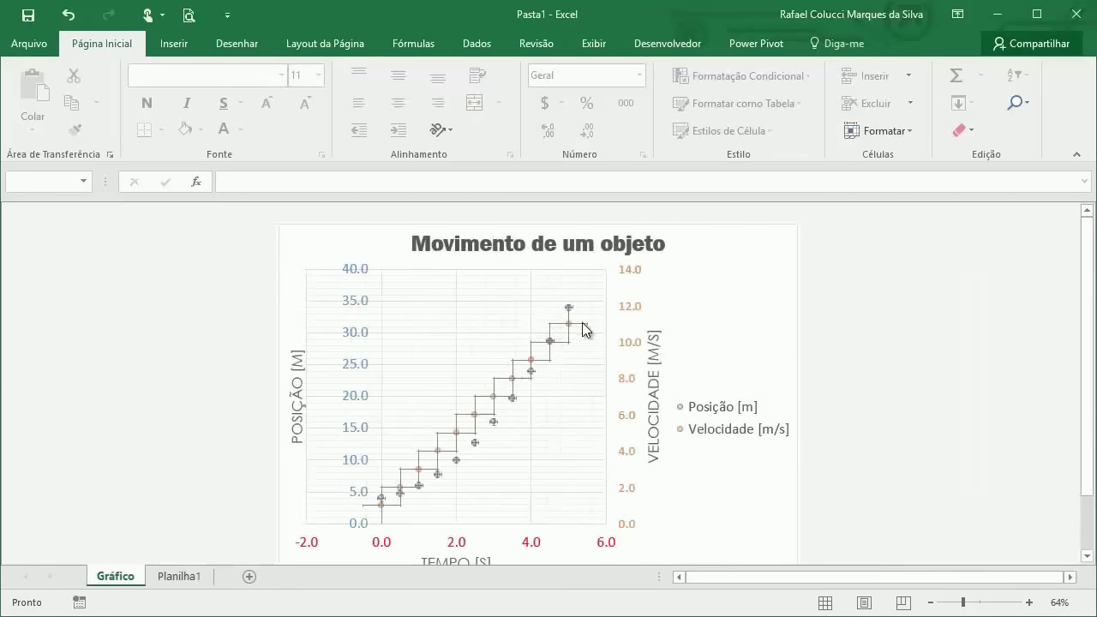
double_click(584, 325)
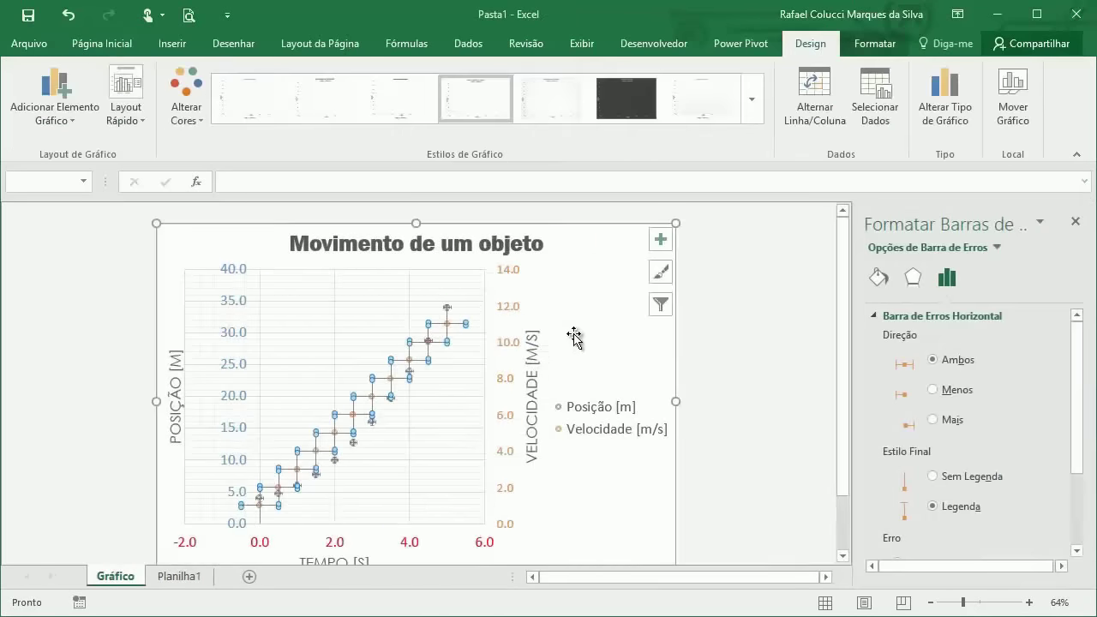
scroll(941, 461, down, 3)
click(897, 449)
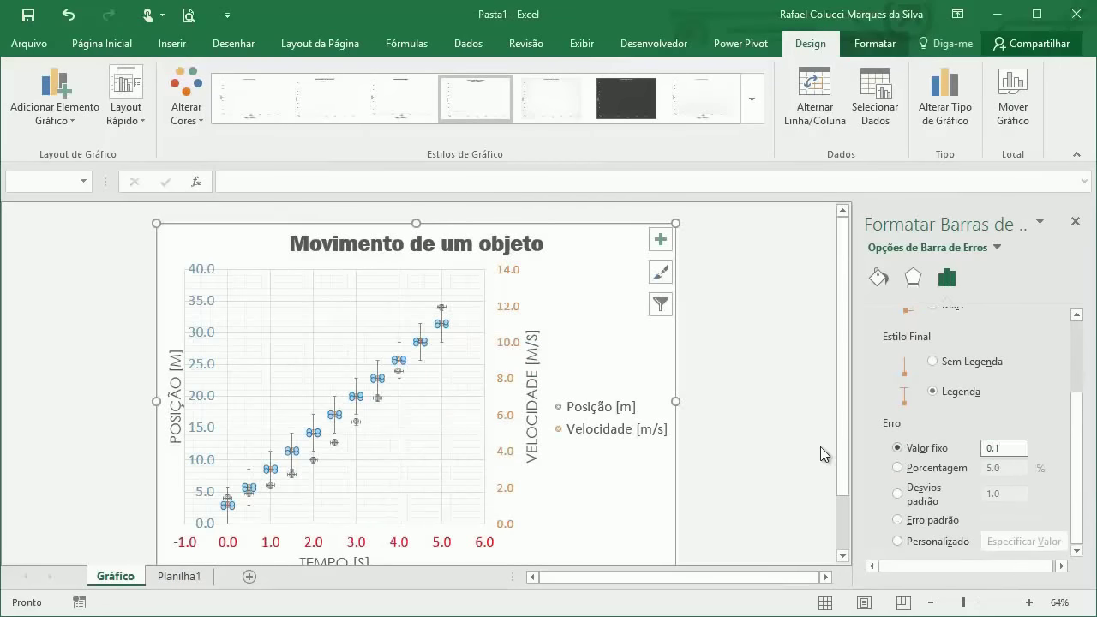
click(778, 436)
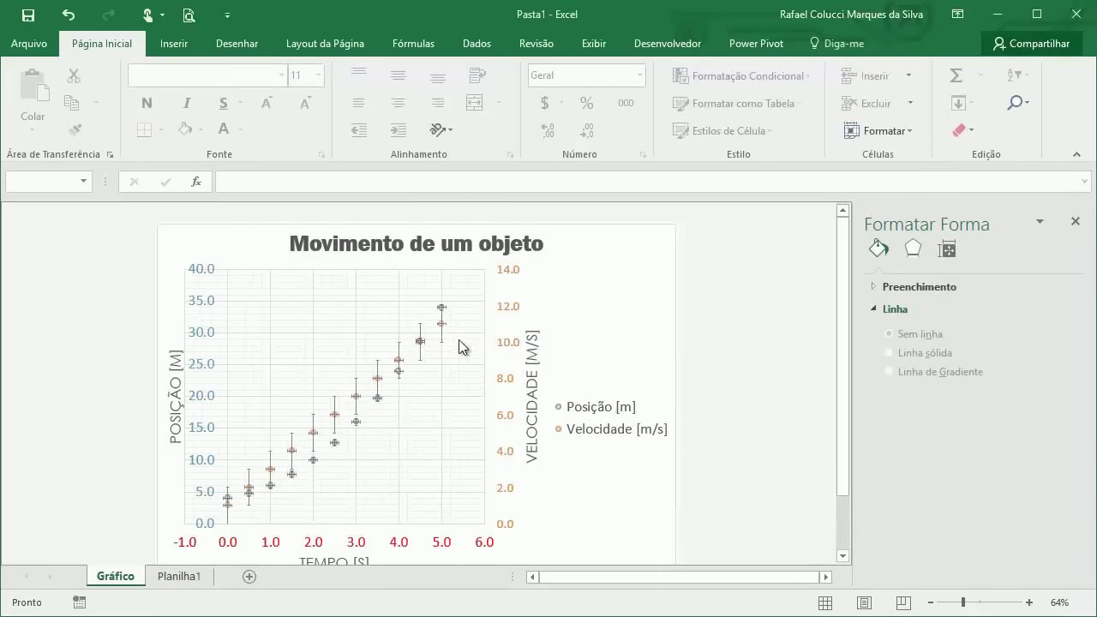
- Set the Velocidade vertical error bars to a fixed value of 0.5
click(419, 327)
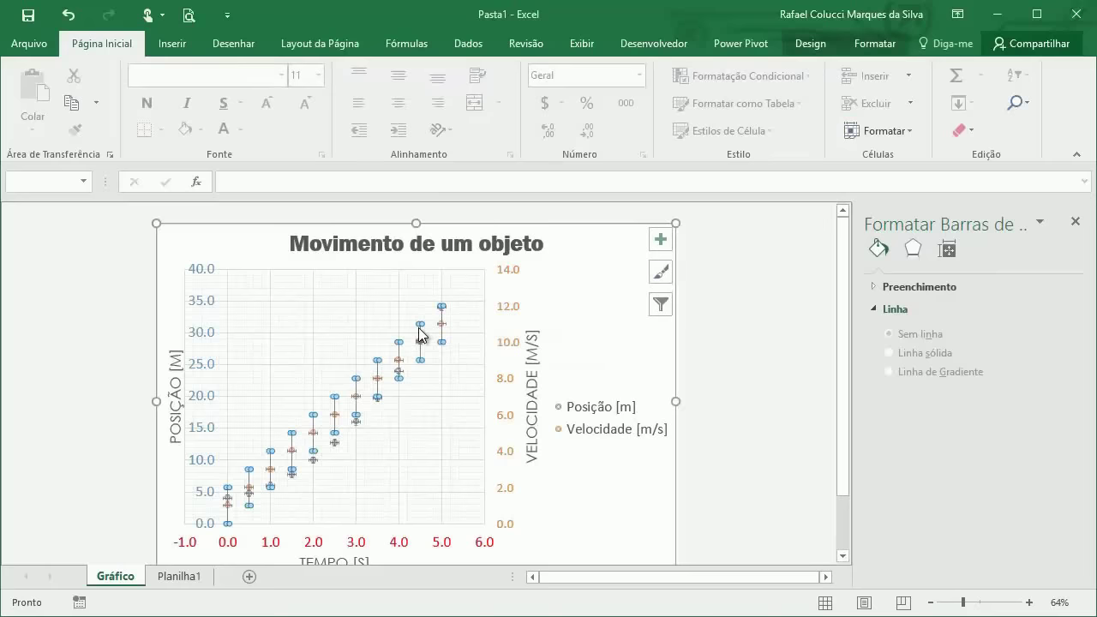
scroll(1011, 404, down, 3)
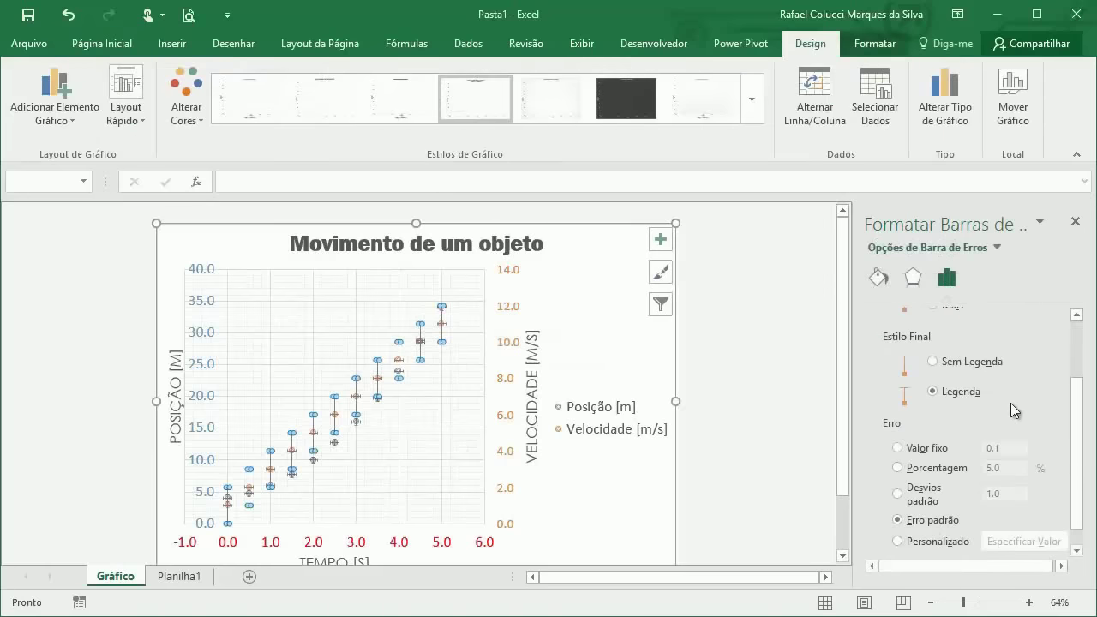
click(922, 448)
click(998, 449)
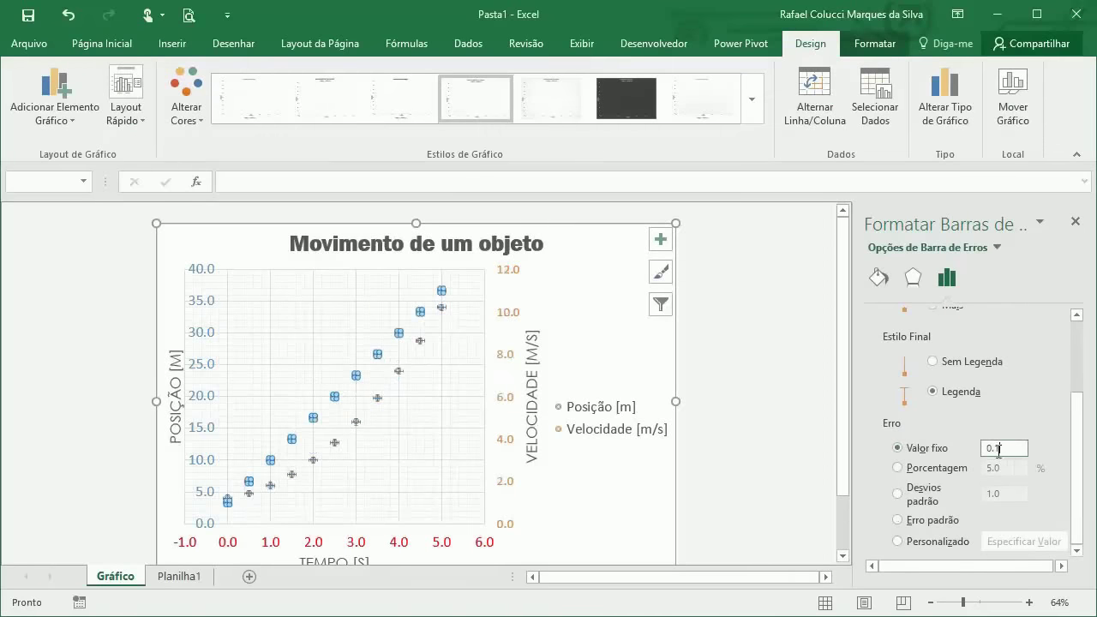
key(BackSpace)
text(5)
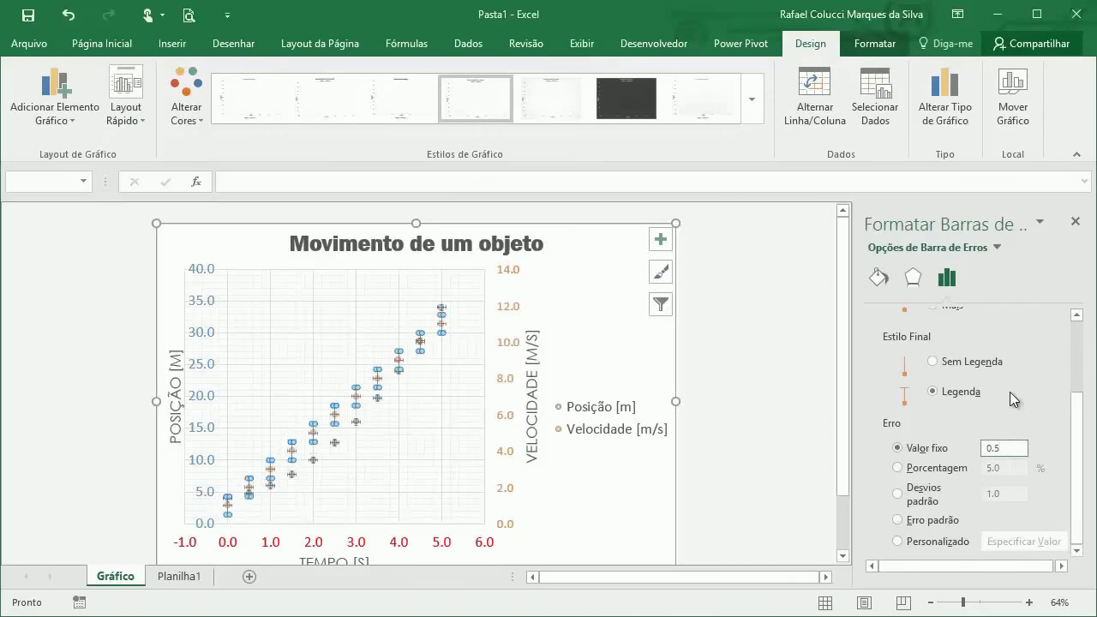
click(778, 309)
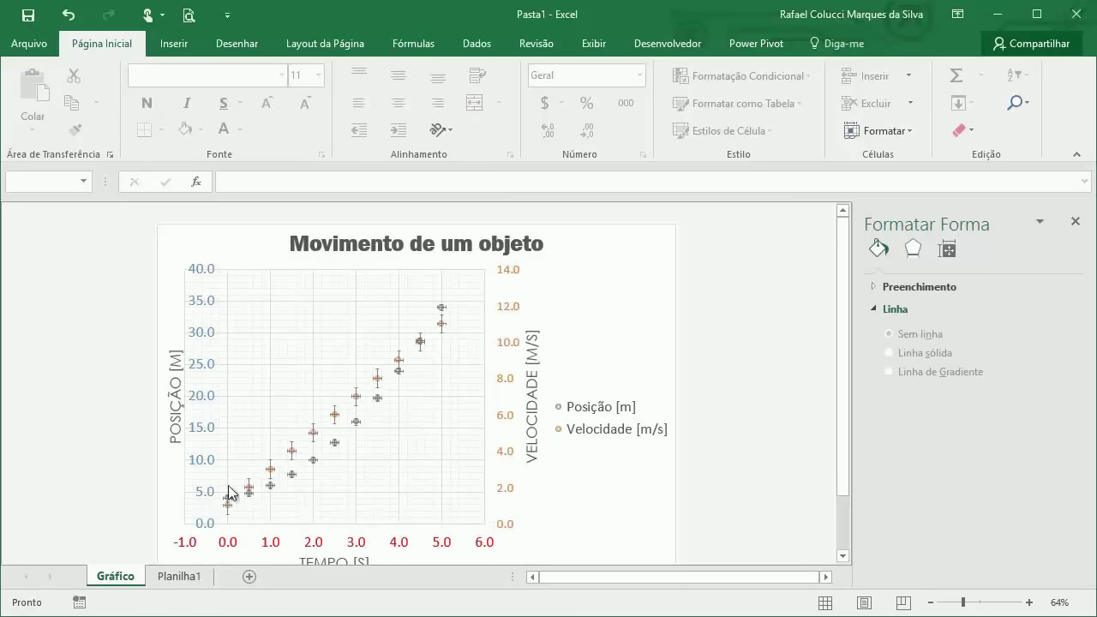
- Close the Formatar Forma pane so the Movimento de um objeto chart spans the sheet
click(1074, 221)
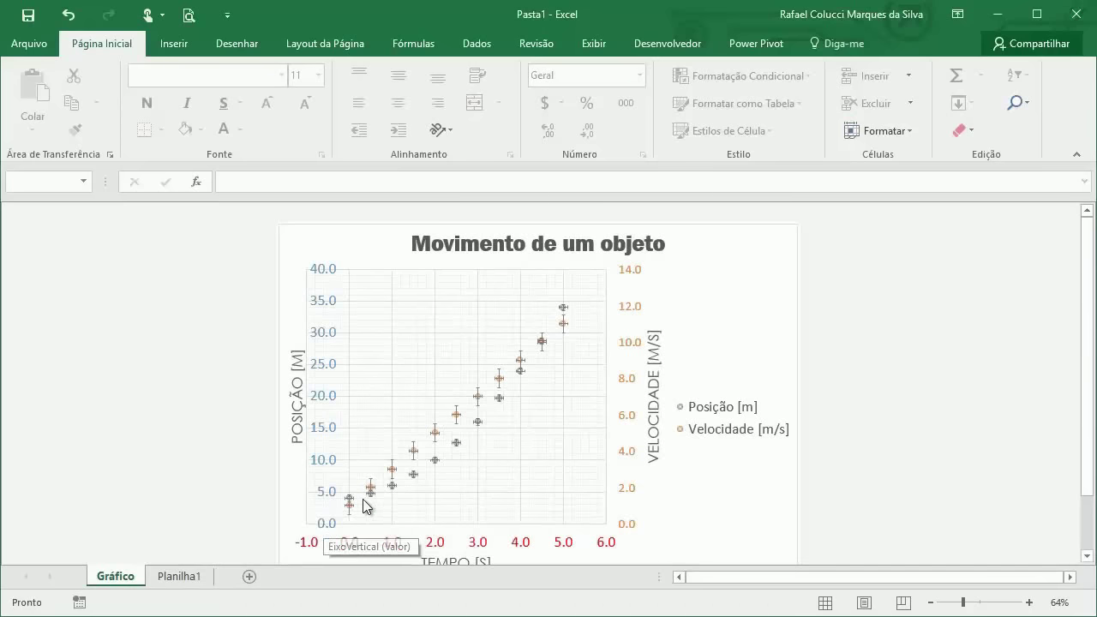
mouse_move(366, 505)
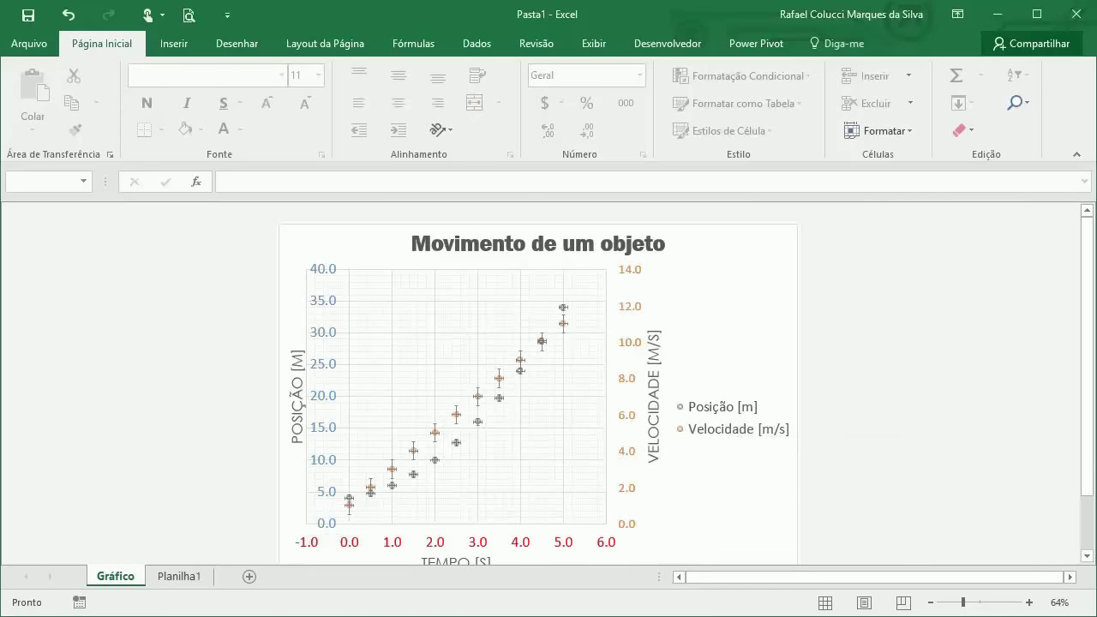
- Set the Tempo axis minimum to 0 in Formatar Eixo, then close the pane and deselect
click(351, 548)
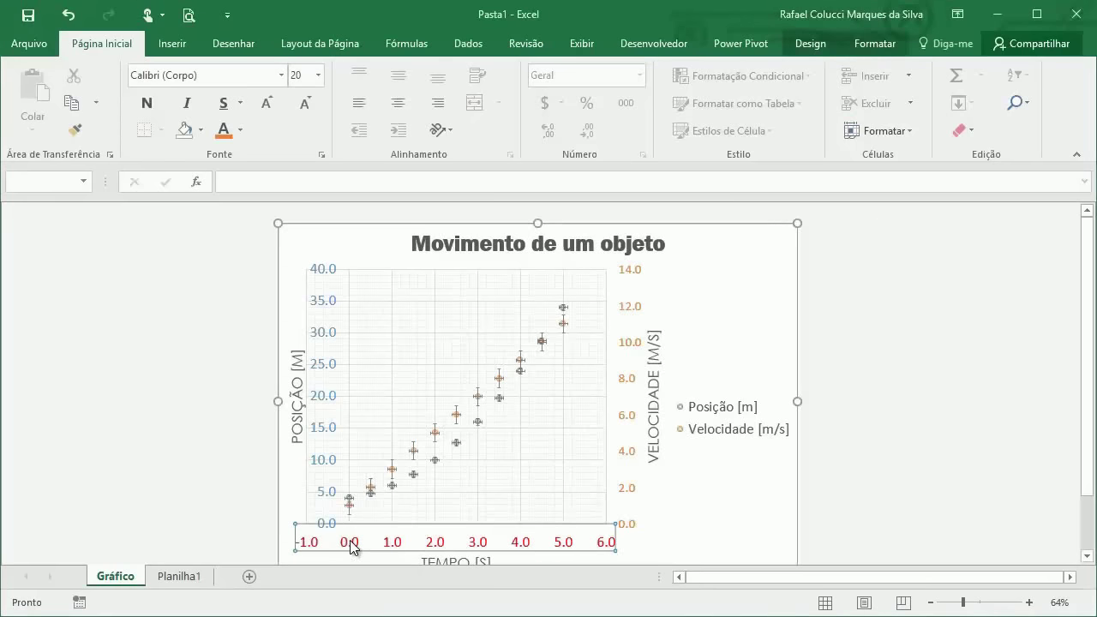
double_click(351, 548)
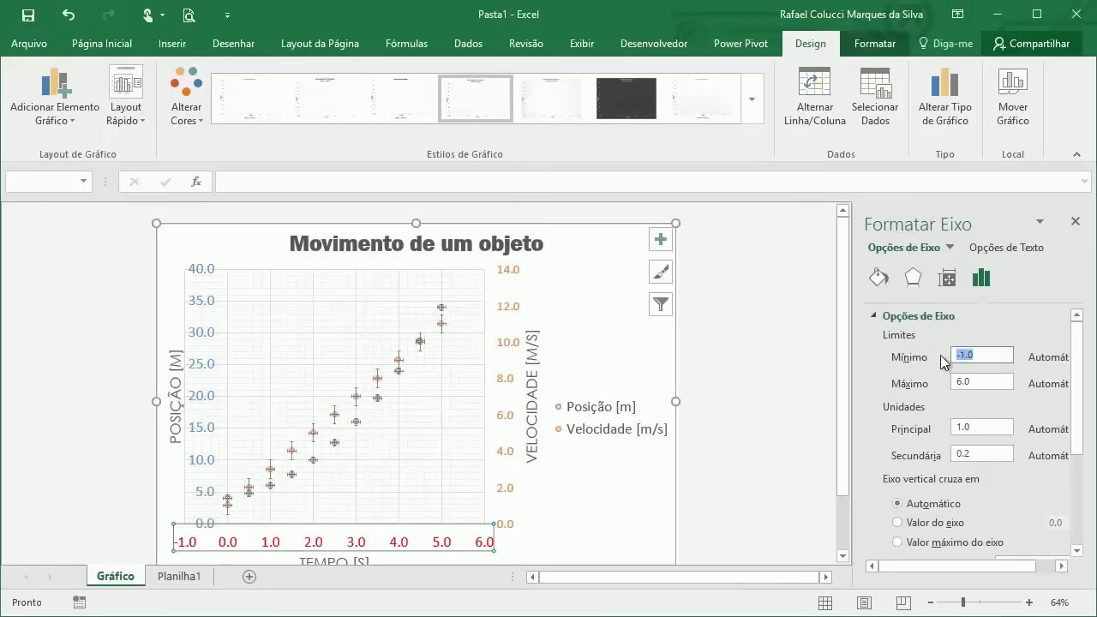
text(0)
click(998, 380)
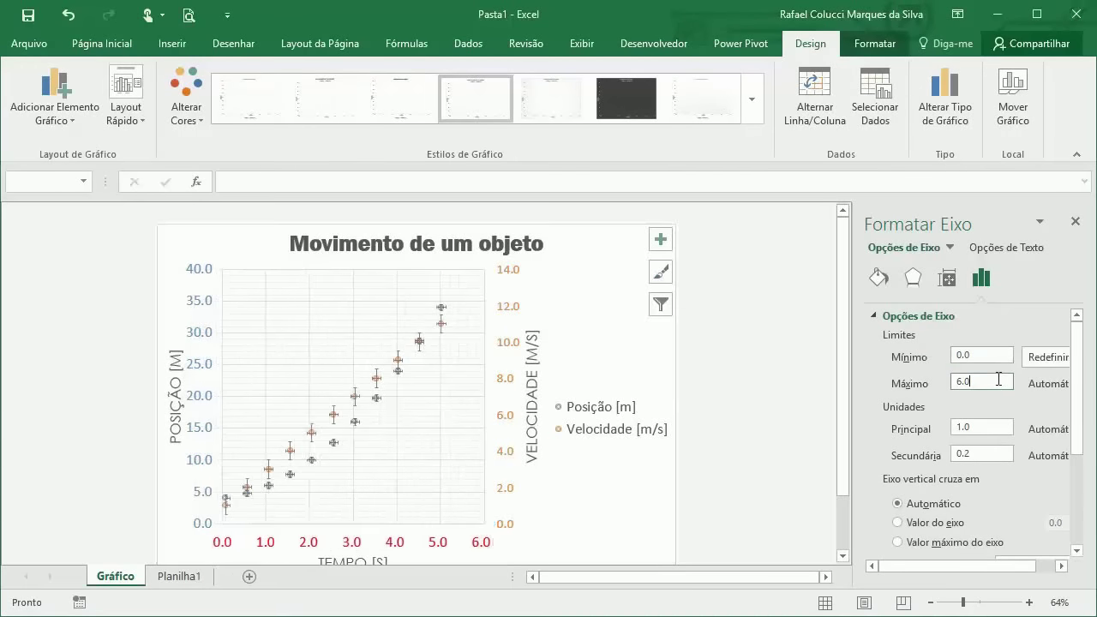
click(677, 454)
click(1076, 221)
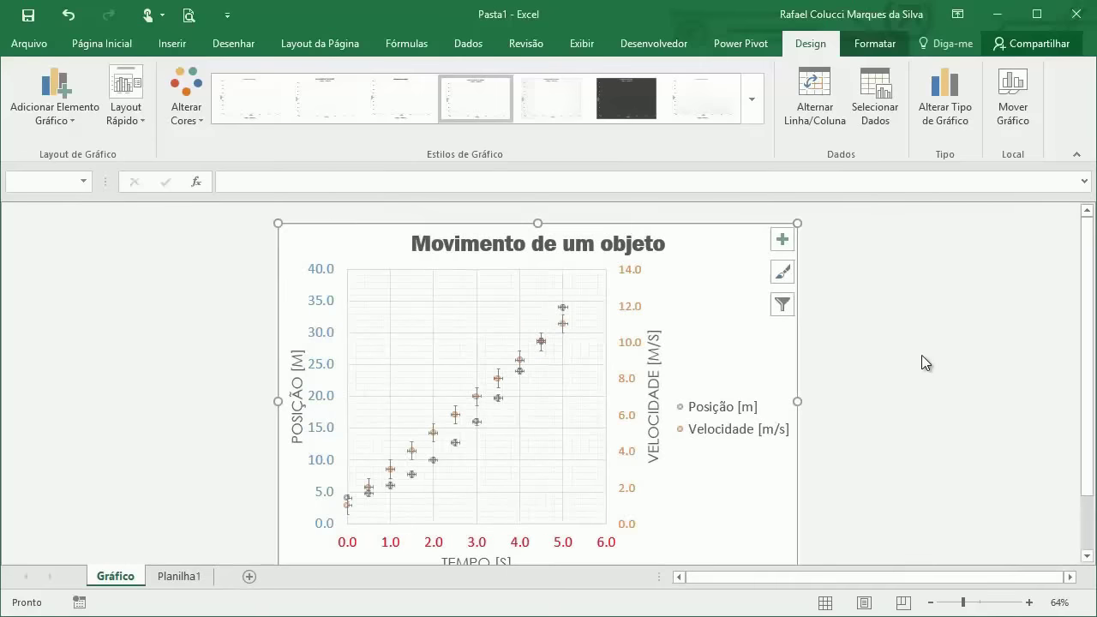
click(916, 357)
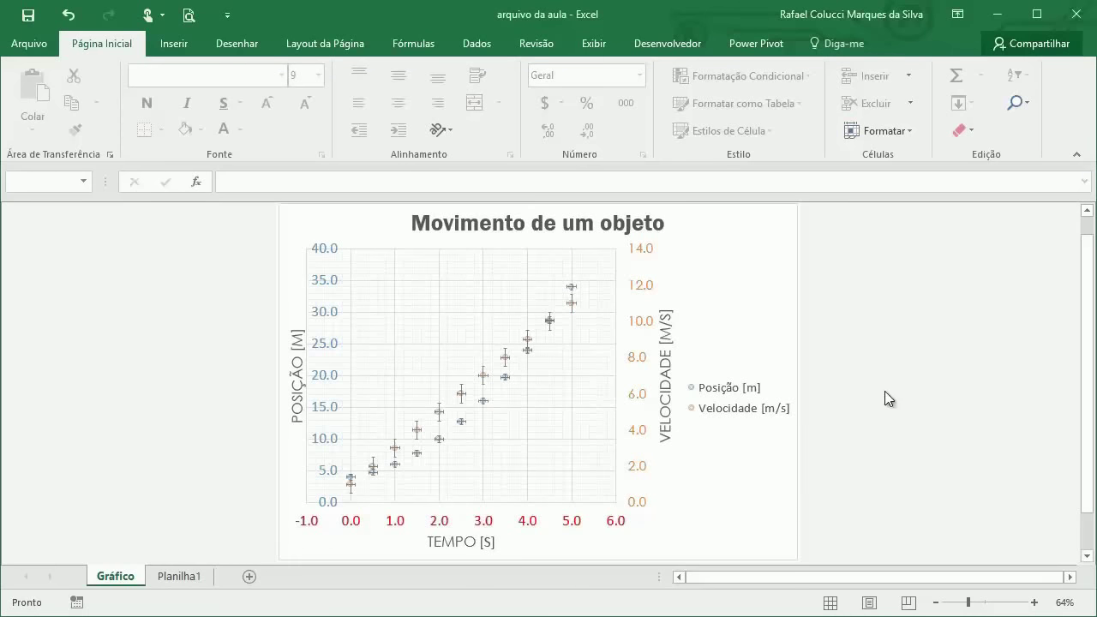
- Add a trendline to the Posição [m] series
click(506, 376)
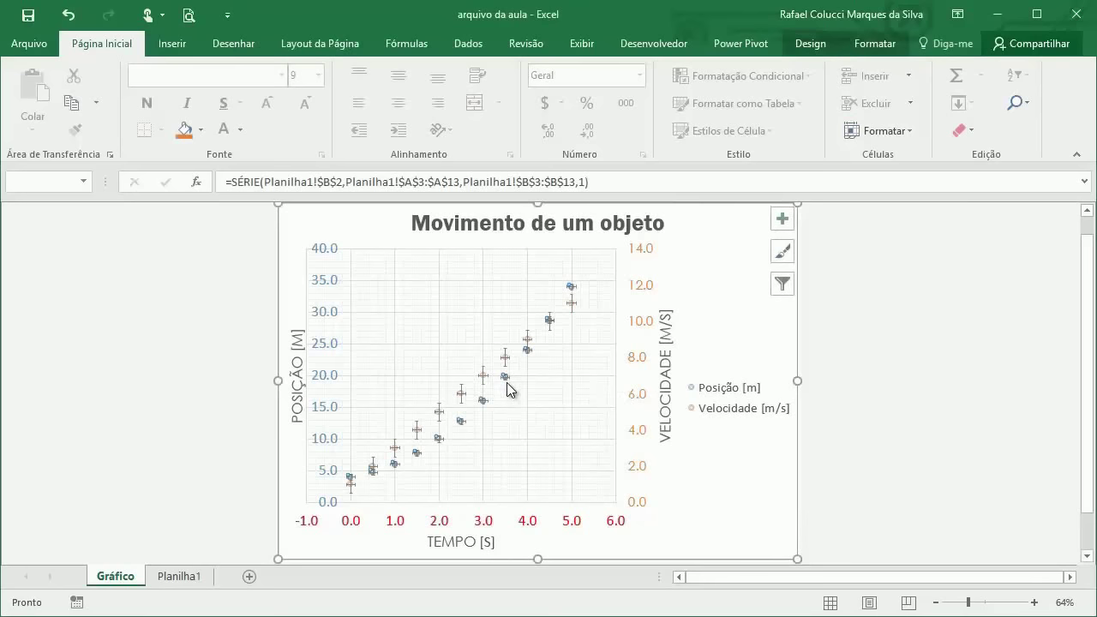
right_click(571, 287)
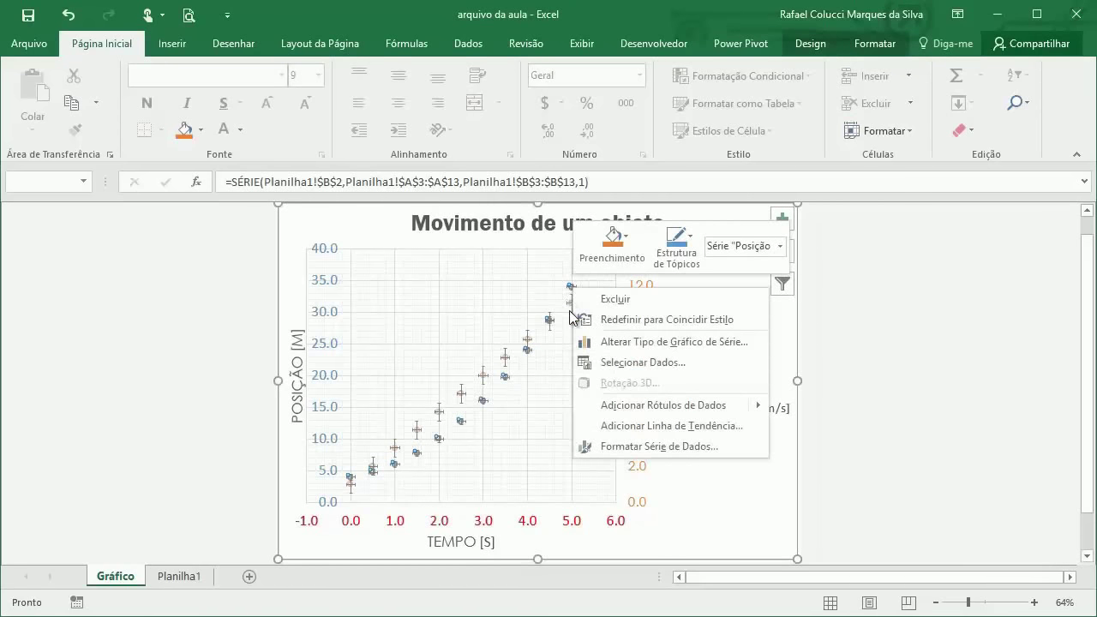
click(621, 425)
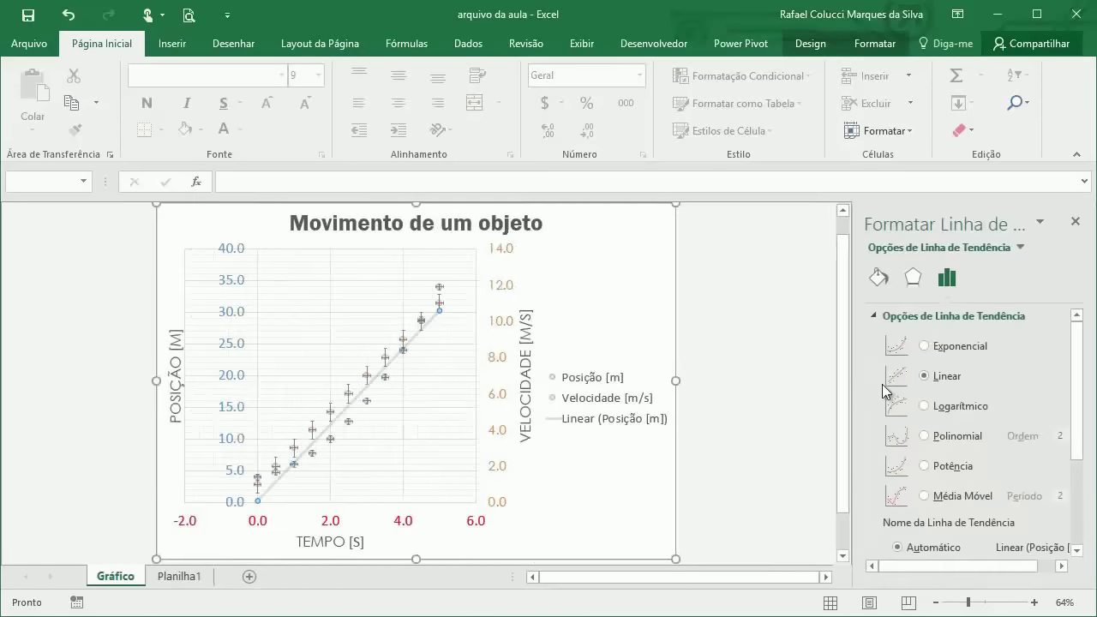
scroll(996, 356, down, 1)
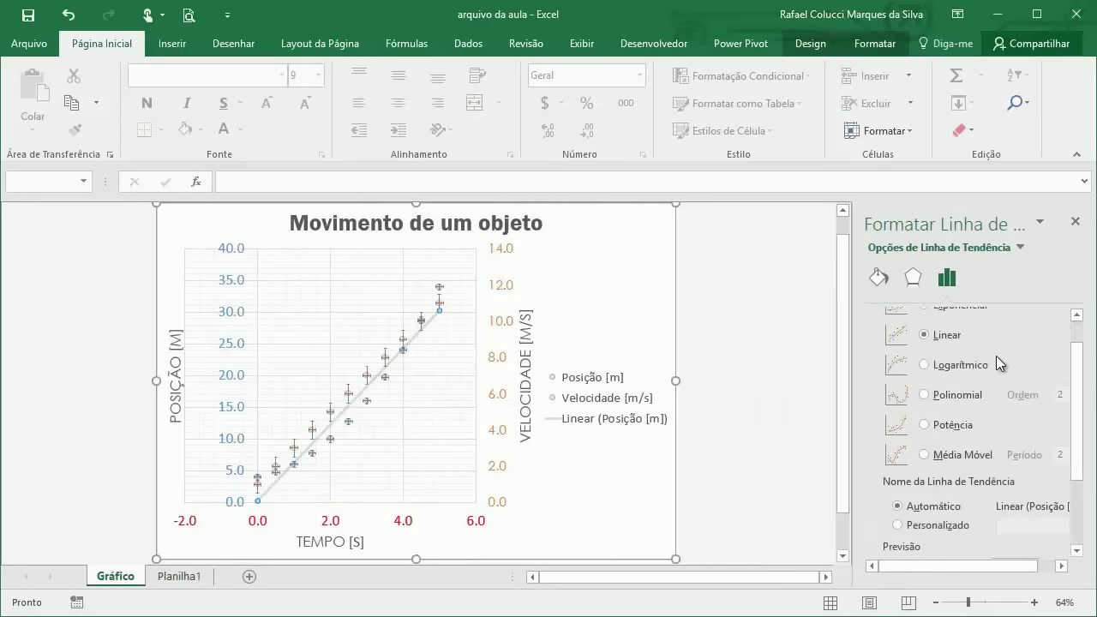
scroll(996, 355, up, 1)
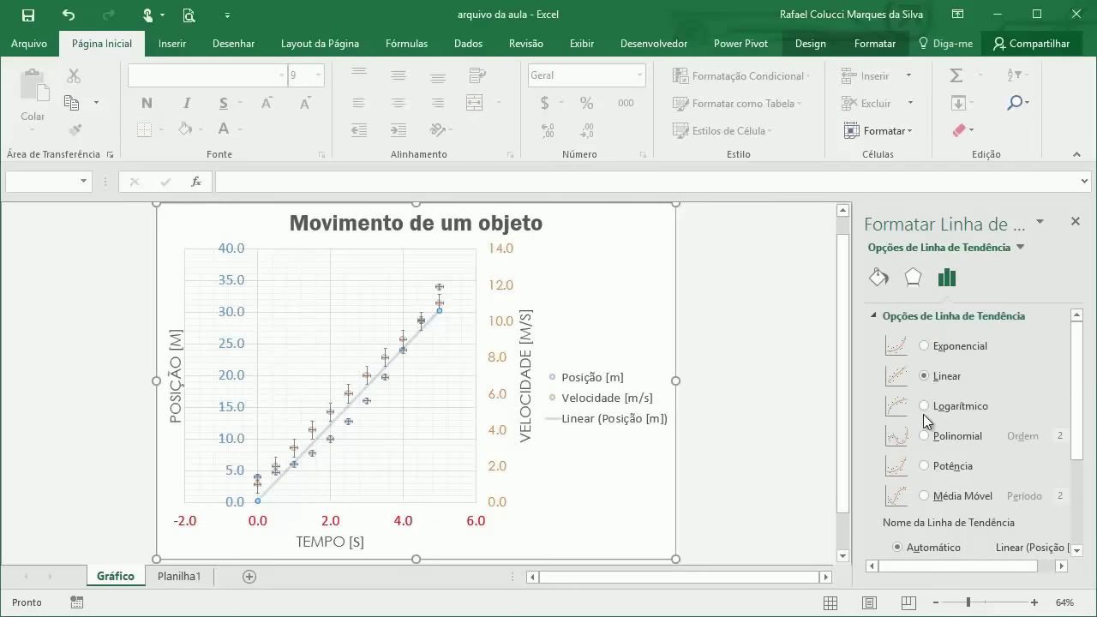
scroll(924, 476, down, 1)
scroll(918, 502, down, 4)
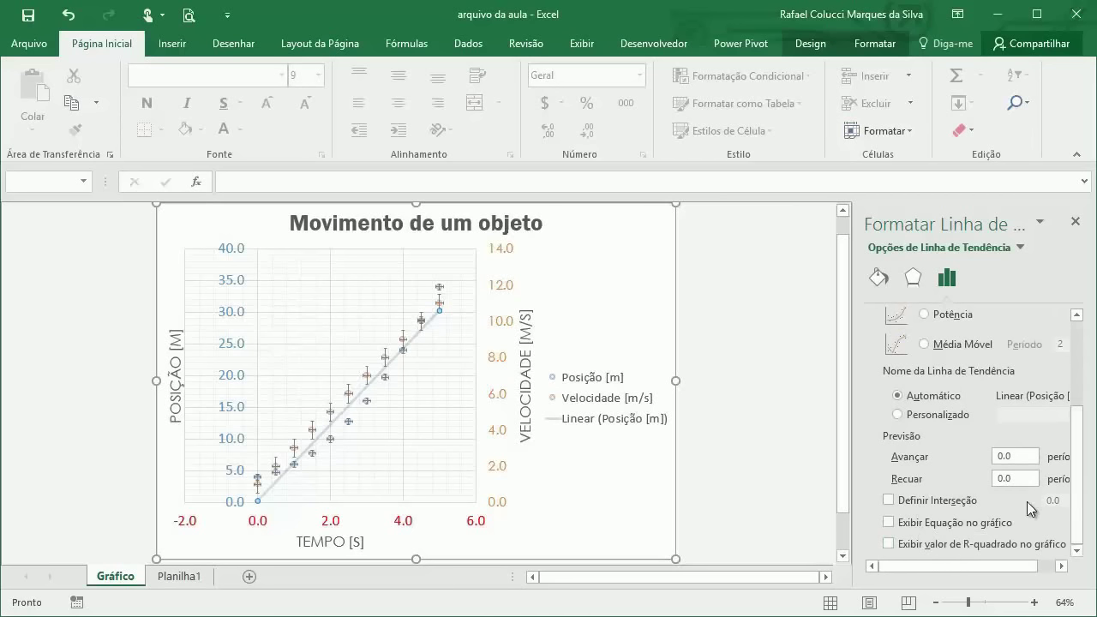
- Show the equation and R² on the chart and make the trendline Exponencial
click(887, 523)
click(888, 545)
scroll(933, 497, up, 4)
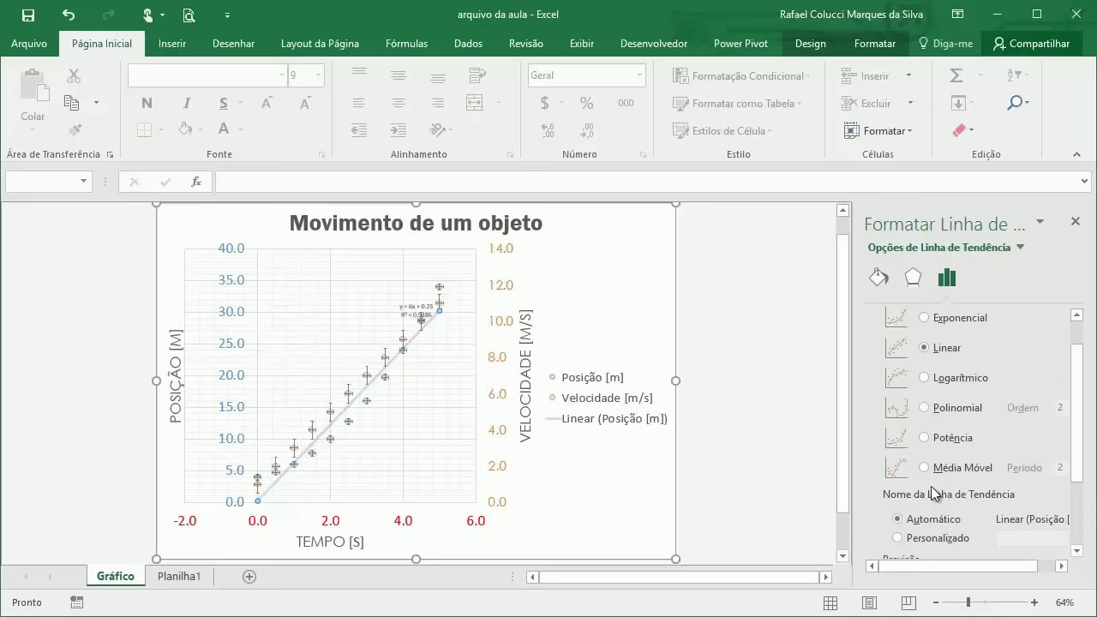
scroll(930, 486, up, 1)
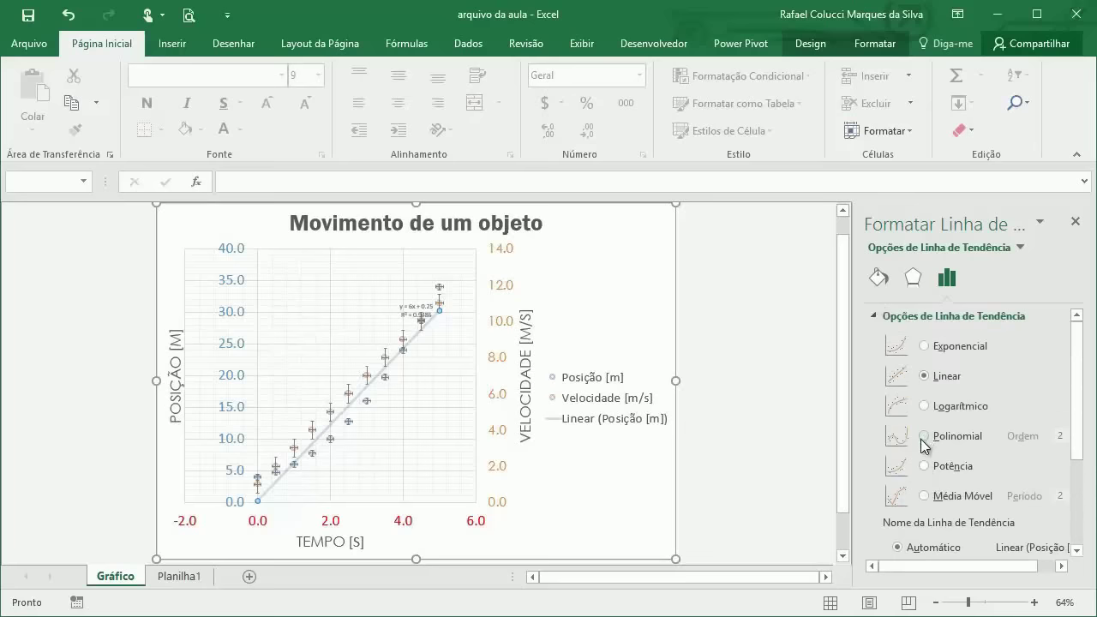
click(924, 437)
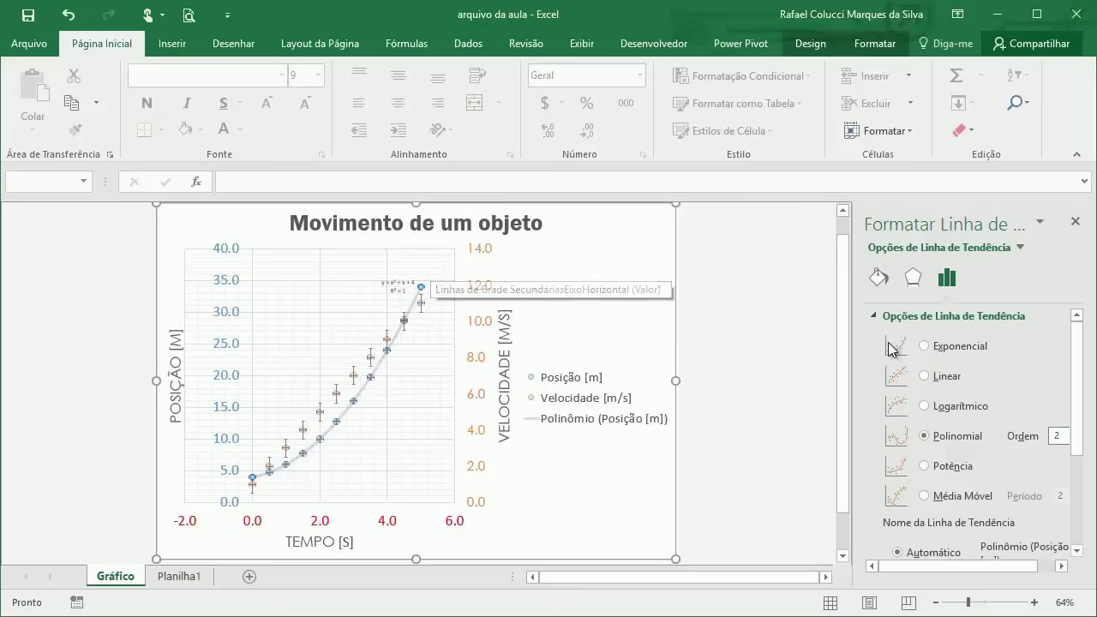
click(925, 346)
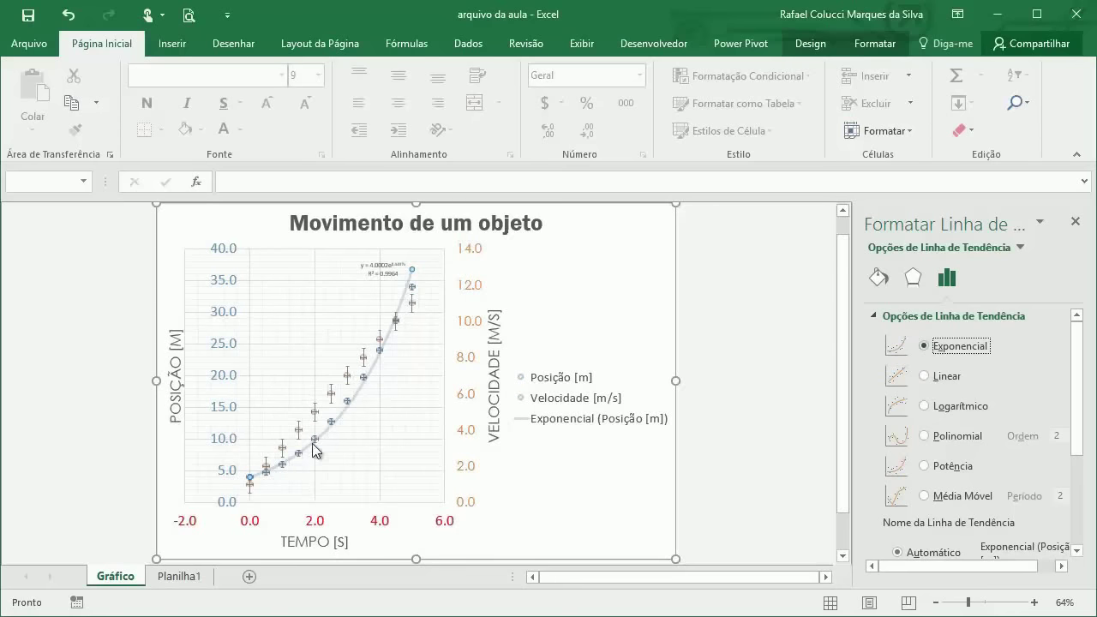
- Enlarge the trendline equation label to font size 20
click(391, 272)
click(272, 104)
click(273, 104)
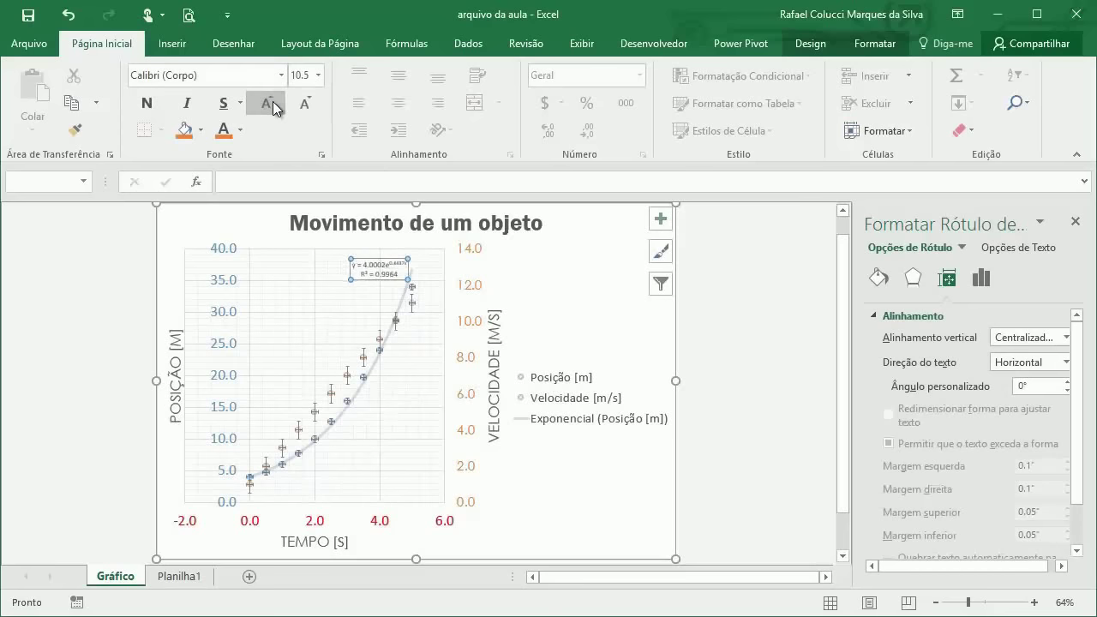
click(272, 104)
click(272, 104)
click(273, 105)
click(274, 106)
click(274, 106)
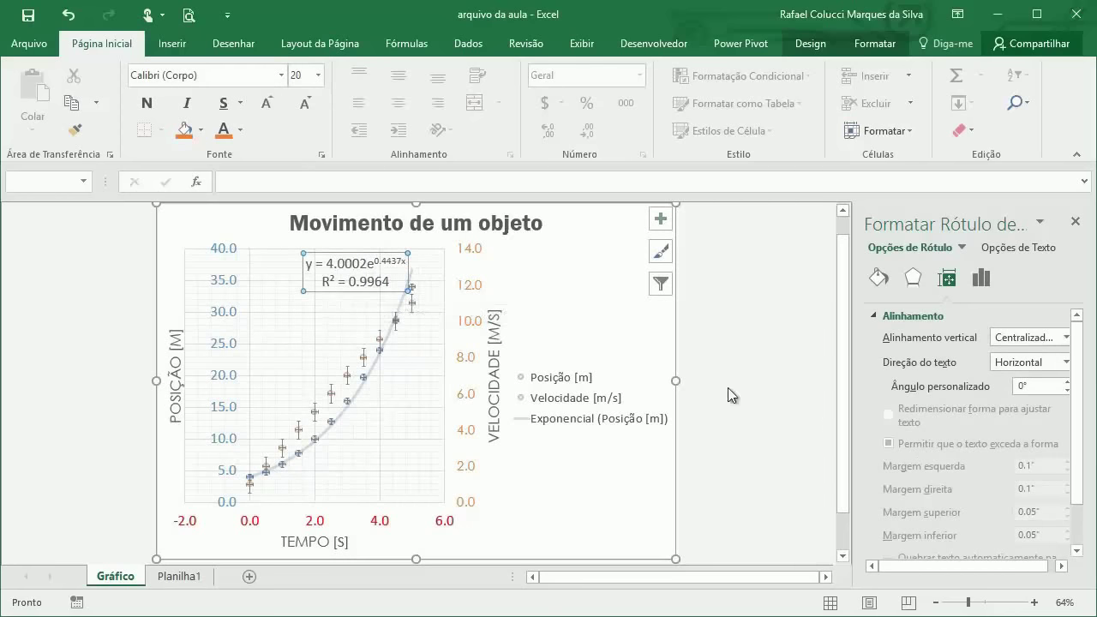
click(725, 349)
- Change the Posição trendline to a 2nd-order polynomial, giving y = x² + x + 4
click(400, 298)
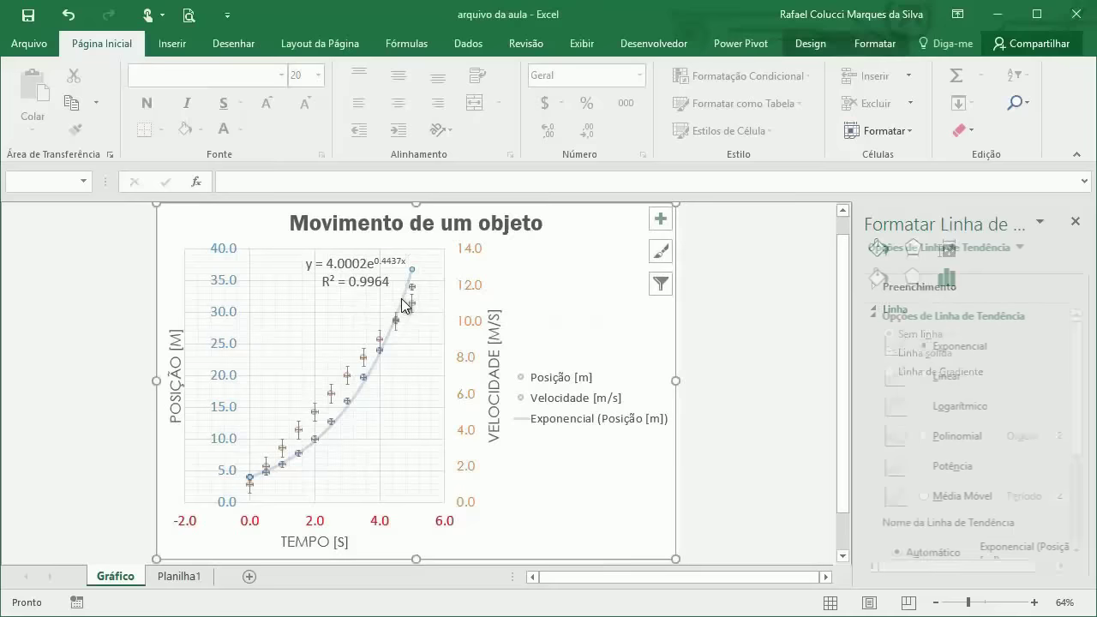
scroll(983, 426, down, 3)
scroll(982, 435, down, 2)
scroll(982, 435, up, 2)
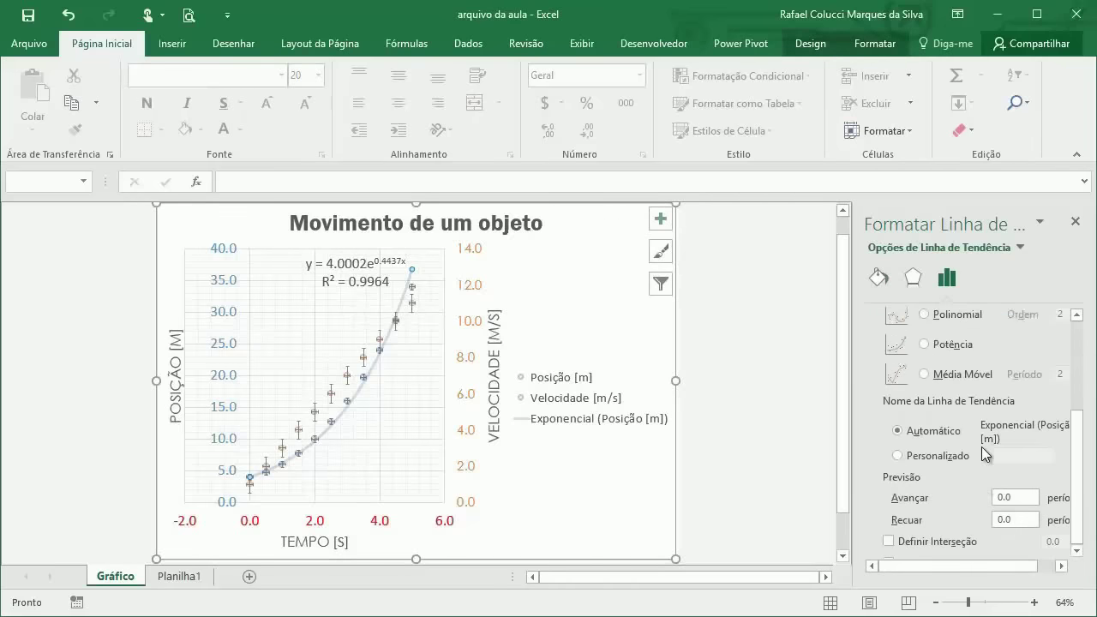
scroll(981, 447, up, 3)
click(923, 375)
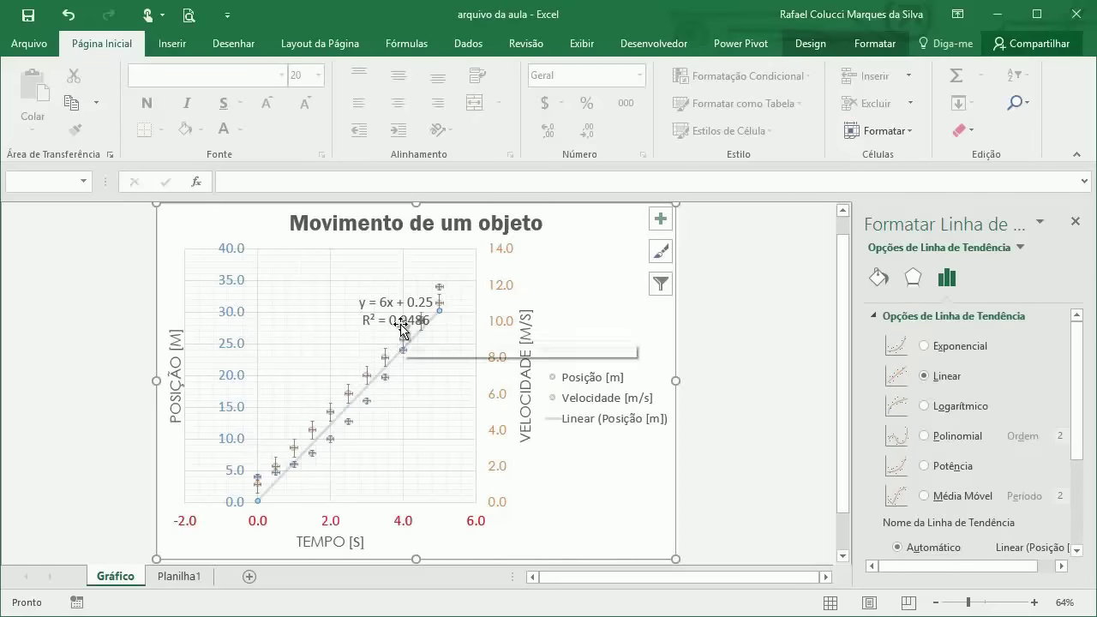
click(382, 325)
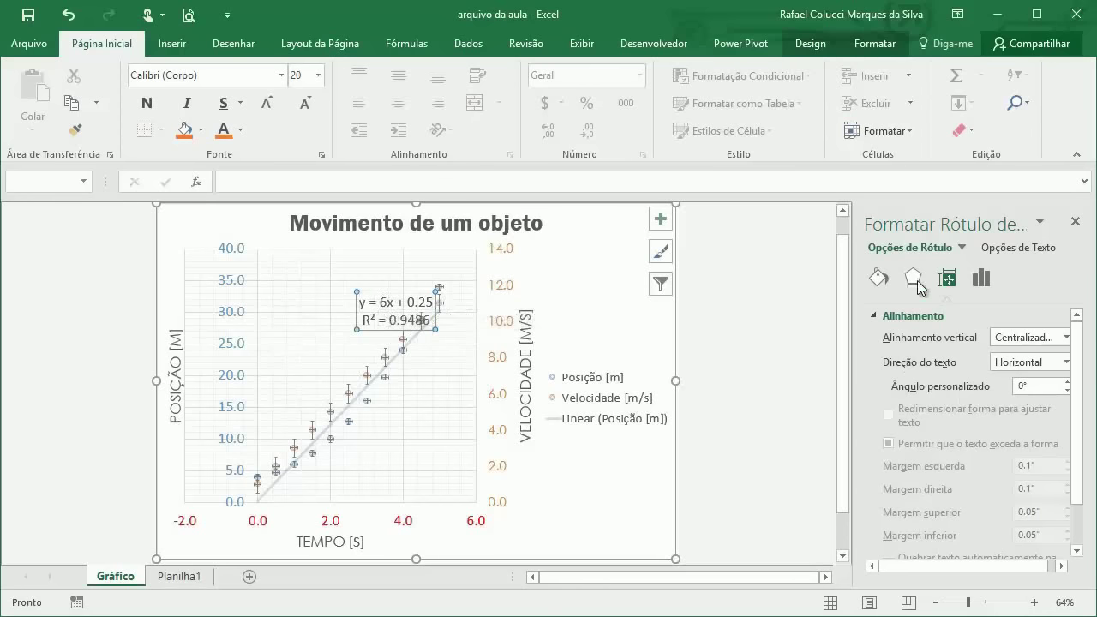
click(413, 343)
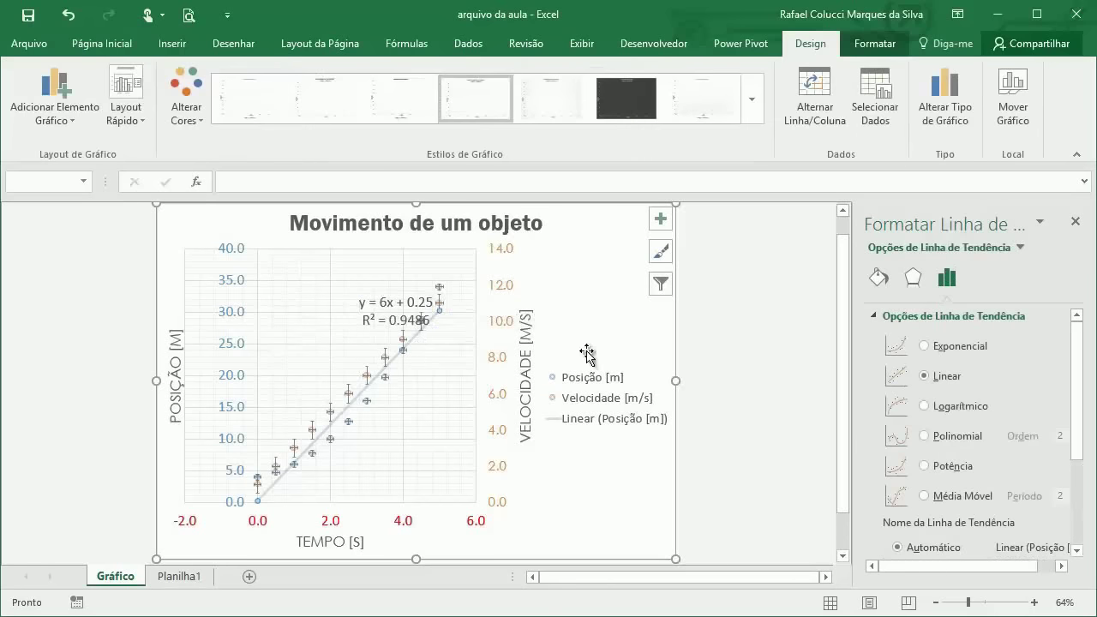
scroll(985, 416, down, 3)
scroll(940, 387, up, 2)
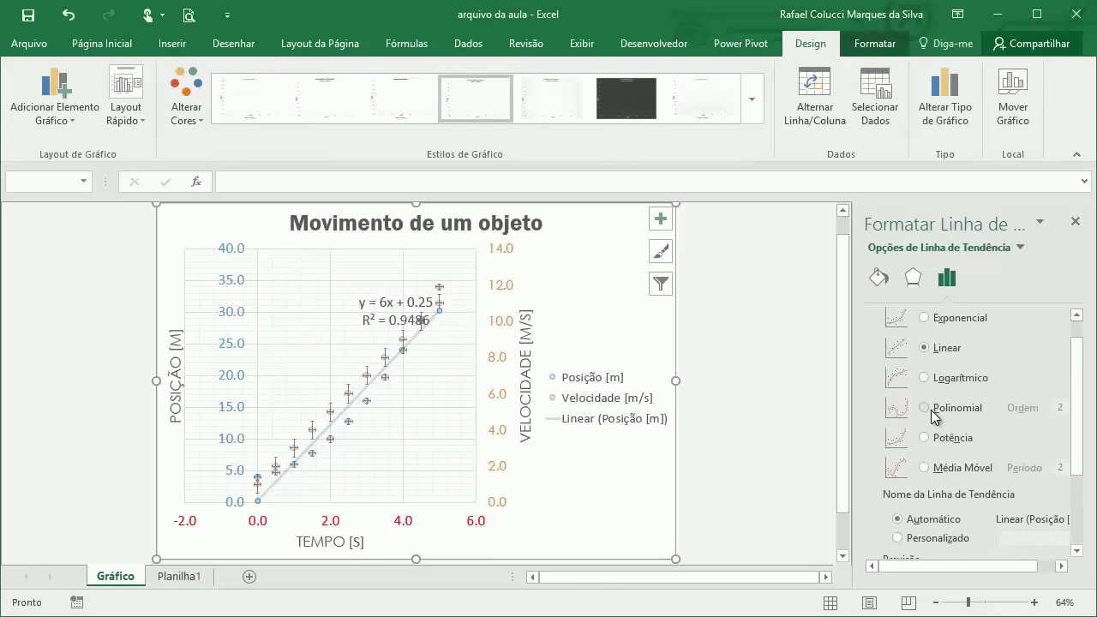
click(931, 410)
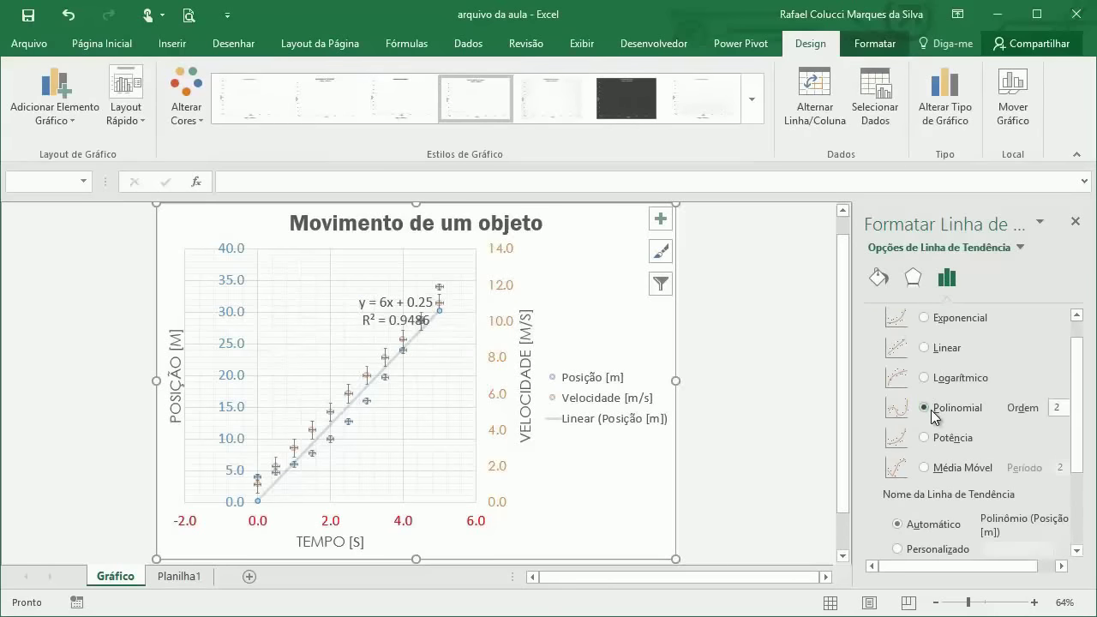
- Move the polynomial equation label to the lower-right of the plot, beneath the curve
click(1075, 222)
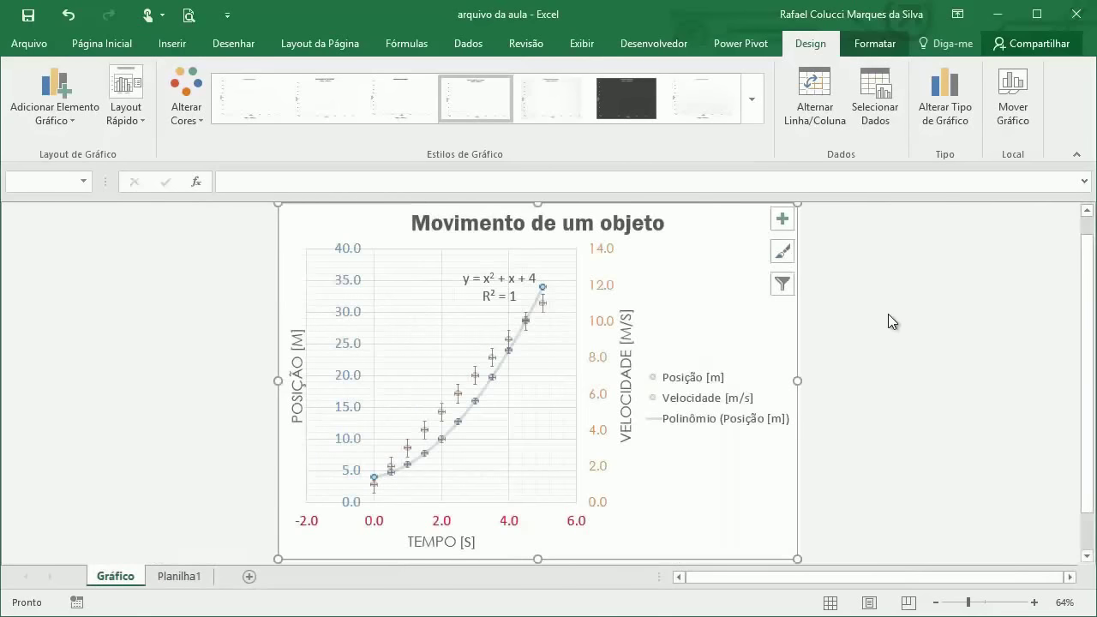
click(513, 300)
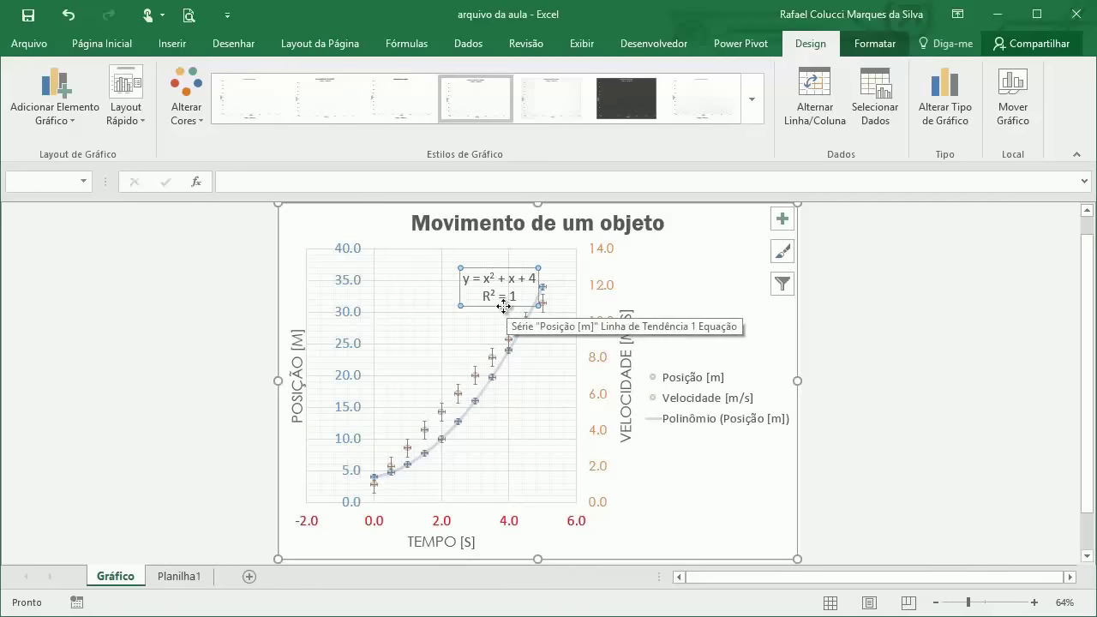
drag(503, 306, 514, 459)
click(841, 455)
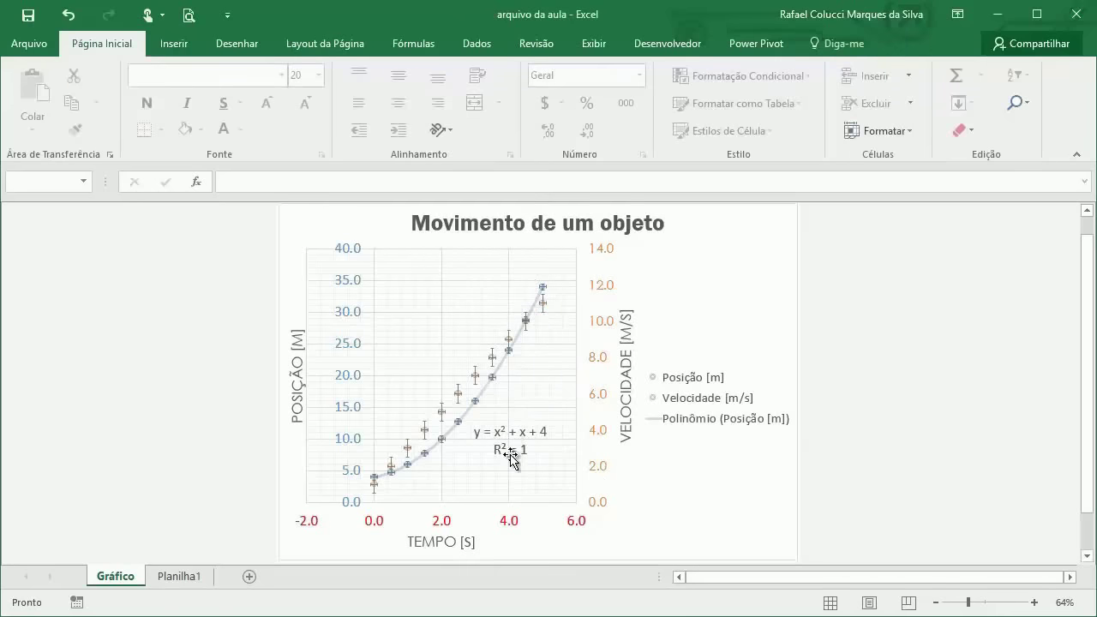
click(178, 576)
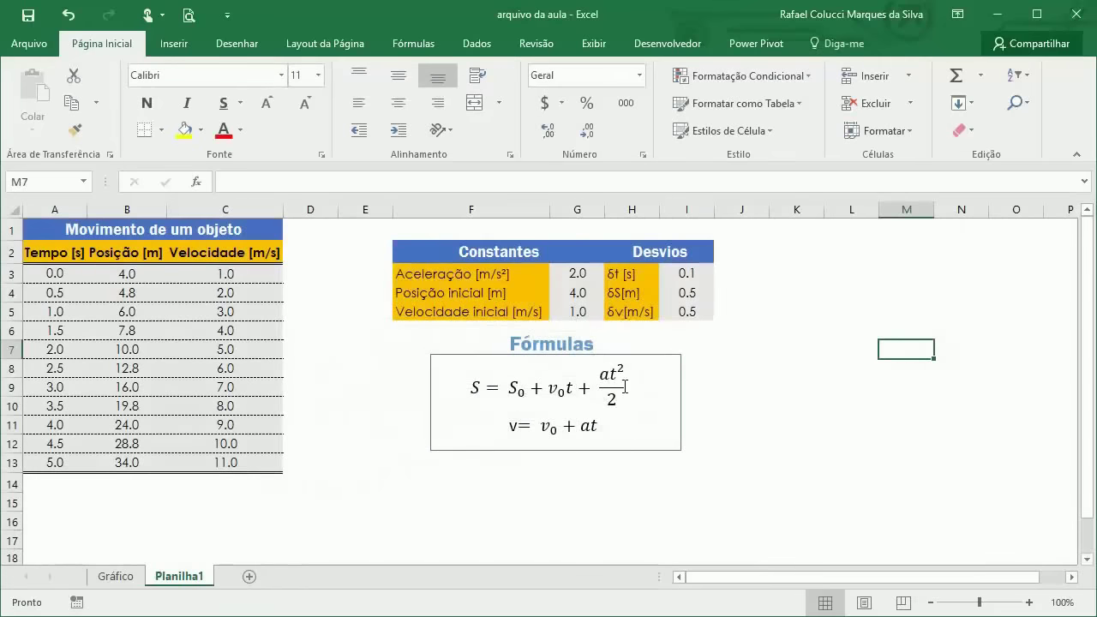
click(115, 577)
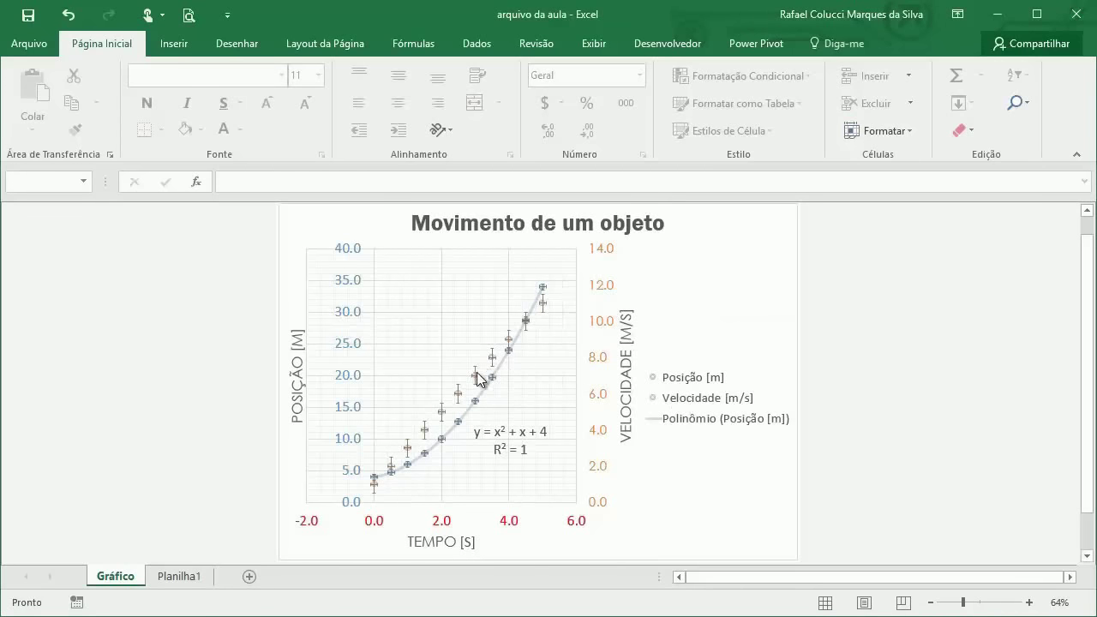
mouse_move(476, 375)
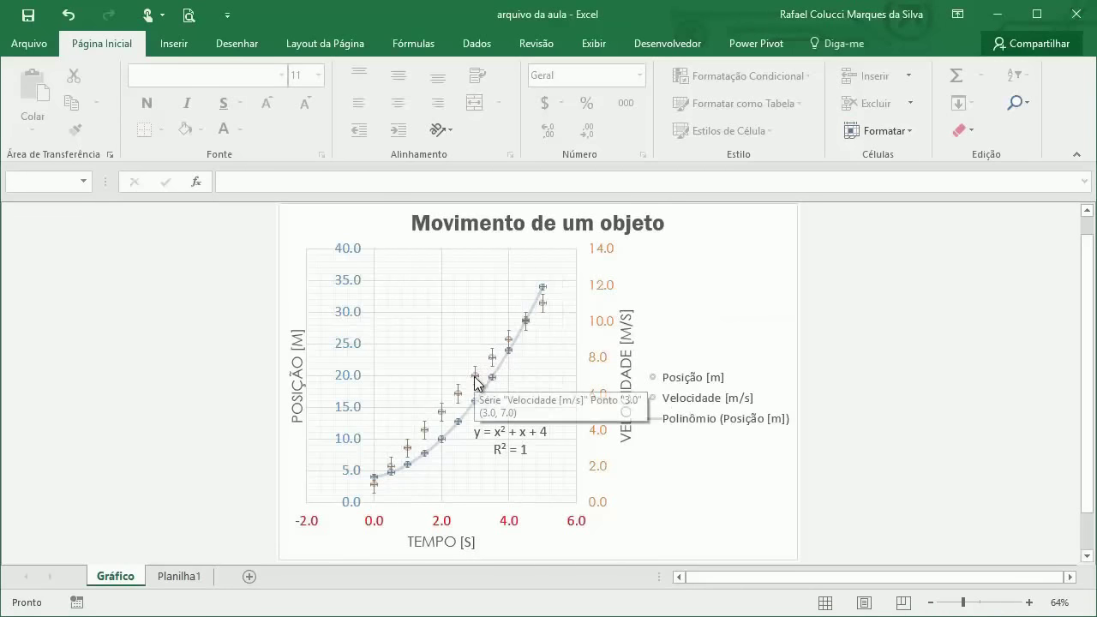
- Add a linear trendline to Velocidade showing equation y = 2x + 1 and R² = 1
click(542, 310)
right_click(542, 310)
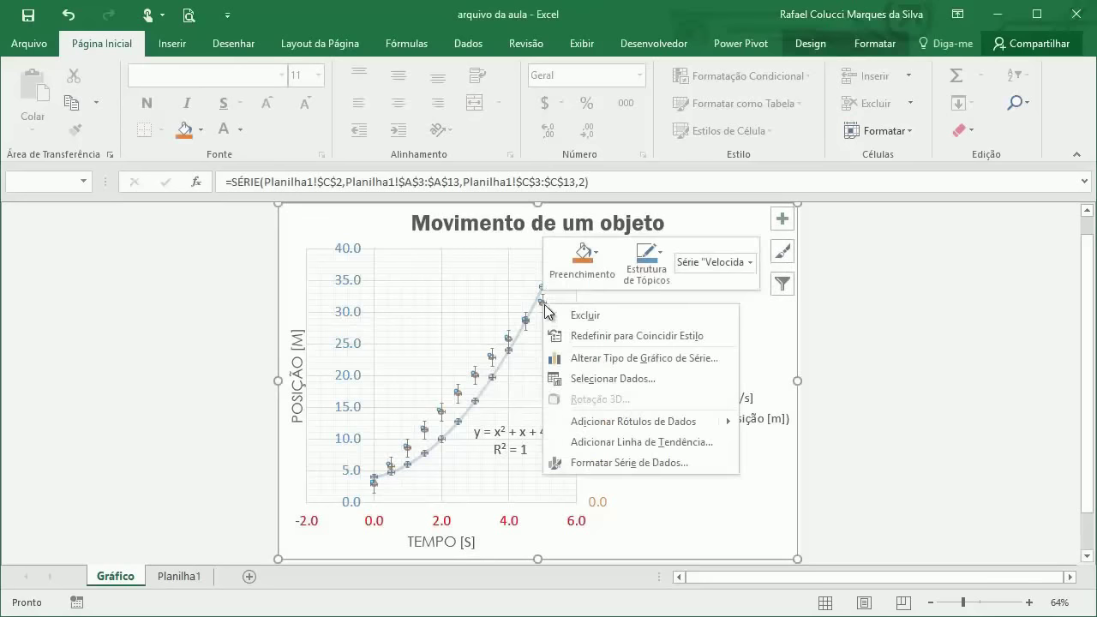
click(605, 441)
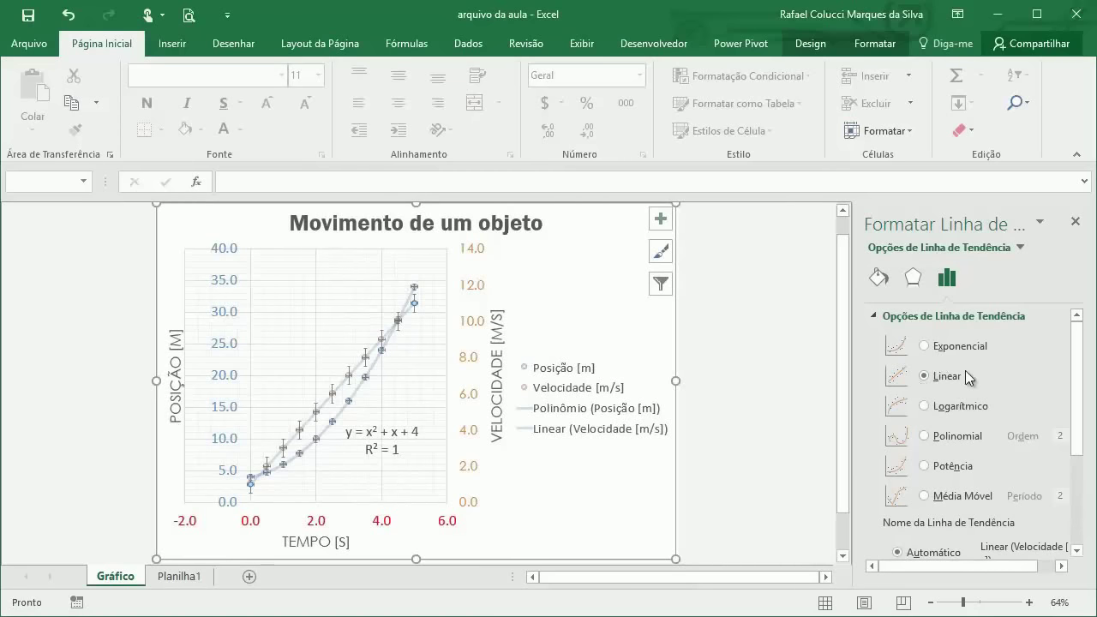
scroll(934, 385, down, 2)
scroll(934, 387, down, 2)
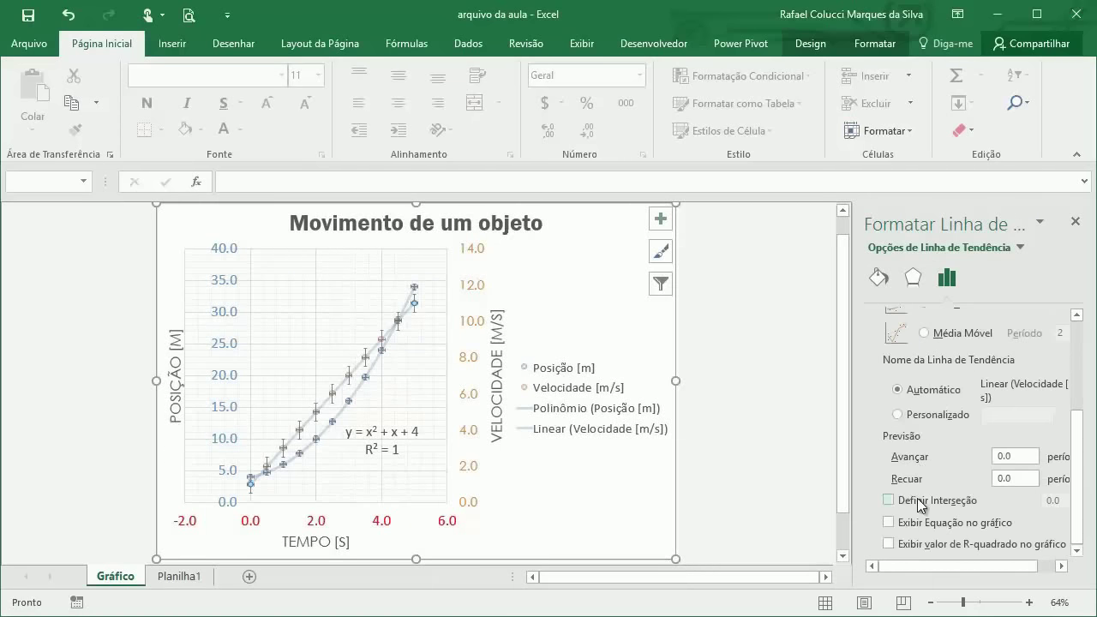
click(889, 544)
click(1074, 222)
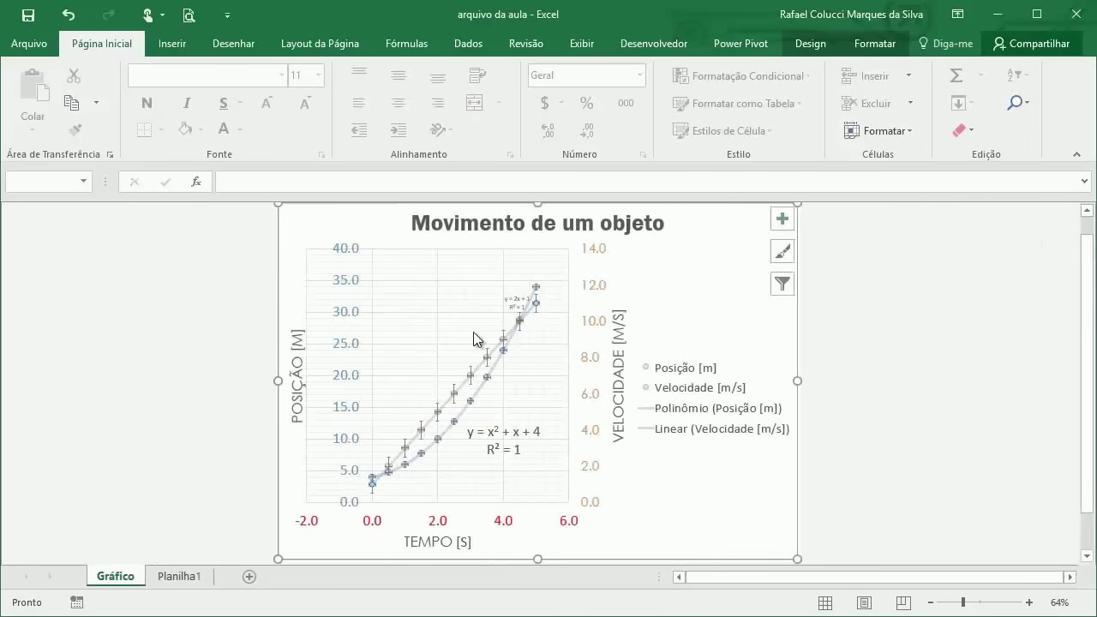
- Enlarge the velocity equation label to size 18 and move it left, above the upper curve
click(517, 303)
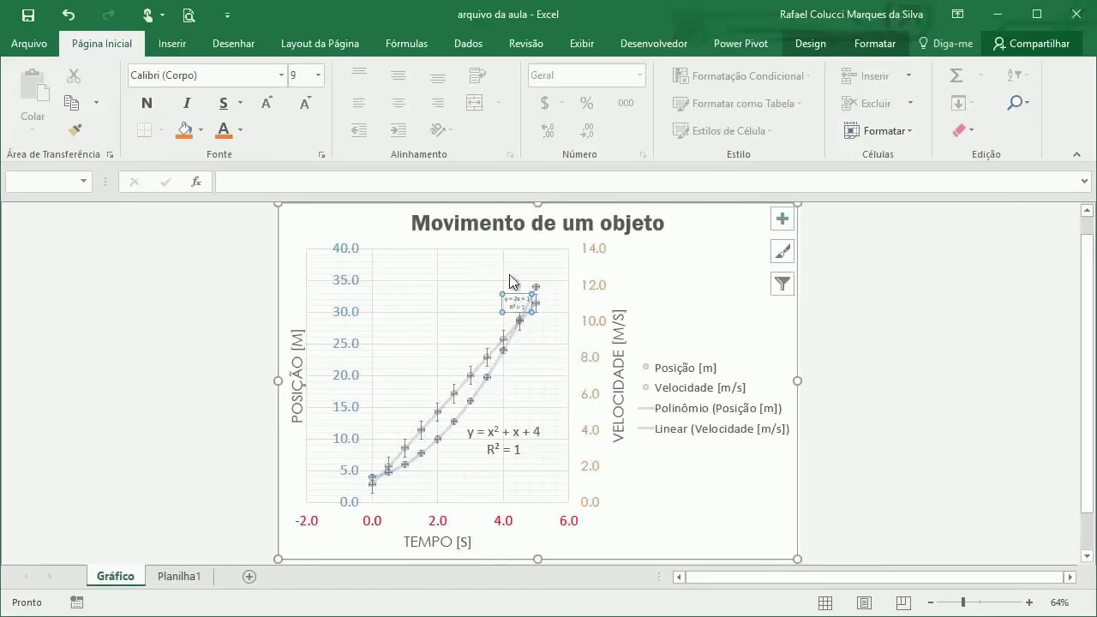
click(270, 104)
click(268, 104)
click(268, 104)
click(268, 103)
click(268, 104)
click(269, 104)
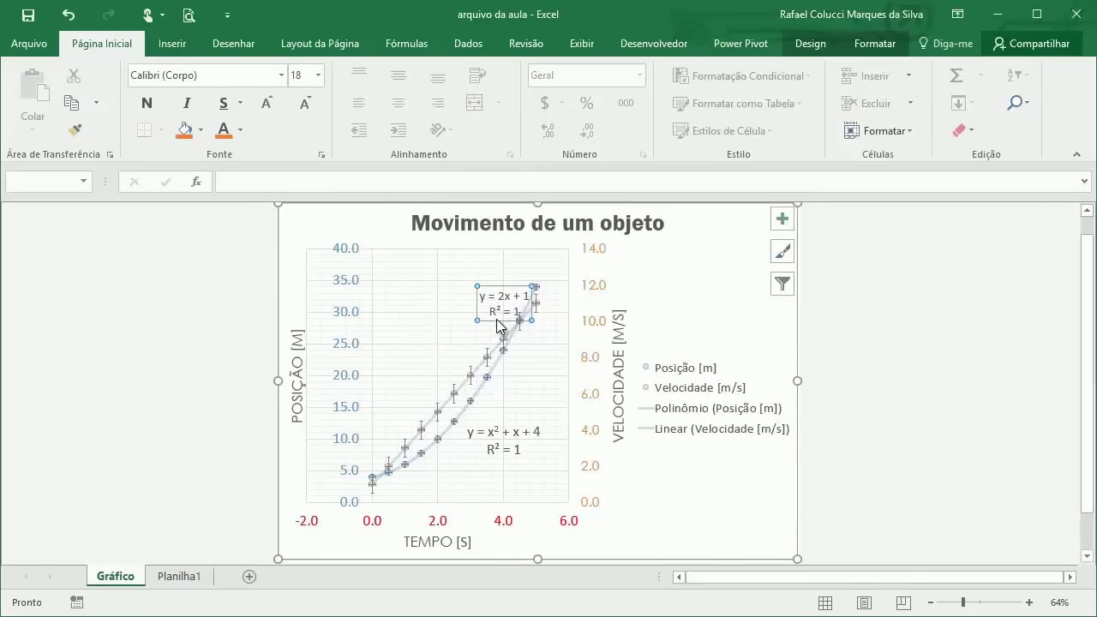
click(487, 294)
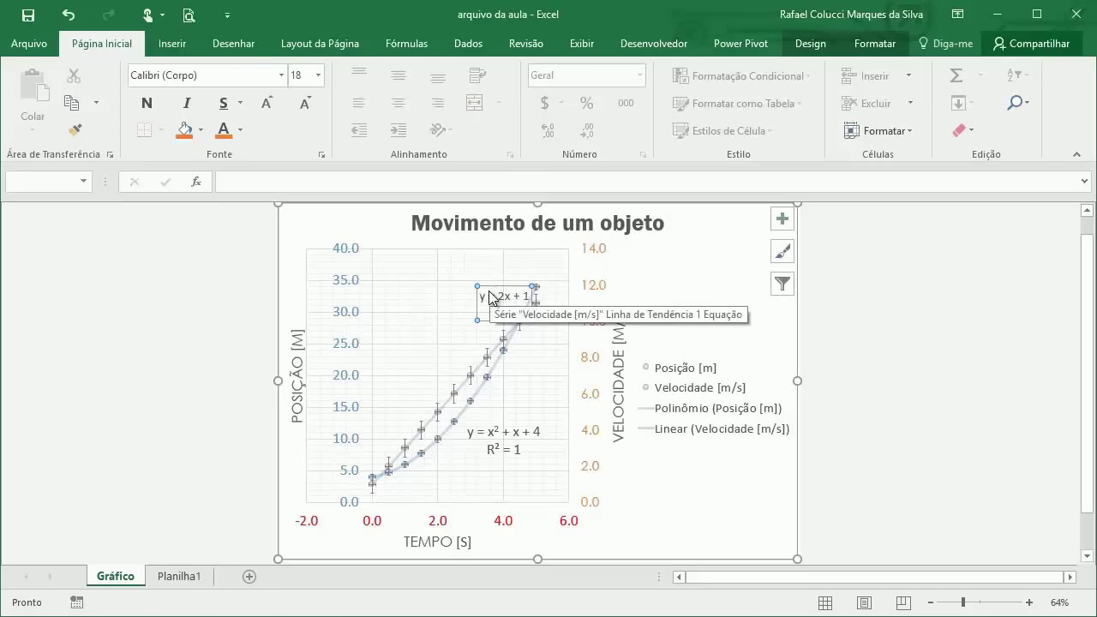
drag(485, 288, 452, 283)
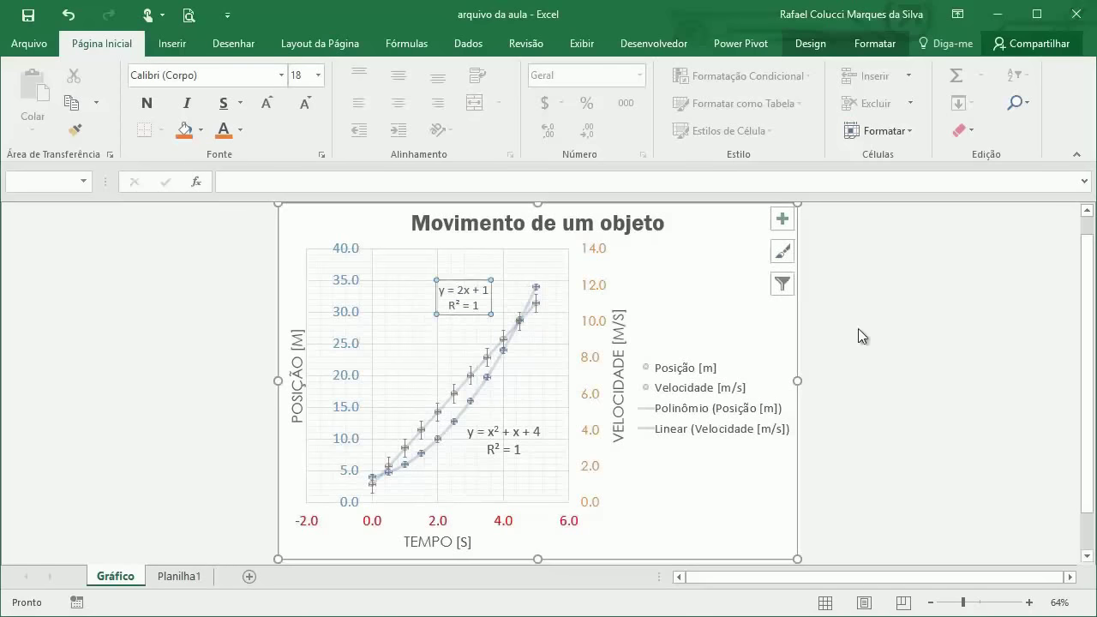
click(896, 324)
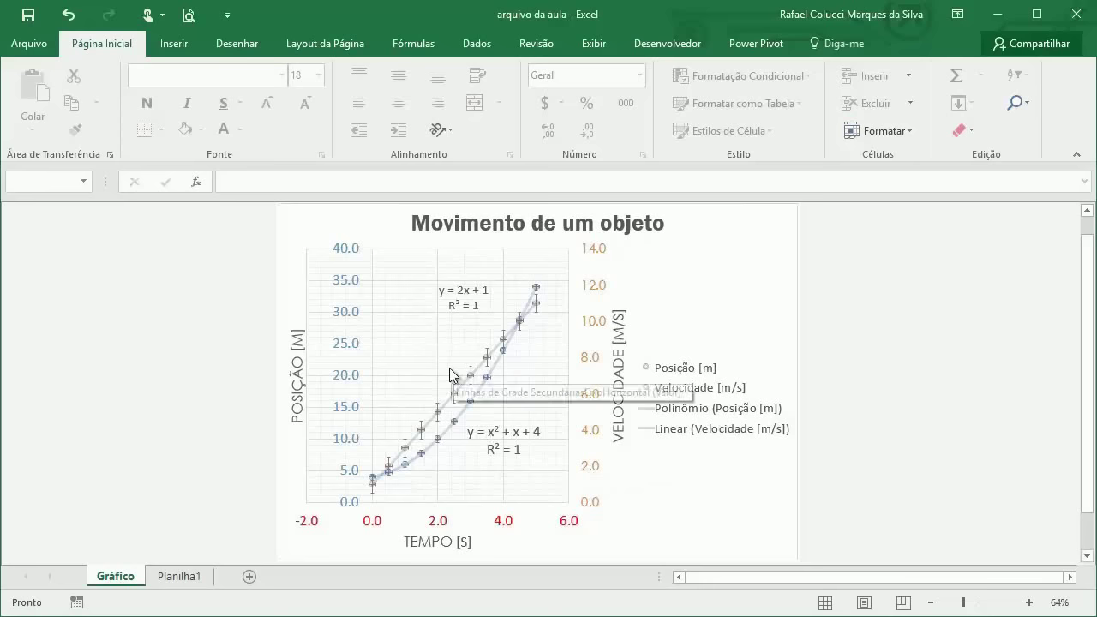
- Go to the Planilha1 worksheet with the Tempo, Posição and Velocidade table
click(179, 577)
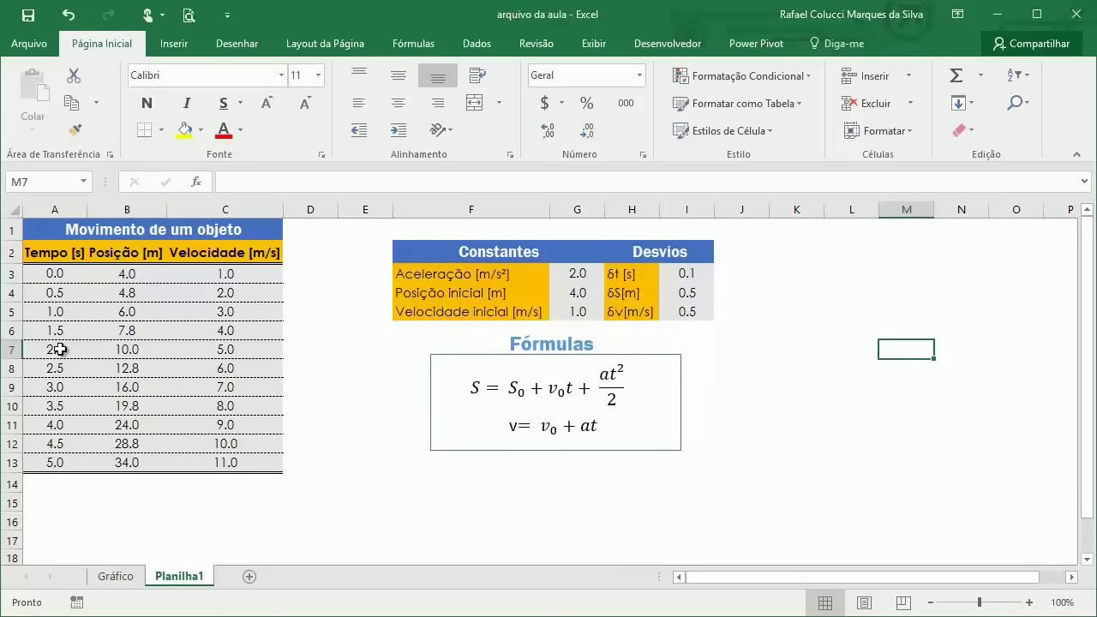
- Enter time 15 in cell A14 below the motion table
click(364, 520)
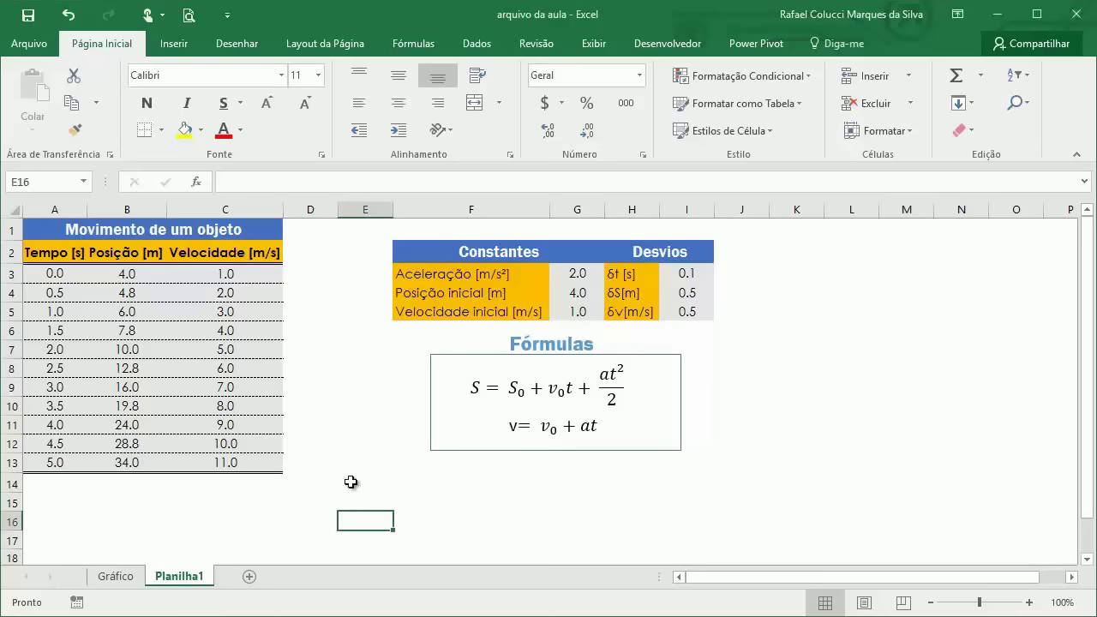
click(65, 497)
click(62, 483)
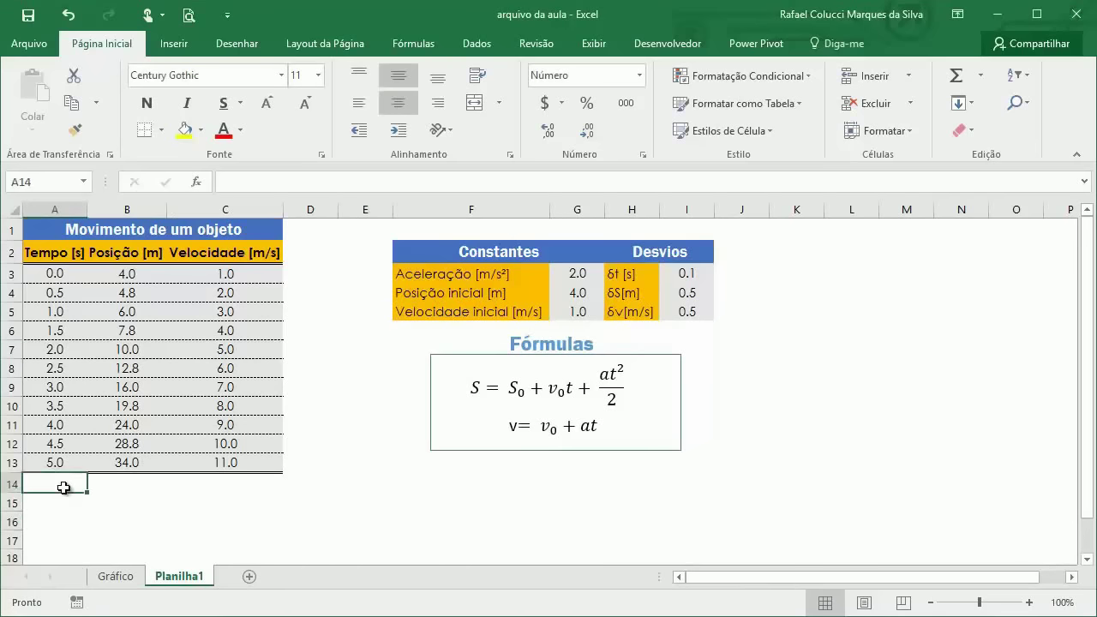
text(15)
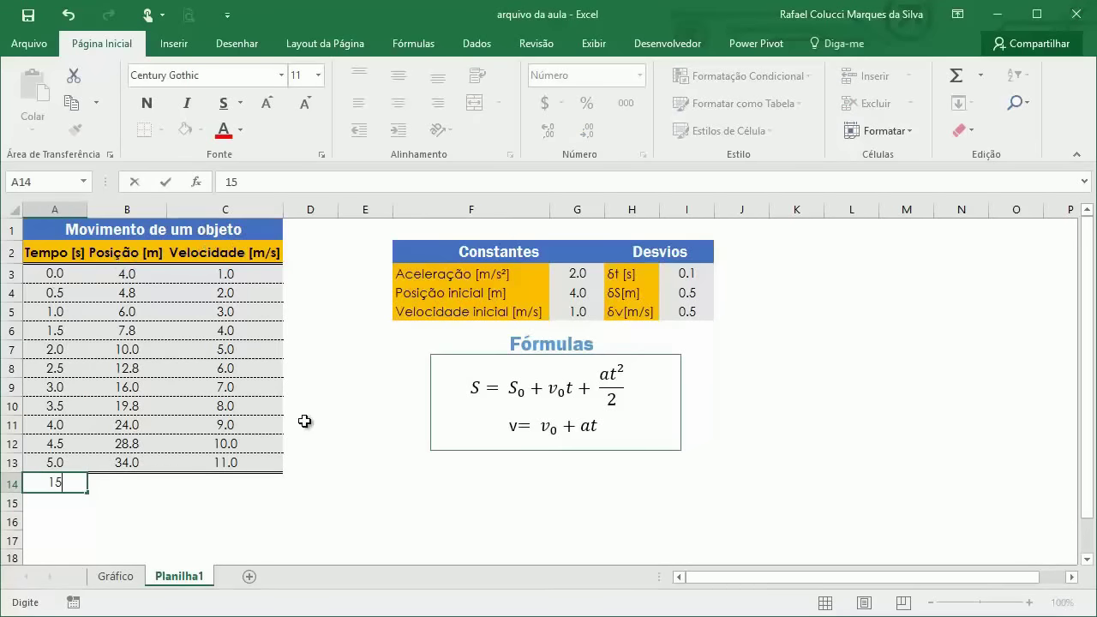
click(349, 460)
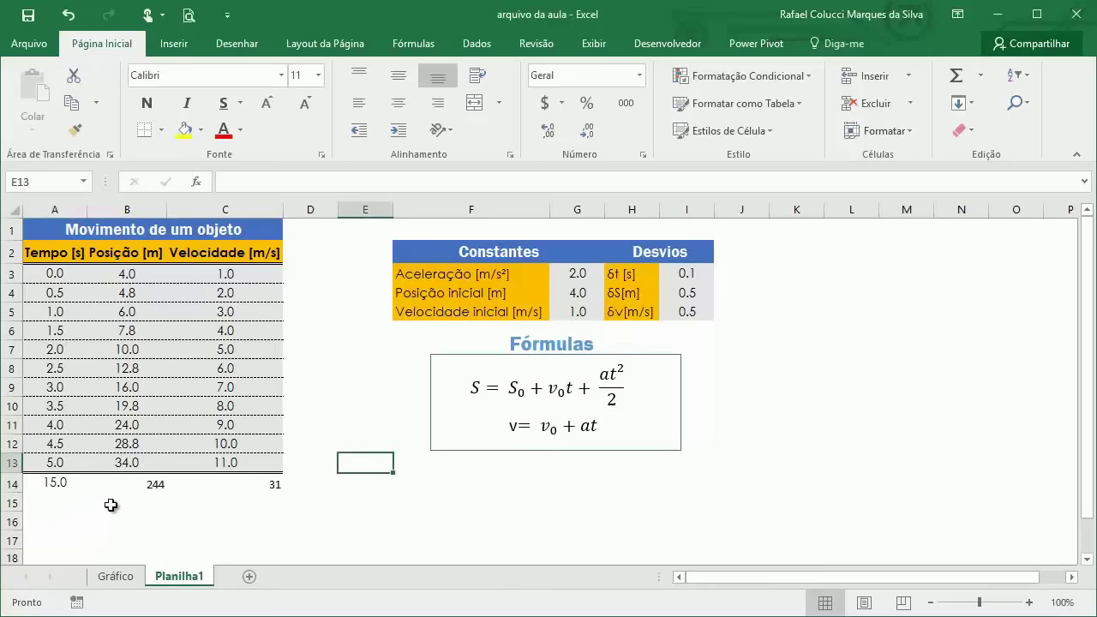
- Clear the computed values in B14 and C14
drag(152, 483, 244, 484)
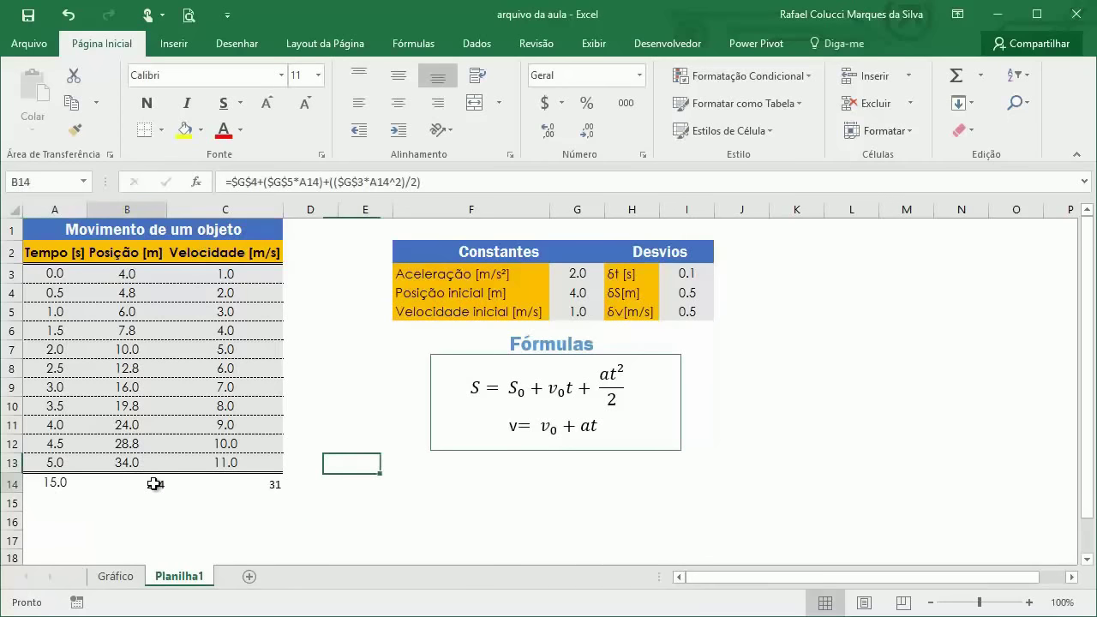
click(252, 533)
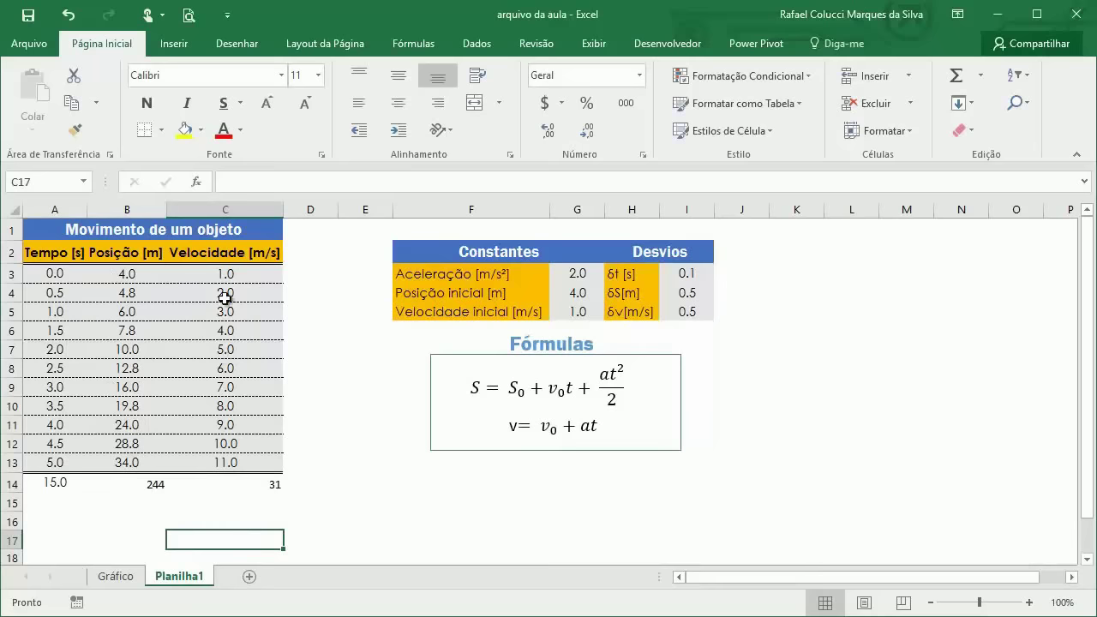
drag(143, 482, 271, 484)
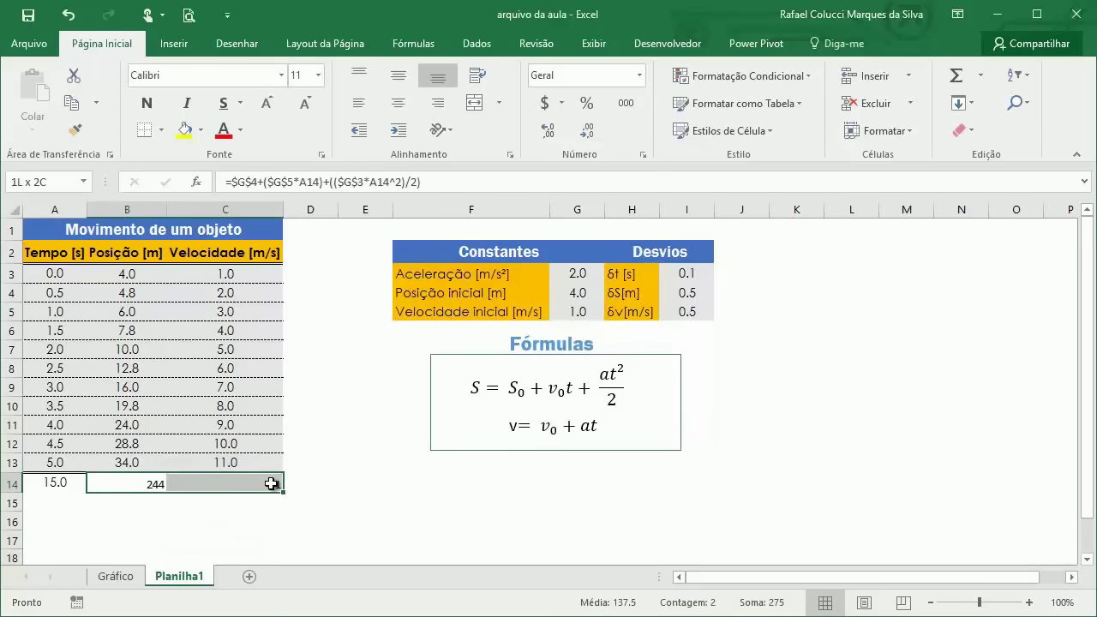
key(Delete)
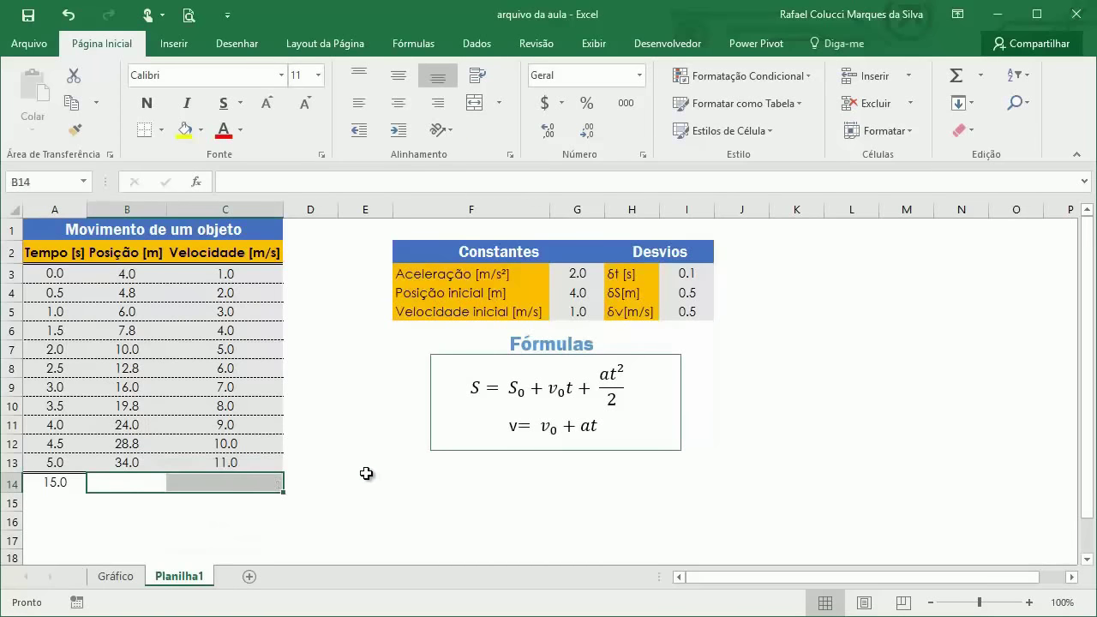
click(369, 471)
- Set the font of B14:C14 to Century Gothic
click(135, 482)
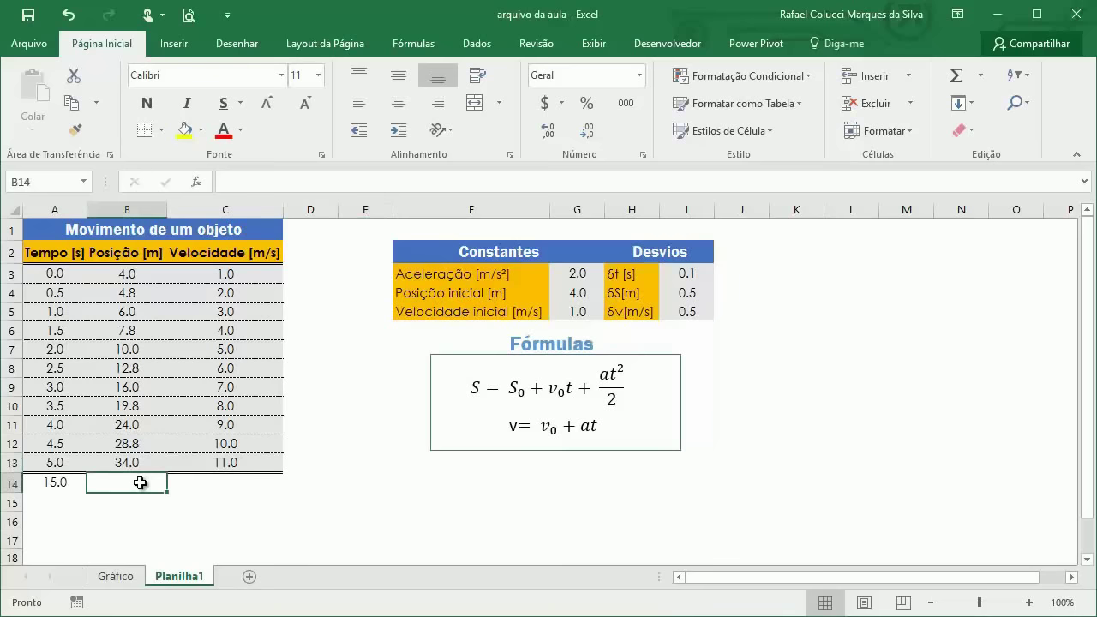
drag(140, 482, 224, 483)
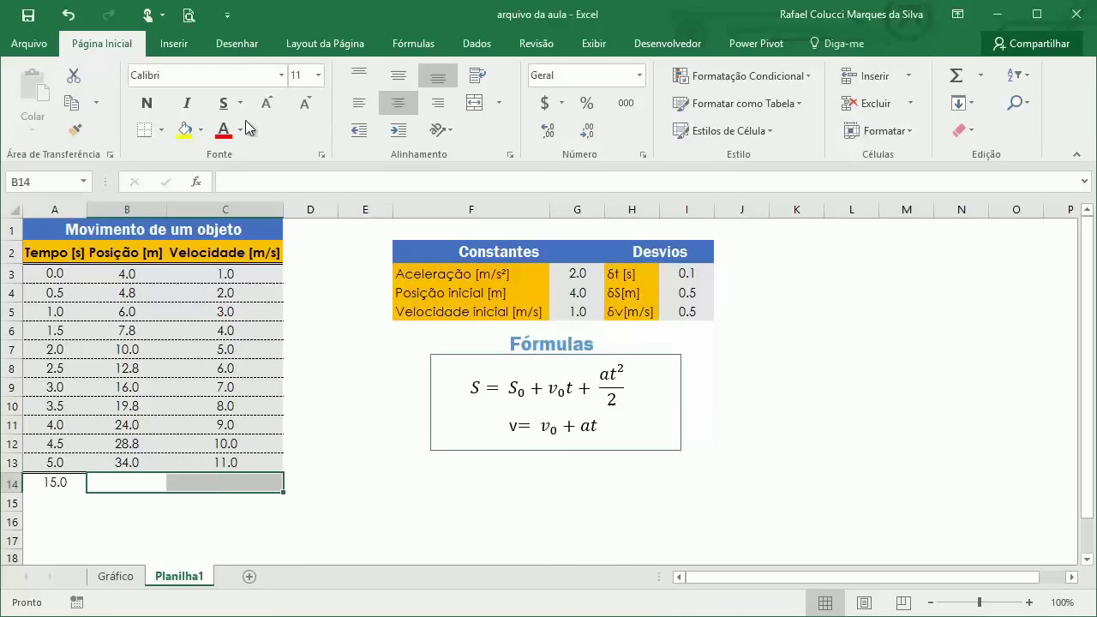
click(280, 75)
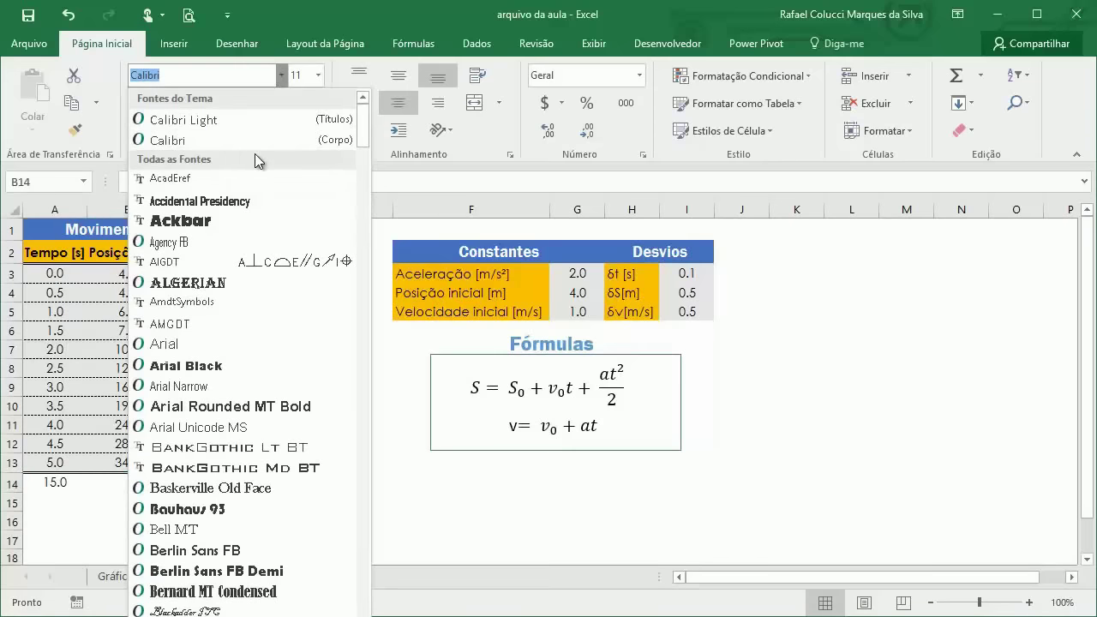
text(Century Gothic)
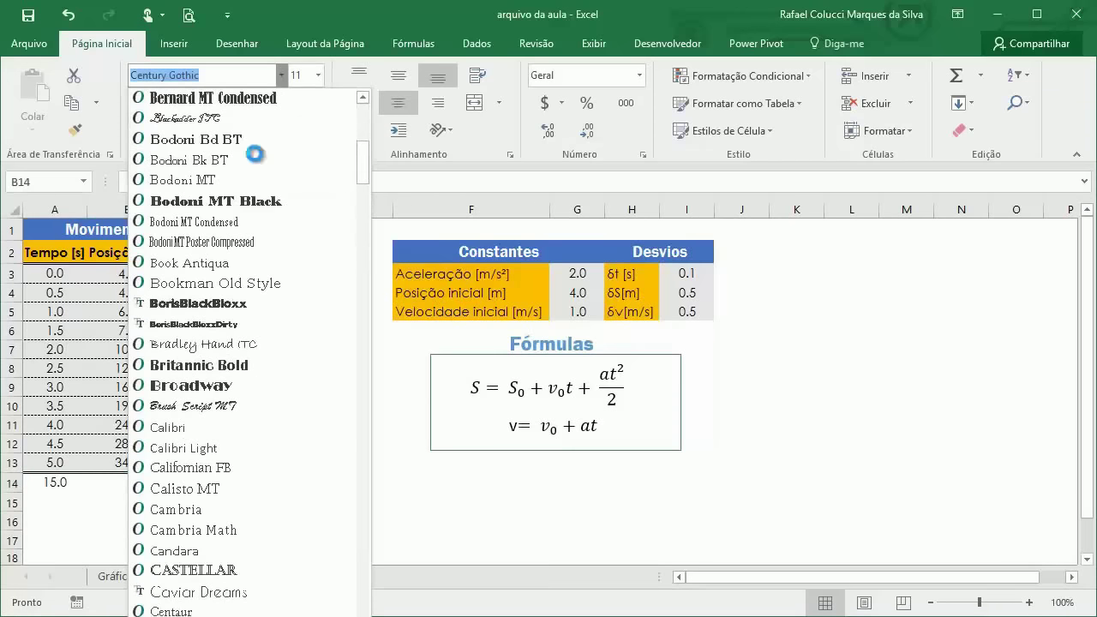
key(Return)
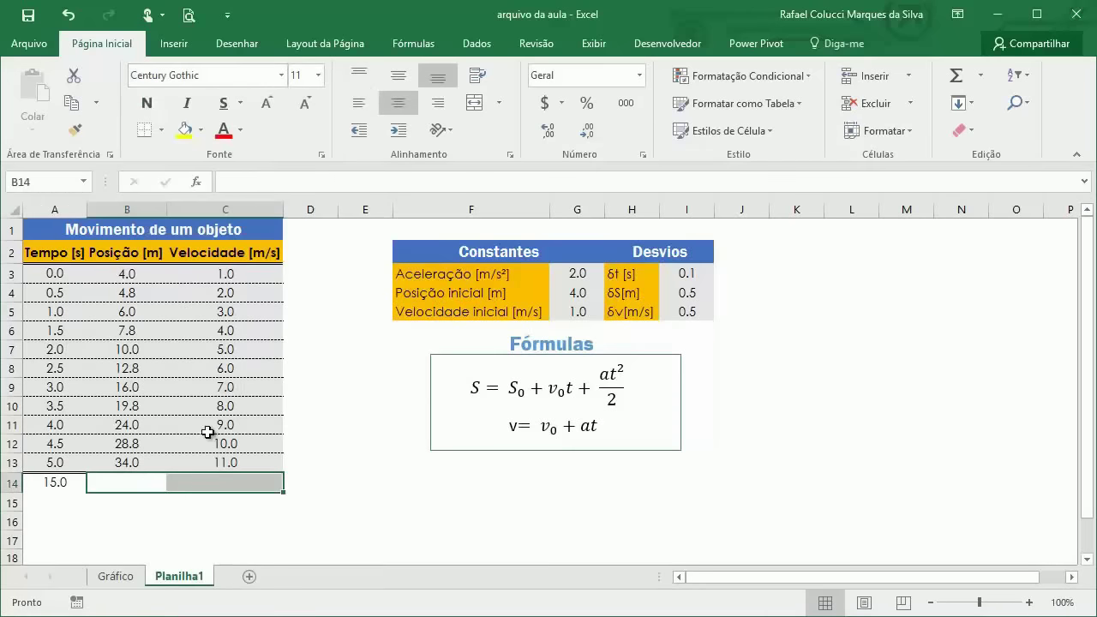
click(313, 519)
click(138, 486)
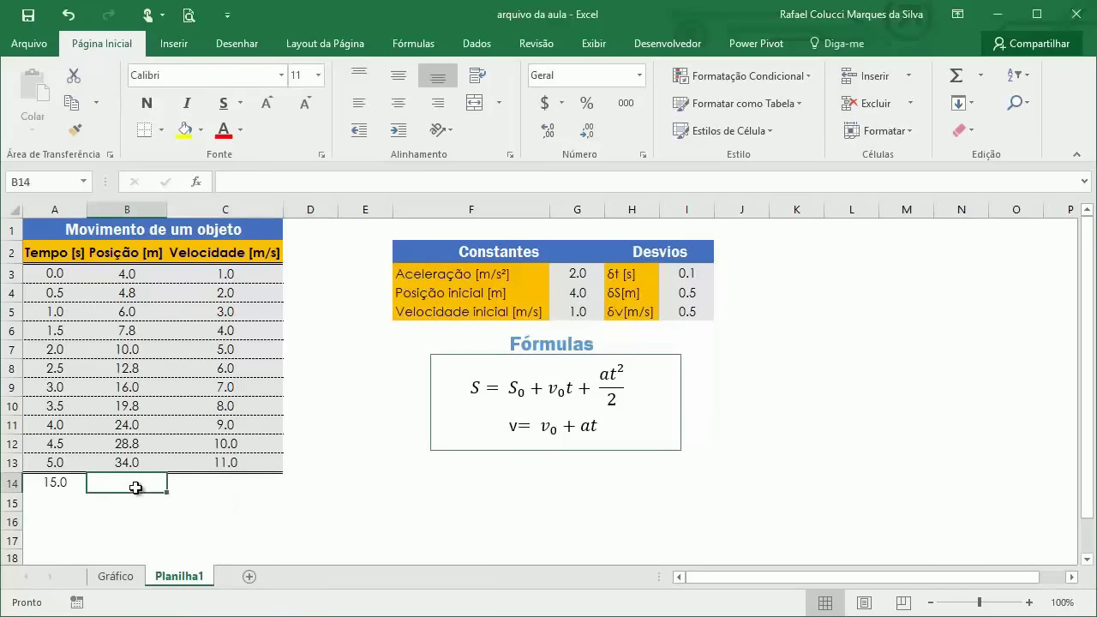
- Enter the x² + x + 4 position formula on A14 in B14, giving 244.0
click(124, 580)
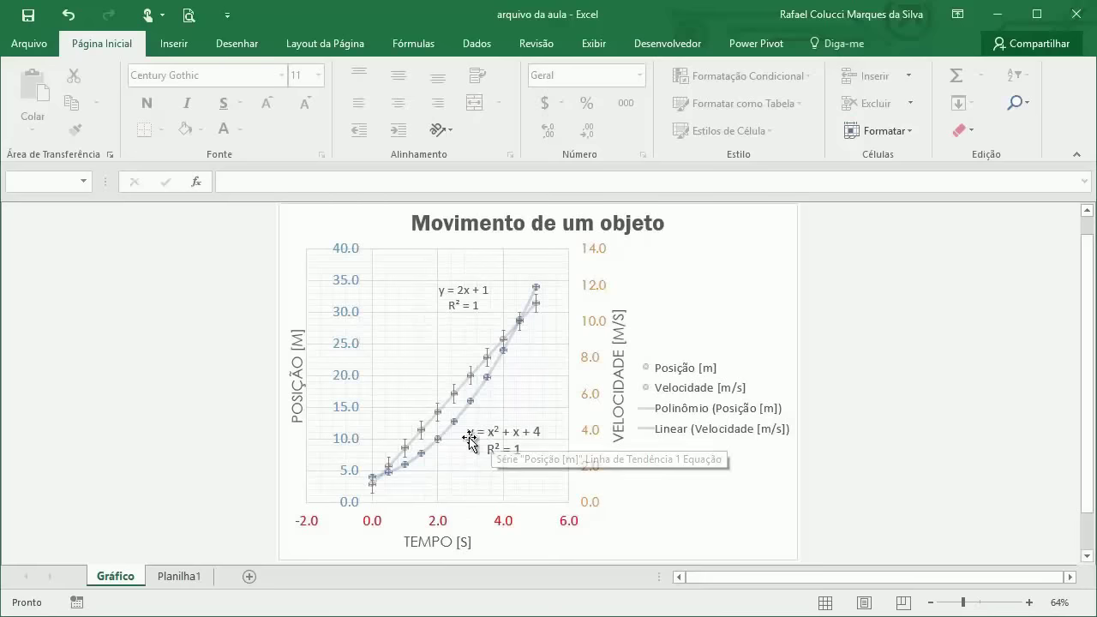
click(178, 576)
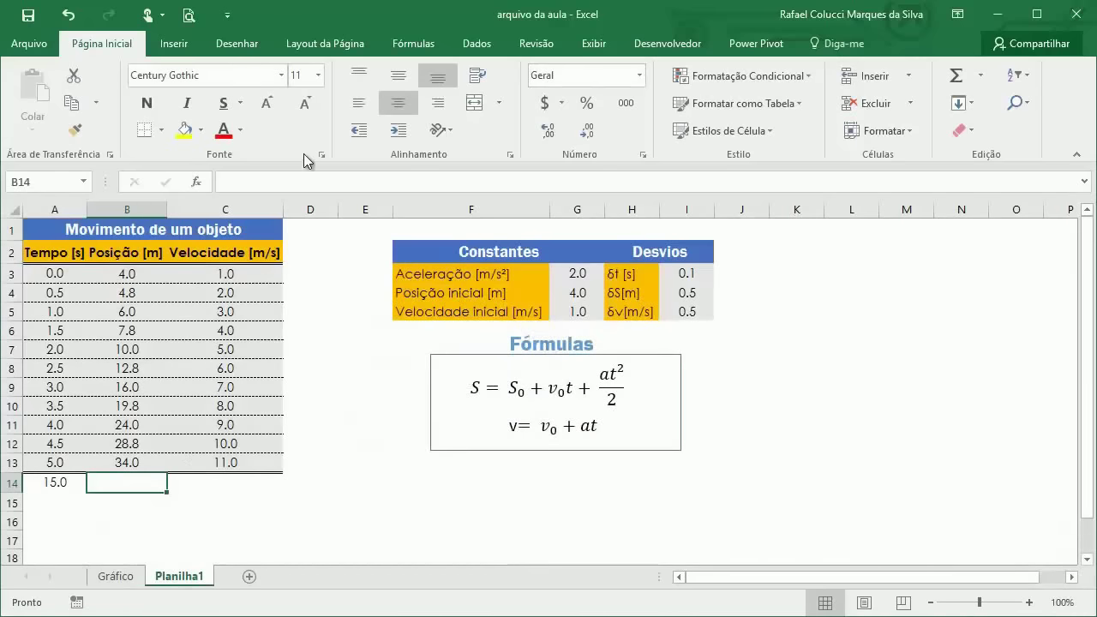
click(269, 182)
text(=)
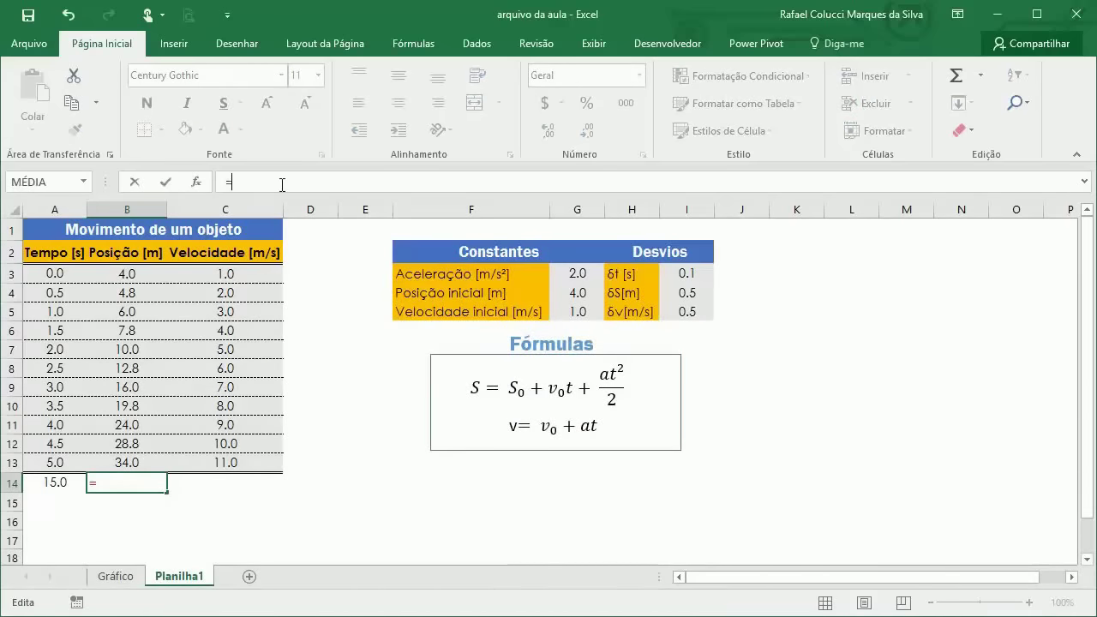
click(67, 480)
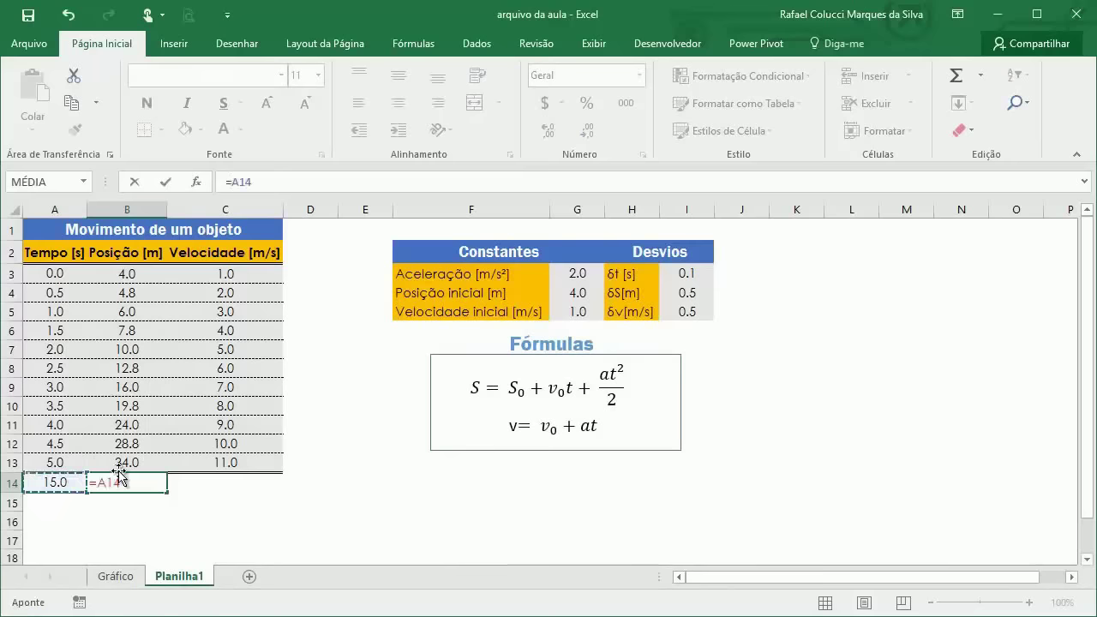
text(^2)
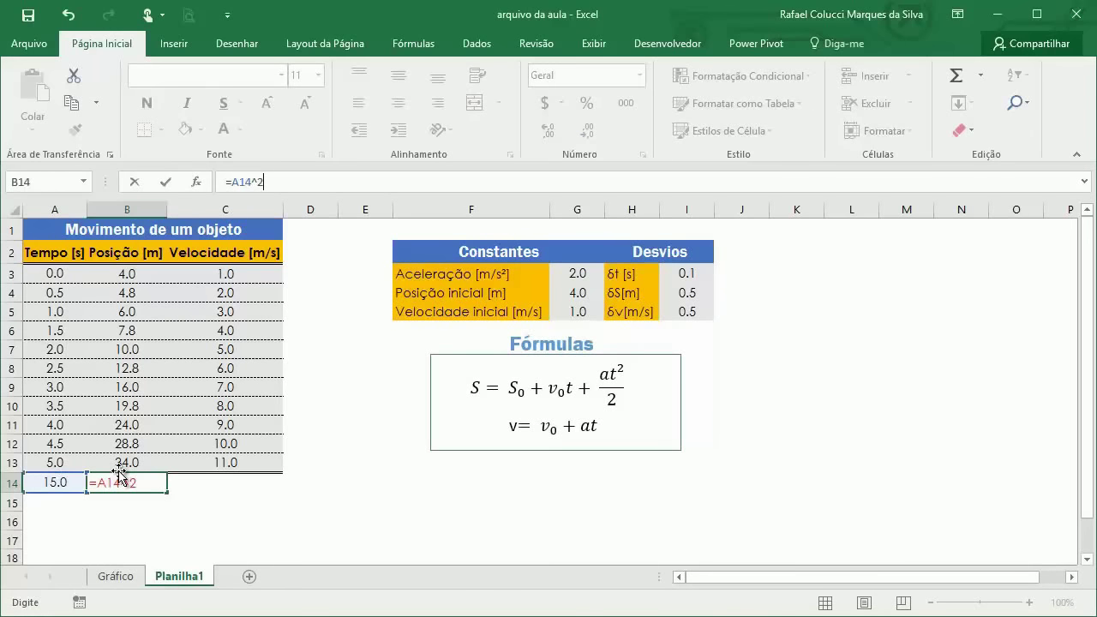
text(+)
click(67, 484)
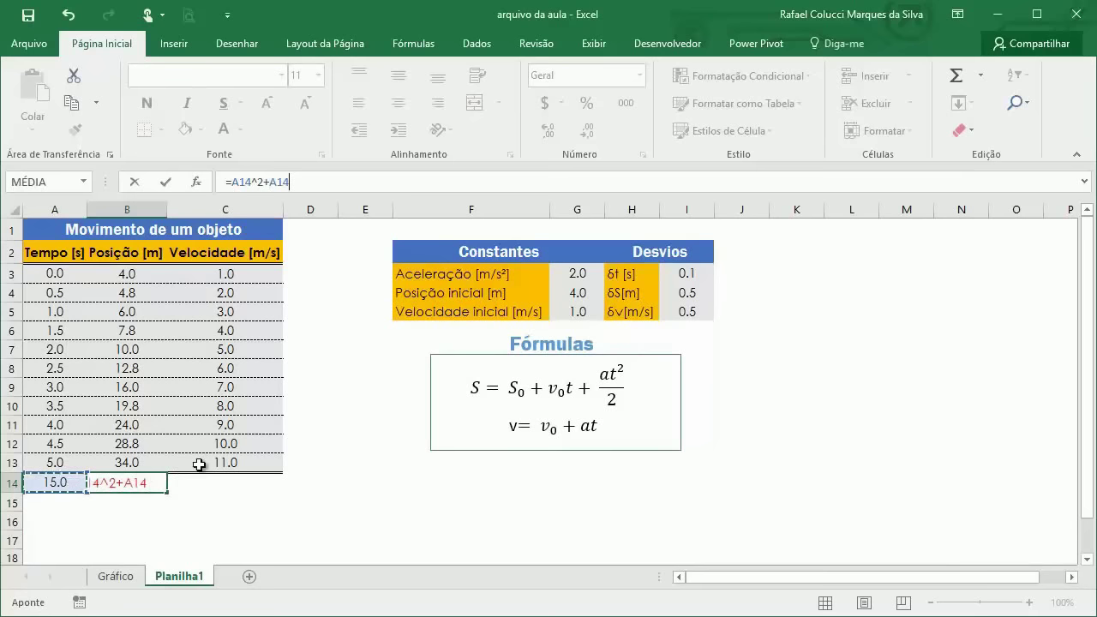
text(+4)
key(Return)
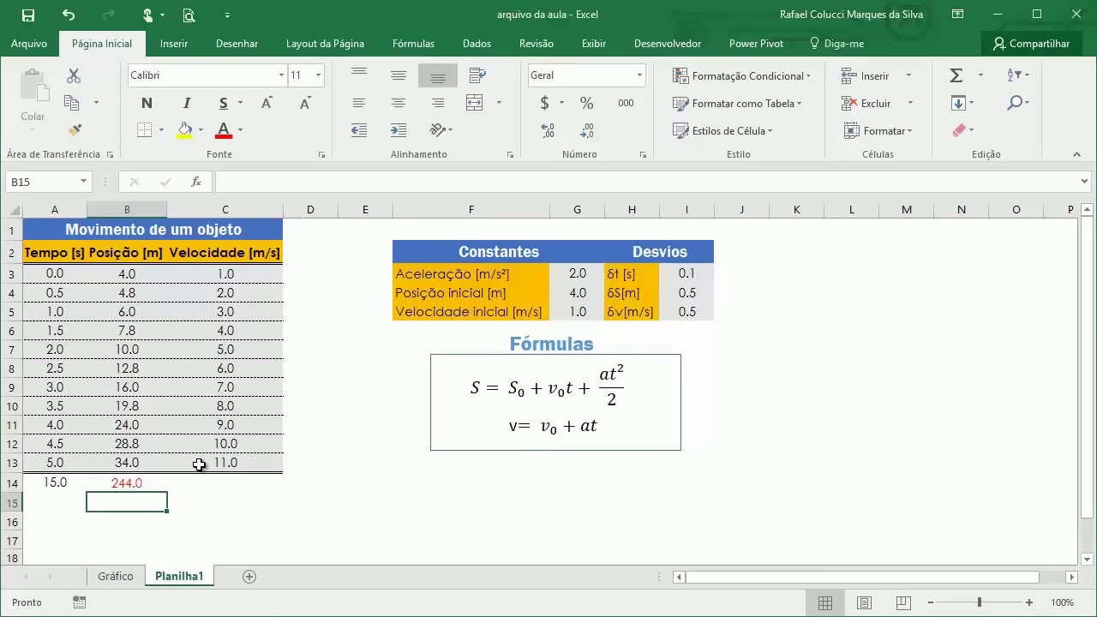
- Enter the velocity formula =2*A14+1 in C14, giving 31
click(224, 487)
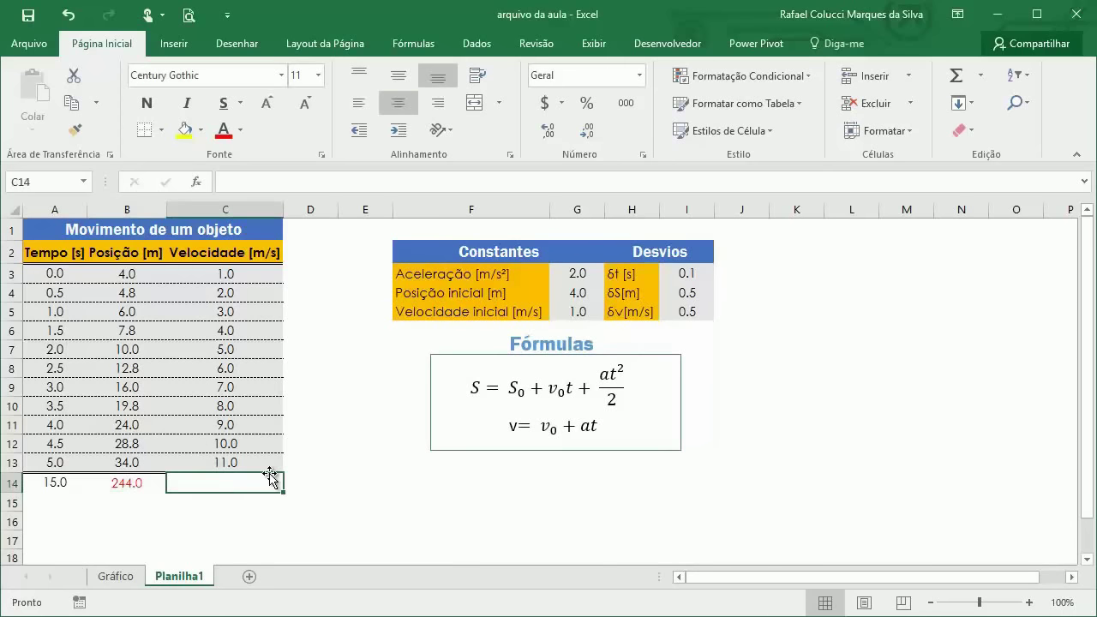
click(128, 576)
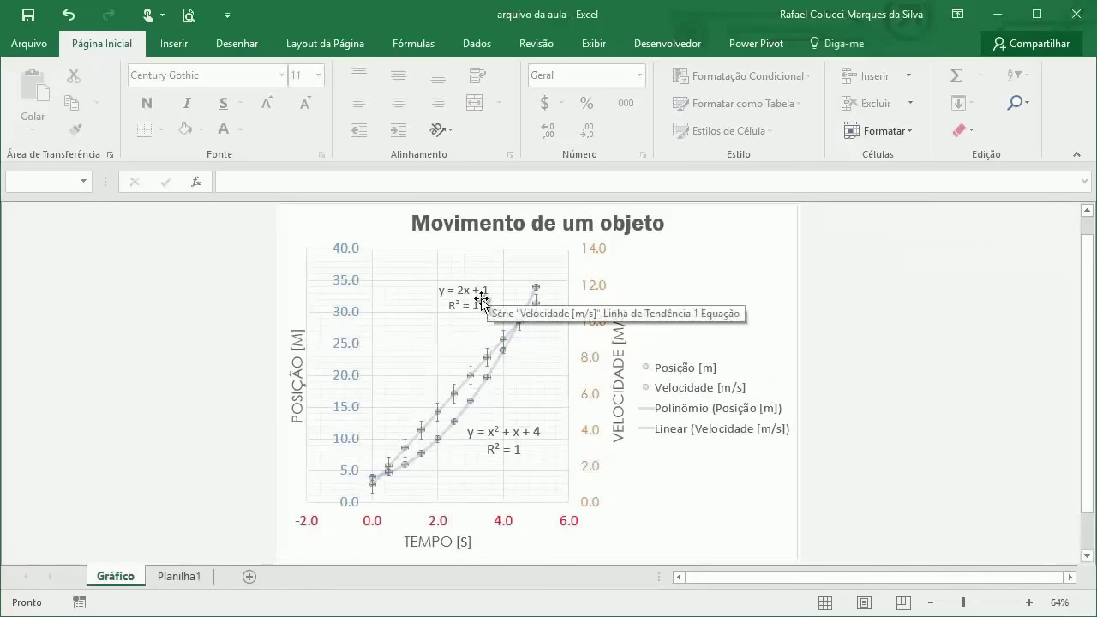
click(176, 579)
text(=)
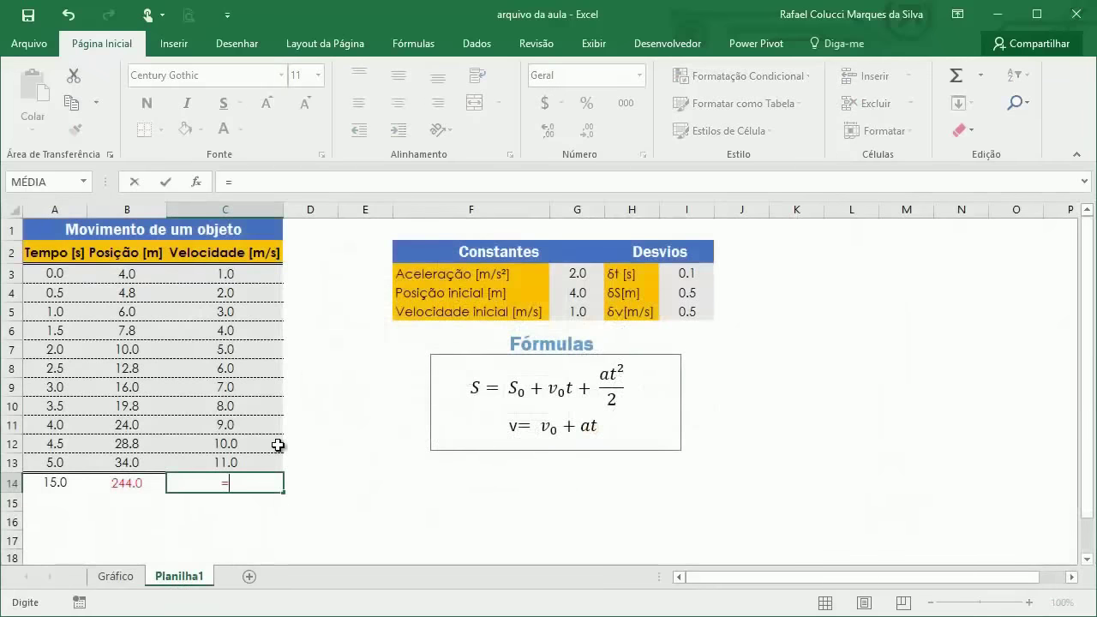
text(2*)
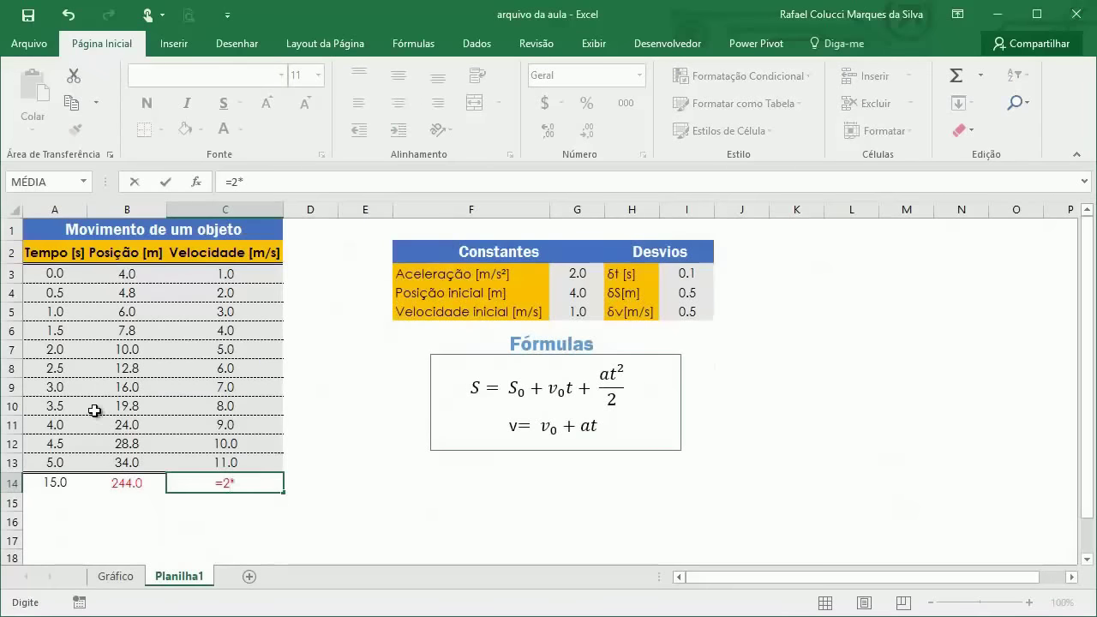
click(54, 481)
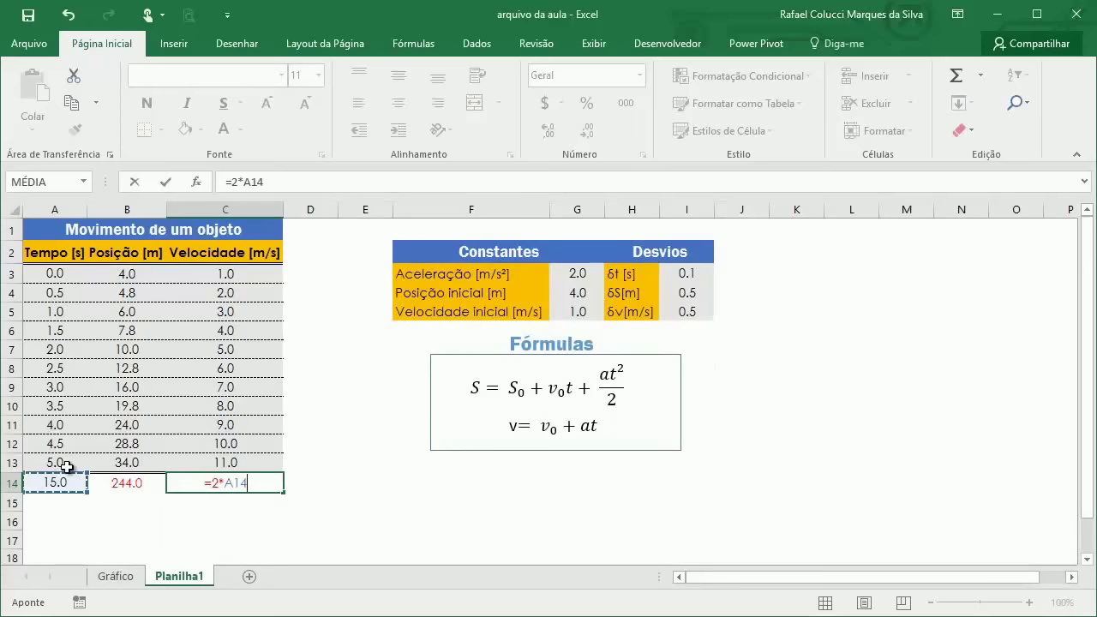
text(+1)
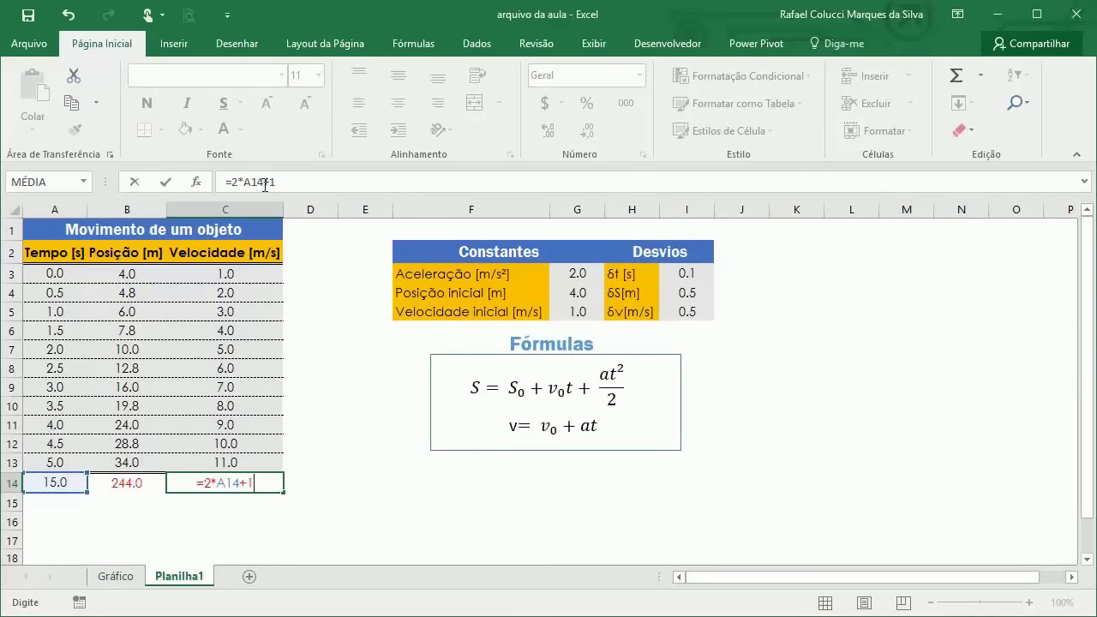
click(264, 184)
text())
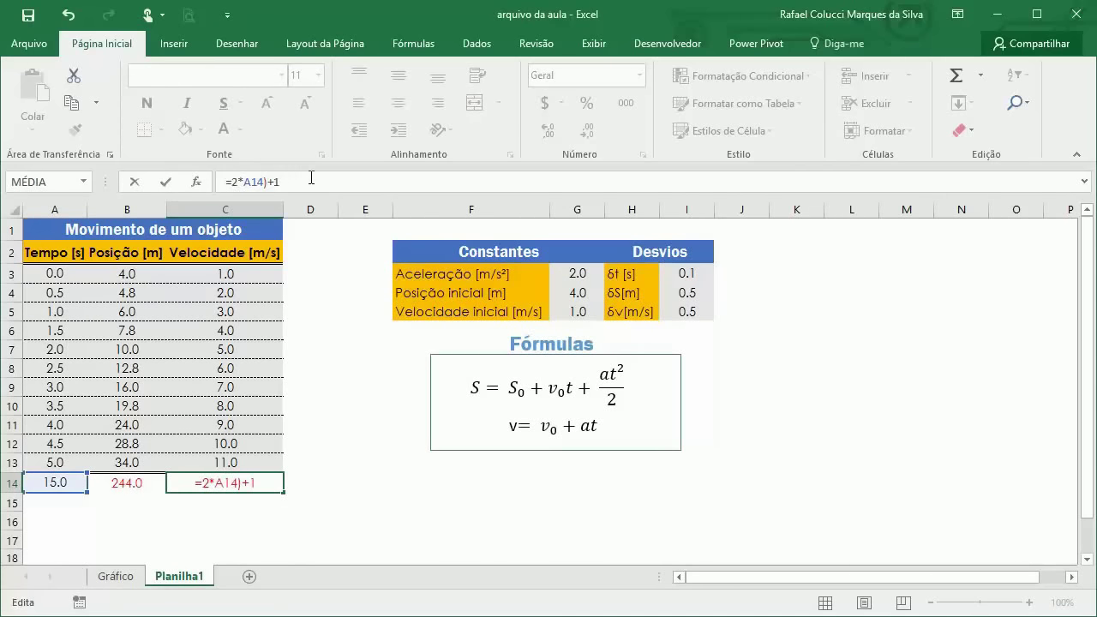
key(Return)
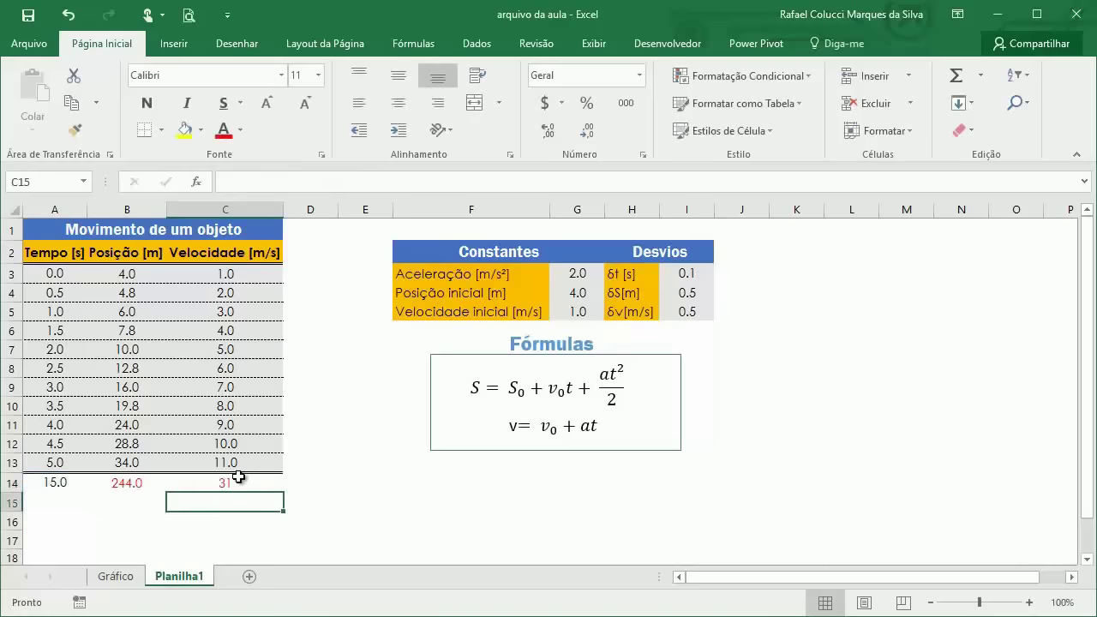
click(239, 477)
click(352, 553)
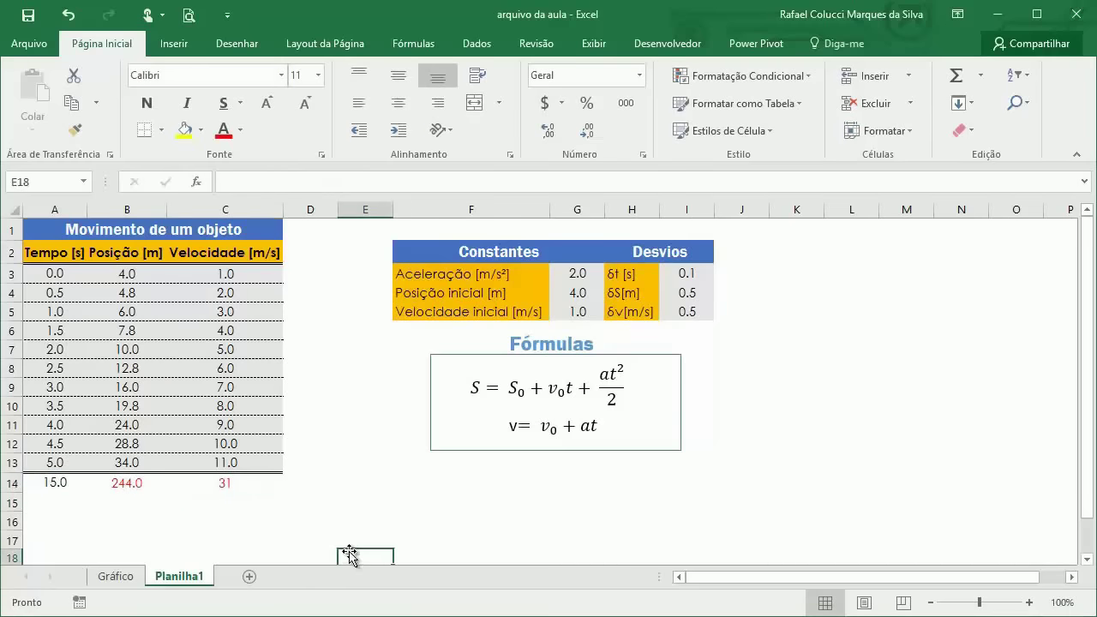
click(134, 577)
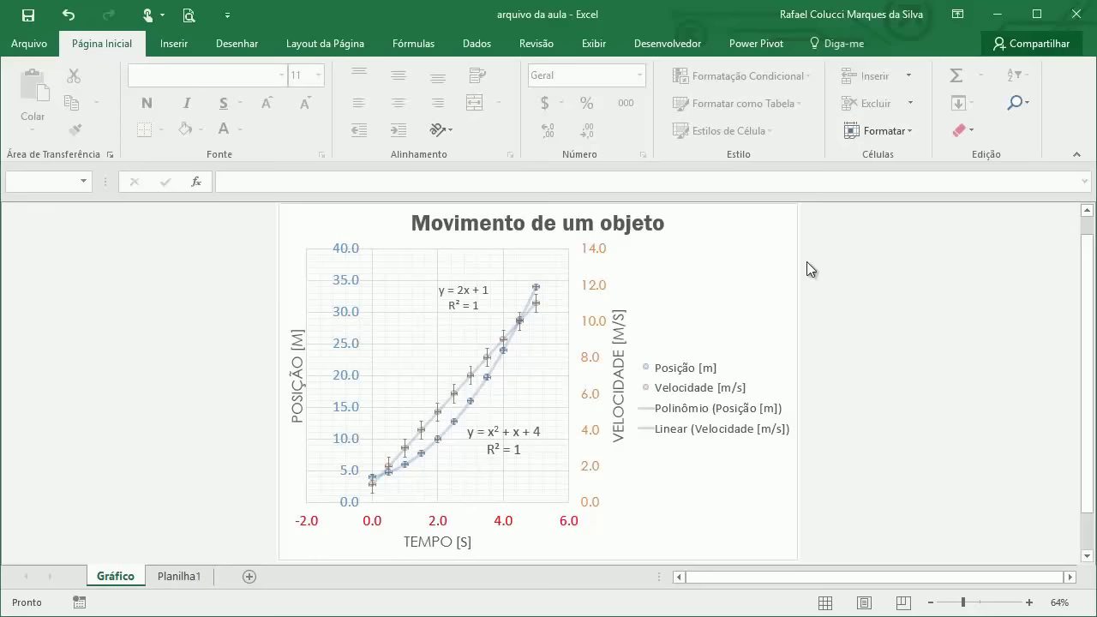
click(179, 576)
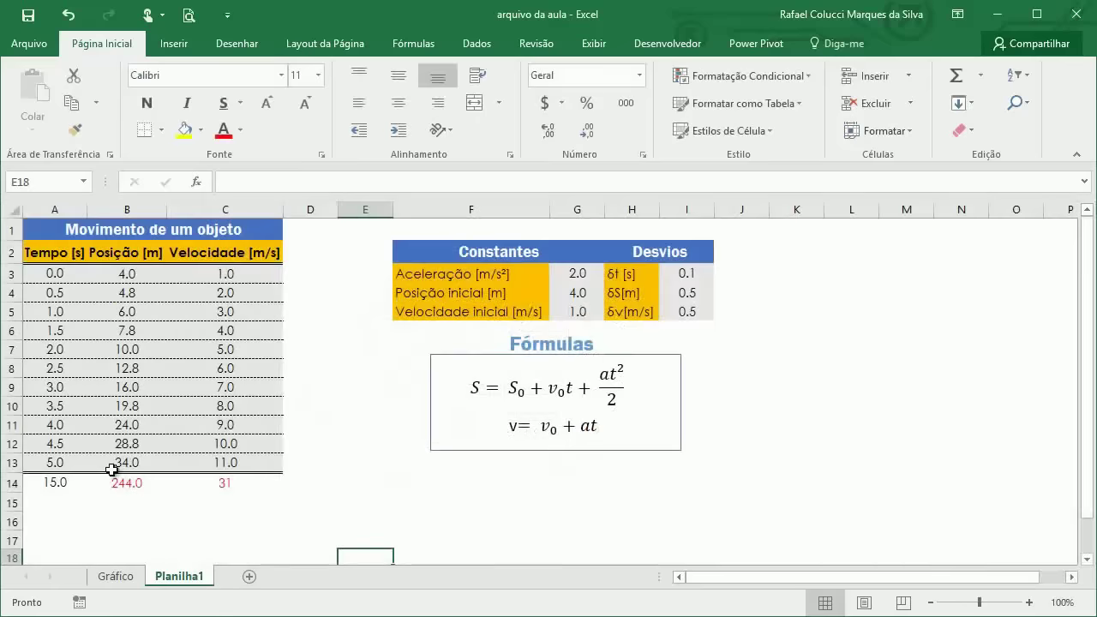
click(115, 576)
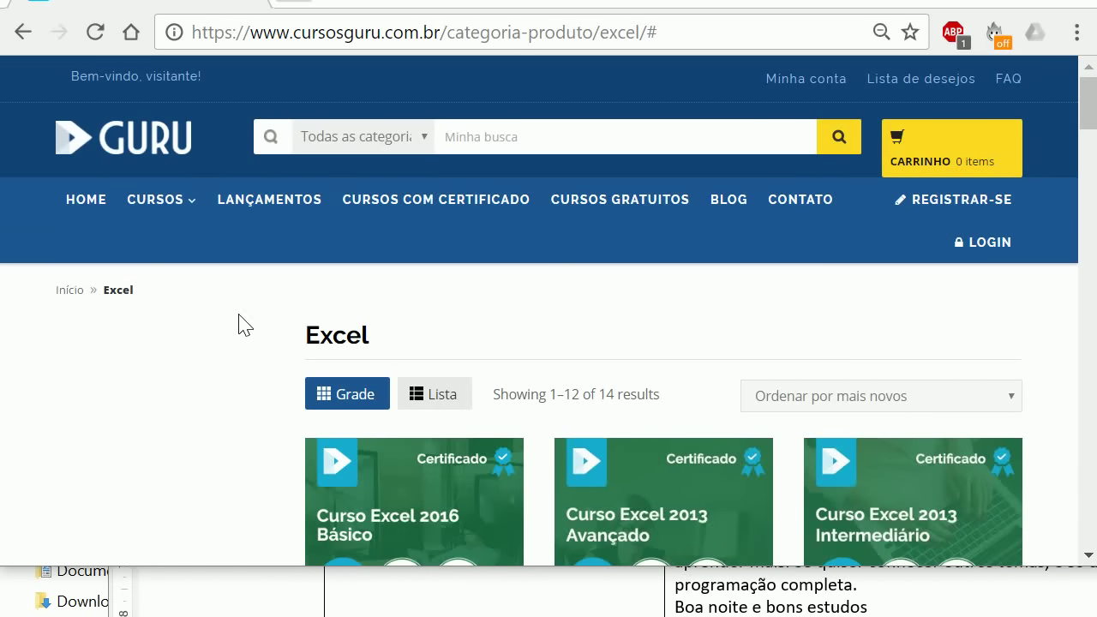
- Open the Excel course category from CURSOS > Office and switch to Grade view
mouse_move(185, 216)
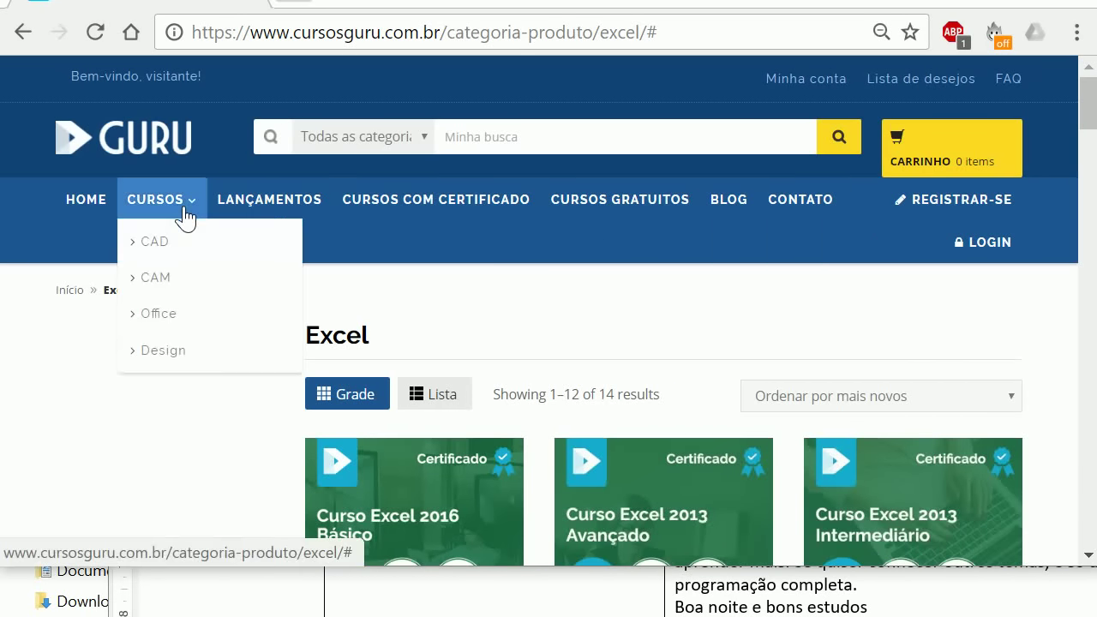
mouse_move(156, 326)
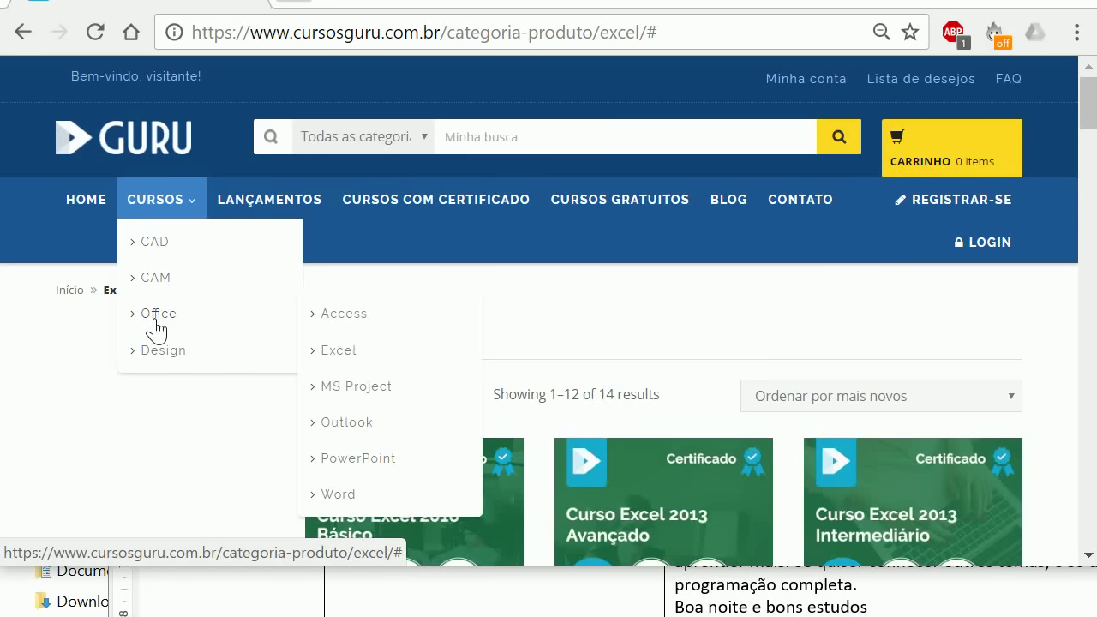
click(340, 353)
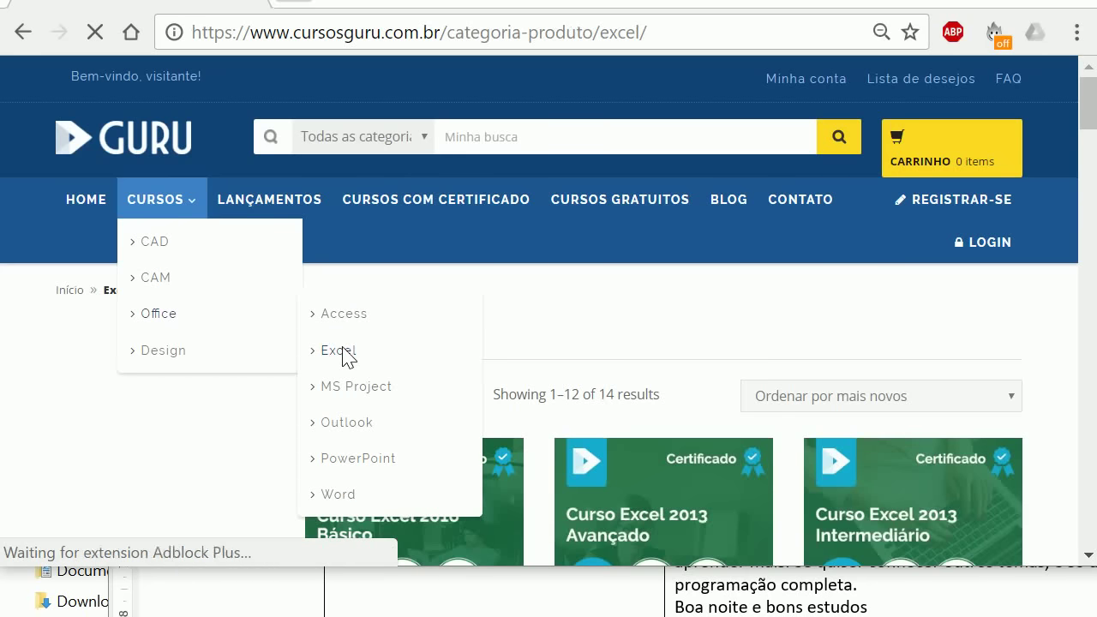
click(349, 396)
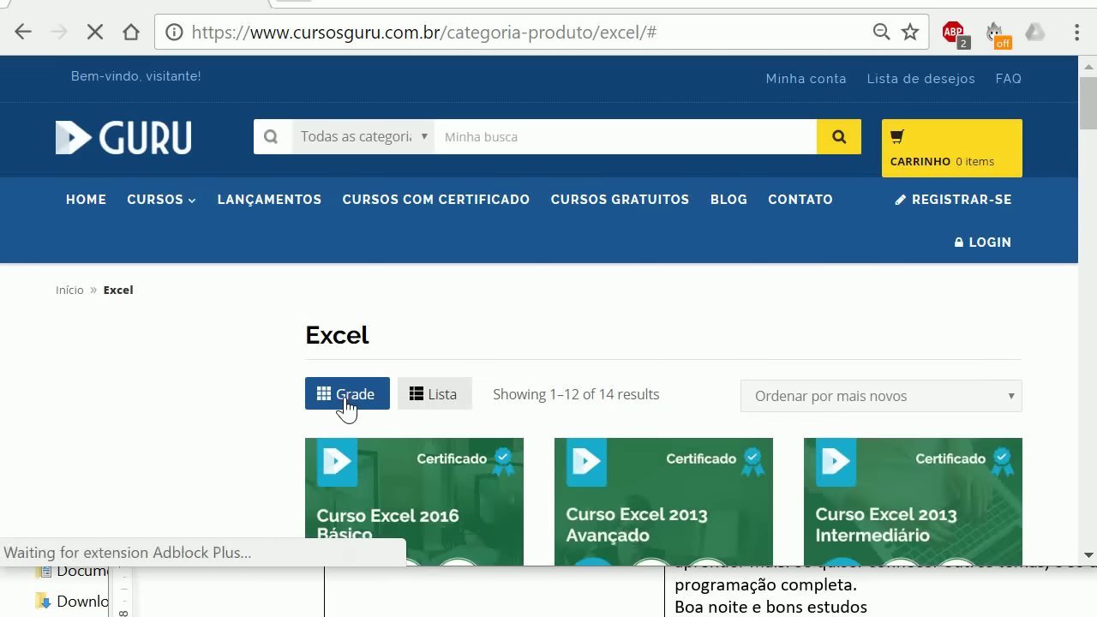
- Scroll the grid to compare prices, e.g. Excel 2016 Básico at R$44,90
scroll(387, 374, down, 3)
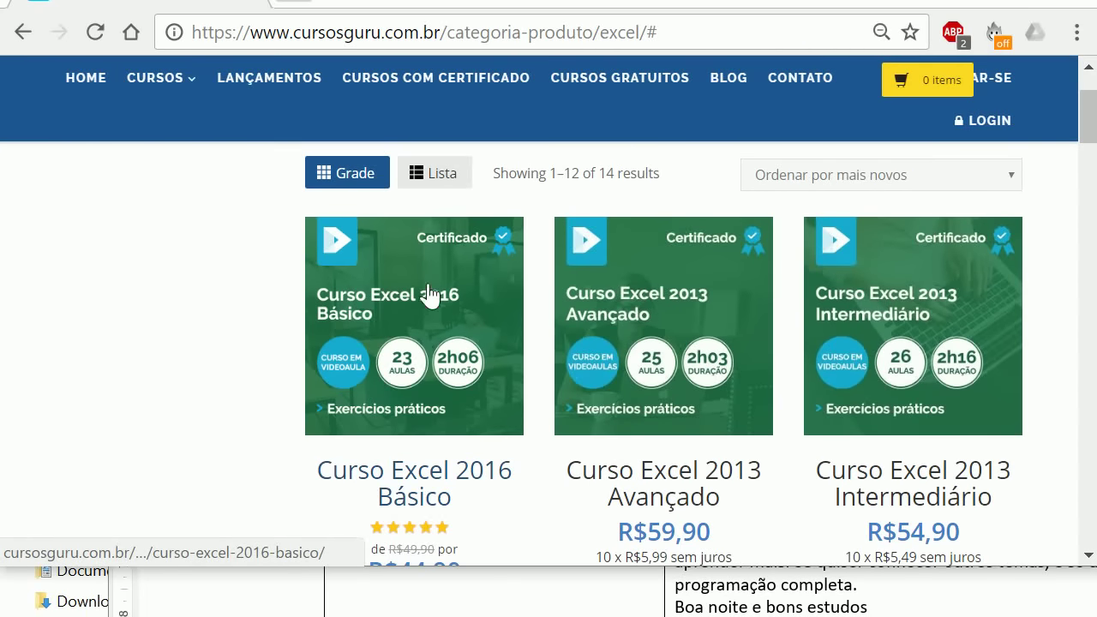
scroll(553, 283, down, 2)
scroll(632, 243, up, 2)
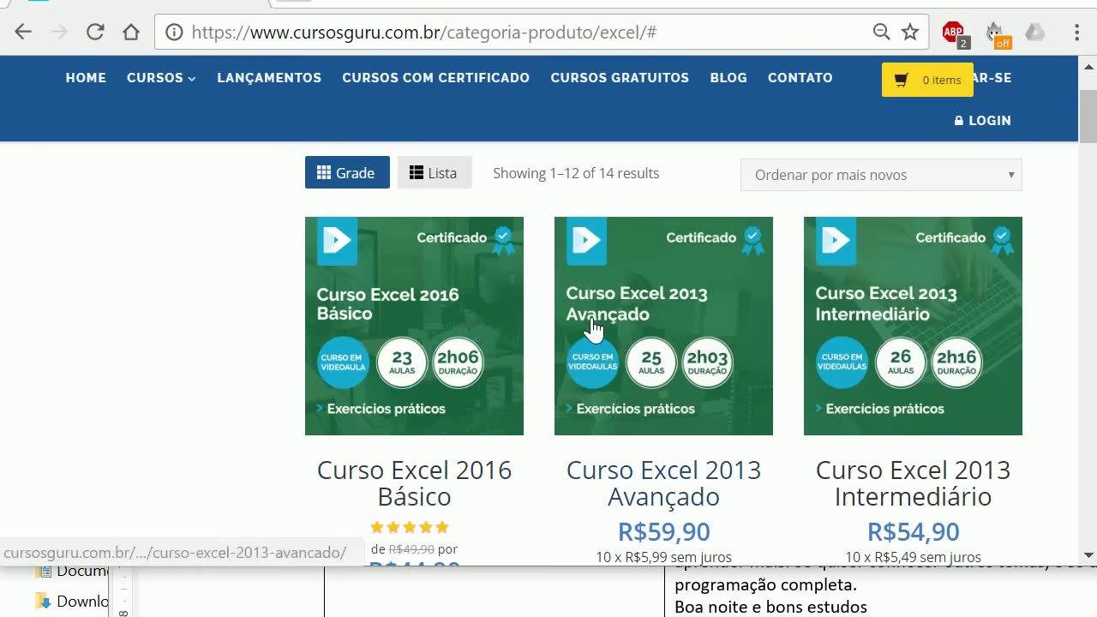
scroll(628, 338, down, 3)
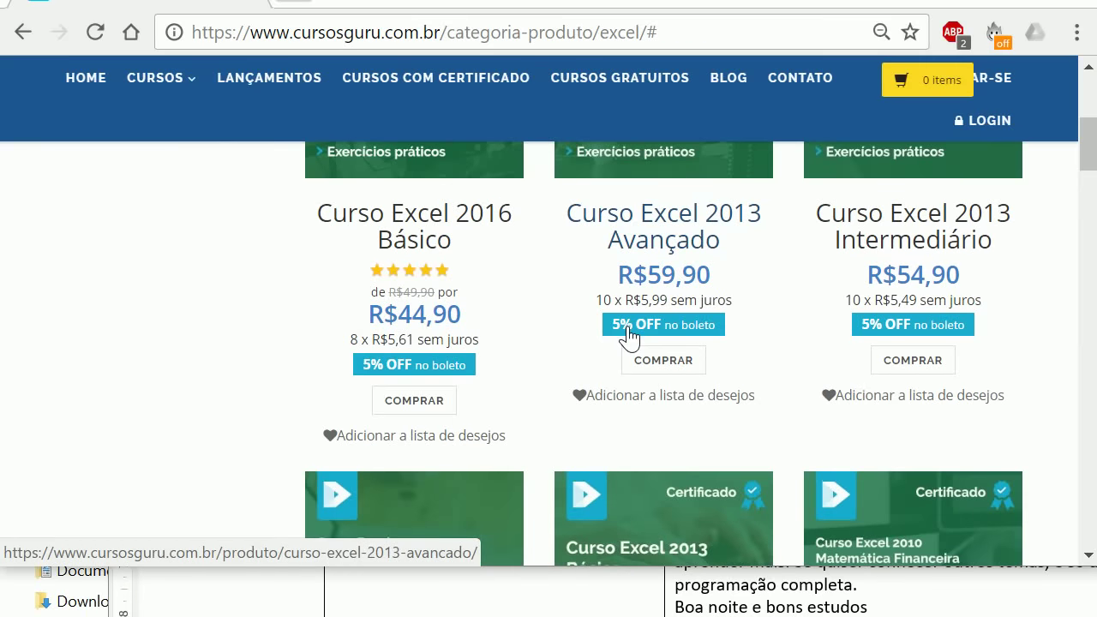
scroll(628, 337, up, 1)
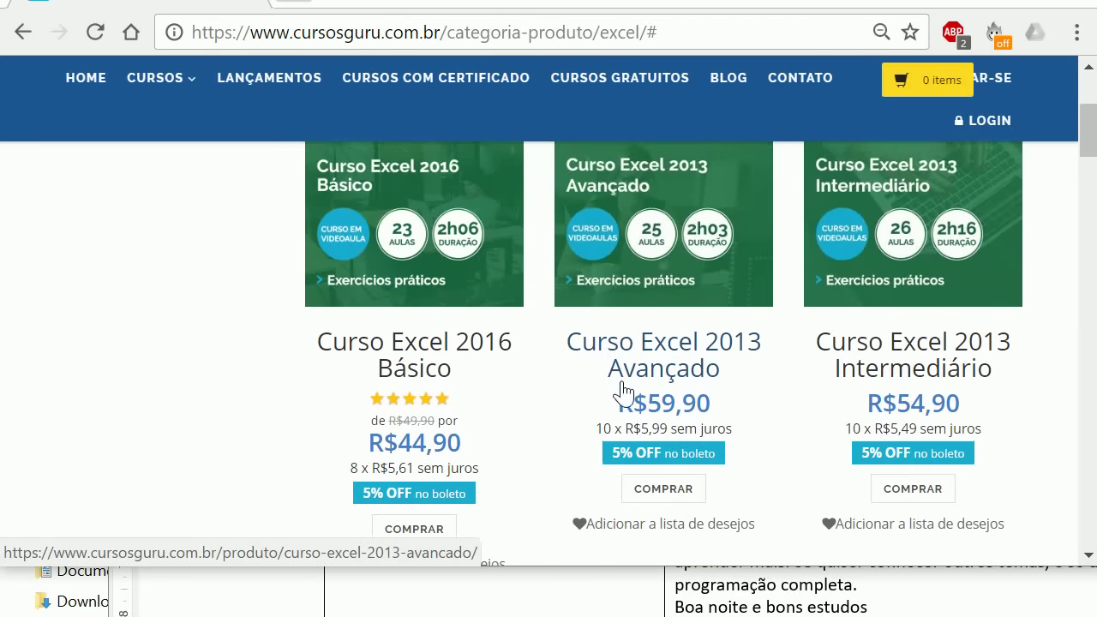
scroll(623, 393, up, 1)
scroll(622, 394, down, 1)
scroll(589, 405, up, 1)
scroll(566, 401, down, 1)
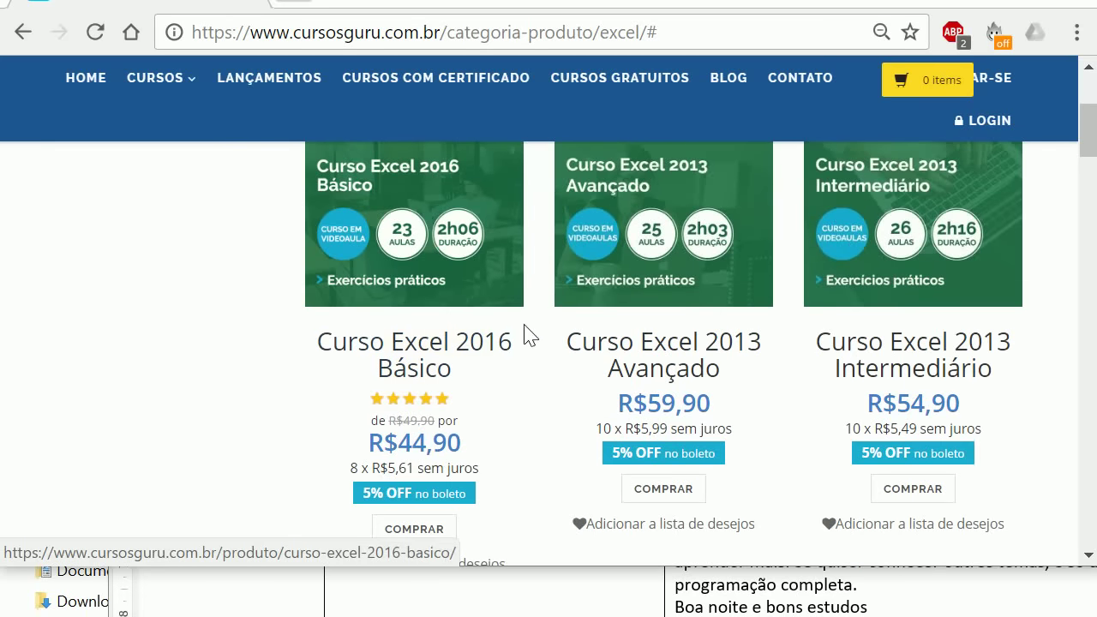